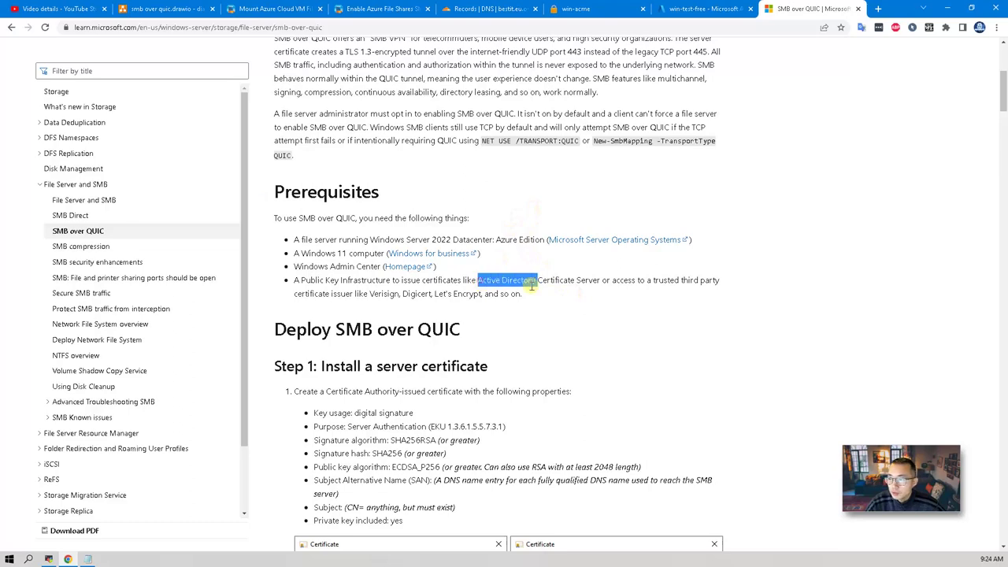
Review the SMB over QUIC article from the prerequisites through the server certificate requirements to the configuration section.
scroll(641, 326, down, 2)
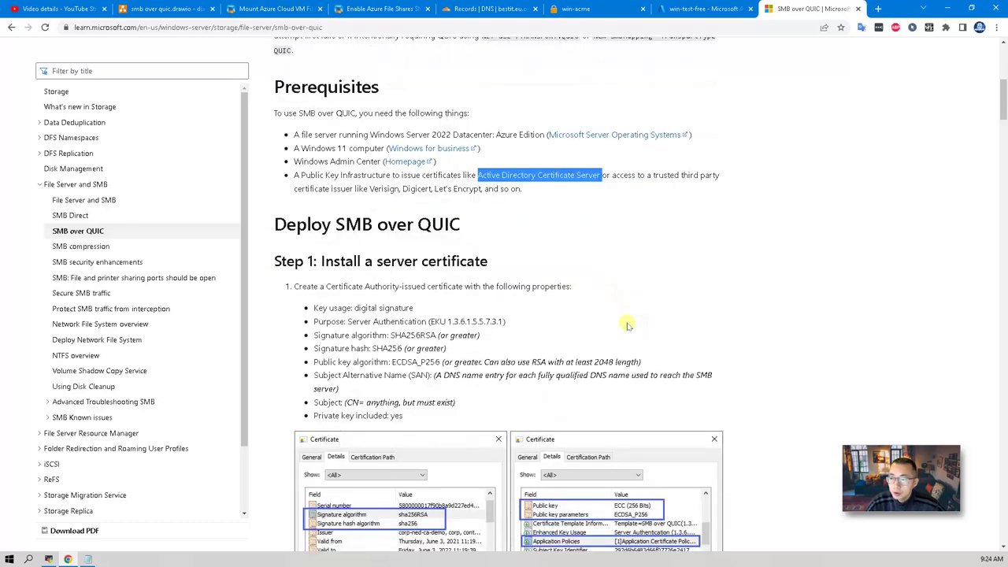
scroll(594, 308, down, 1)
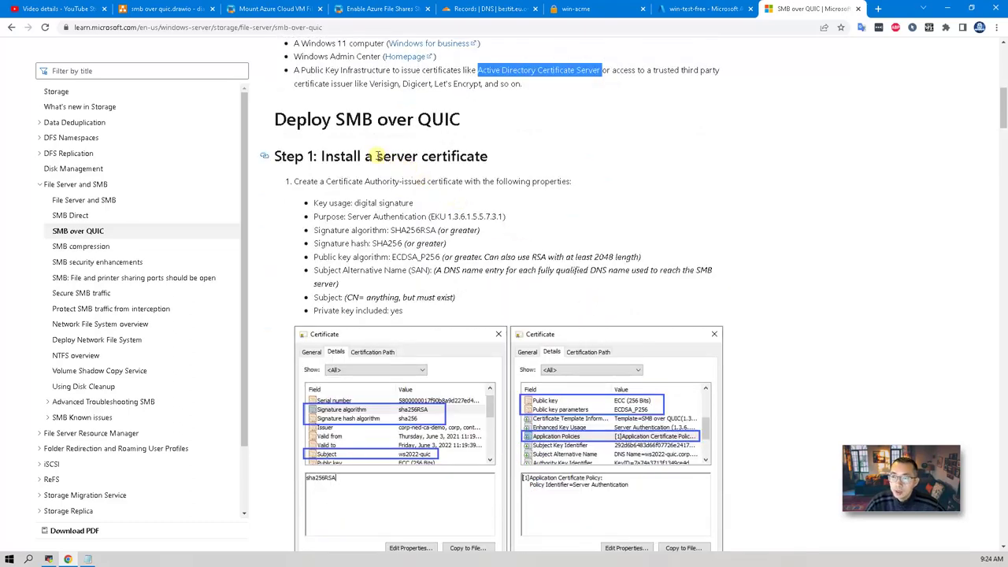
drag(323, 156, 489, 157)
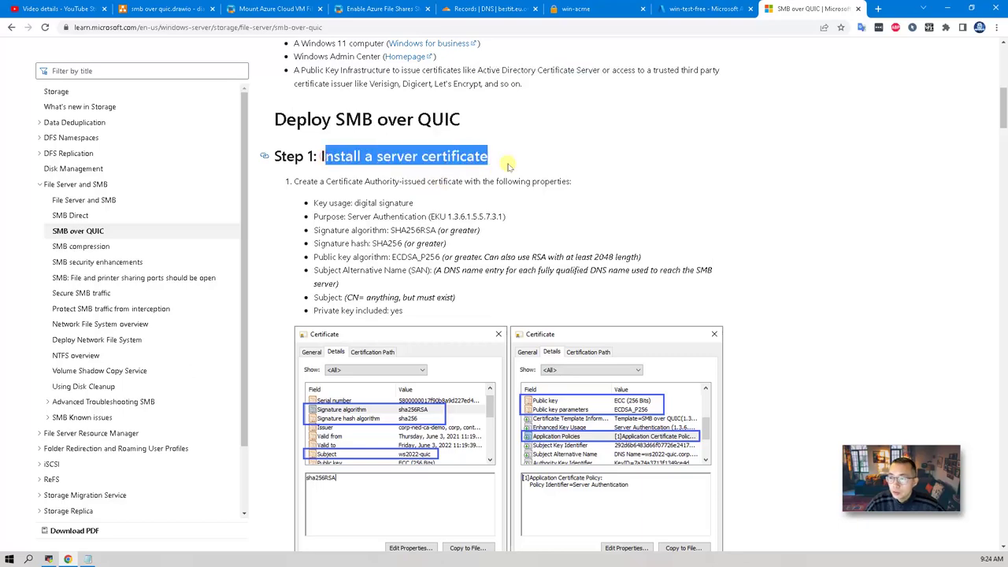
scroll(707, 231, down, 1)
scroll(707, 232, down, 15)
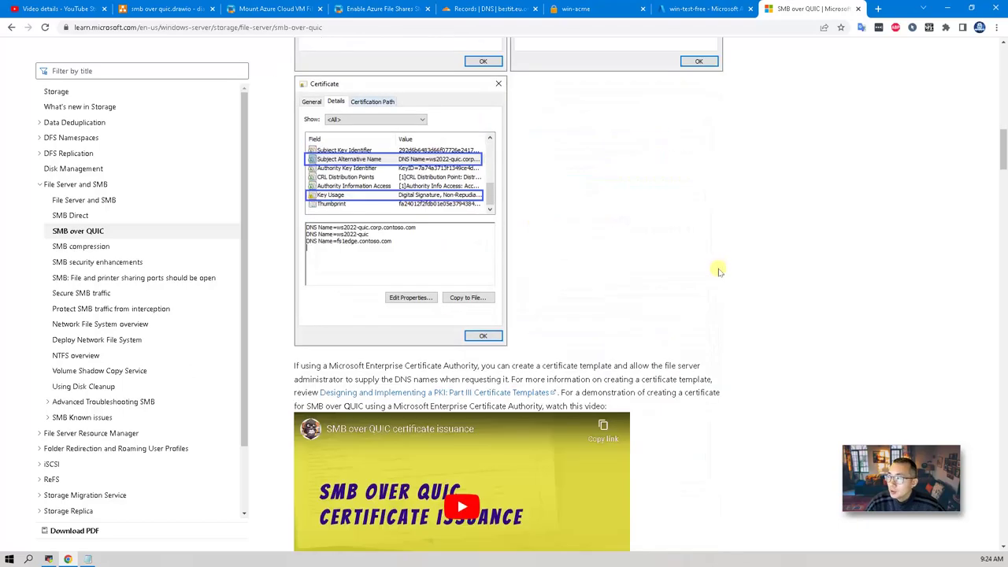
scroll(723, 293, down, 6)
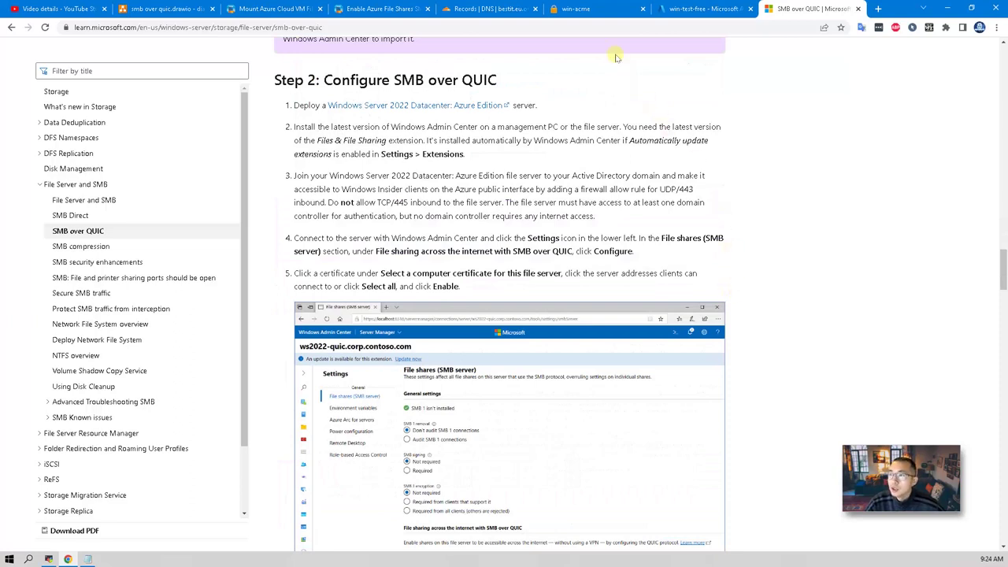
Review the SMB over QUIC diagram and the Notepad requirements list, highlighting the Workgroup and Windows Admin Center points.
click(195, 6)
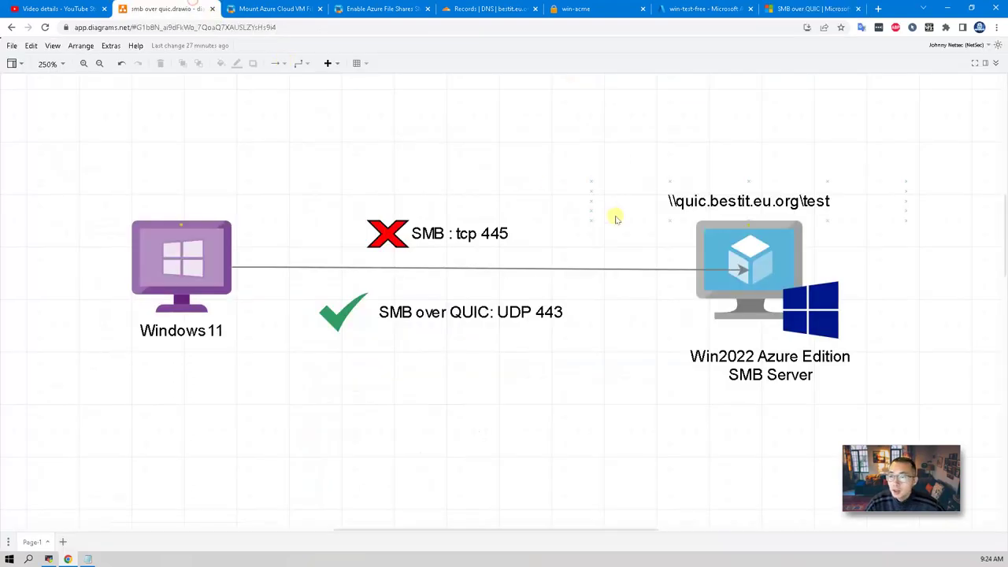
key(alt+Tab)
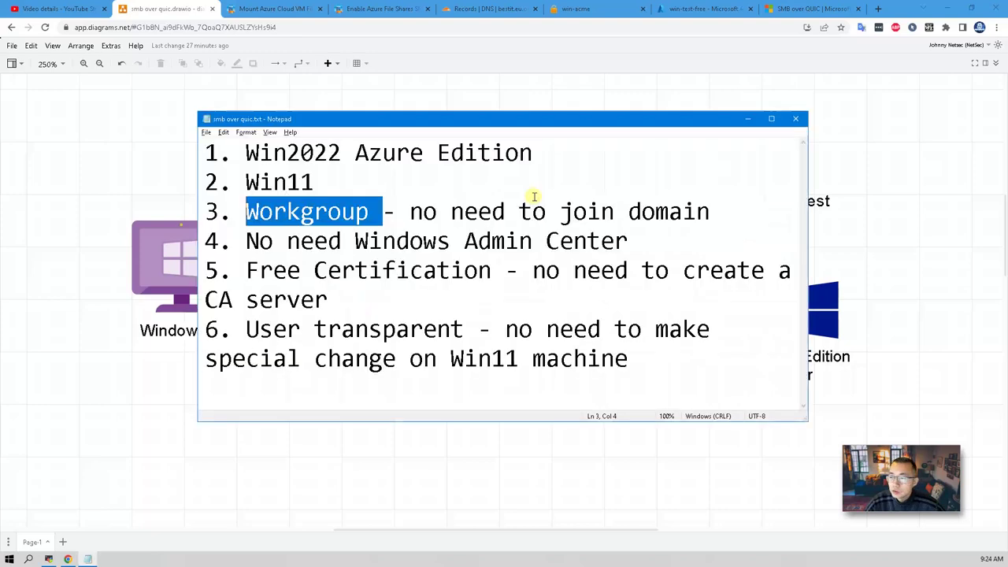
click(482, 239)
click(246, 211)
drag(245, 212, 396, 213)
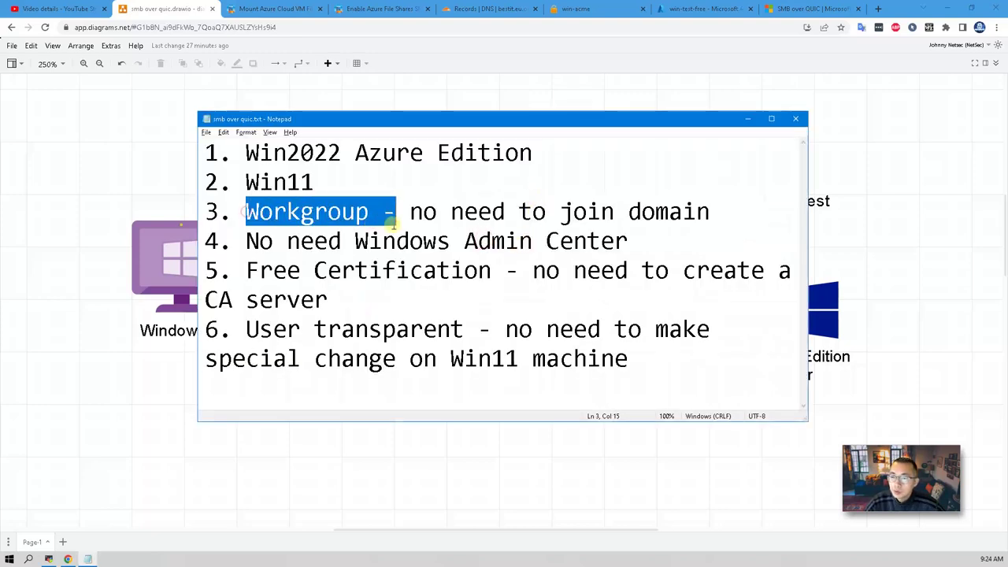
drag(655, 238, 286, 240)
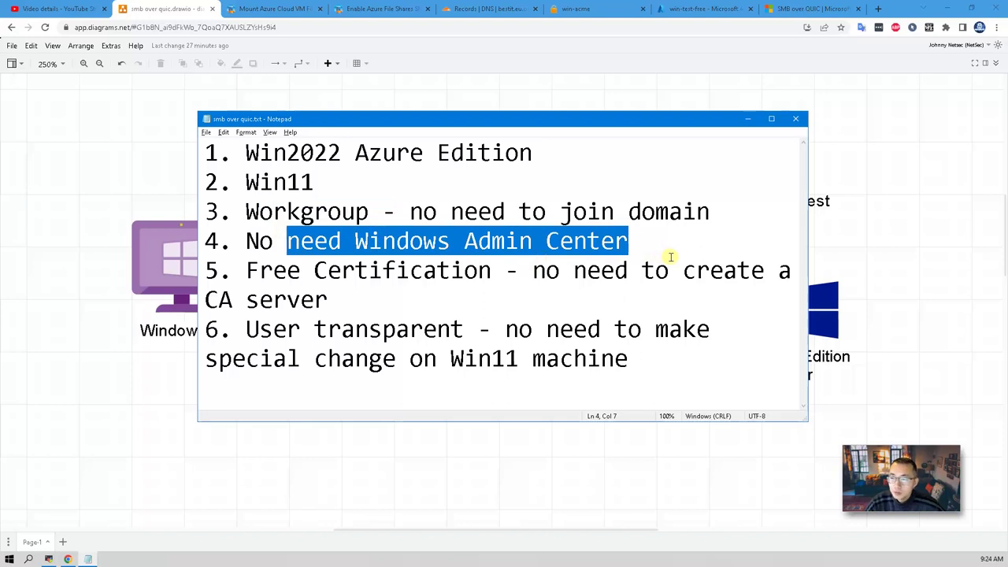
click(695, 272)
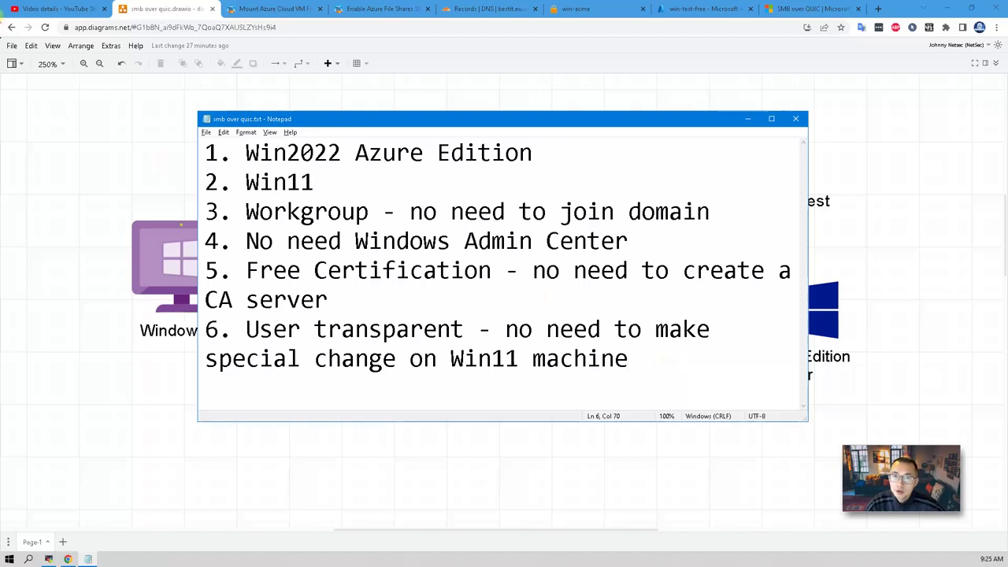
Look at the YouTube Studio details of the video about mounting an Azure VM file share despite blocked port 445.
click(24, 8)
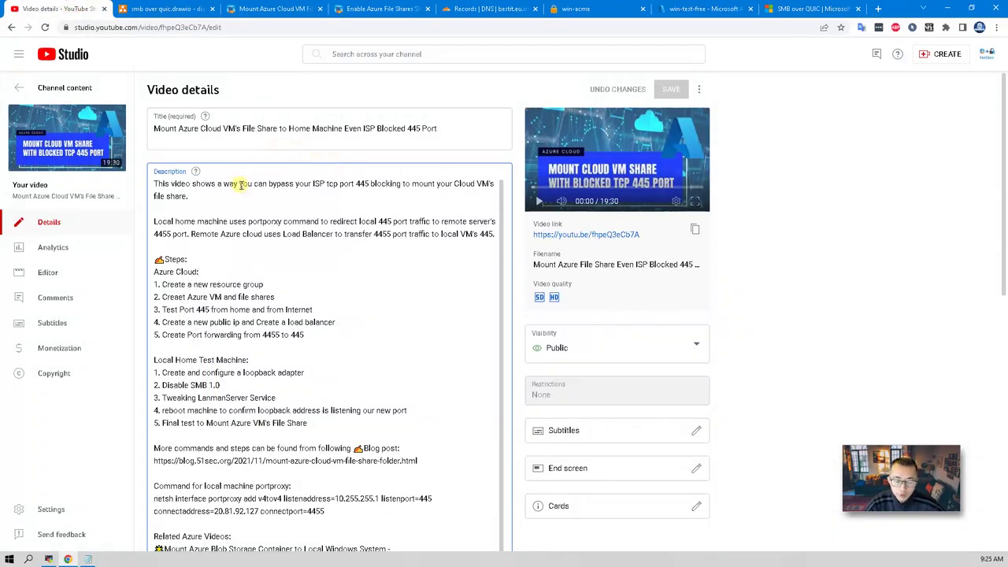
key(alt+Tab)
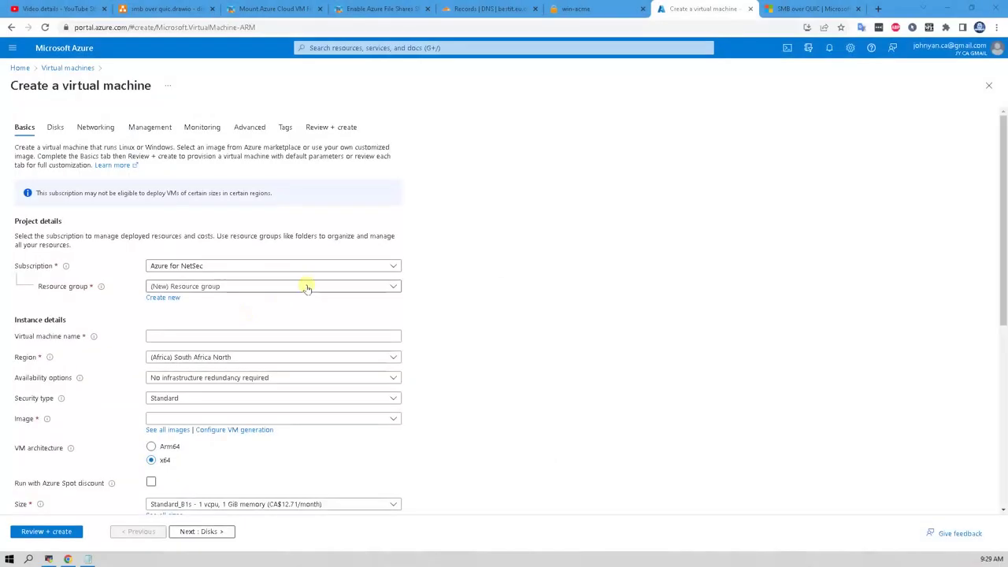
Create the resource group win2022smb for the new virtual machine and name the machine win2022smb-1.
click(164, 297)
text(win2022smb)
click(169, 389)
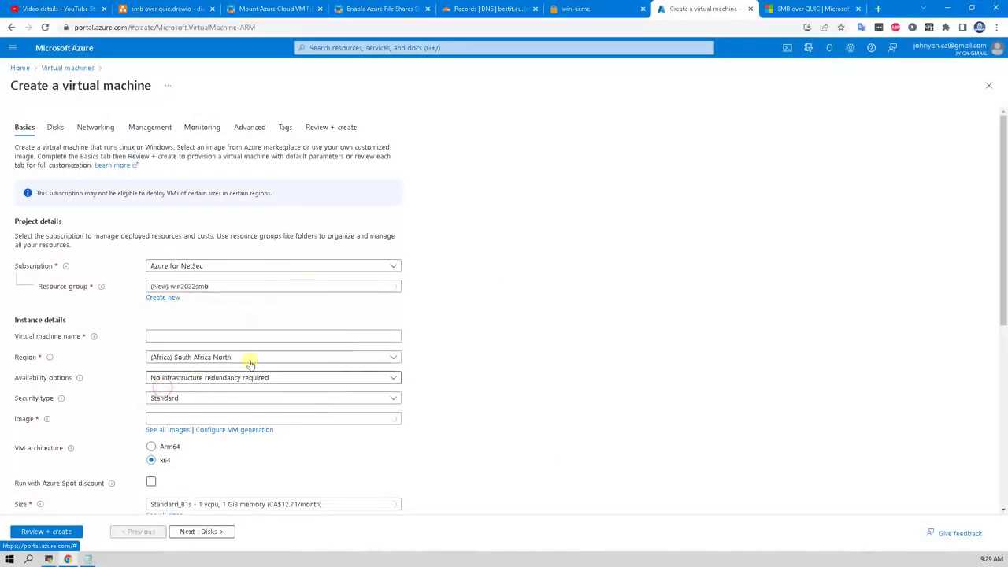
click(247, 337)
text(win2022smb-1)
Choose the Windows Server 2022 Datacenter: Azure Edition - x64 Gen2 image and the B2s size for the virtual machine.
scroll(247, 339, down, 1)
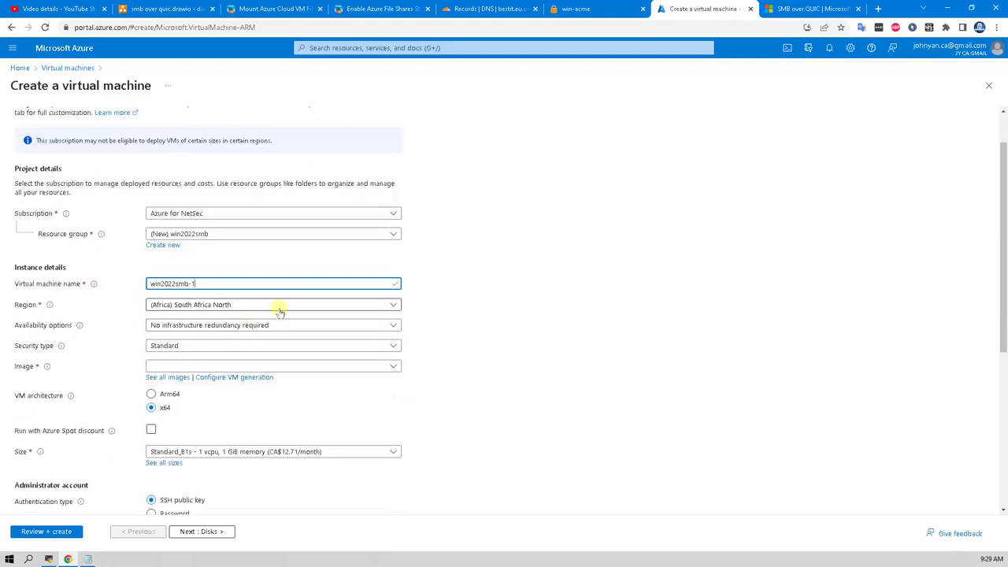
click(230, 366)
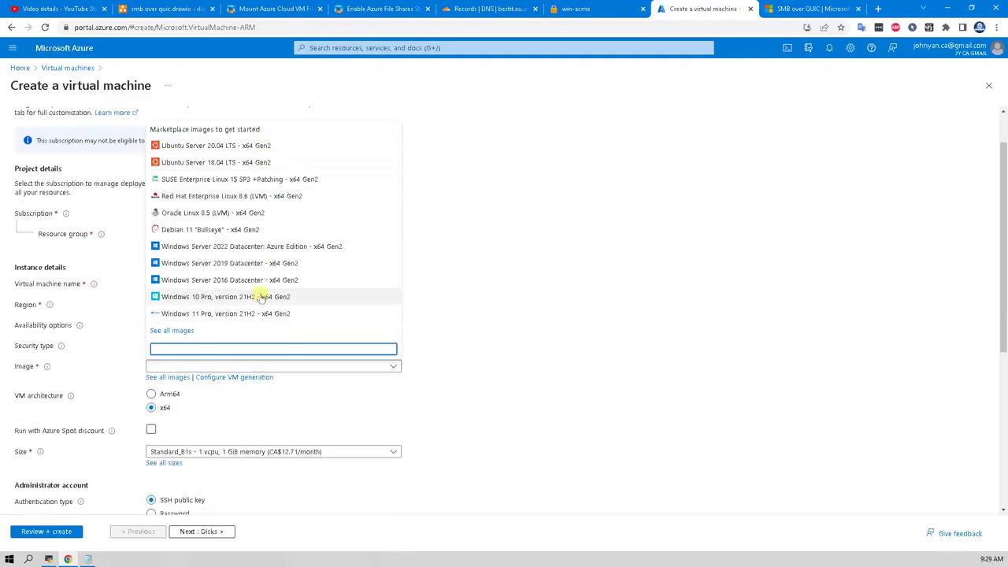
click(351, 247)
scroll(446, 389, down, 3)
click(291, 320)
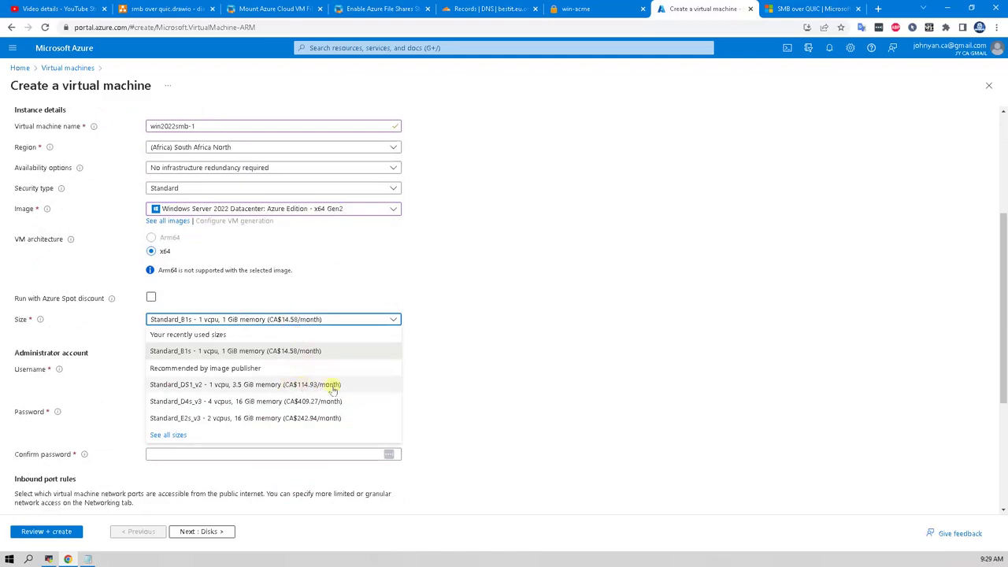
click(168, 435)
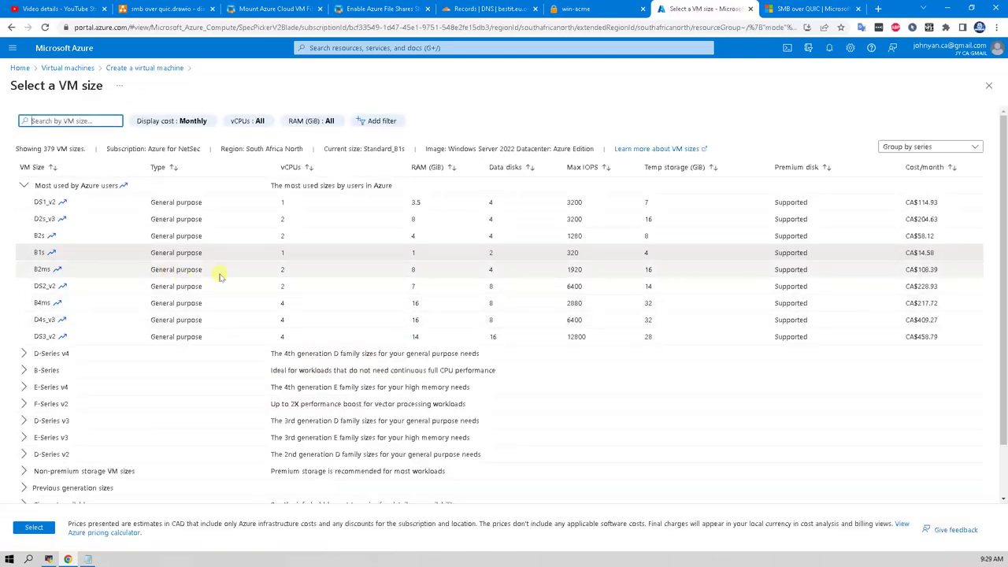
double_click(158, 235)
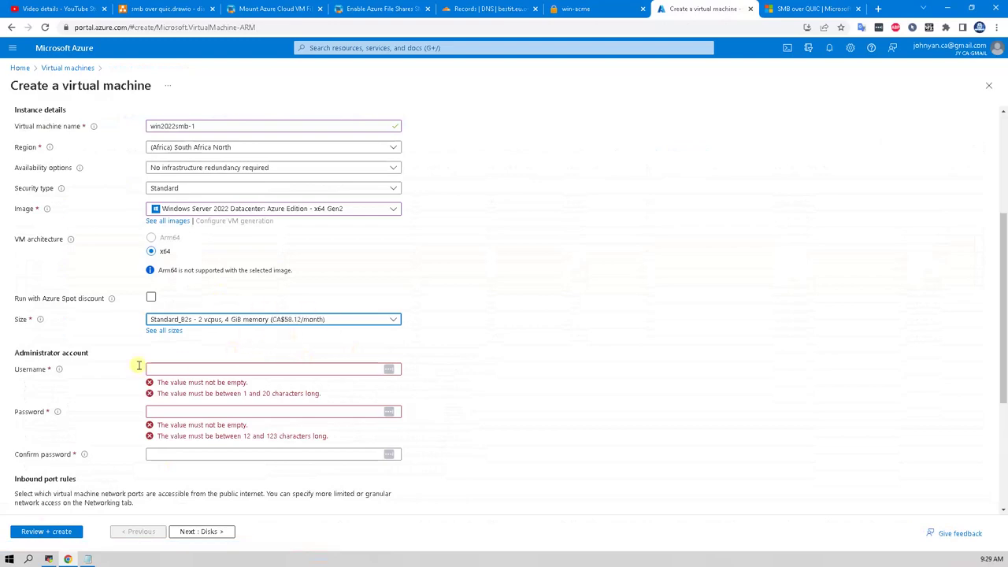
Set the administrator username to netsec, then enter and confirm the account password.
click(220, 369)
text(netsec)
key(Tab)
text(******)
key(Tab)
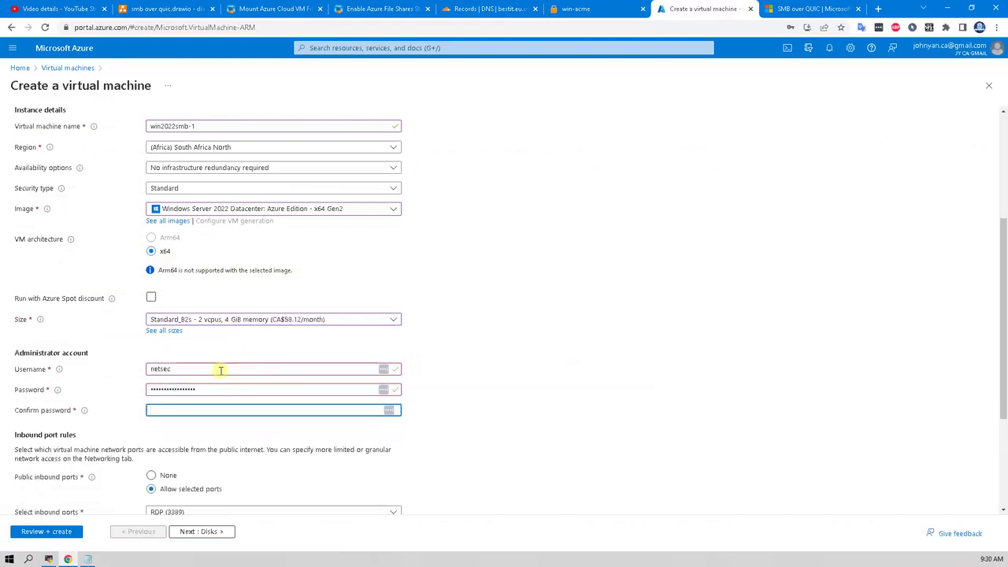
key(BackSpace)
key(BackSpace)
key(BackSpace)
key(BackSpace)
key(BackSpace)
key(BackSpace)
key(BackSpace)
key(BackSpace)
text(******)
Apply an existing Windows Server license and proceed past the disk options to the networking settings.
scroll(221, 370, down, 5)
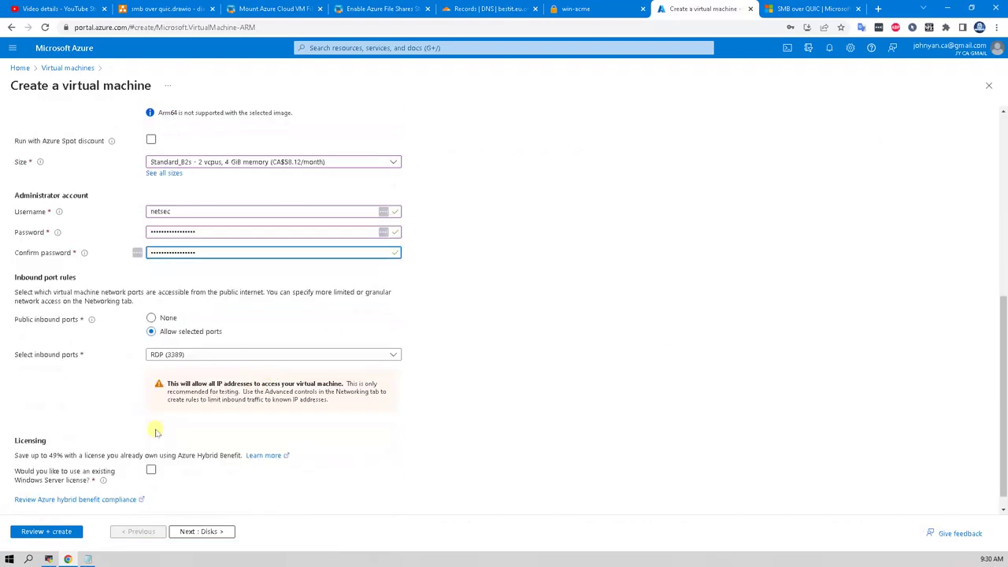
click(151, 417)
click(202, 532)
click(212, 532)
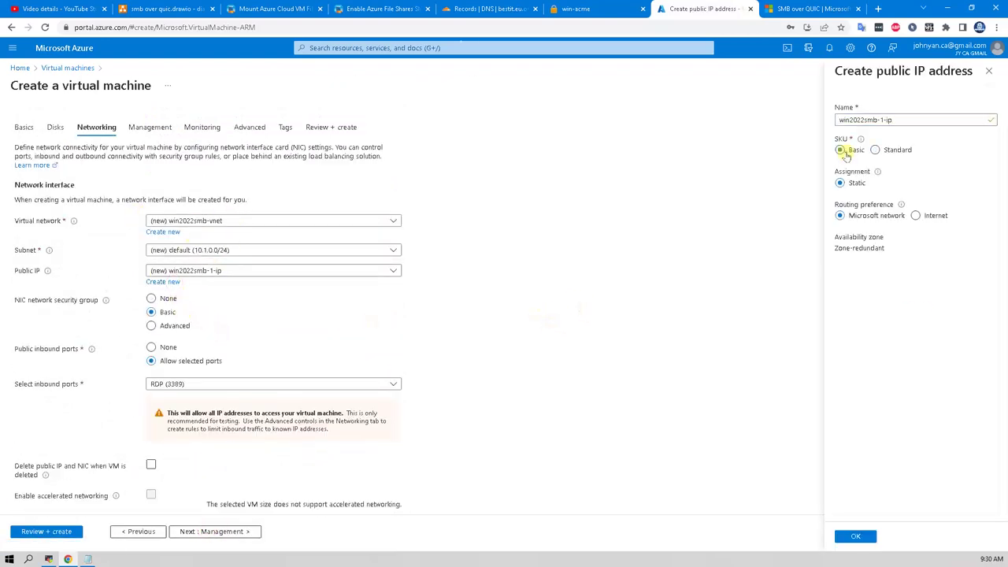
Close the public IP form, have the public IP and NIC deleted with the VM, accept the remaining defaults and create the VM.
click(613, 439)
scroll(162, 323, down, 1)
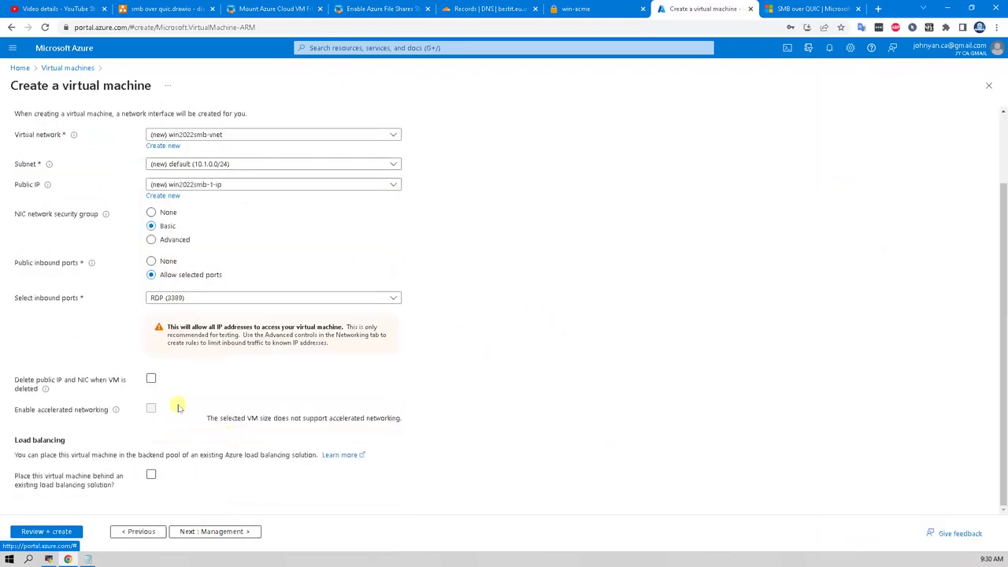
click(150, 378)
click(240, 531)
click(226, 532)
click(226, 532)
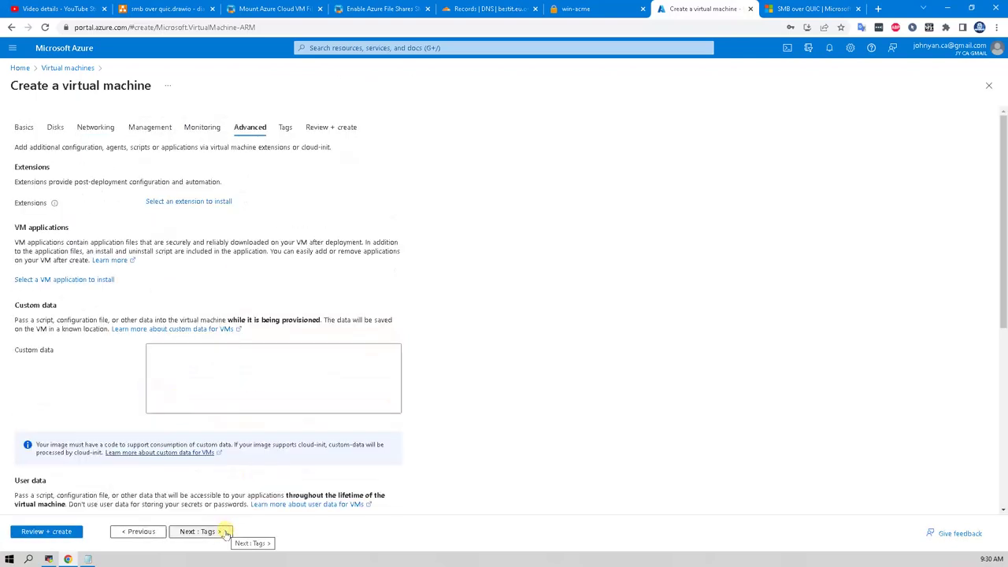
click(226, 532)
click(226, 532)
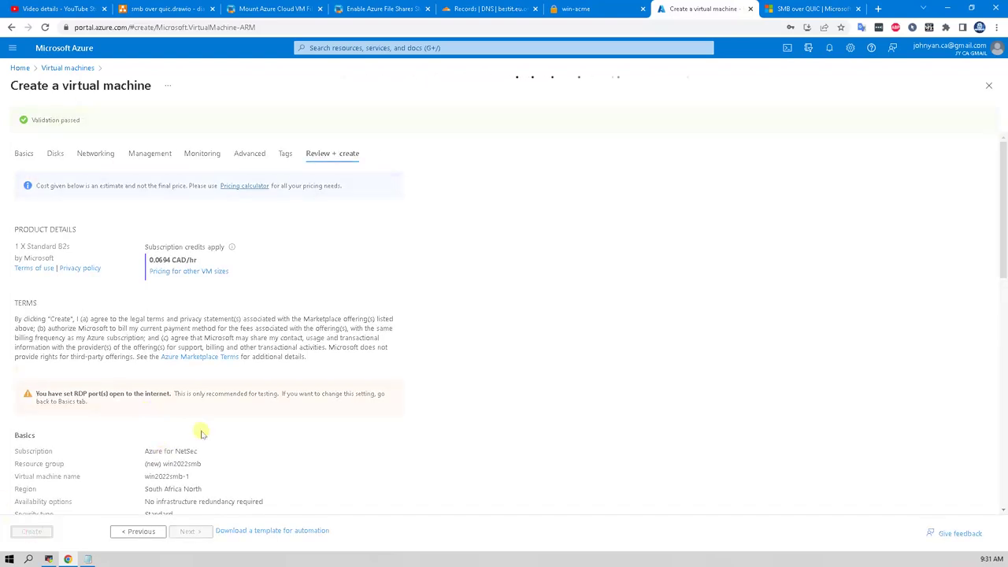
click(68, 70)
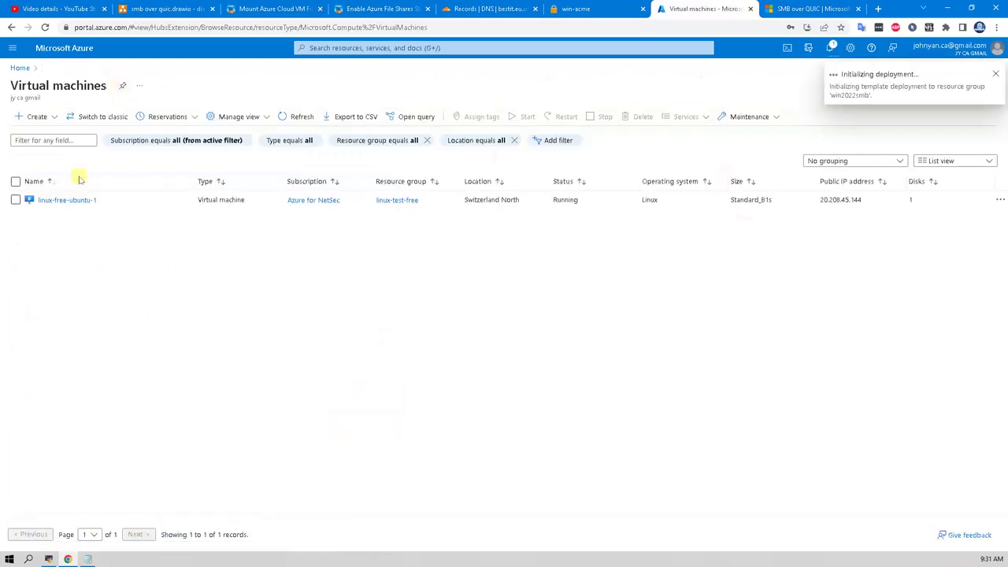
click(35, 117)
click(75, 146)
click(162, 297)
text(win11-test)
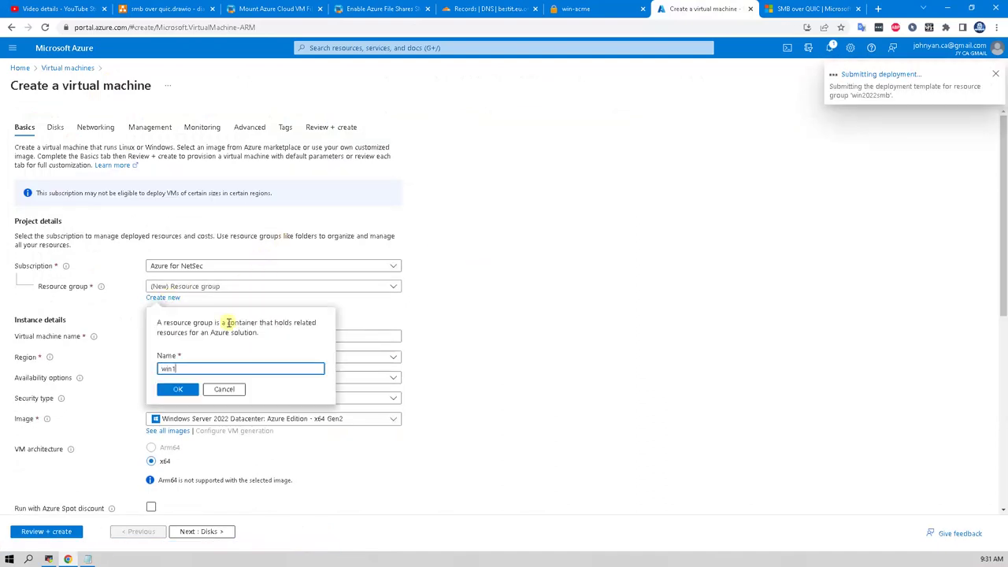
click(179, 389)
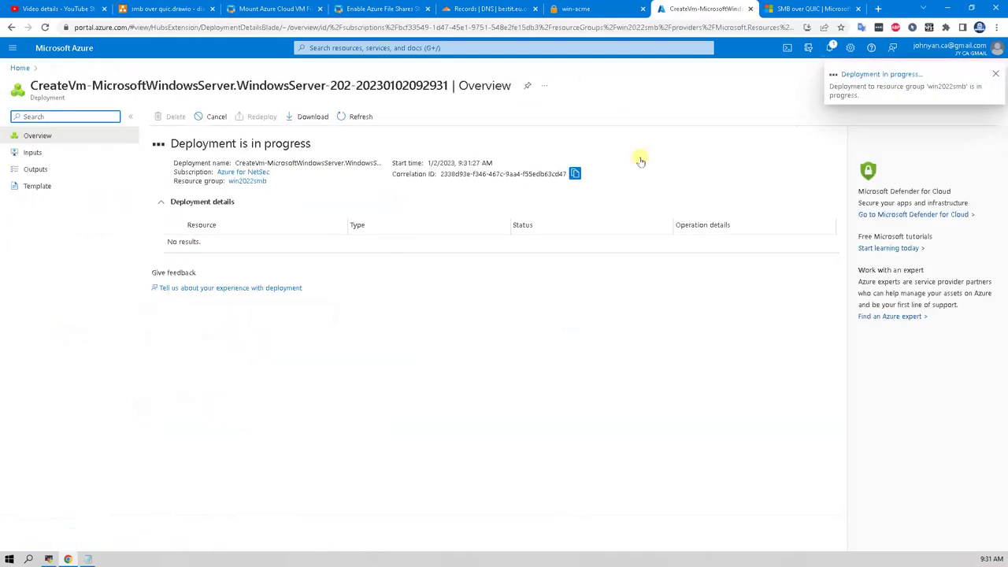
Return to the virtual machine creation form and create a new resource group named win11-test.
click(11, 26)
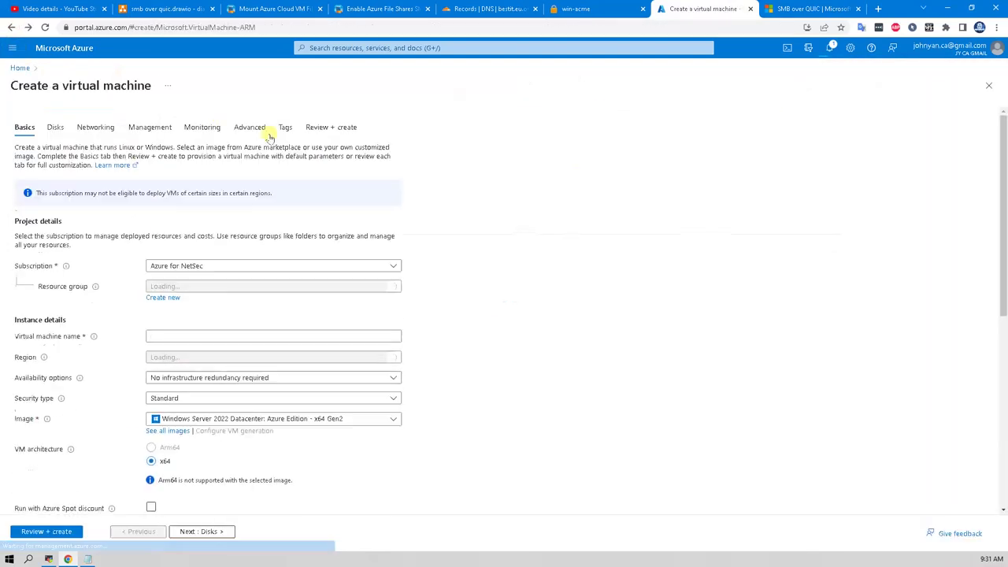
click(162, 297)
text(win11-test)
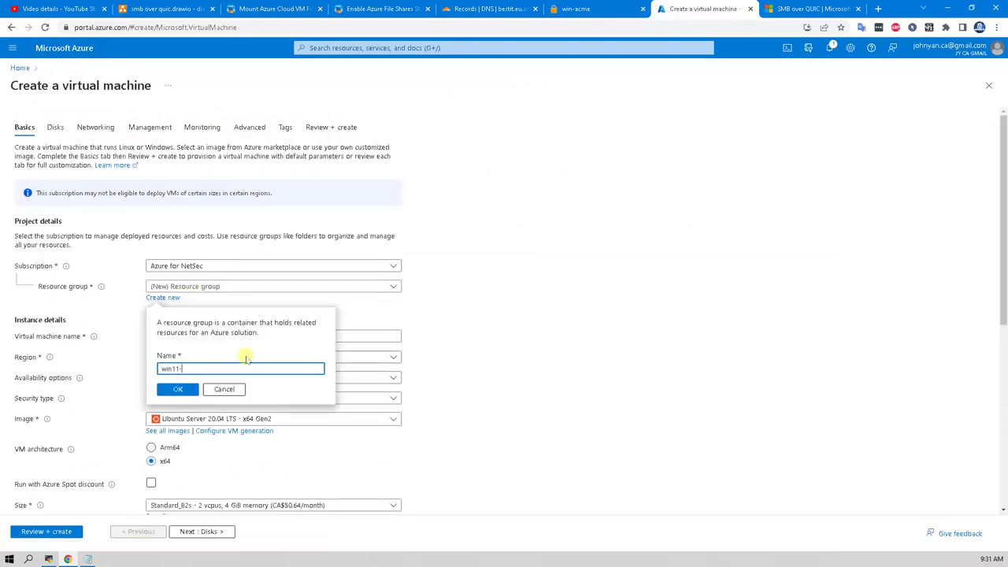
click(189, 394)
Set the second virtual machine's region to (Europe) North Europe and name it win11-smb-test.
click(315, 357)
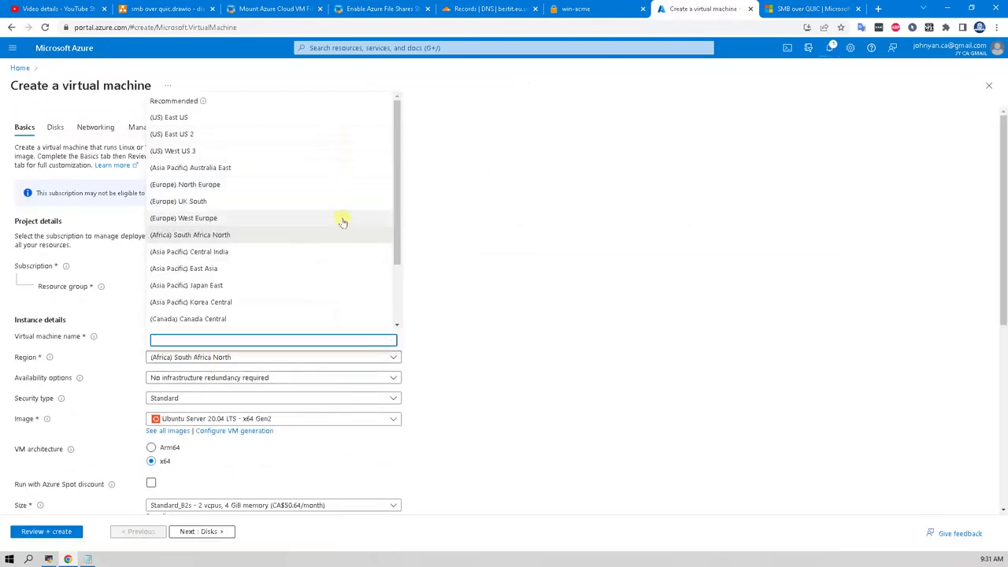
click(326, 184)
click(282, 339)
text(win11)
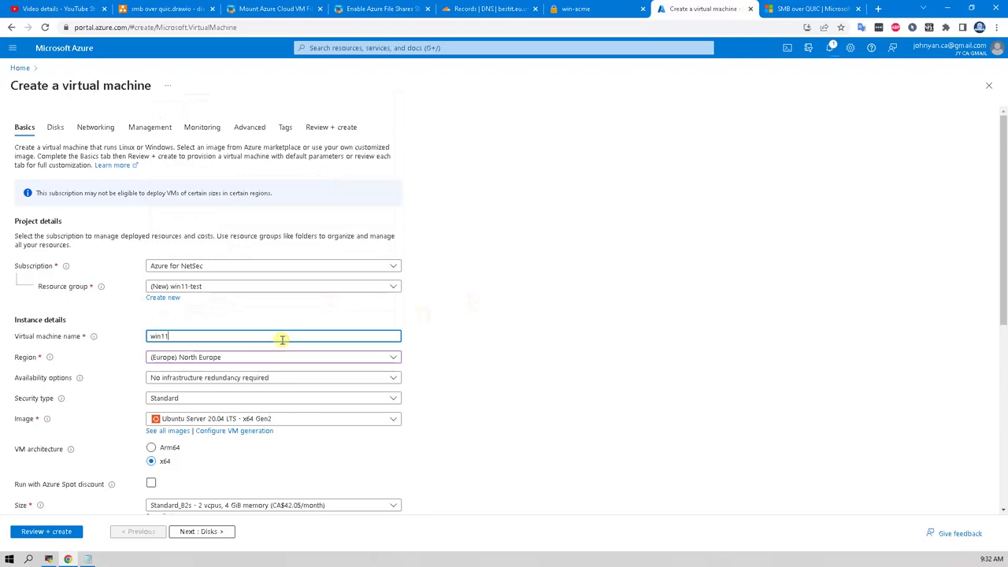
text(-smb-test)
Choose the Windows 11 Pro, version 21H2 - x64 Gen2 image for the win11-smb-test machine.
scroll(259, 347, down, 1)
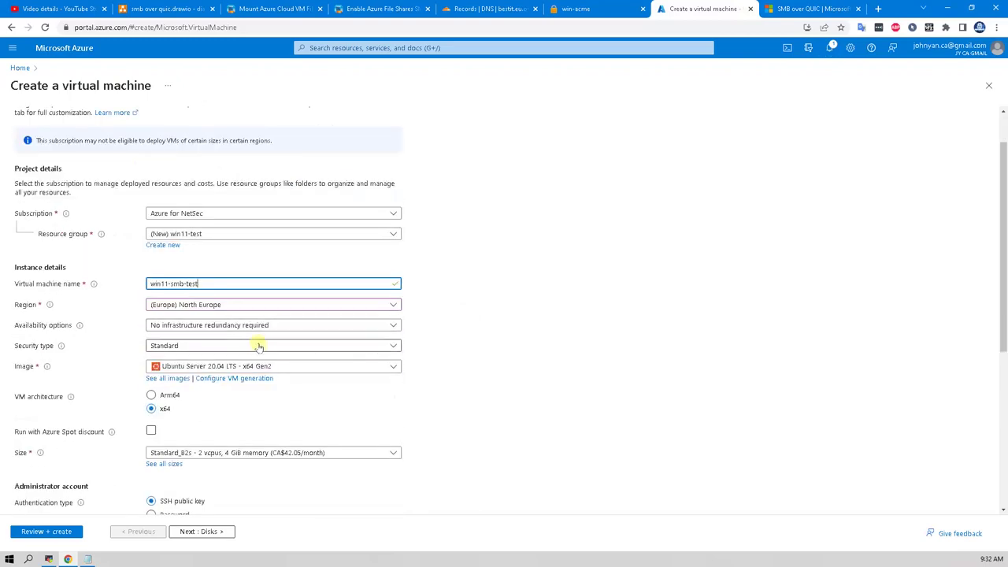
click(260, 366)
click(295, 315)
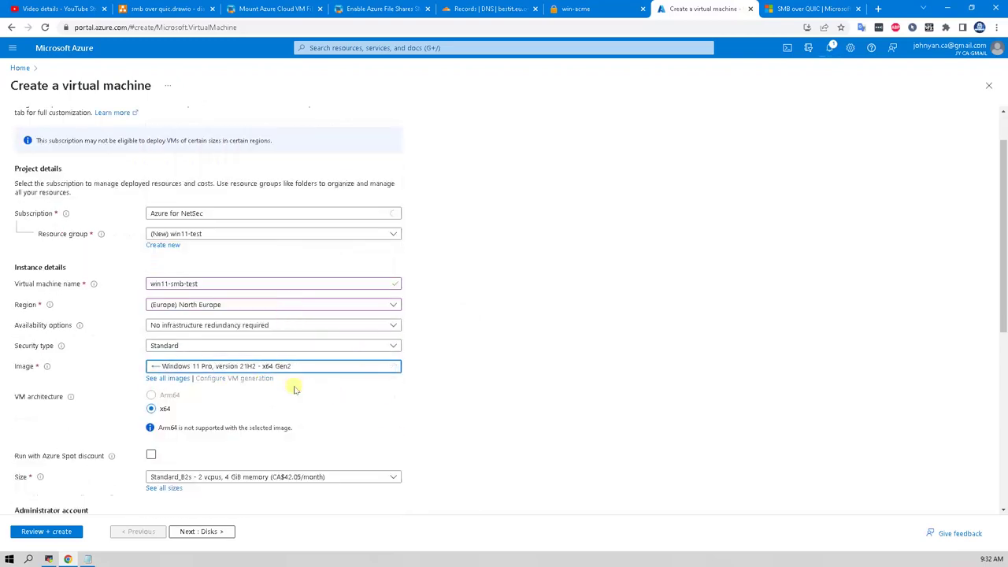
Set the administrator account of the win11-smb-test VM to netsec, entering and confirming its password.
scroll(500, 365, down, 2)
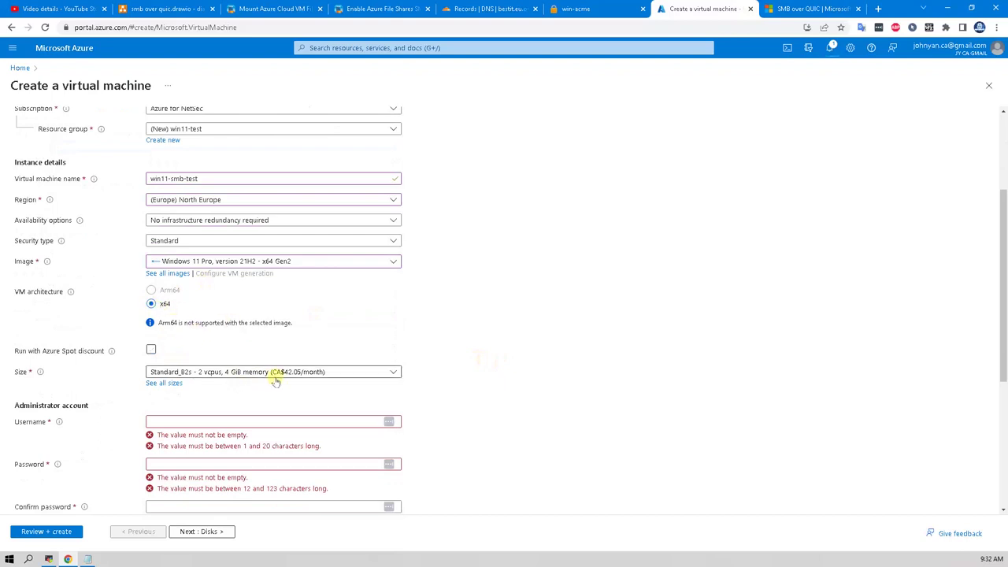
scroll(195, 343, down, 2)
click(220, 318)
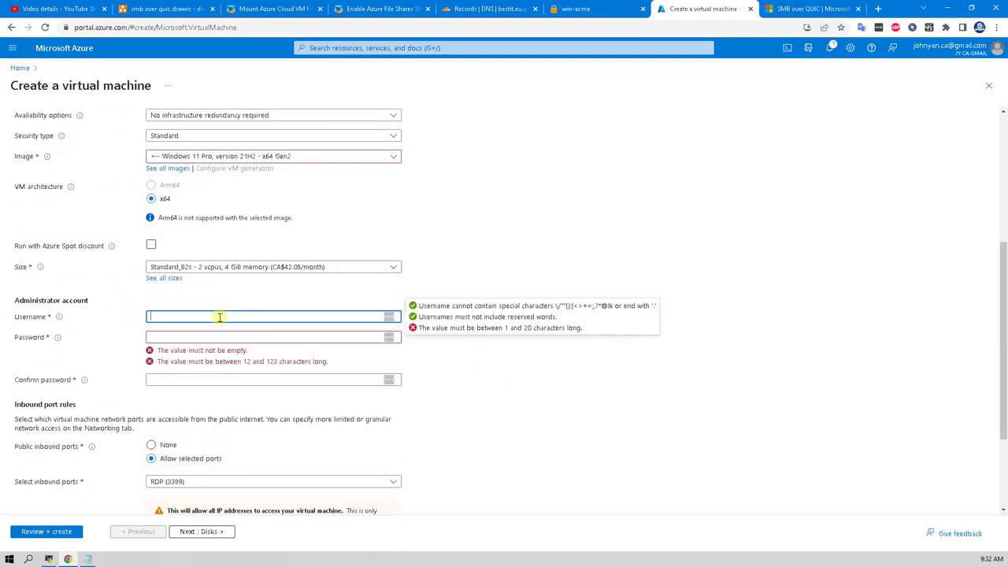
text(netsec)
key(Tab)
text(******)
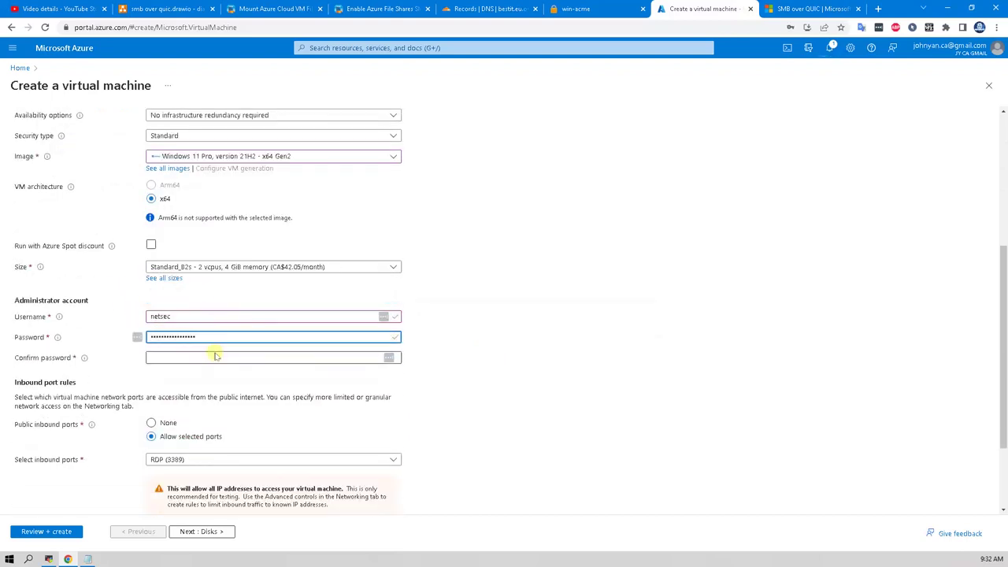
click(213, 359)
text(*****************)
scroll(337, 394, down, 2)
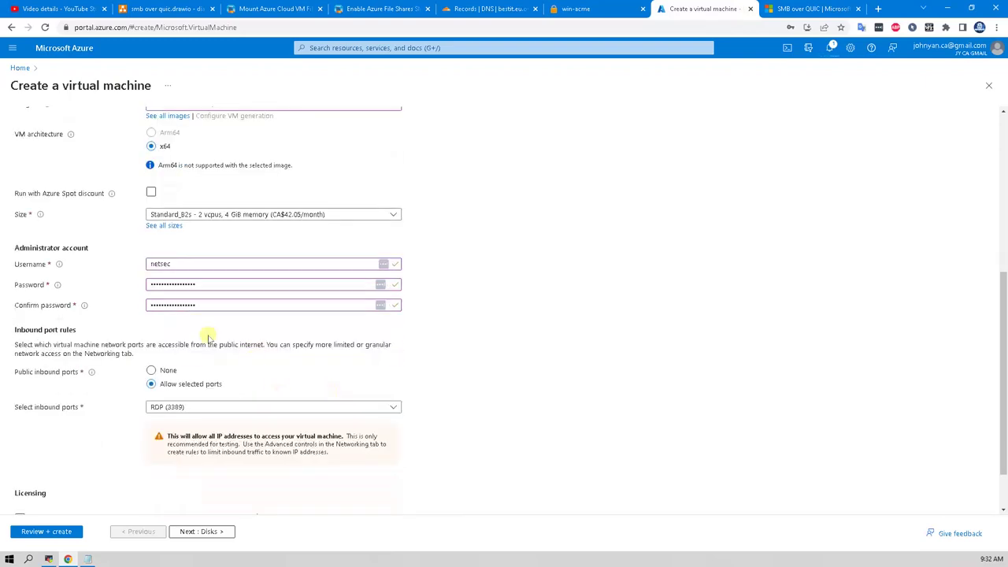
Confirm the Windows 11 licensing, keep the default disk settings and continue to the VM's networking settings.
click(181, 465)
click(208, 535)
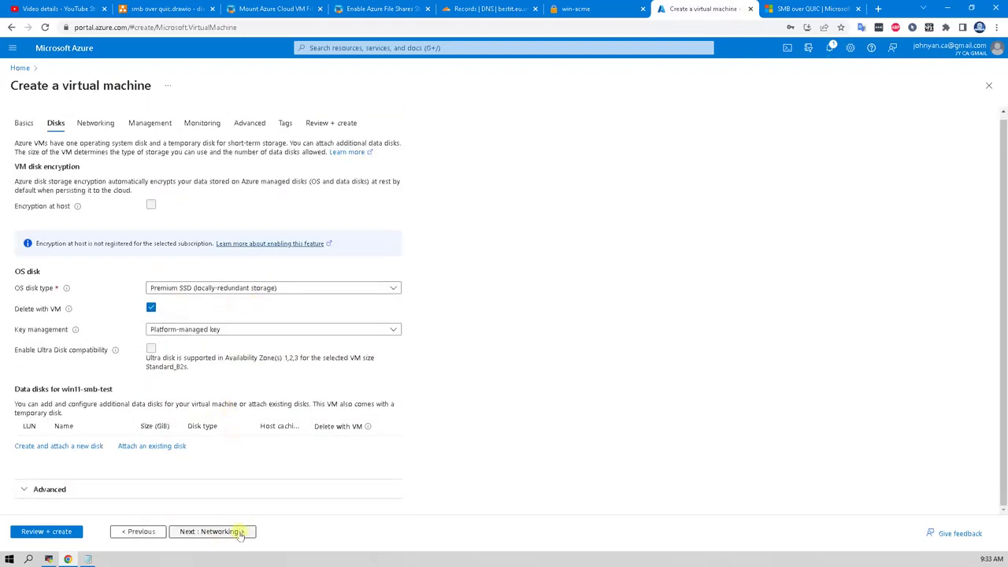
click(213, 531)
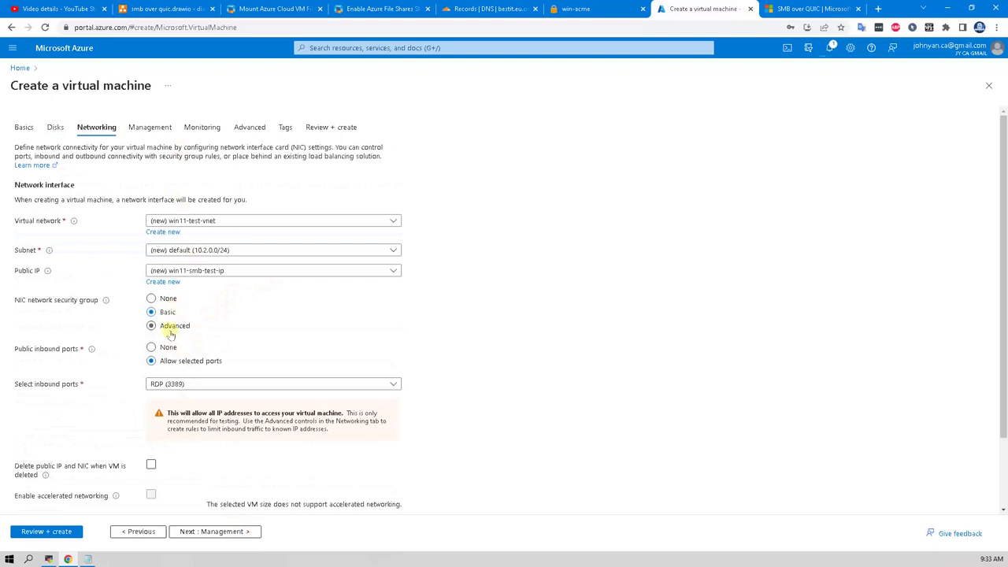
Confirm the new public IP form, have the public IP and NIC deleted with the VM, and continue to the management settings.
scroll(169, 333, down, 2)
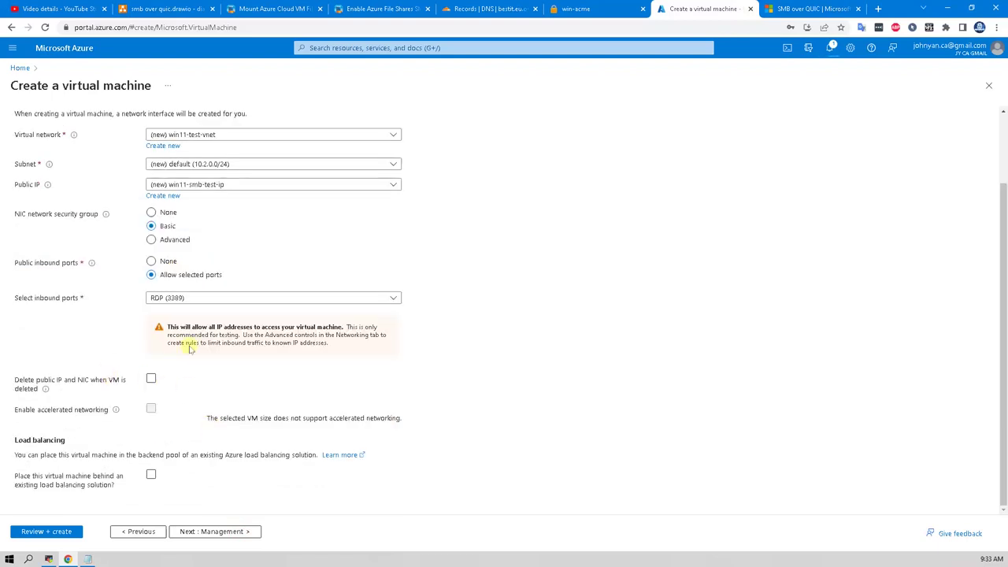
click(163, 195)
click(851, 164)
click(855, 533)
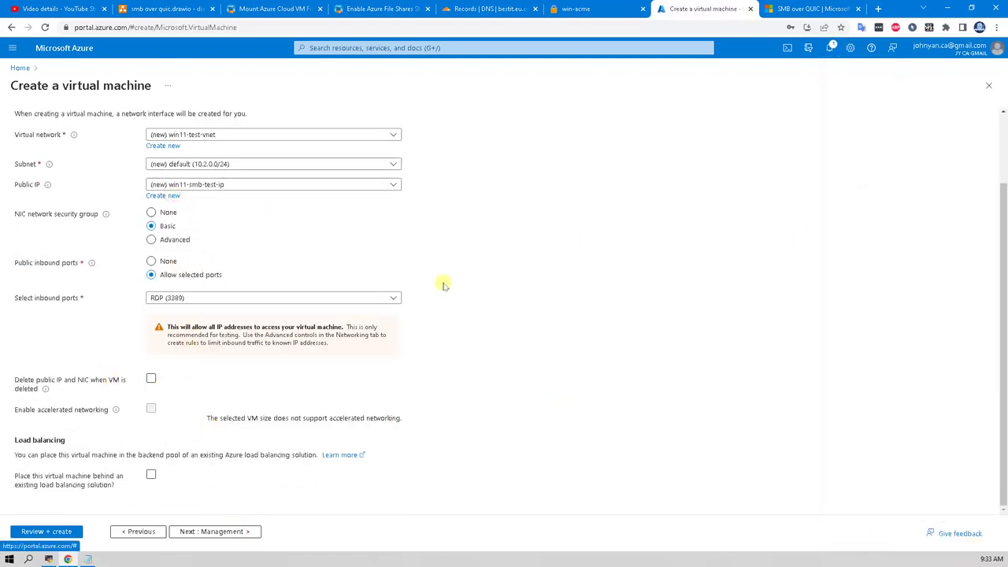
click(151, 378)
click(214, 531)
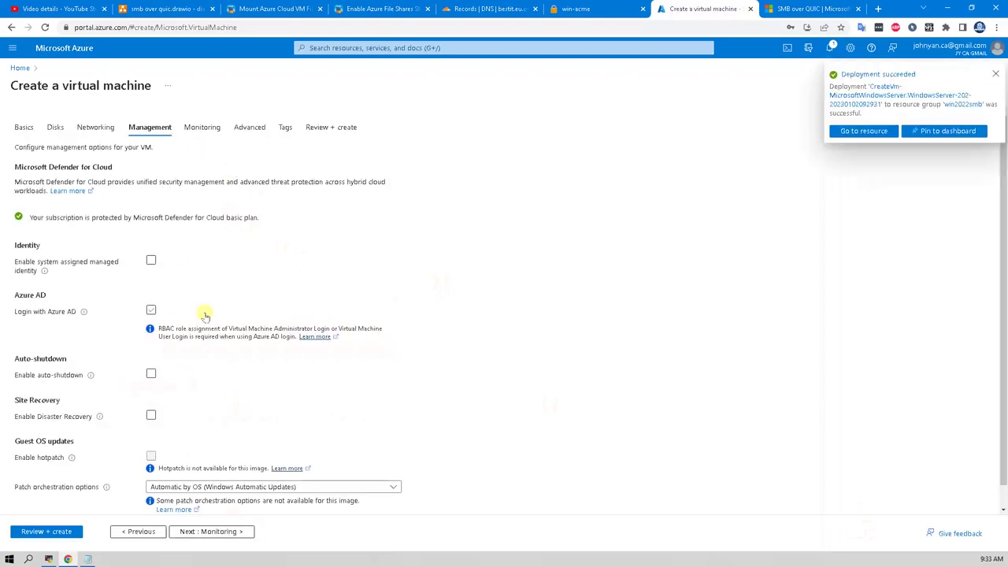
Keep the default management, monitoring and advanced settings and create the win11-smb-test VM.
click(212, 531)
click(214, 531)
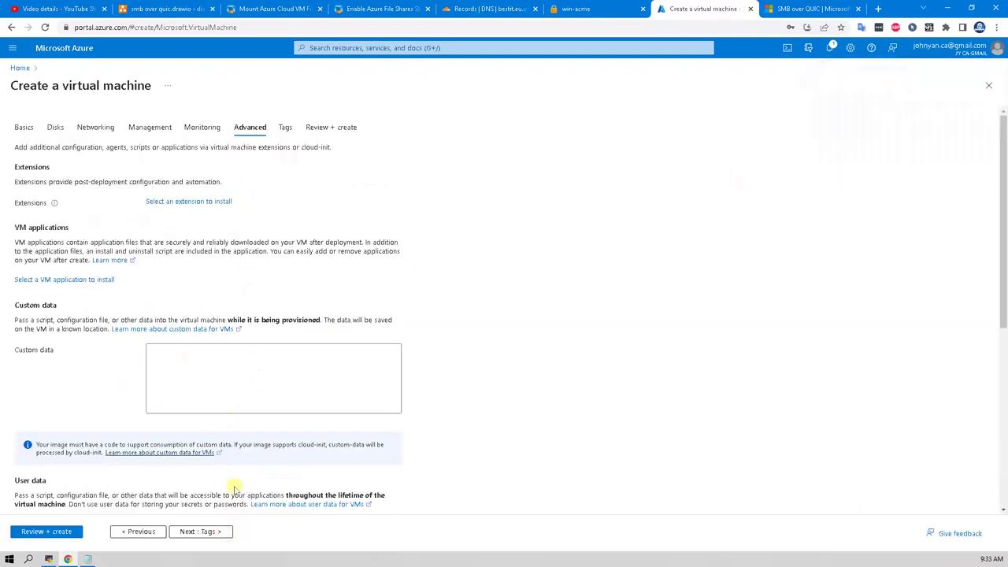
click(221, 532)
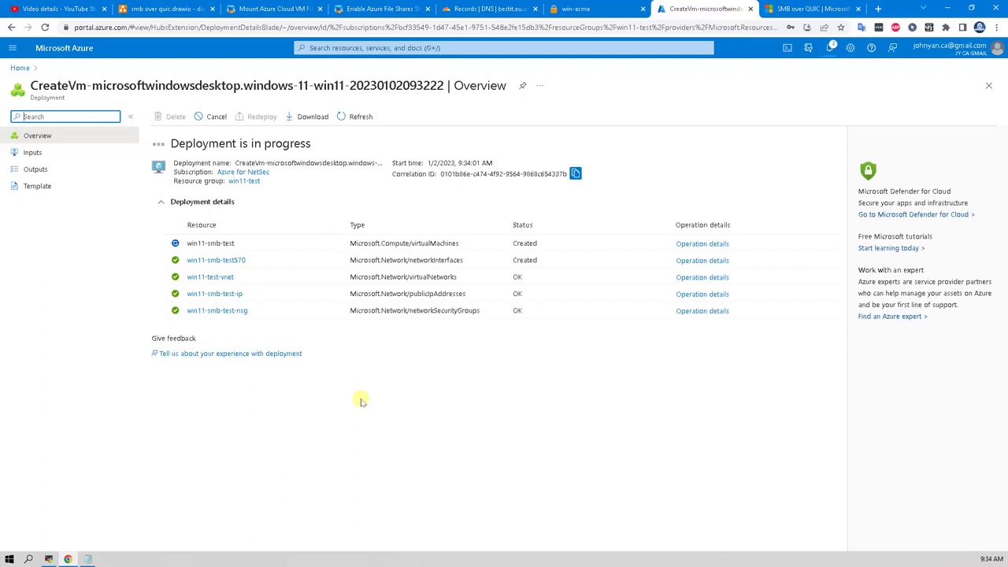
Open win2022smb-1 from the list of virtual machines and copy its public IP address.
click(19, 67)
click(302, 107)
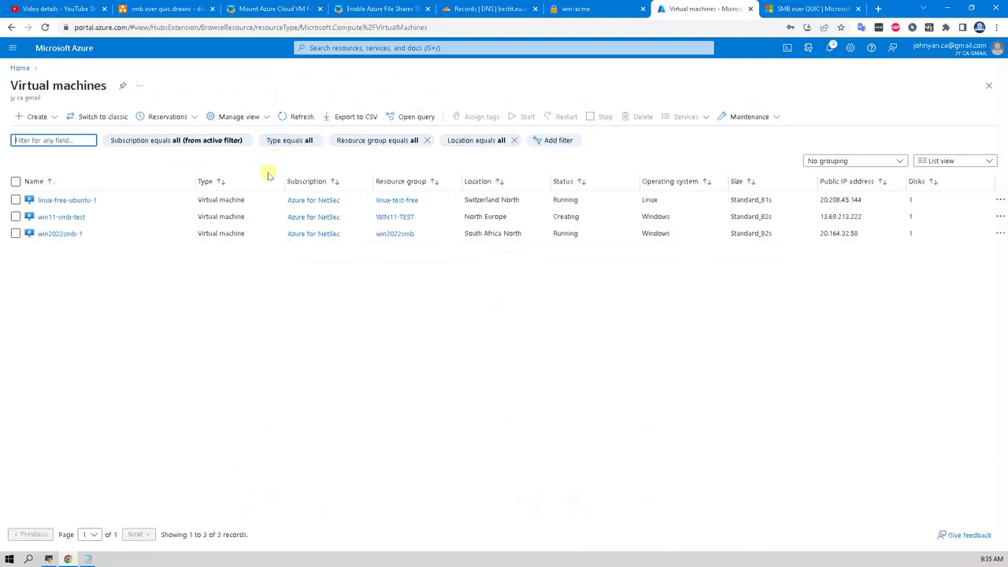
click(59, 234)
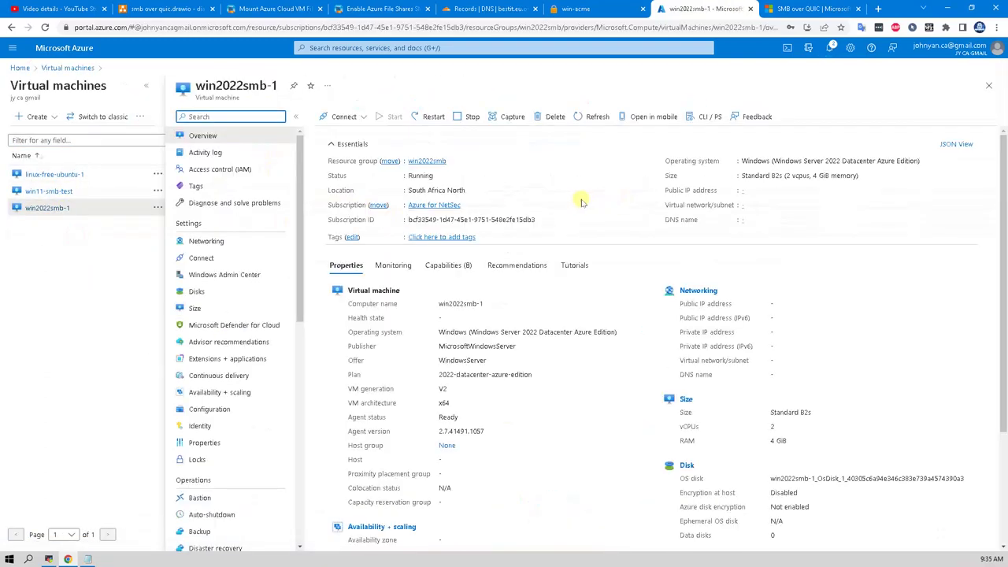
click(786, 191)
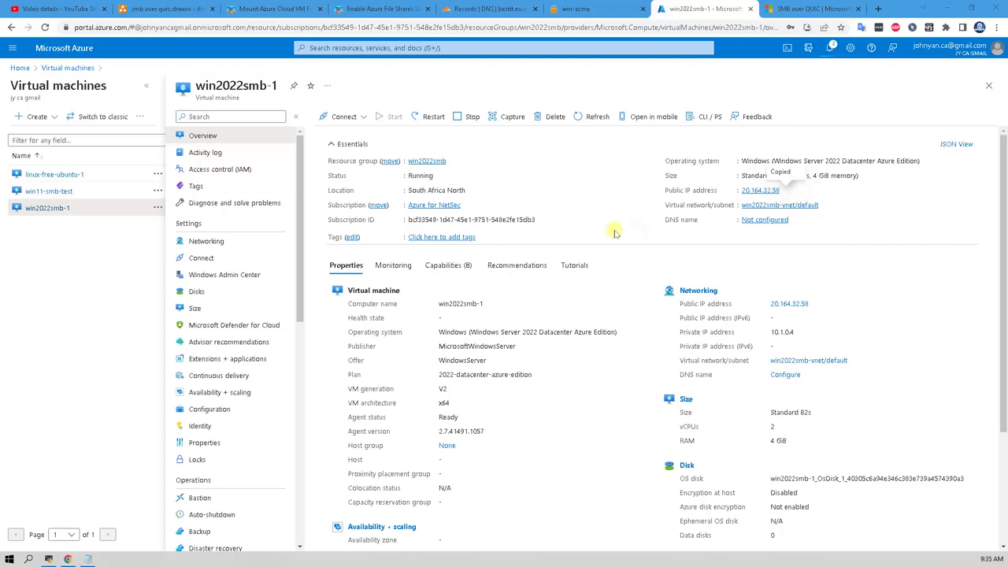
Switch to Remote Desktop Connection, review the display options and start a trusted connection to 20.164.32.58.
click(606, 330)
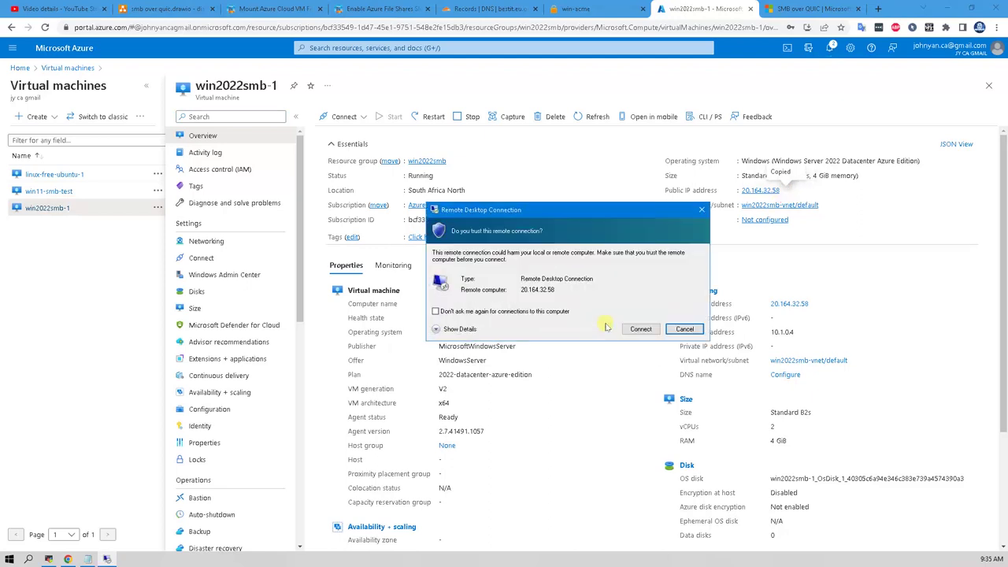
click(505, 329)
click(504, 270)
click(608, 454)
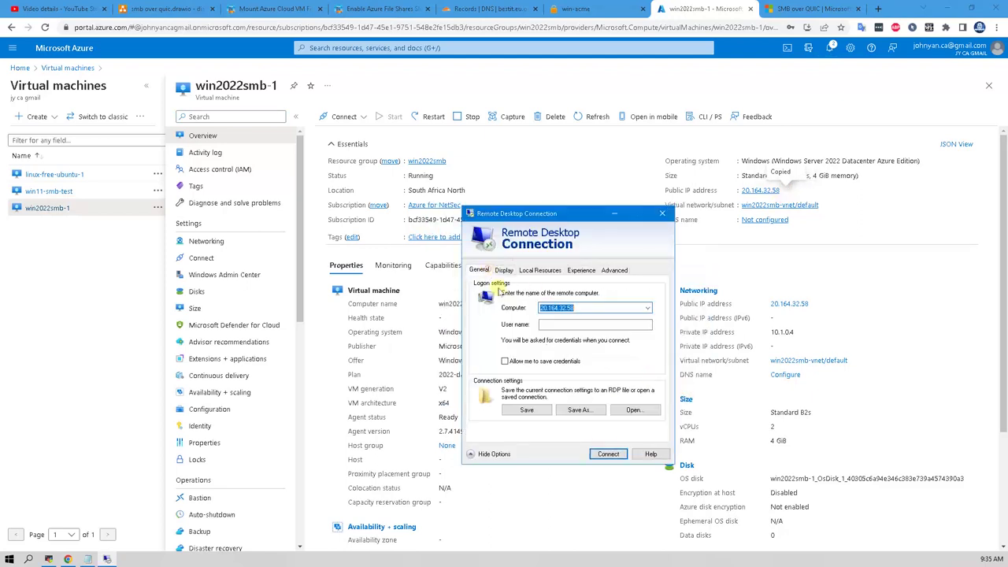
click(605, 454)
click(642, 394)
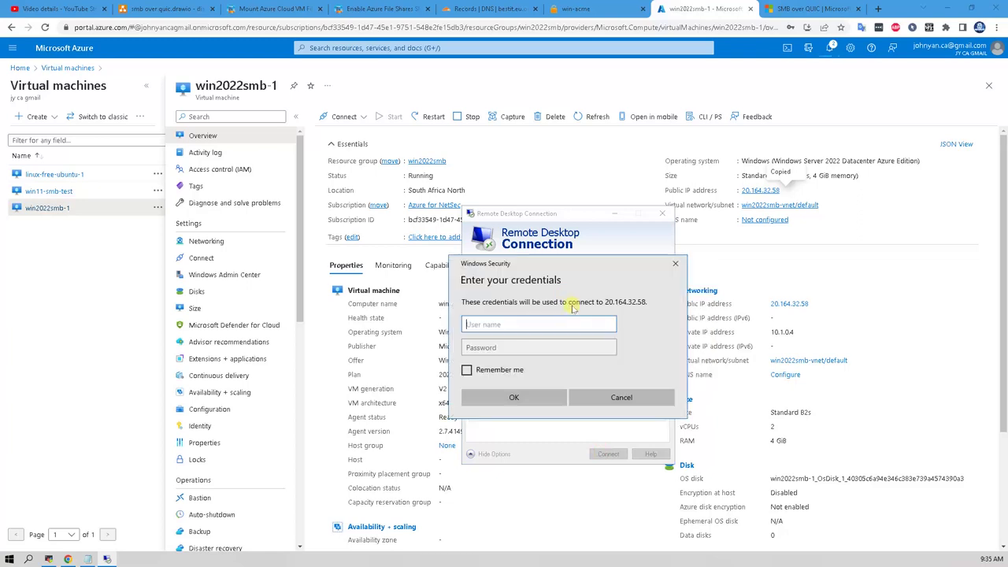
Sign in to the server session as netsec with the account password and accept the connection.
text(netsec)
key(Tab)
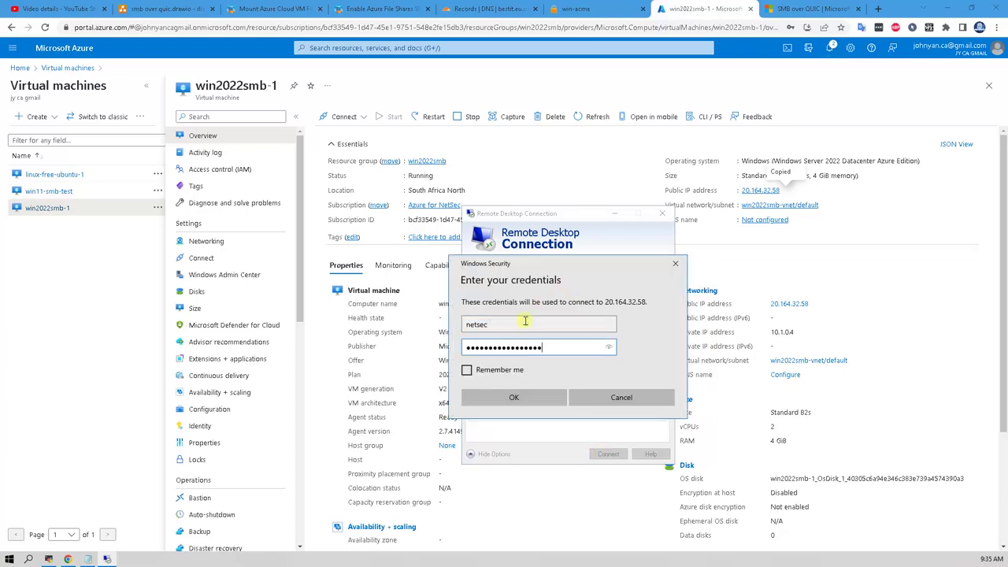
click(514, 397)
click(604, 426)
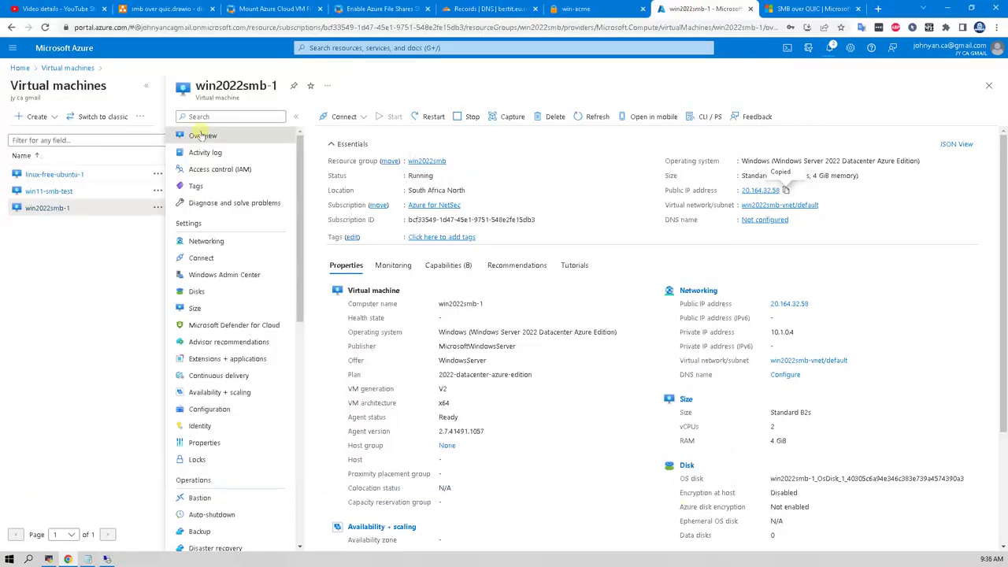
Open the win11-smb-test VM in the portal and try to connect to its public IP 13.69.213.222 with Remote Desktop.
click(52, 192)
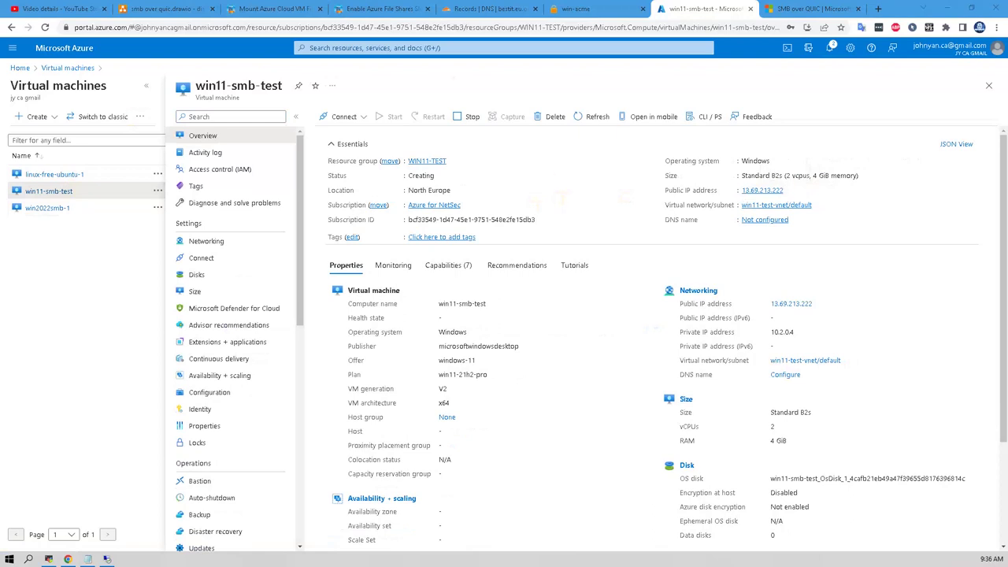
click(760, 345)
click(793, 346)
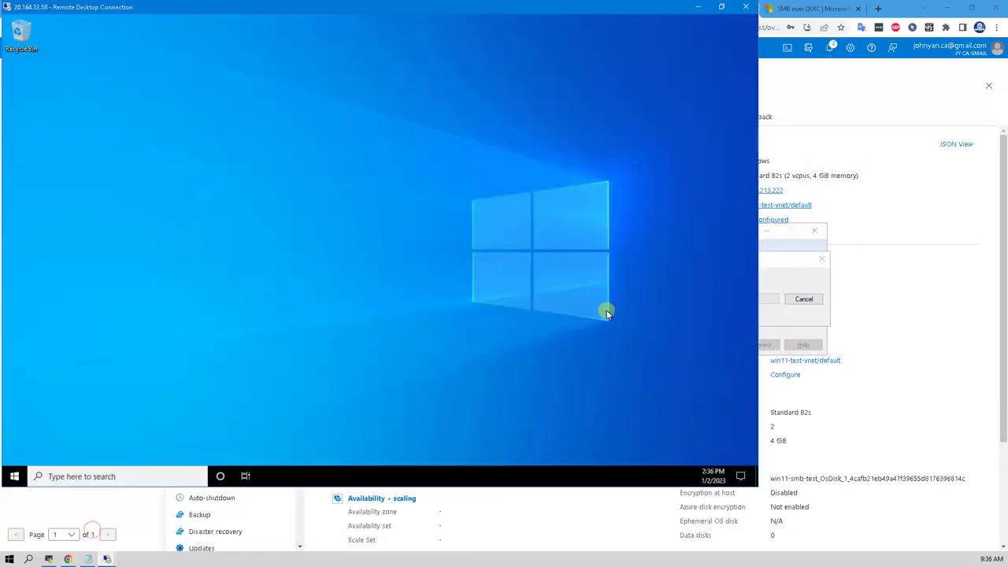
Open the server's system About page, dismiss the network discovery prompt and check the Windows edition.
right_click(14, 475)
click(99, 228)
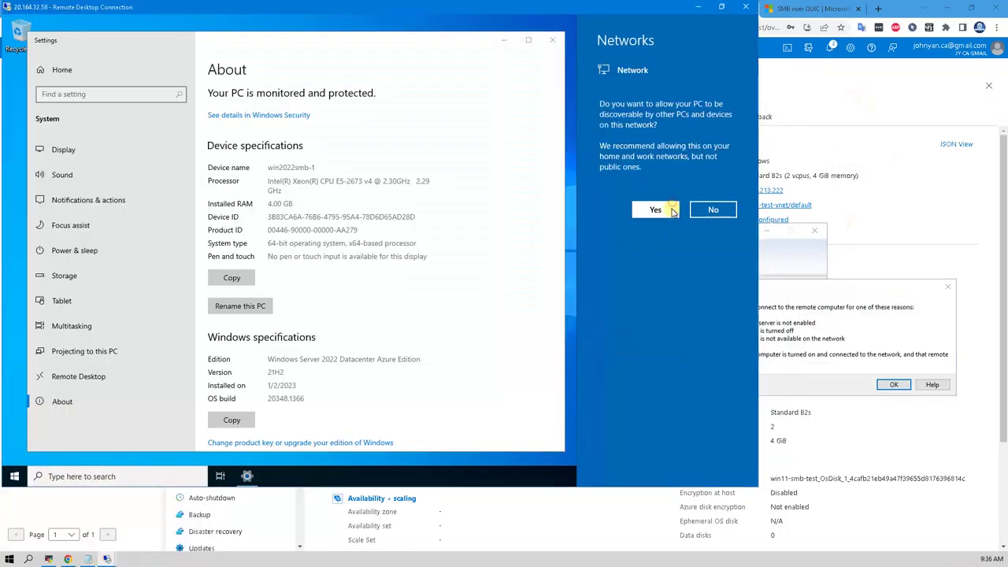
click(509, 175)
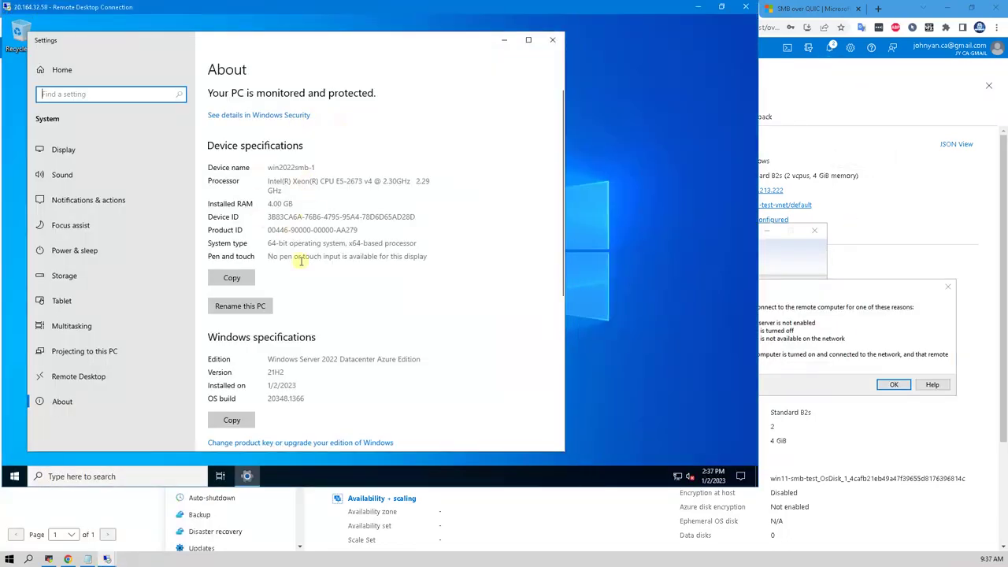
double_click(386, 359)
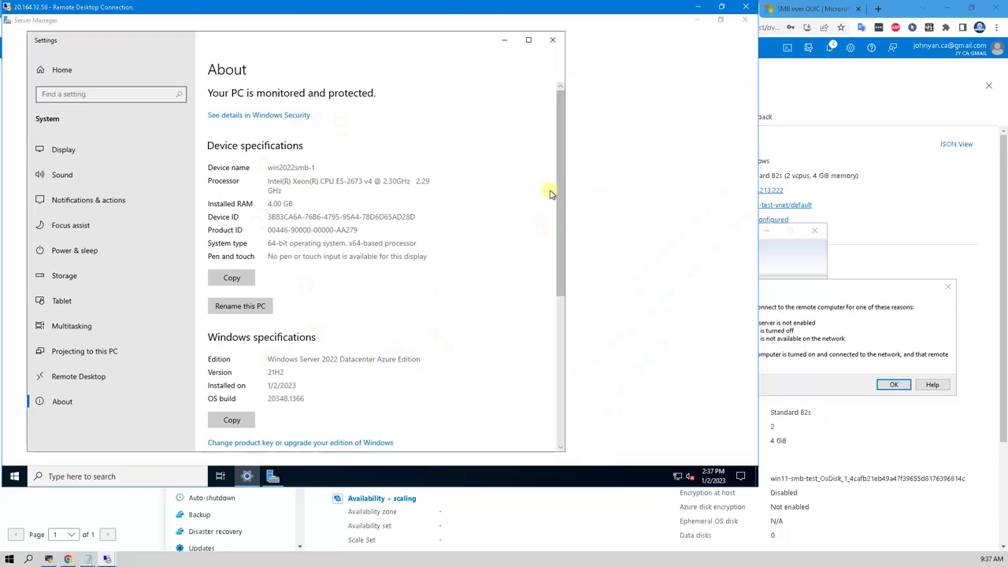
Retry the Remote Desktop connection to 13.69.213.222 and sign in as netsec with the account password.
click(894, 384)
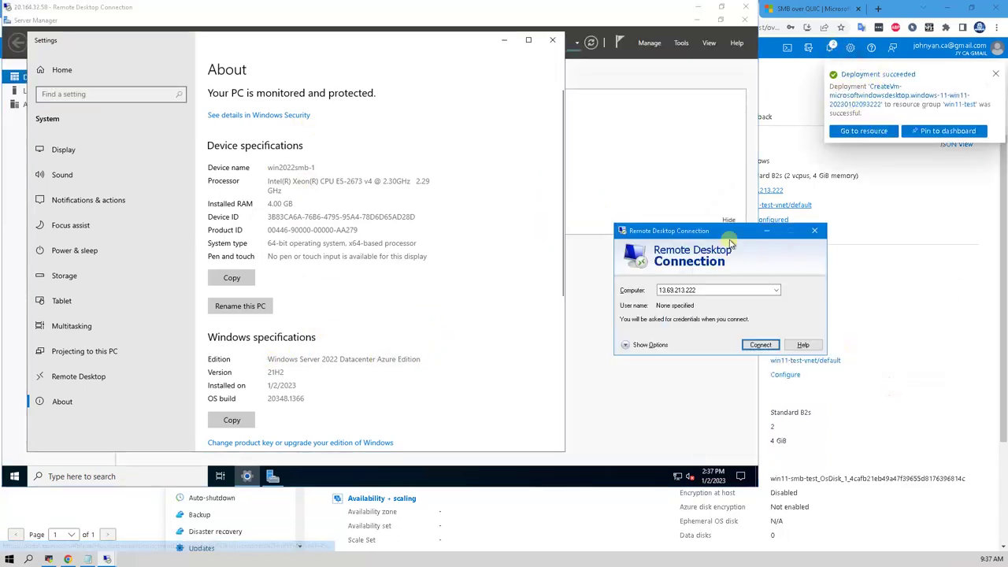
key(Return)
text(netsec)
key(Tab)
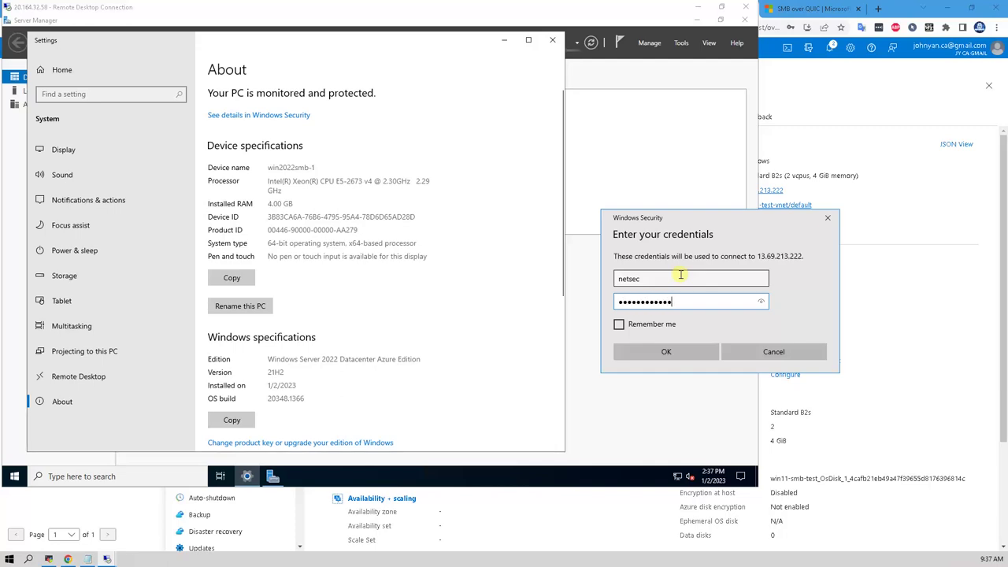
key(Return)
click(755, 382)
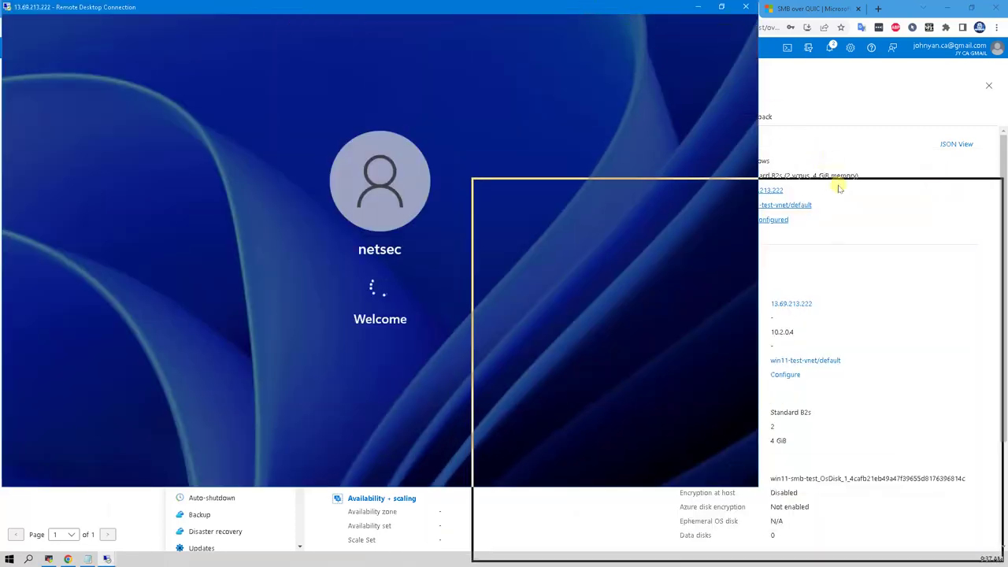
Enlarge the Windows 11 session window and close the About page in the server session.
drag(474, 180, 277, 62)
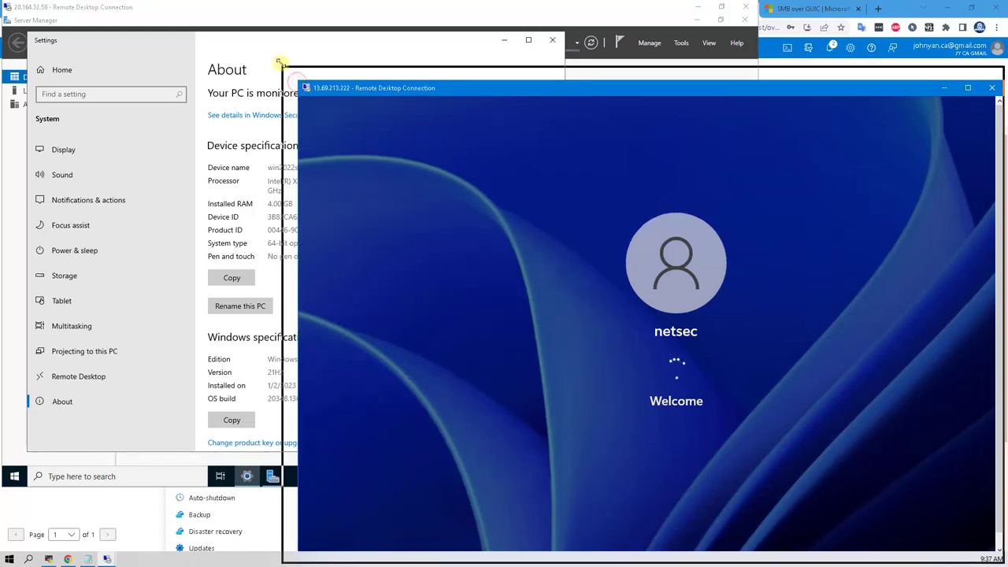
click(553, 39)
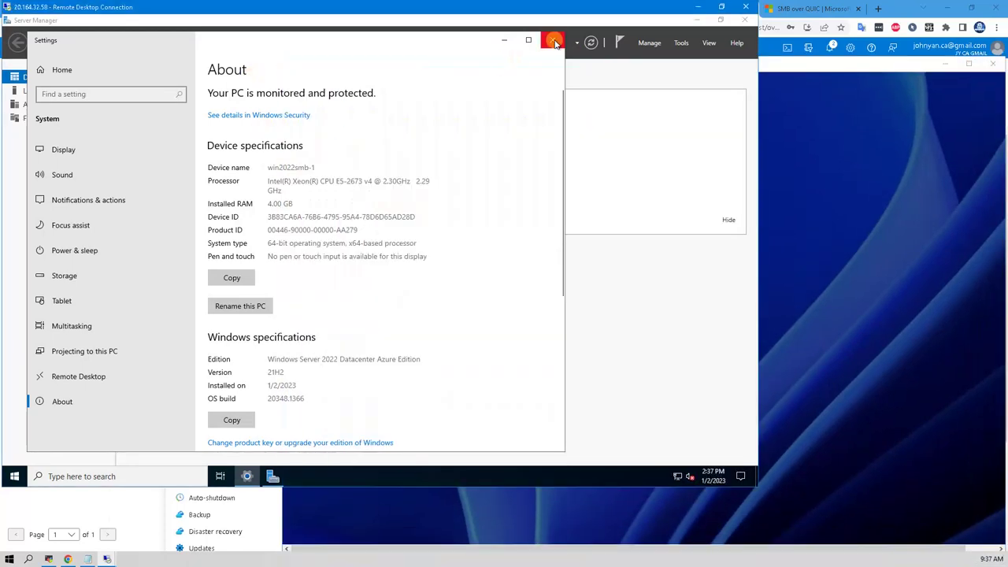
click(299, 62)
Stop Server Manager from starting automatically at logon in its properties, and close Server Manager.
click(650, 43)
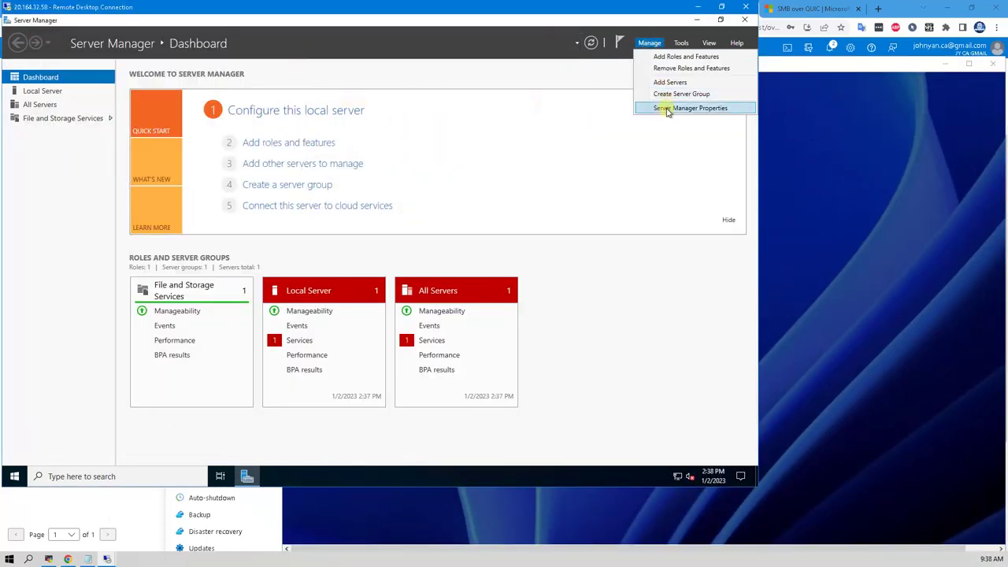
click(690, 108)
click(284, 264)
click(448, 292)
click(746, 20)
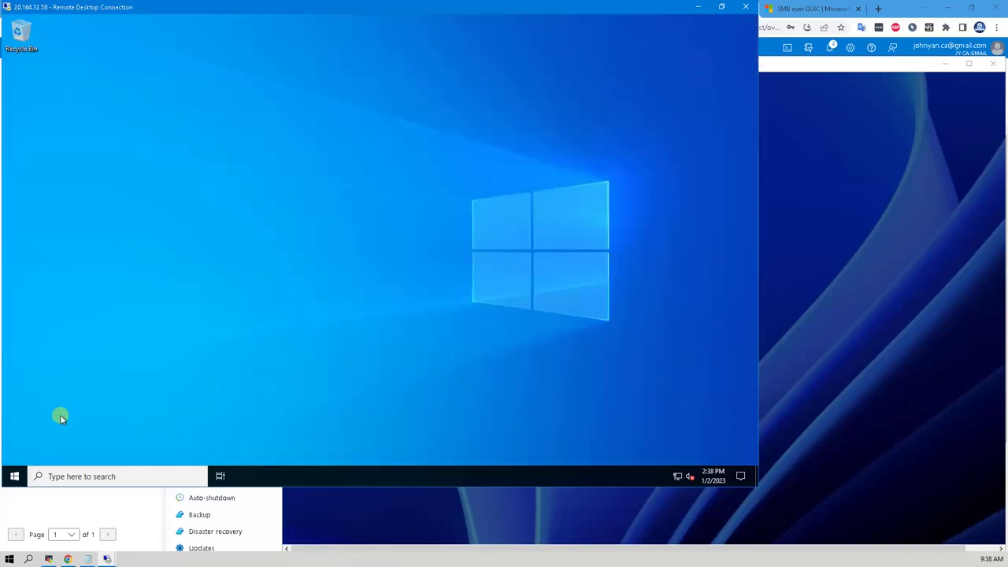
Launch Microsoft Edge on the server and complete its first-run setup, starting without personal data.
click(711, 152)
click(9, 476)
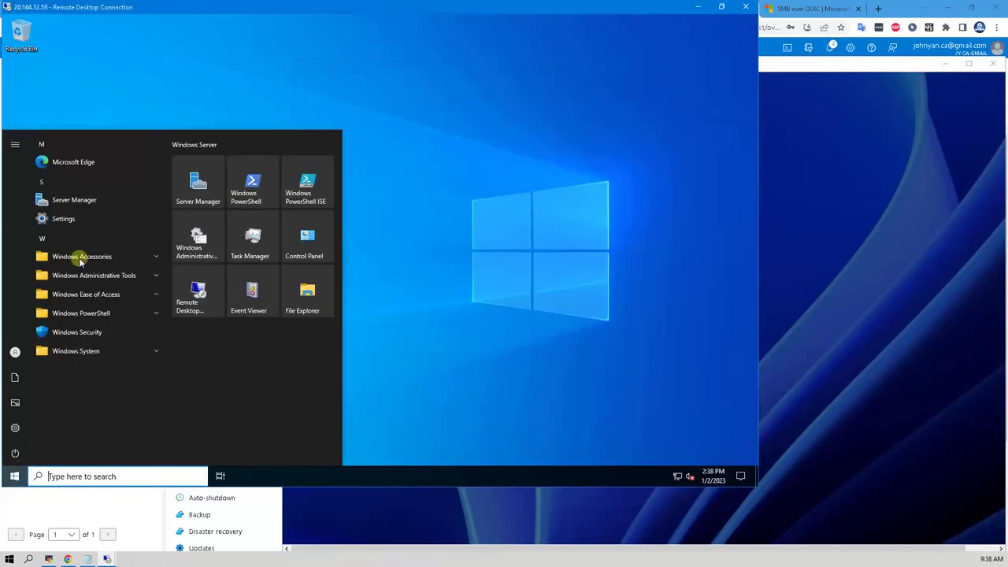
click(105, 161)
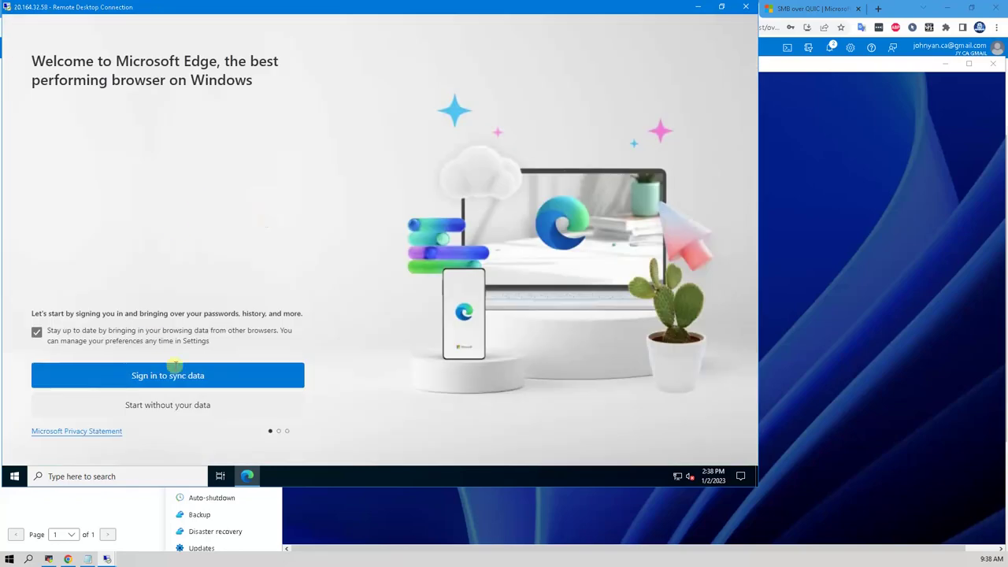
click(168, 404)
click(201, 410)
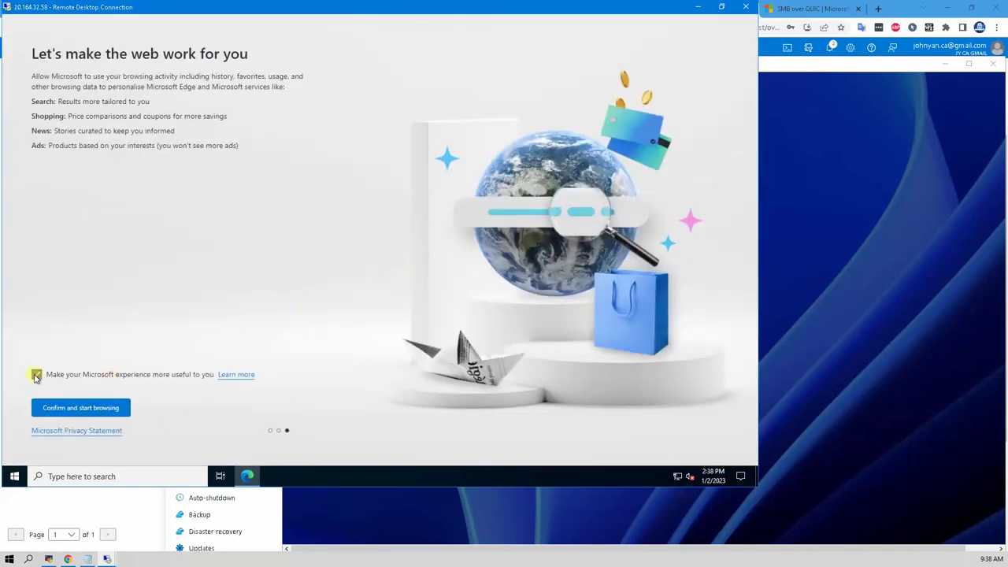
click(80, 407)
click(78, 405)
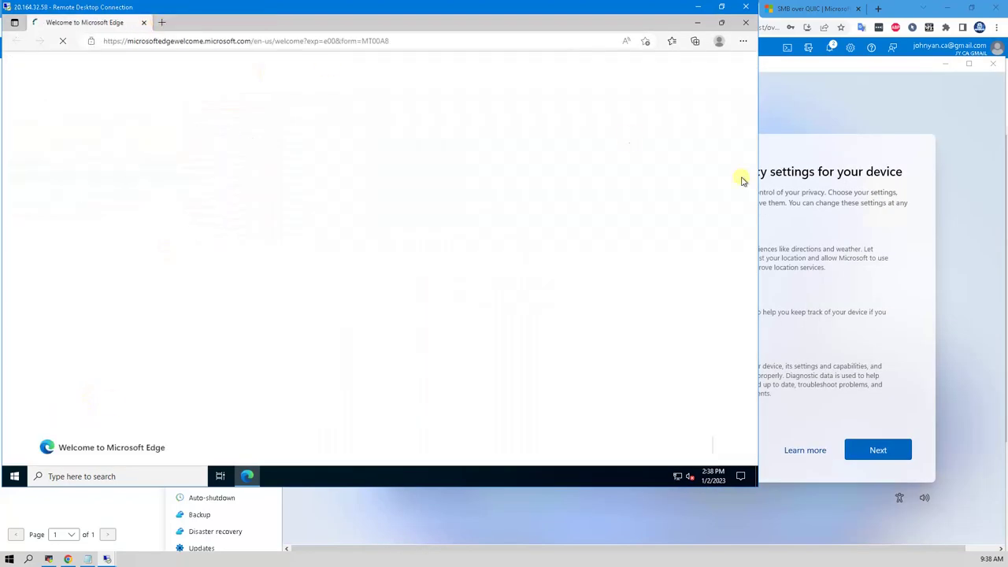
Accept the default device privacy settings in the Windows 11 session to finish its first sign-in.
click(780, 331)
click(894, 455)
scroll(909, 349, down, 5)
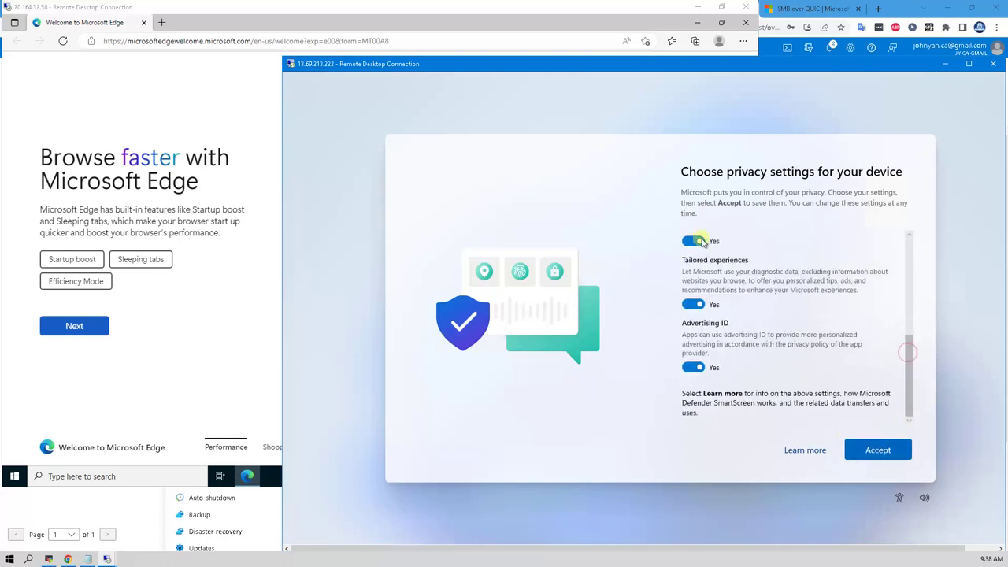
click(878, 450)
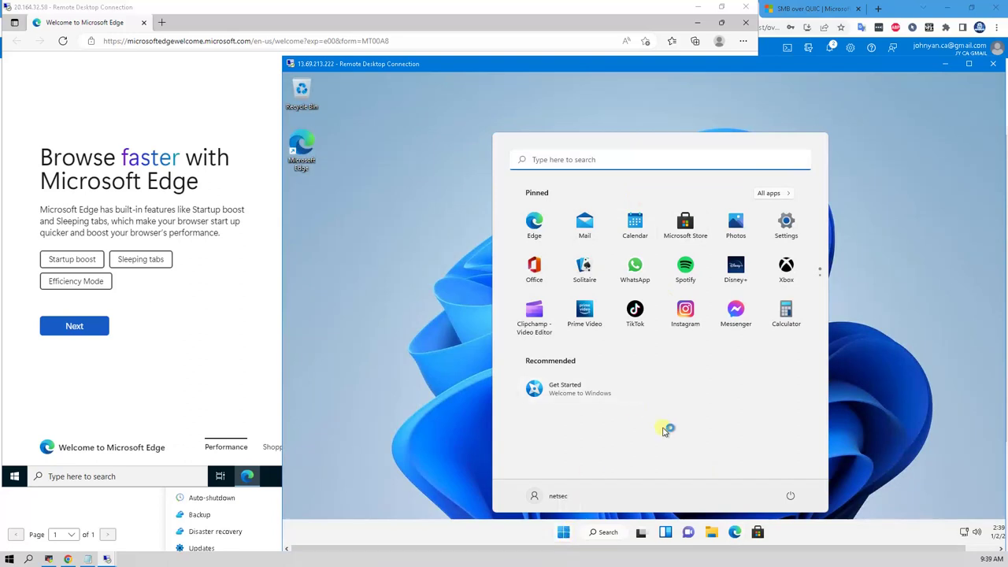
Search the web for "what is my ip" in a new Edge tab on the server to check its public IP address.
click(161, 22)
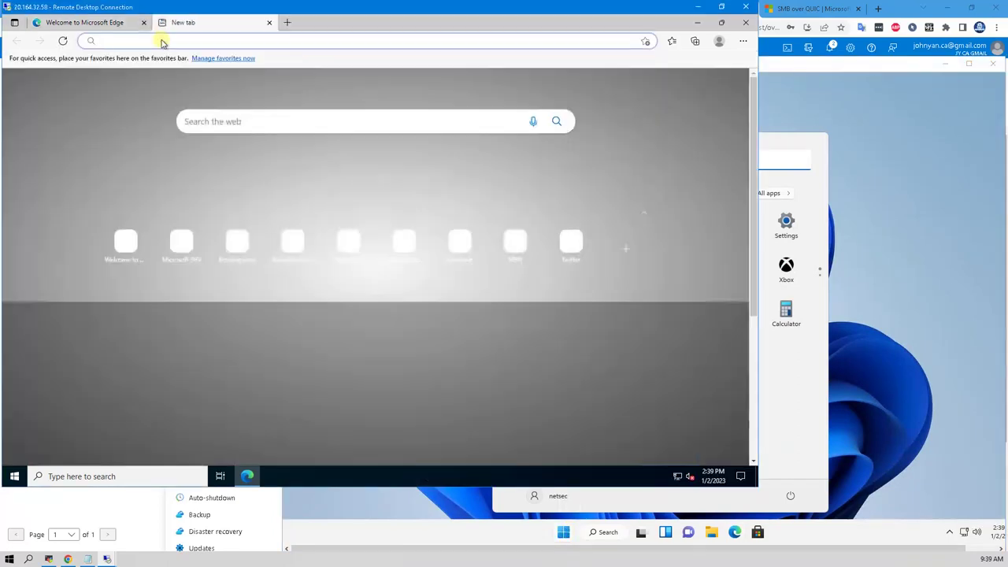
text(whawhat)
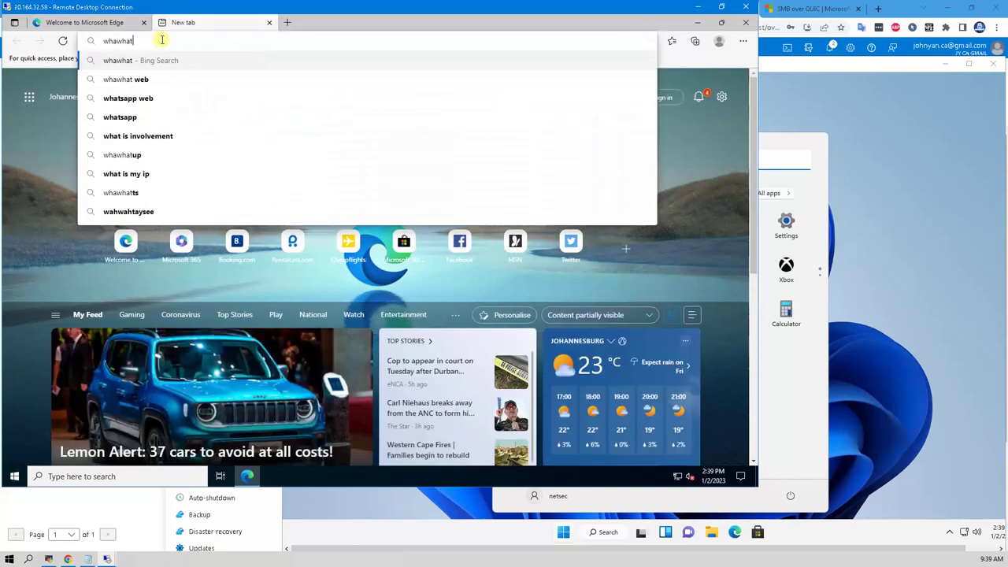
key(BackSpace)
key(BackSpace)
text(tismyip)
key(Down)
key(Return)
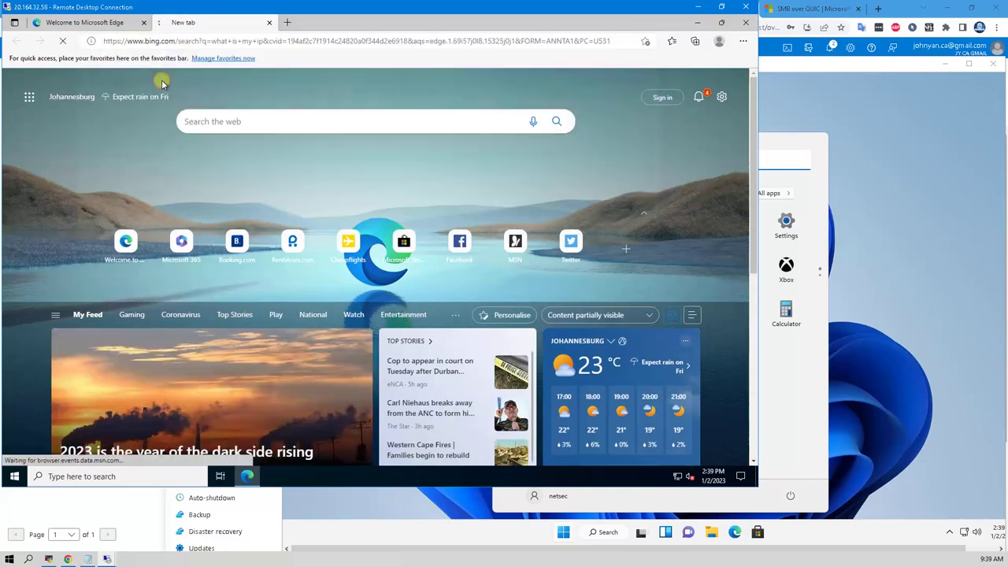
Run ipconfig in a Command Prompt on the server and move its window off the public IP search result.
key(super+r)
text(cmd)
key(Return)
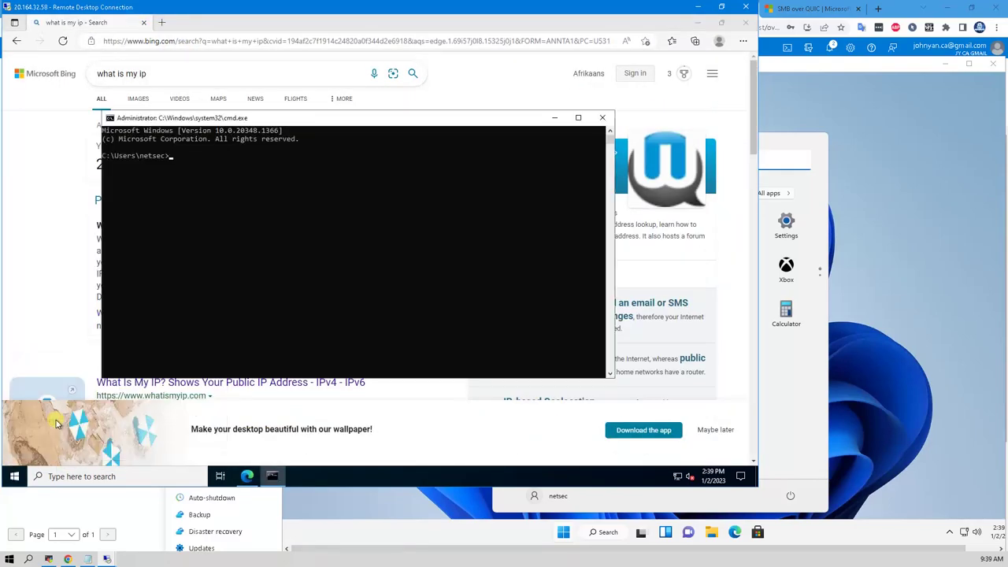
text(ipconfig)
key(Return)
drag(377, 124, 498, 152)
Open a Command Prompt and the System About page in the Windows 11 session.
click(768, 219)
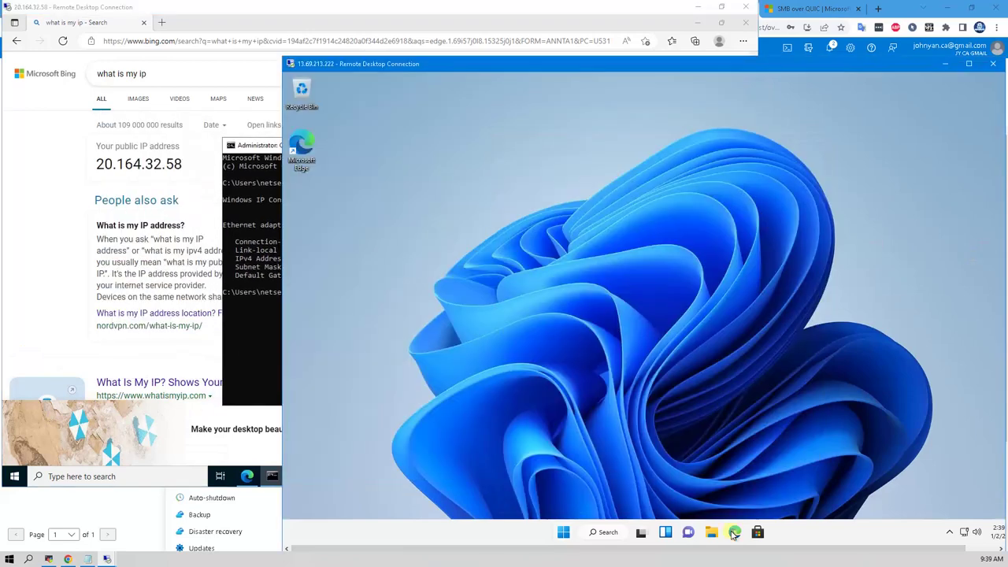
right_click(552, 532)
click(562, 479)
text(cmd)
key(Return)
key(super+x)
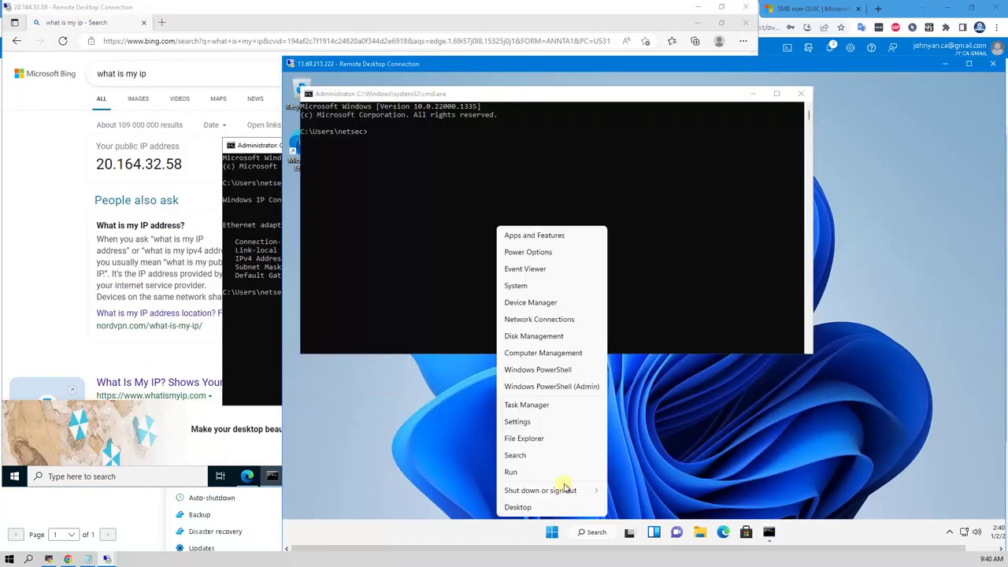
click(549, 285)
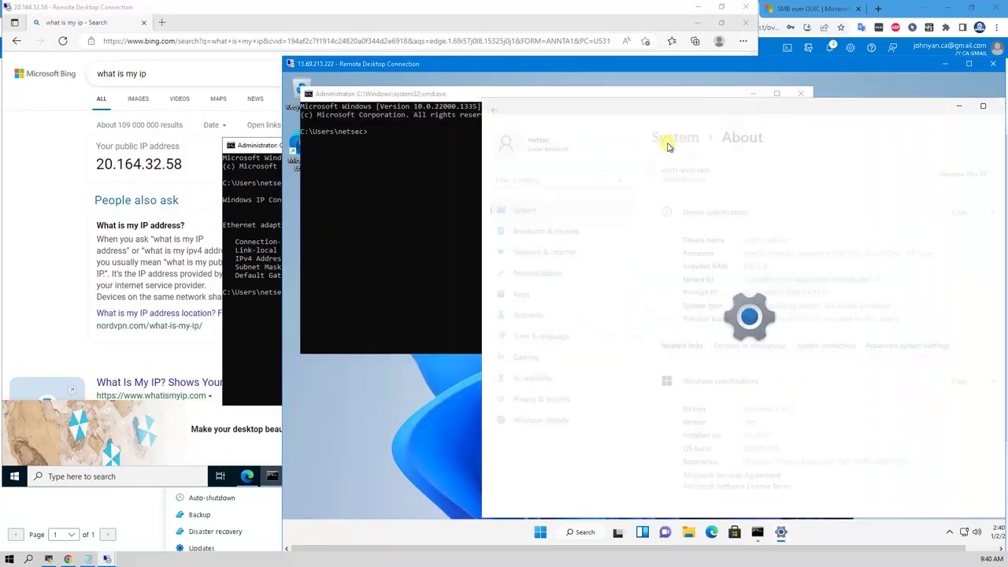
Run ipconfig in the Windows 11 Command Prompt to check the VM's private IP address.
click(448, 230)
text(ipconfig)
key(Return)
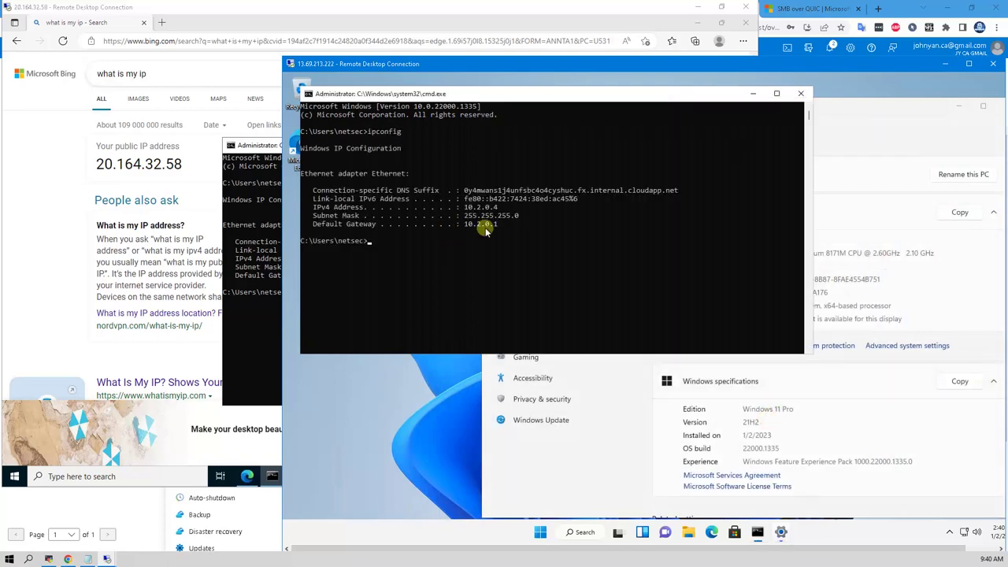
Complete Edge's first-run setup in the Windows 11 session and search for "what is my ip".
click(715, 500)
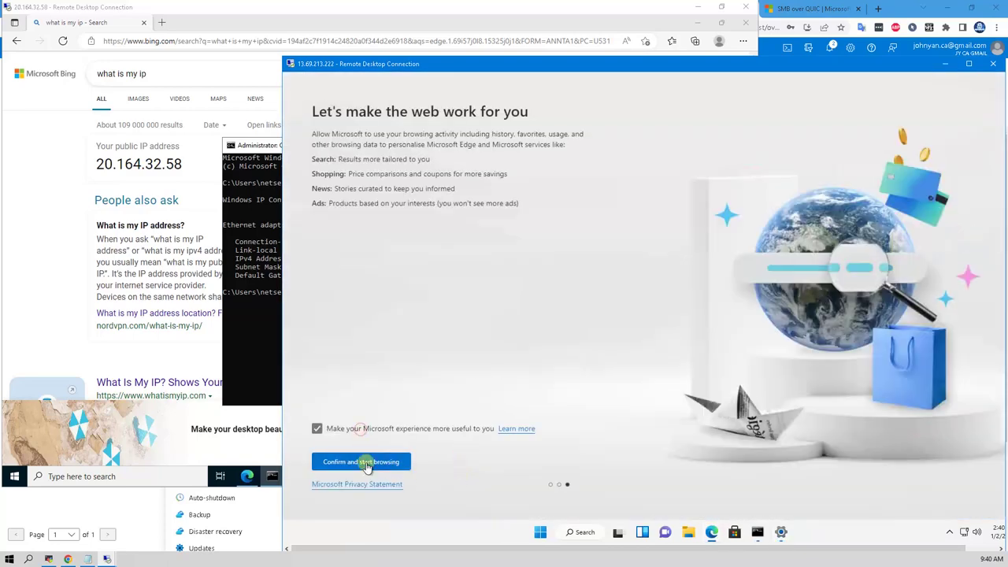
click(367, 465)
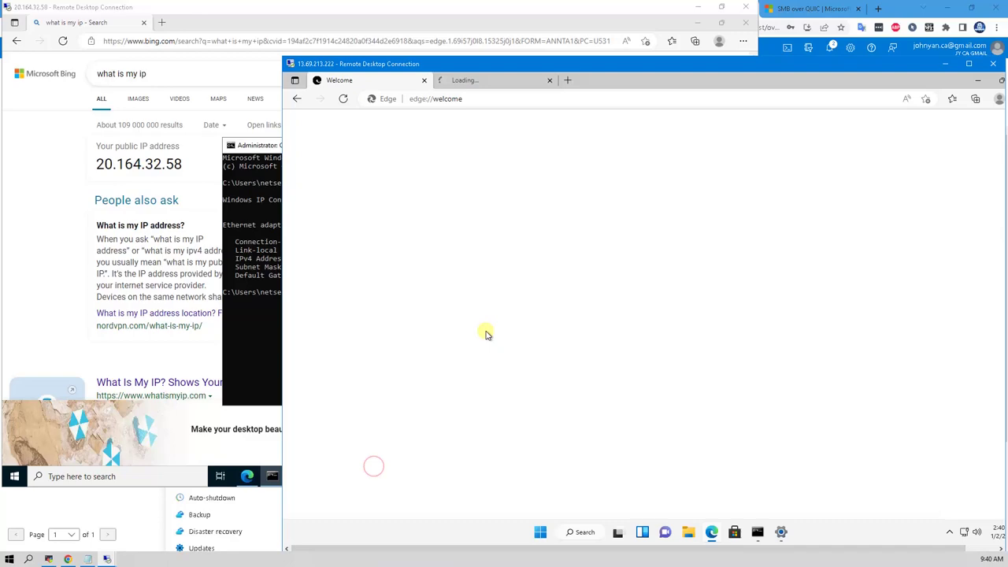
click(424, 80)
click(432, 97)
text(what is my ip)
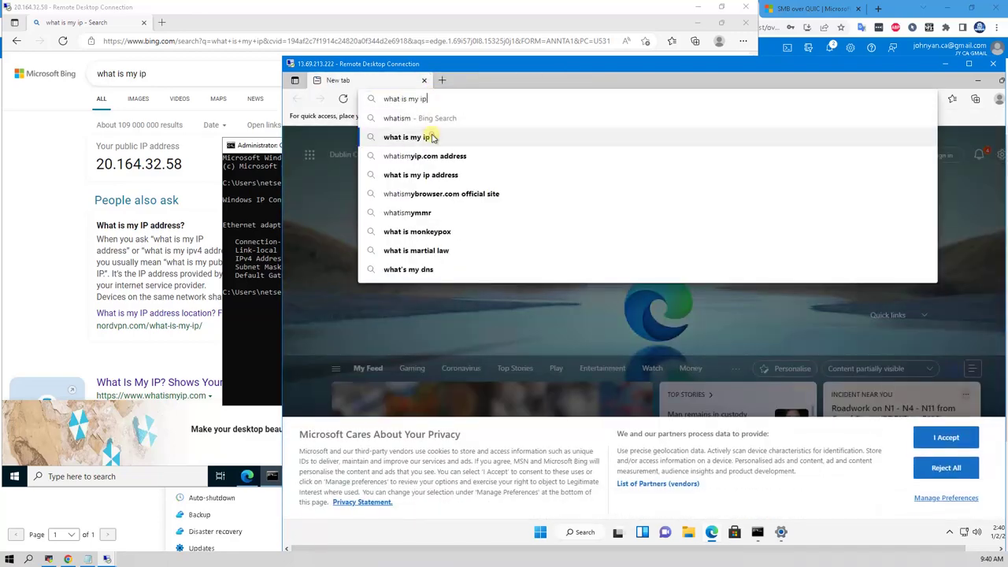
key(Return)
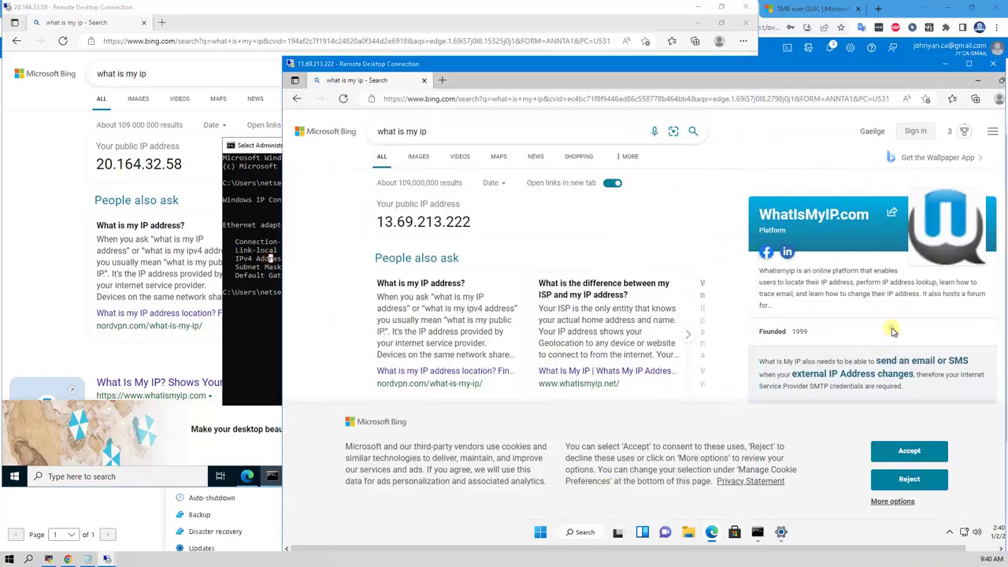
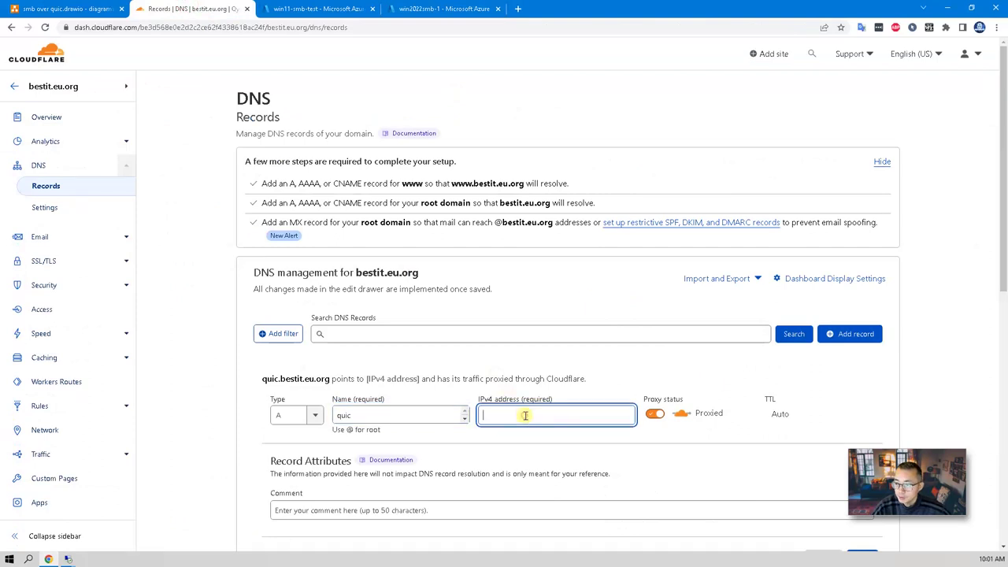
Point the quic A record of bestit.eu.org to 20.164.32.58 as DNS only and save it.
text(20.164.32.58)
click(654, 415)
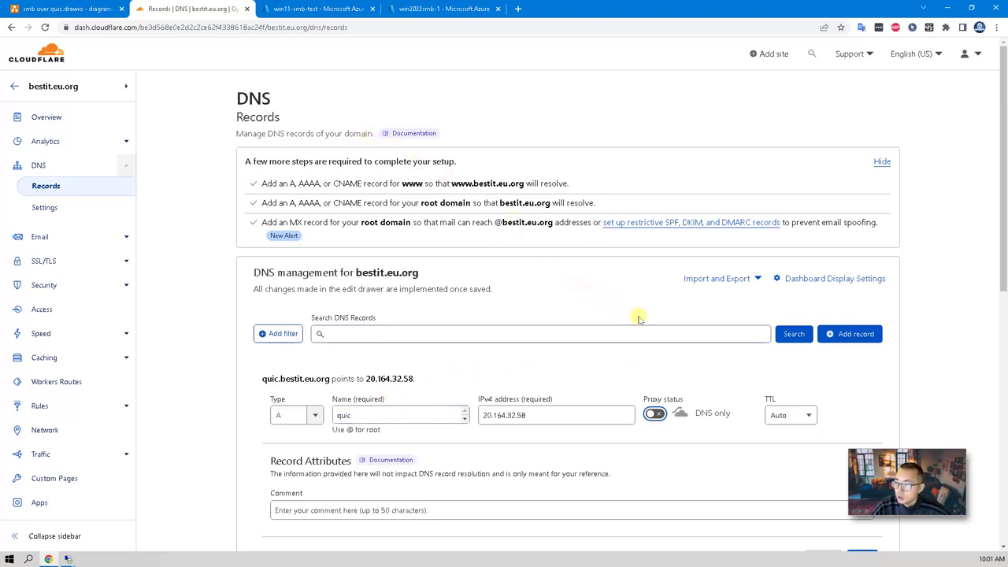
scroll(641, 319, down, 2)
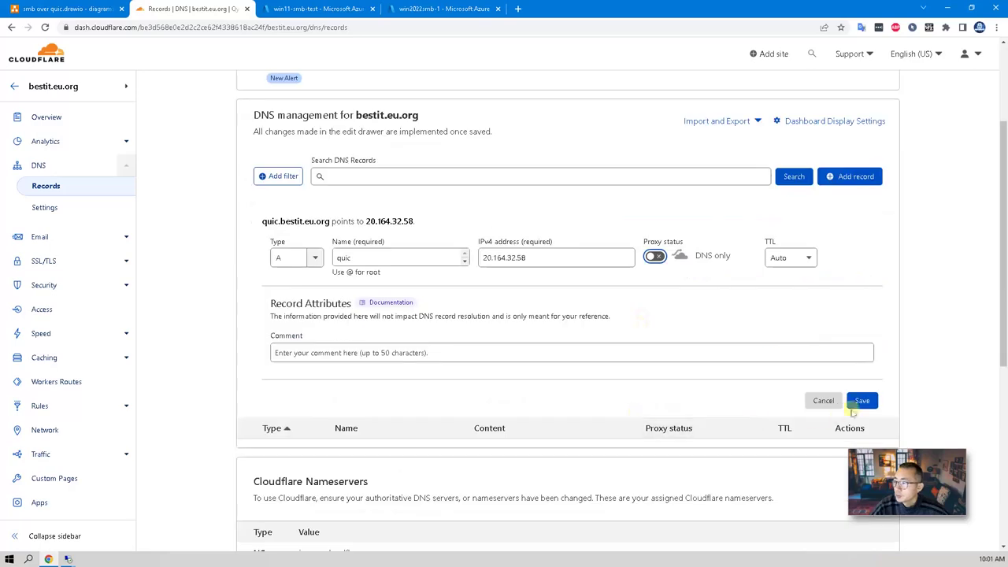
click(860, 399)
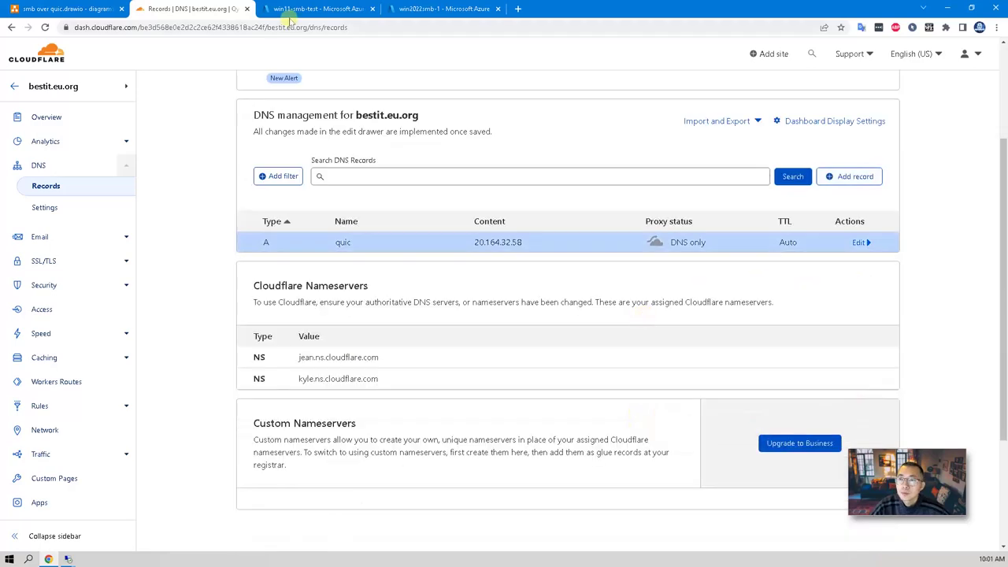
Review the SMB over QUIC diagram and open the networking settings of the win2022smb-1 virtual machine in Azure.
click(67, 8)
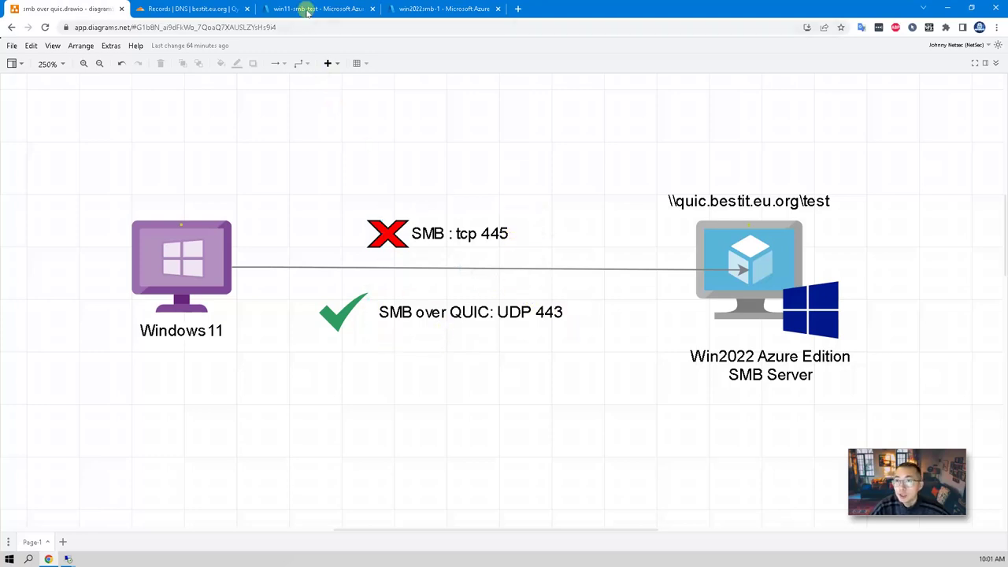
click(429, 12)
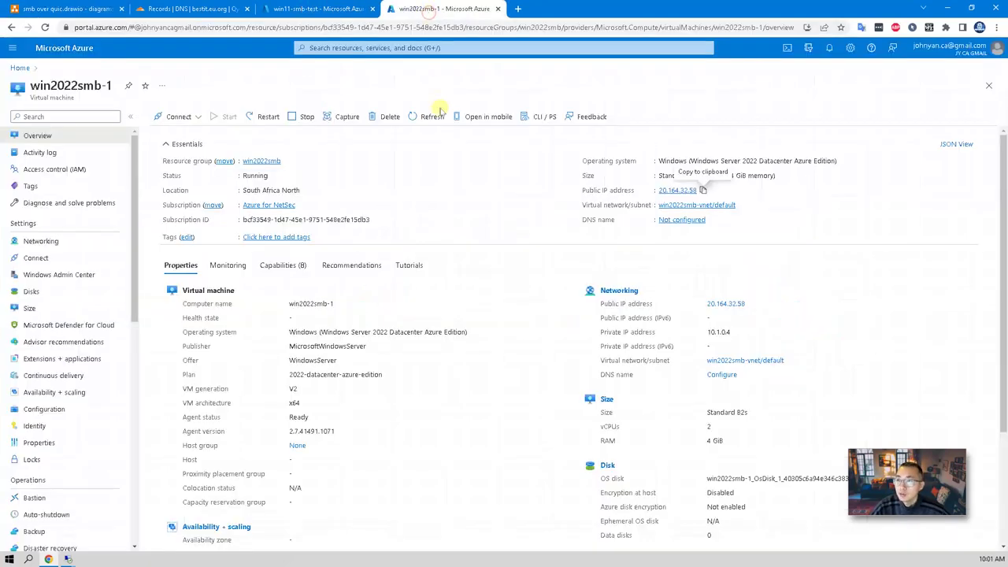
click(66, 243)
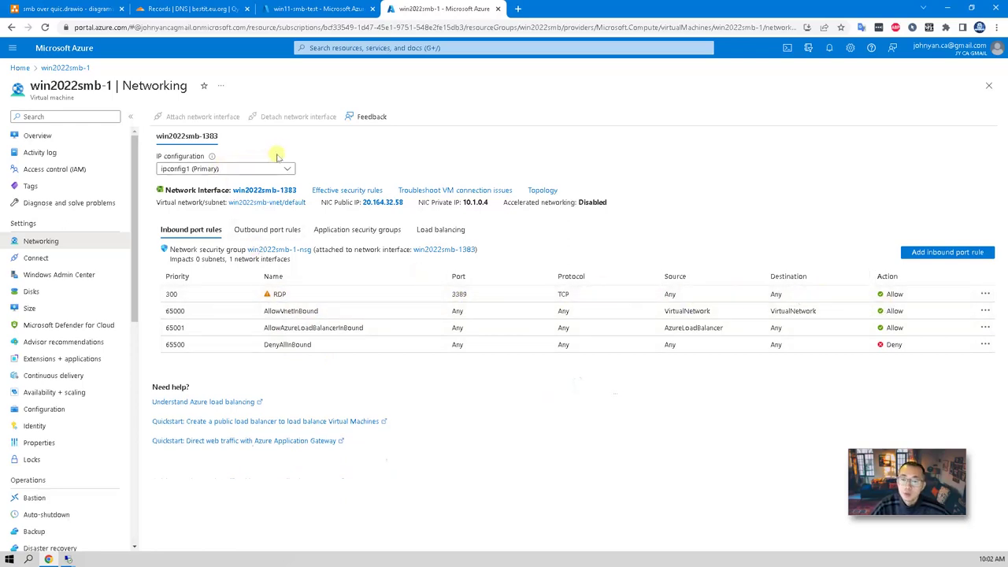
Add an inbound security rule to win2022smb-1 that allows UDP traffic from any source to port 443.
click(914, 253)
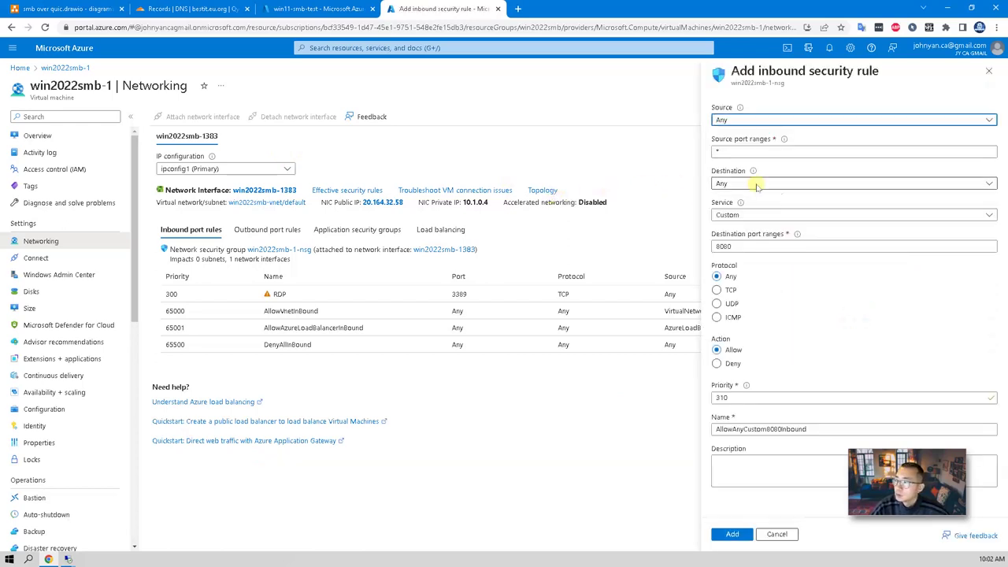
key(Tab)
key(Tab)
key(Tab)
key(Tab)
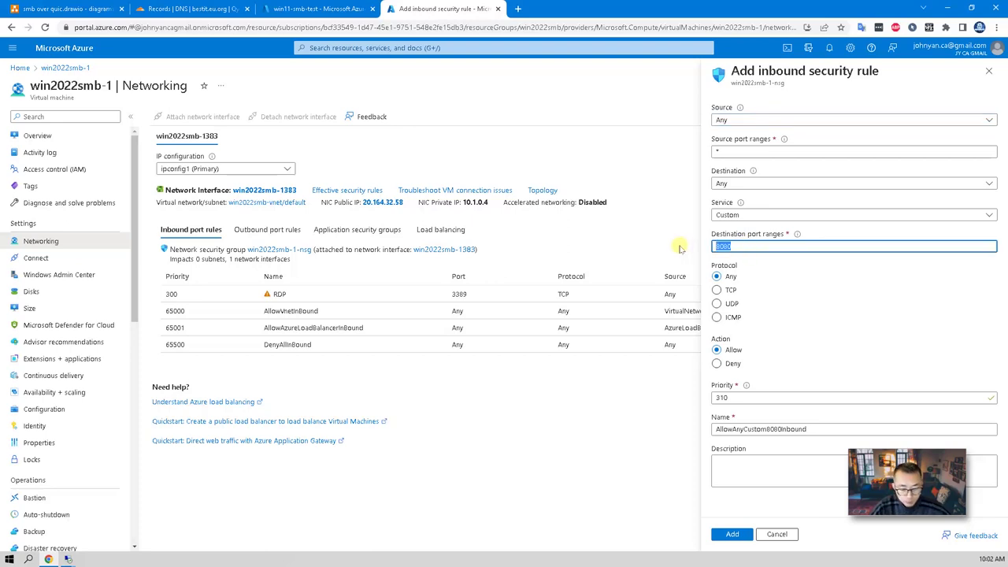
text(443)
click(731, 304)
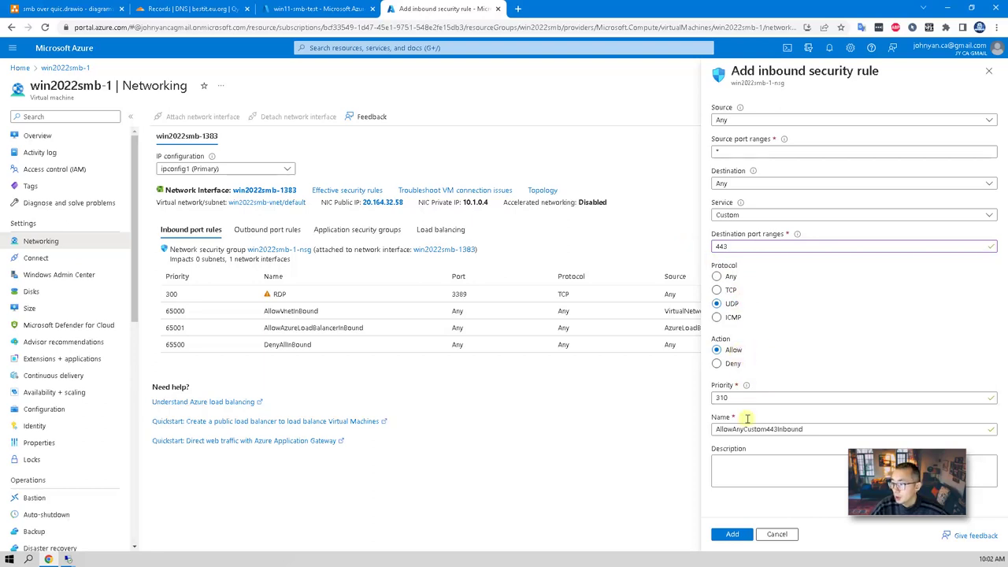
click(733, 534)
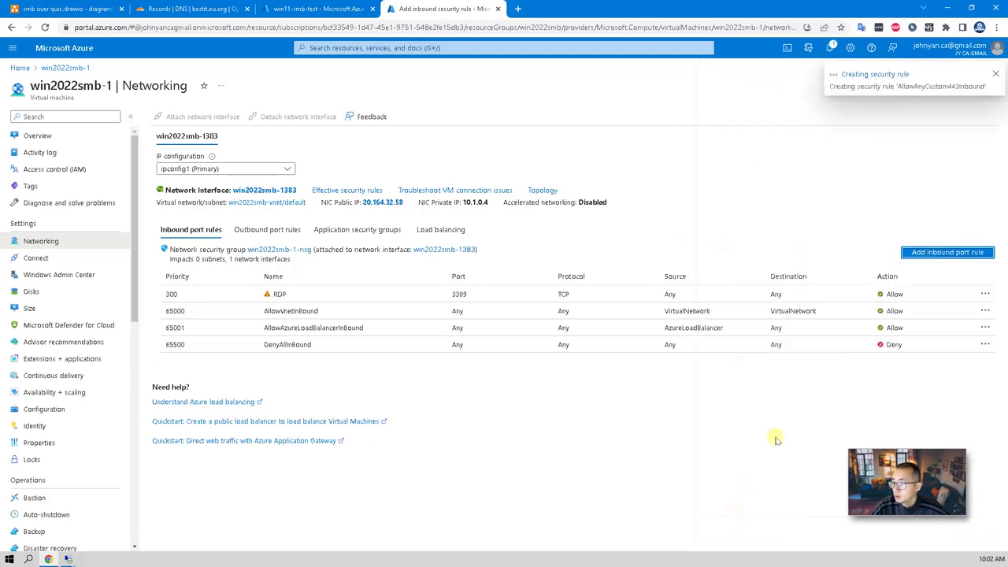
Add an inbound security rule to win2022smb-1 that denies TCP traffic to port 445 with priority 320.
click(930, 253)
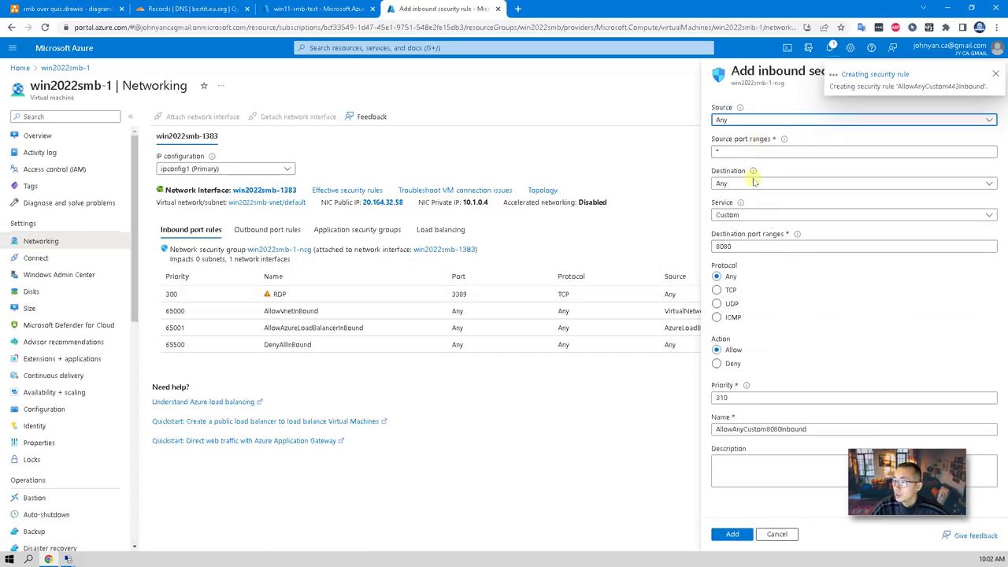
drag(746, 242, 639, 250)
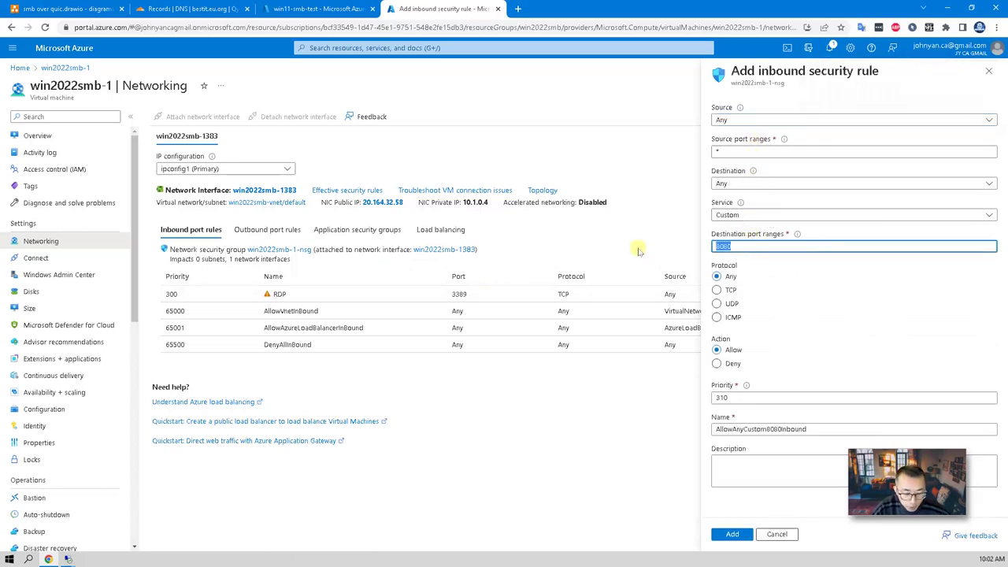
text(445)
click(731, 294)
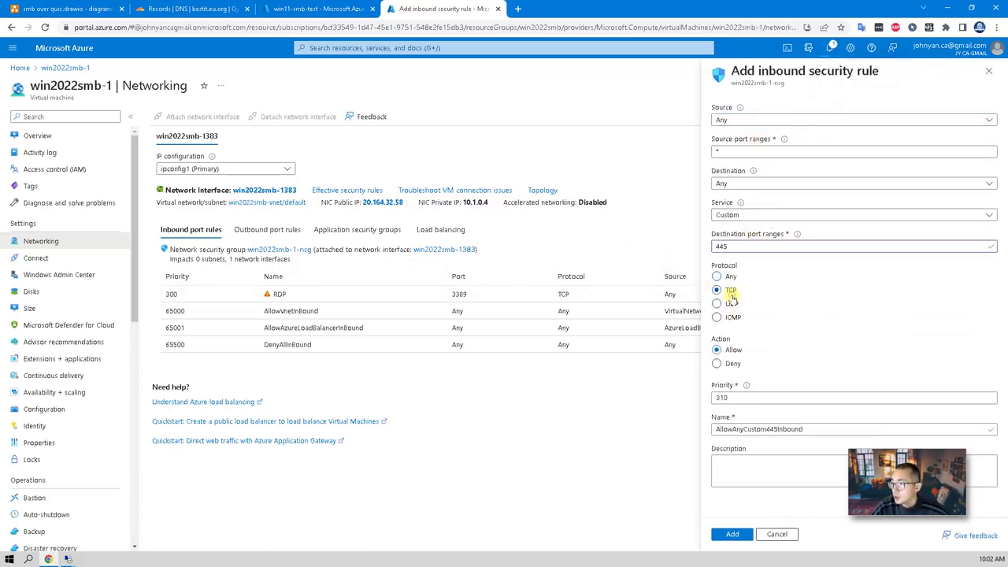
click(747, 364)
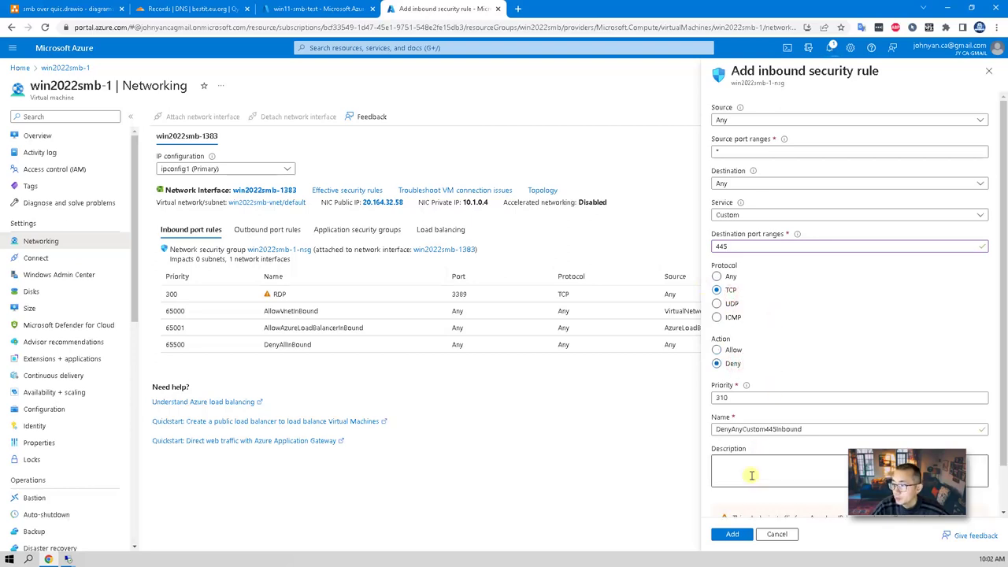
click(731, 535)
double_click(723, 398)
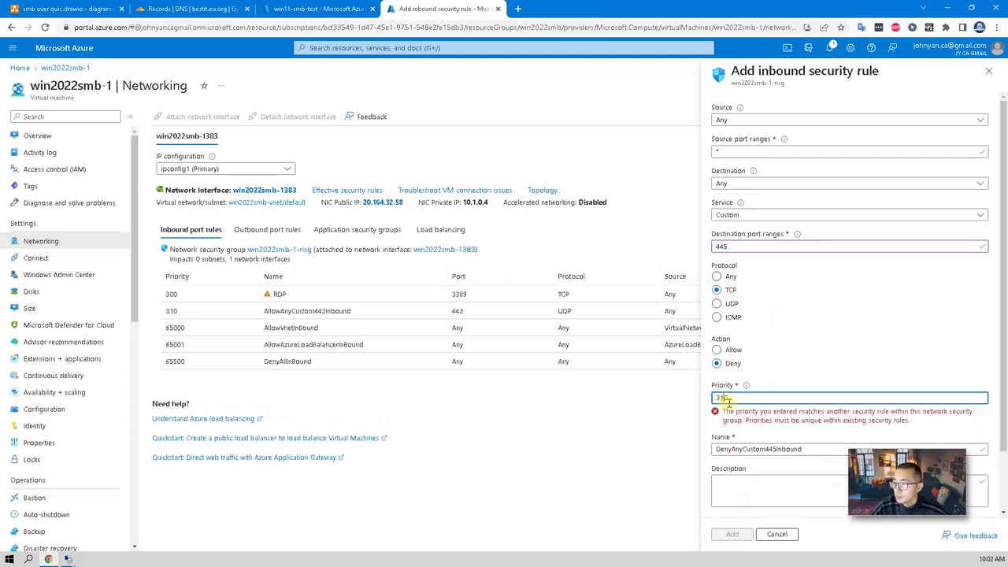
text(320)
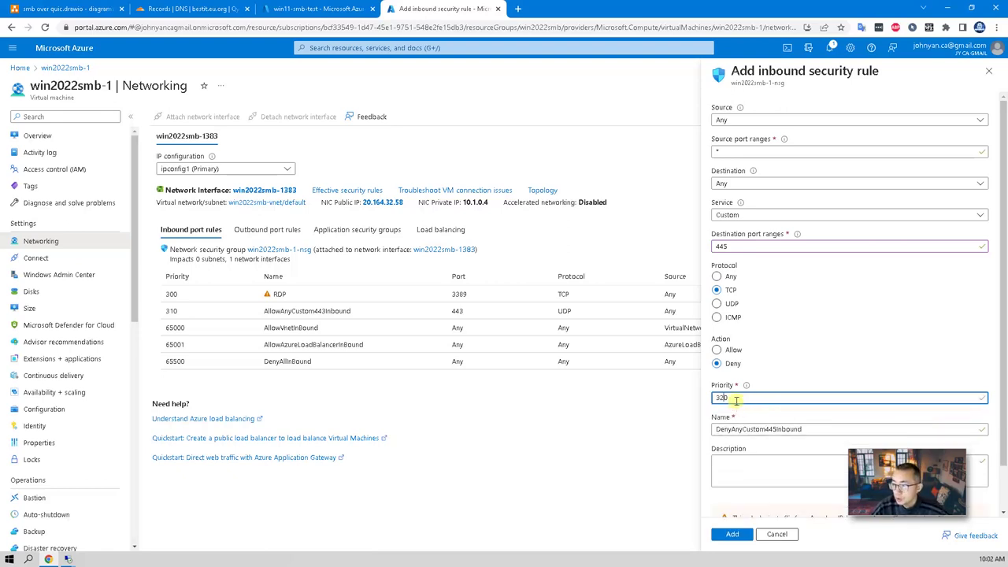
click(733, 534)
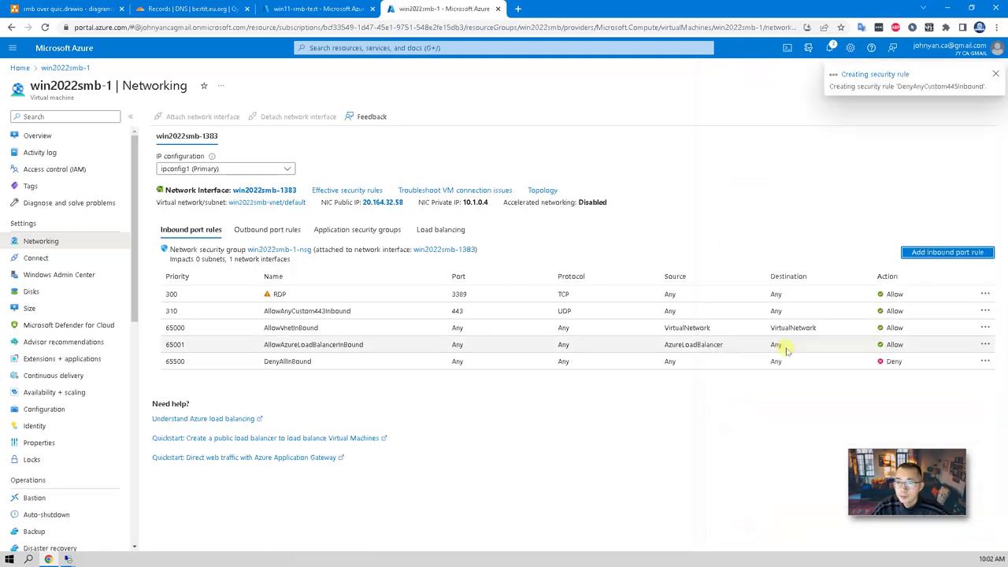
click(386, 292)
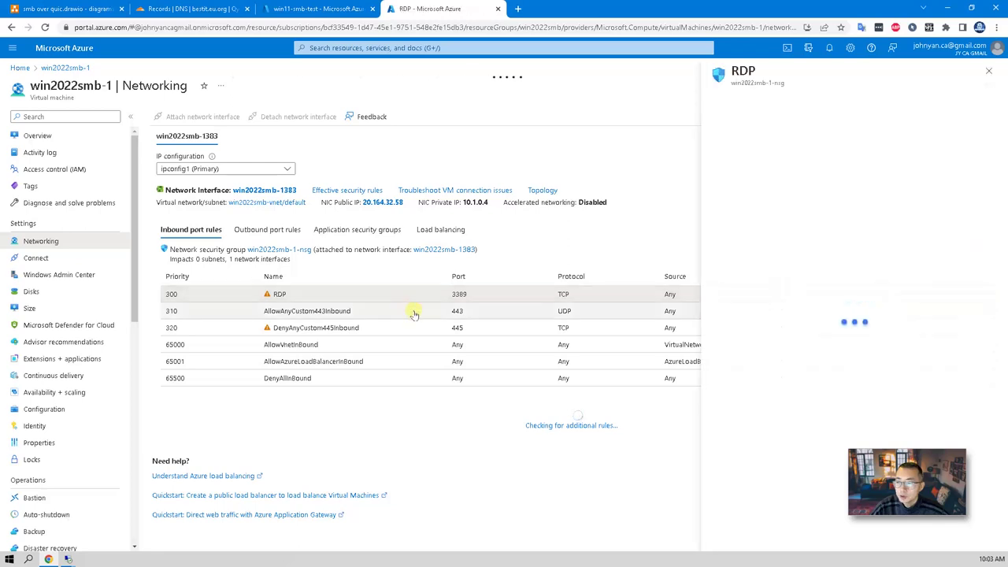
click(989, 71)
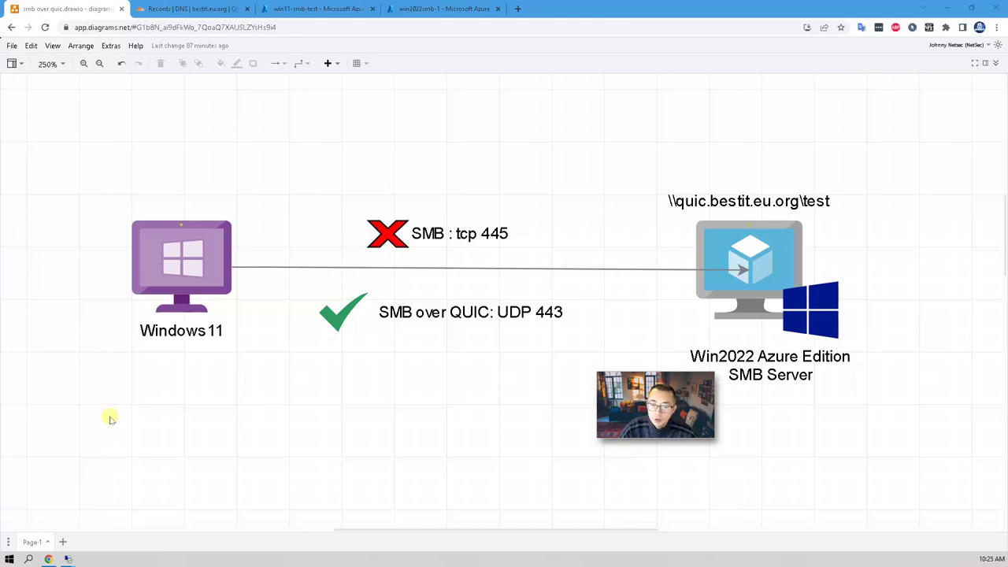
Switch to the 20.164.32.58 remote desktop session and open a command prompt by running cmd.
mouse_move(69, 559)
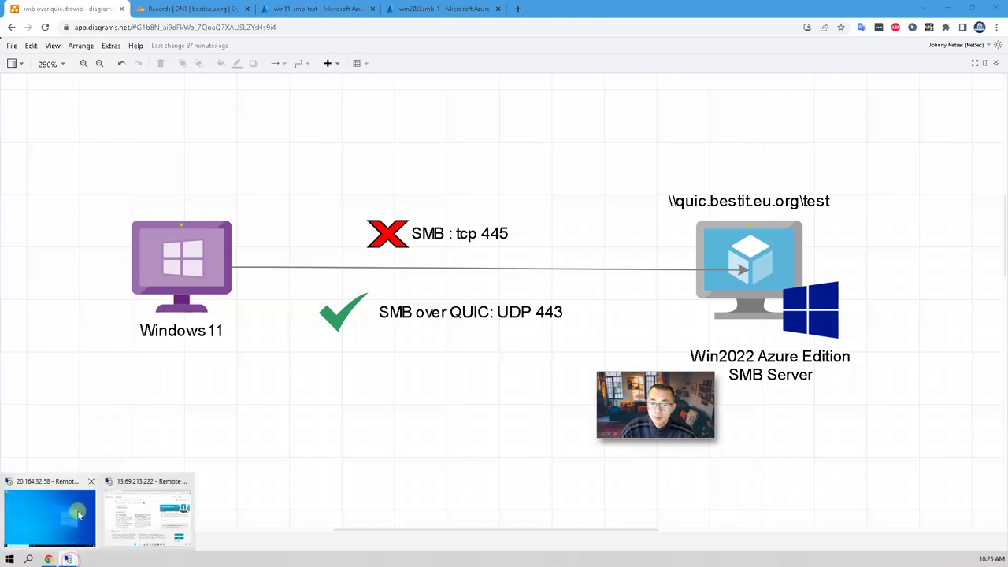
click(79, 514)
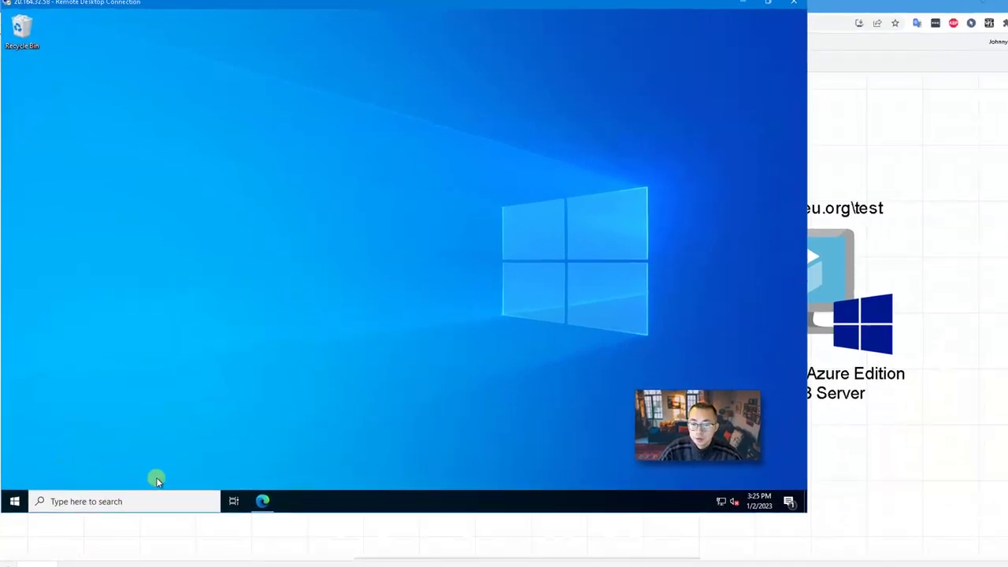
right_click(16, 500)
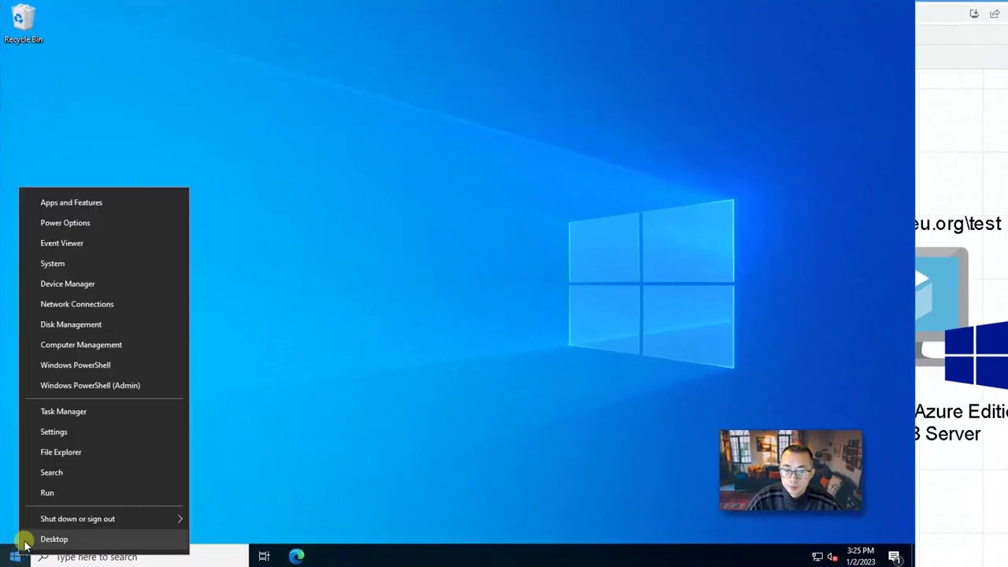
click(65, 494)
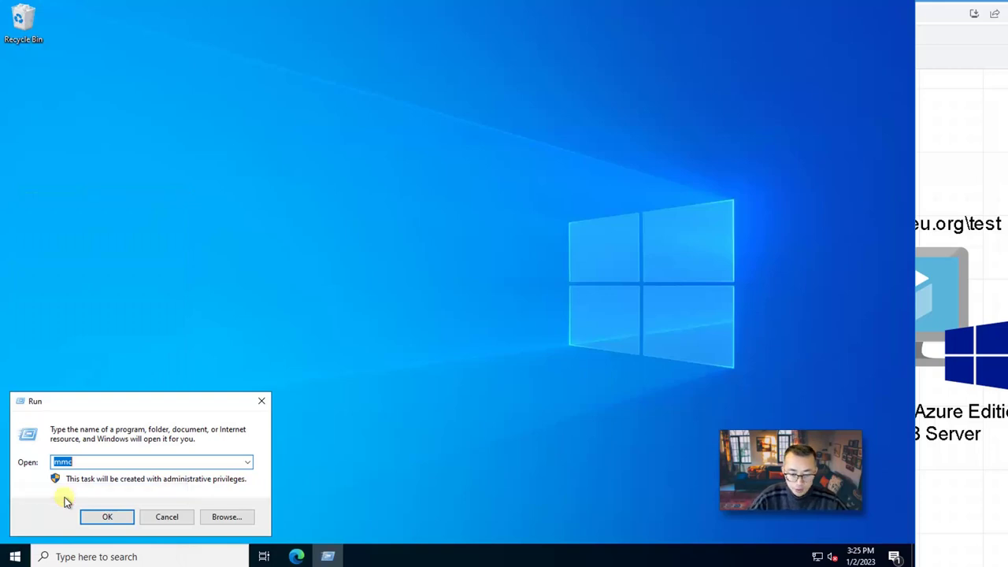
text(cmd)
key(Return)
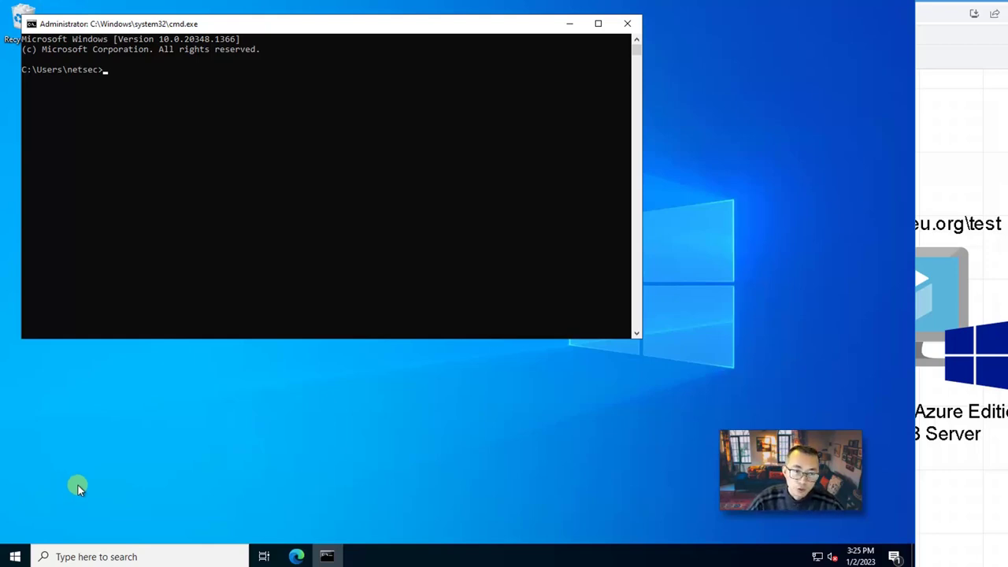
Start PowerShell and query the SMB server configuration for EnableSMBQUIC, RestrictNamedPipeAccessViaQuic and DisableSmbEncryptionOnSecureConnection.
text(Get-SmbServerConfiguration |select EnableSMBQUIC, RestrictNamedPipeAccessViaQuic, DisableSmbEncryptionOnSecureConnection)
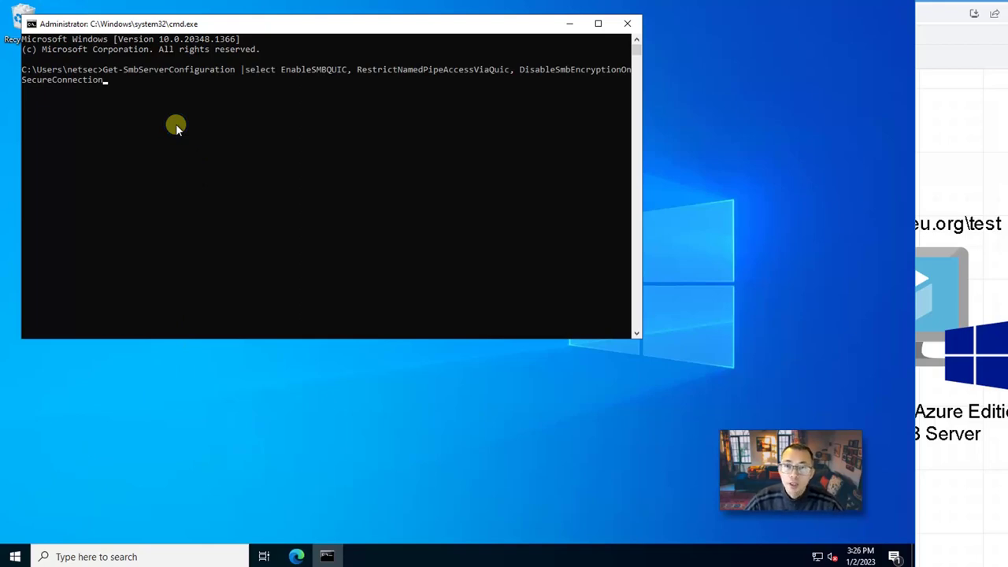
key(Return)
text(powershell)
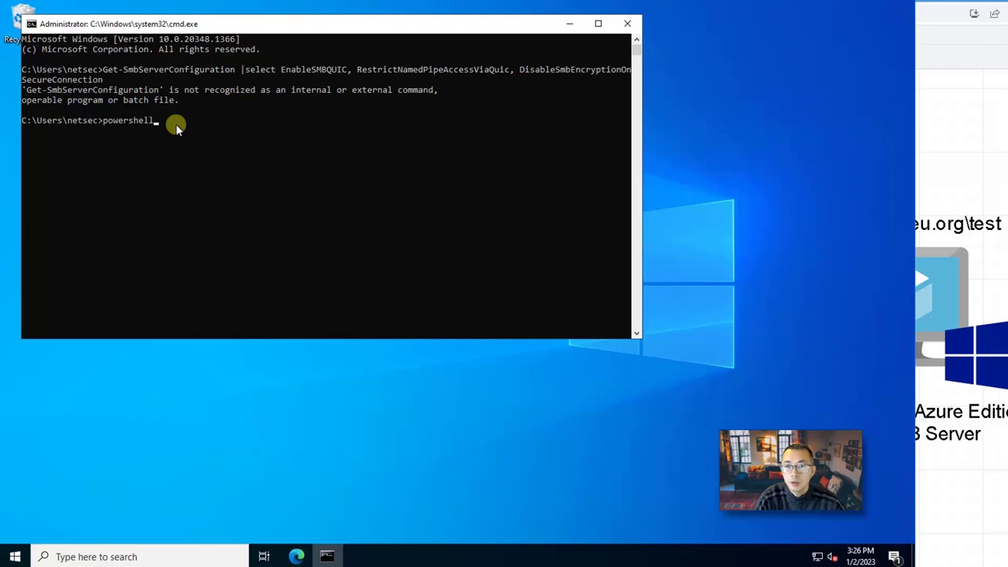
key(Return)
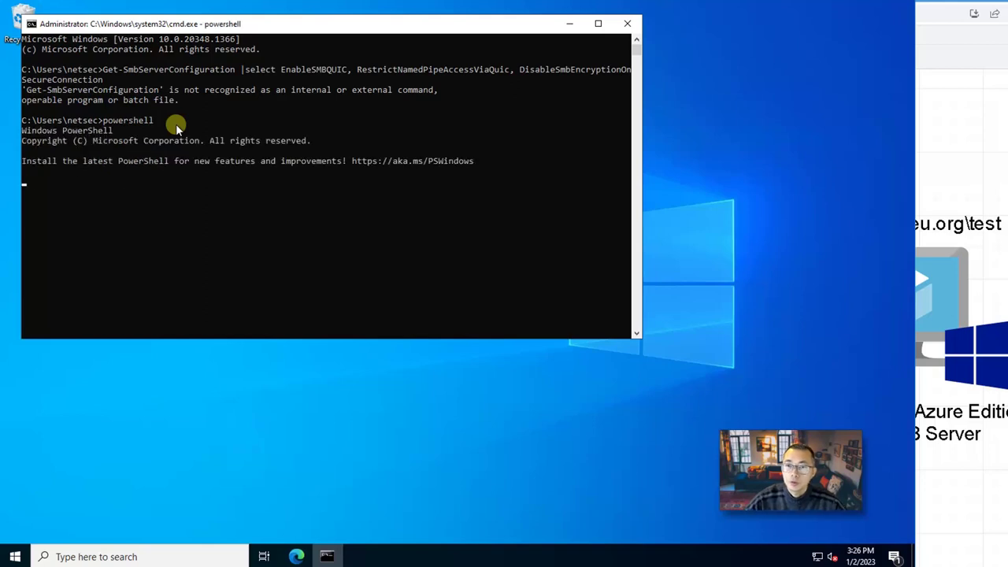
text(Get-SmbServerConfiguration |select EnableSMBQUIC, RestrictNamedPipeAccessViaQuic, DisableSmbEncryptionOnSecureConnection)
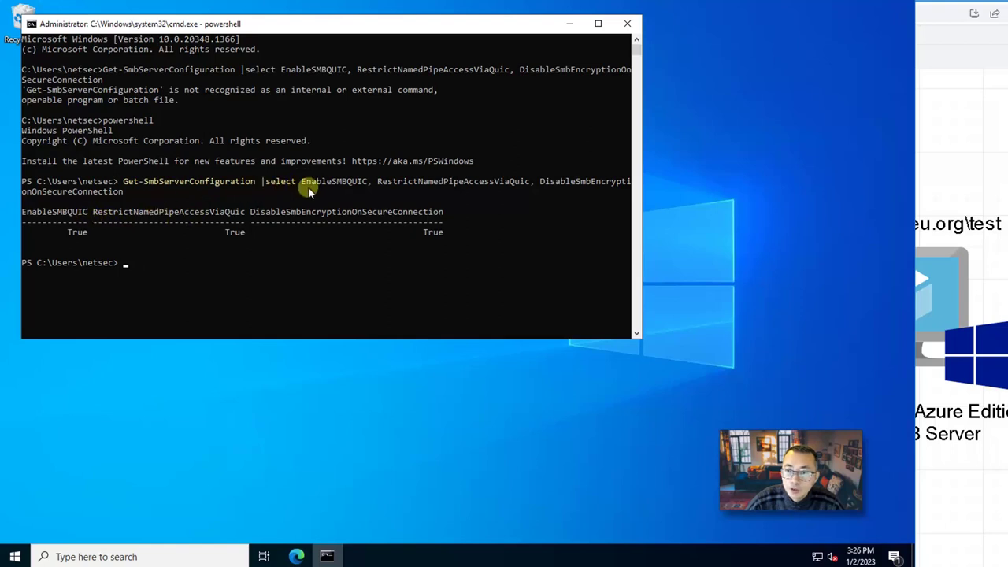
drag(304, 187, 365, 189)
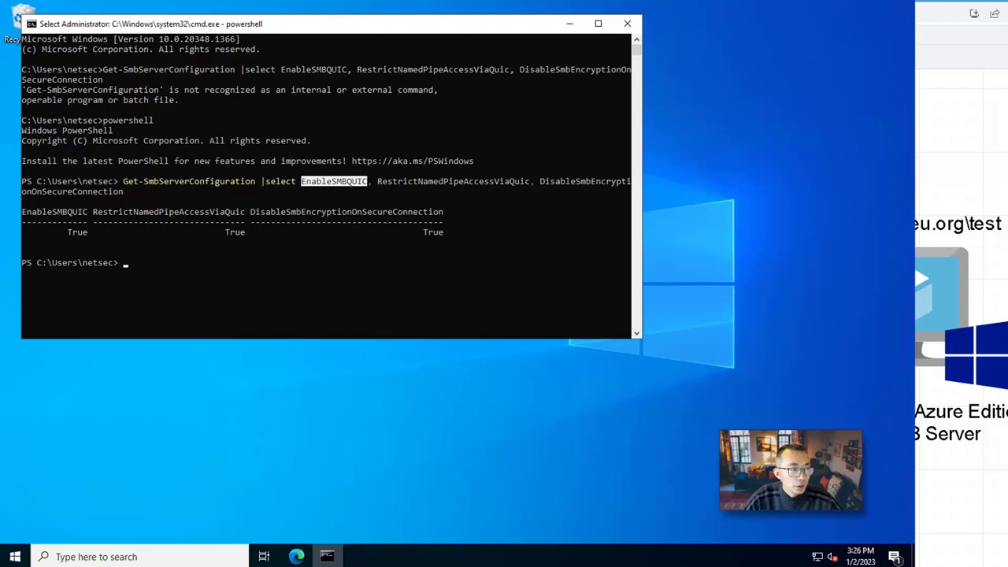
List the server's SMB certificate mappings with Get-SmbServerCertificateMapping.
click(139, 255)
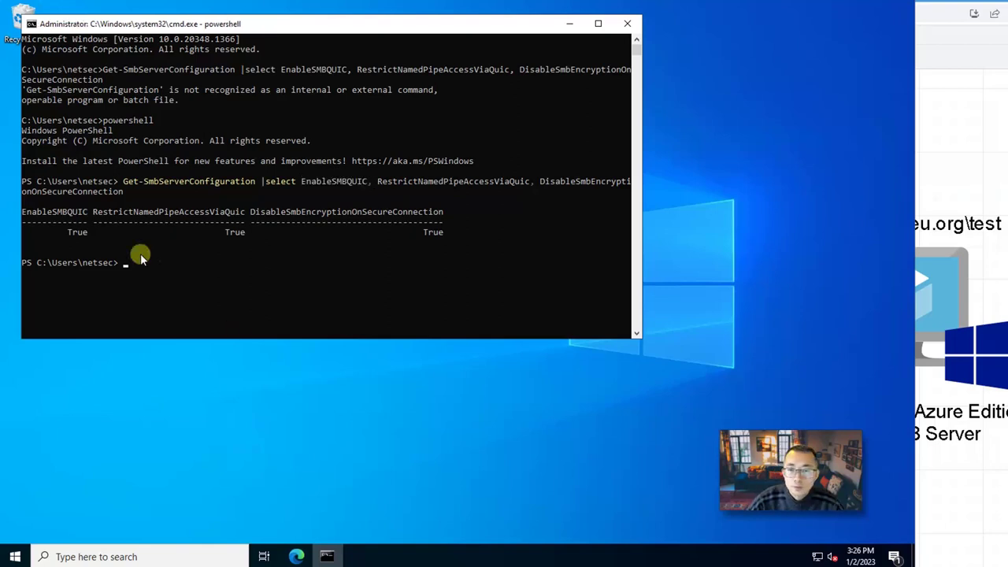
right_click(187, 262)
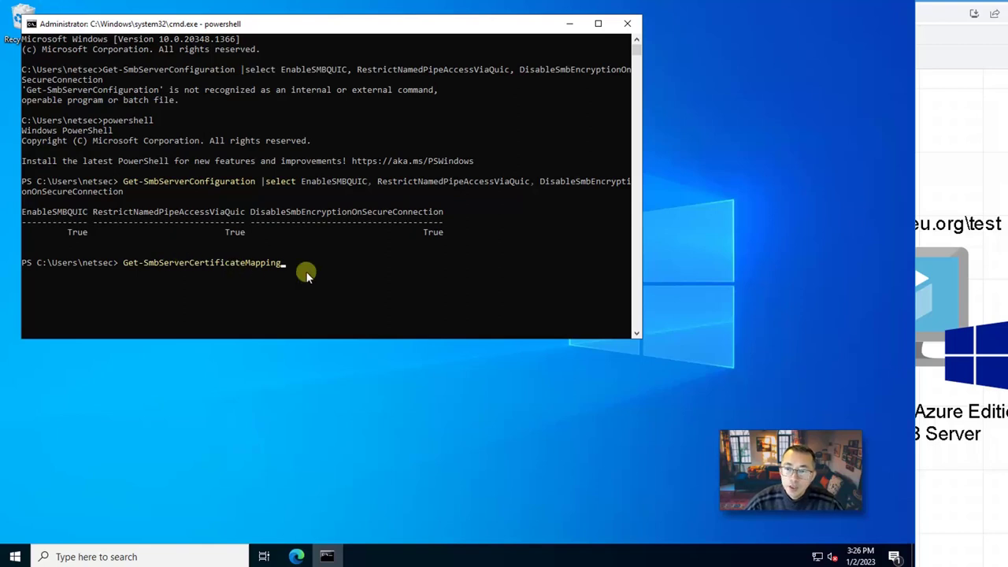
key(Return)
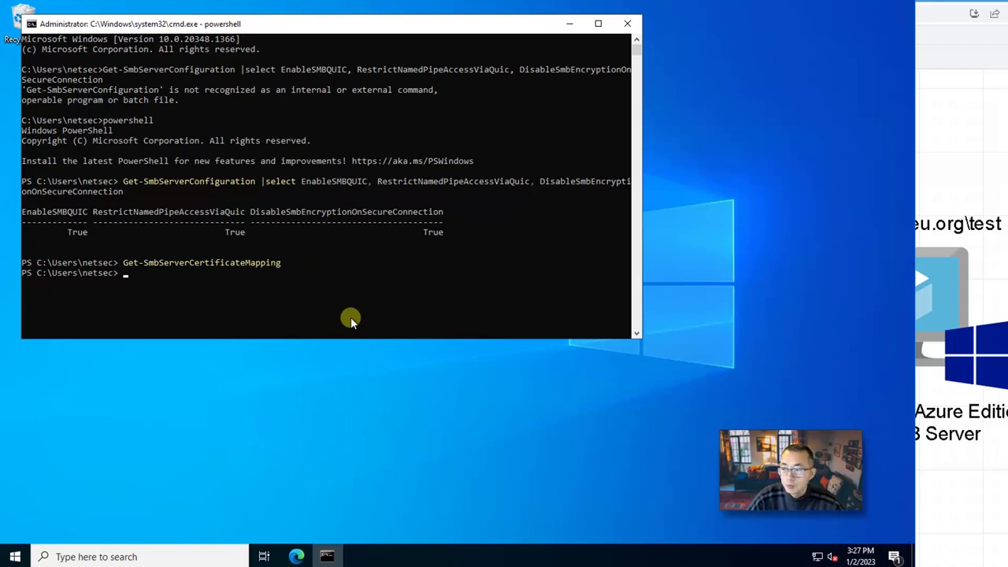
Switch to Edge, search for win-acme download and download win-acme 2.1.23 from its official site.
click(297, 556)
click(207, 36)
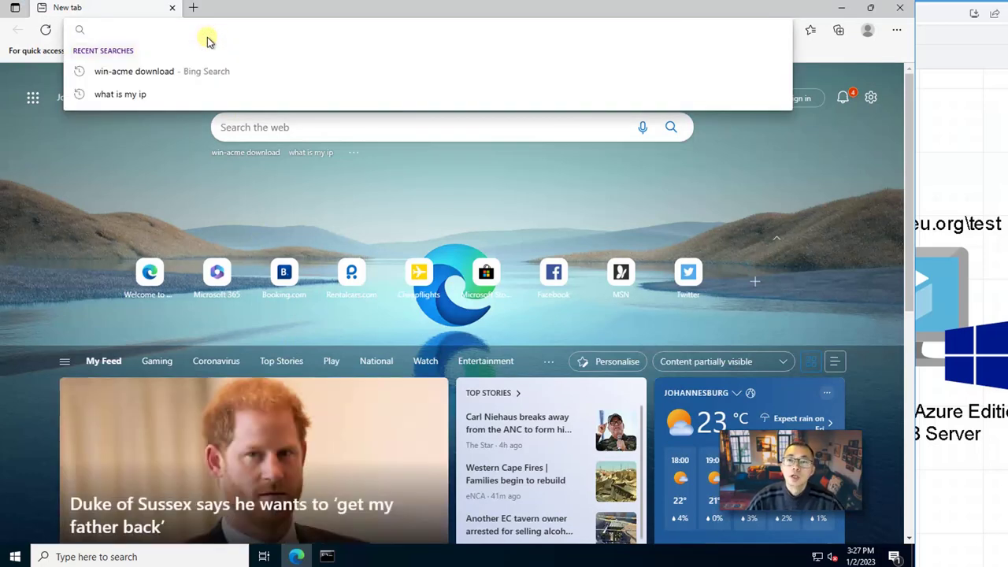
click(210, 72)
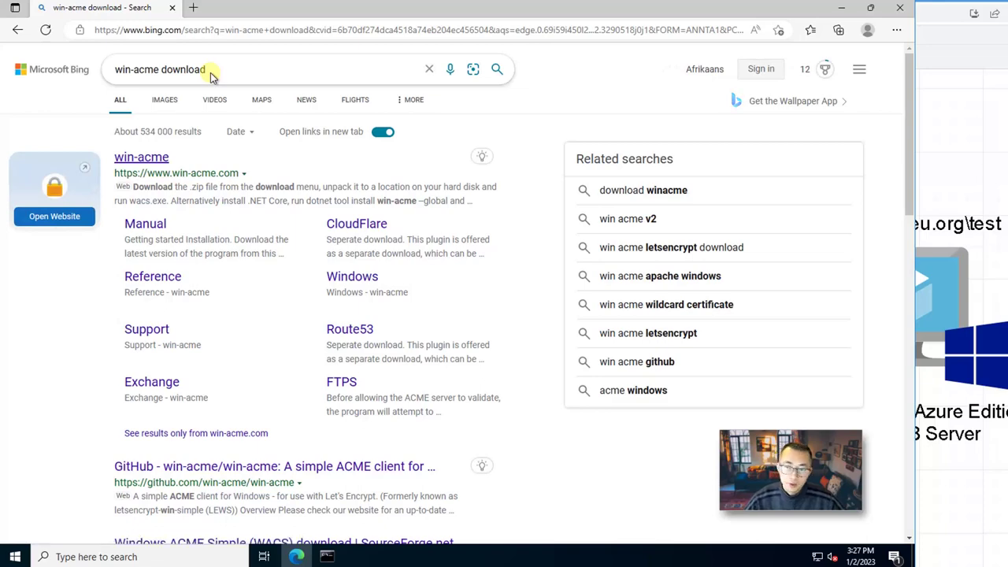
click(162, 156)
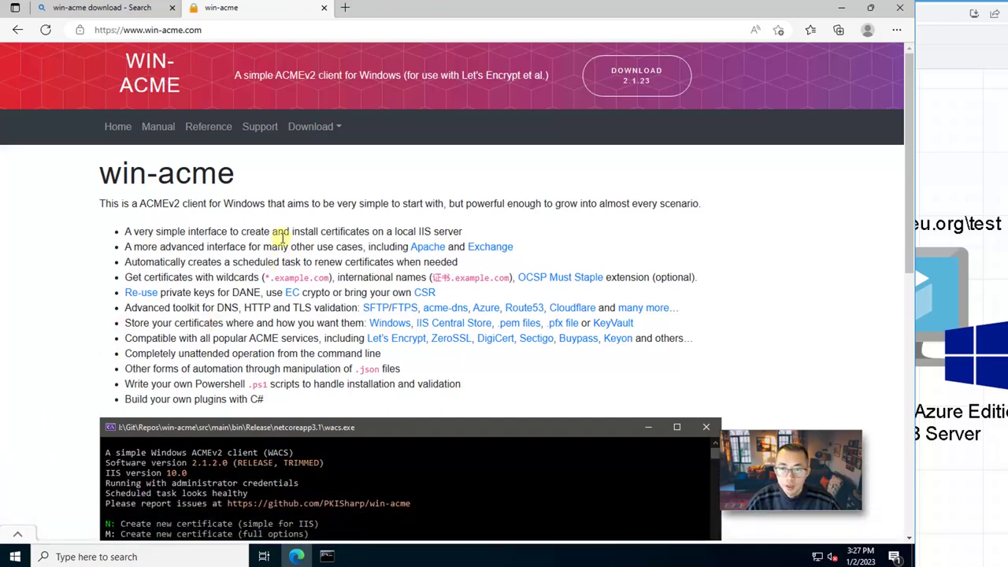
click(636, 78)
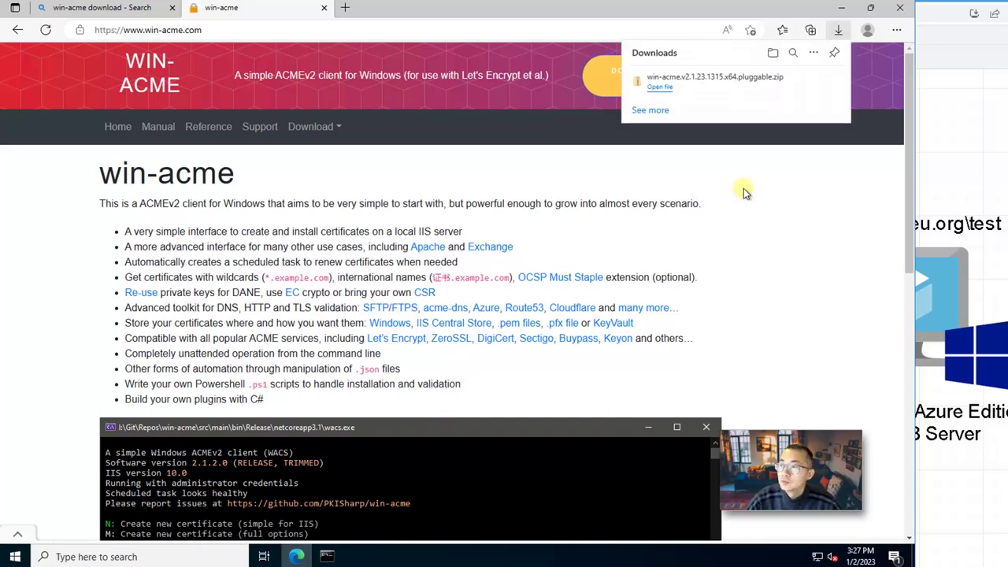
Extract win-acme.v2.1.23.1315.x64.pluggable.zip into a folder named win-acme in Downloads.
click(660, 87)
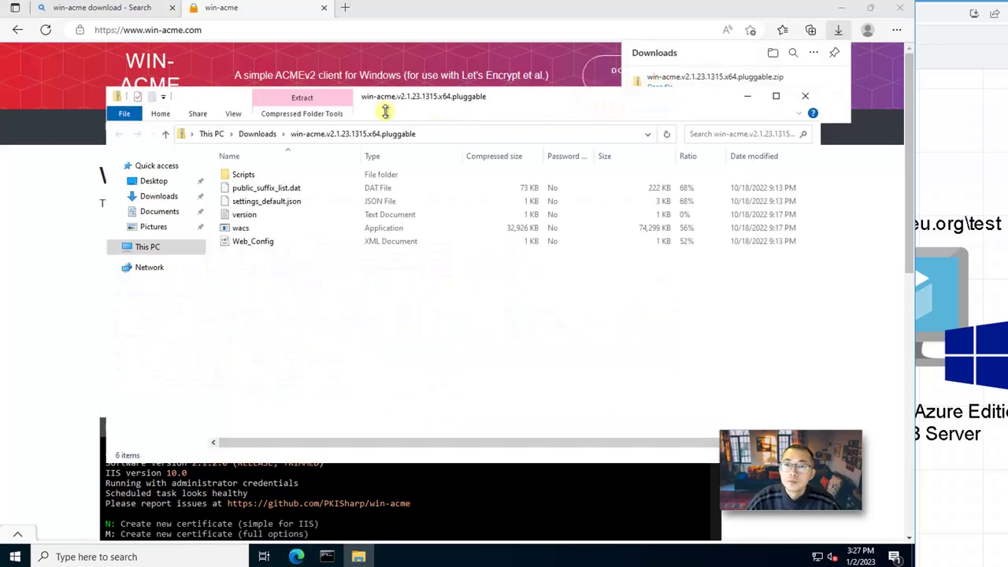
click(256, 134)
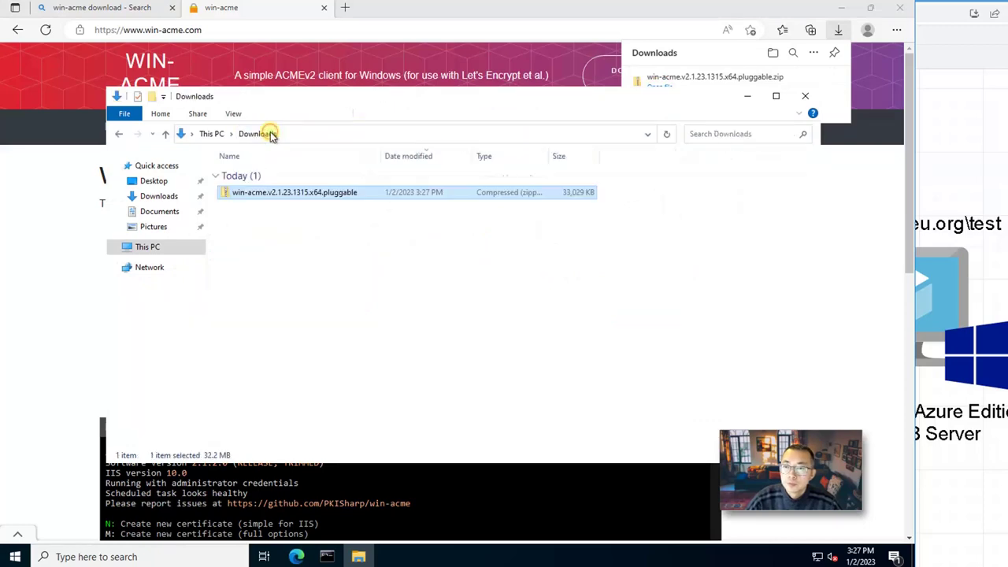
right_click(269, 195)
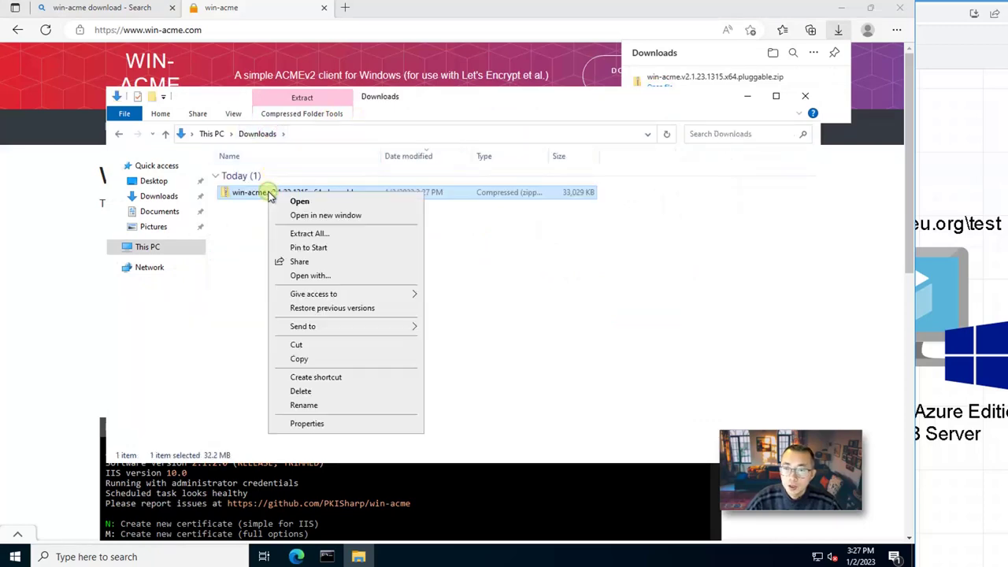
click(315, 233)
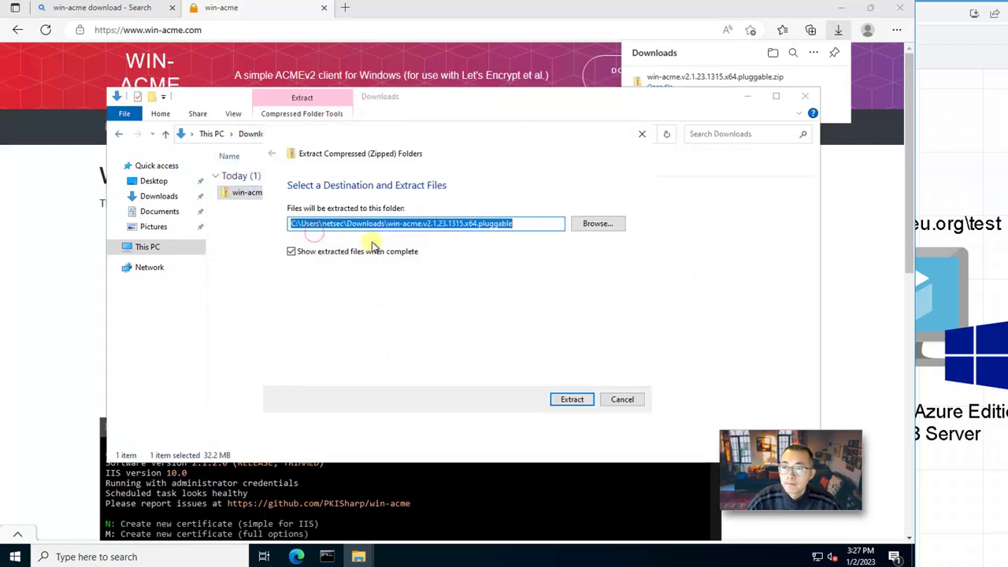
click(418, 224)
drag(426, 224, 566, 229)
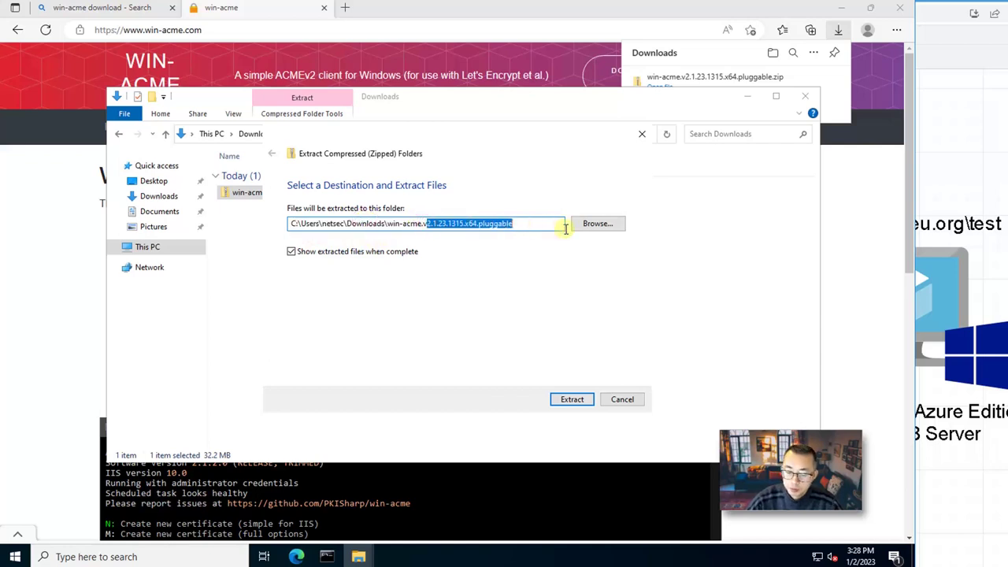
key(BackSpace)
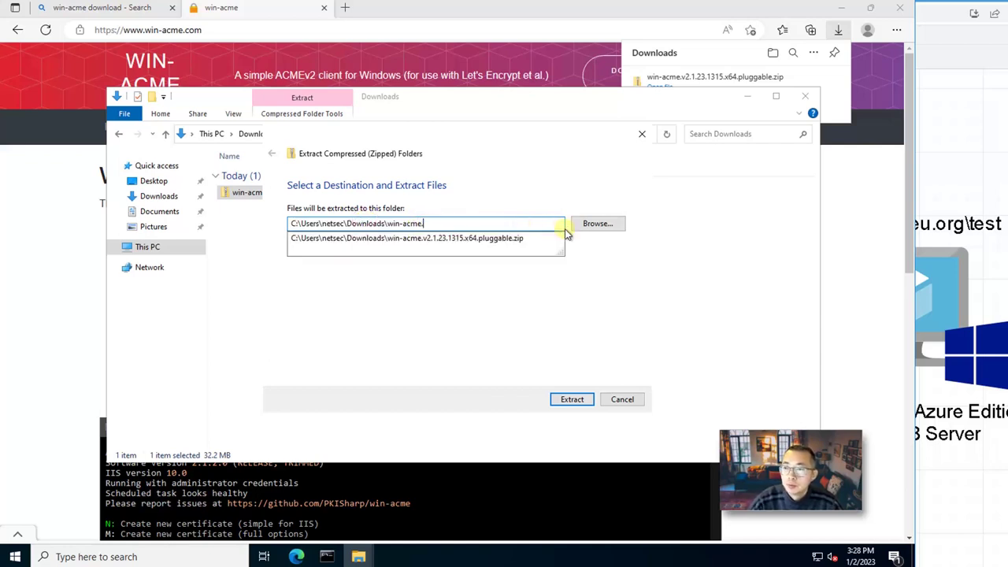
key(BackSpace)
key(Return)
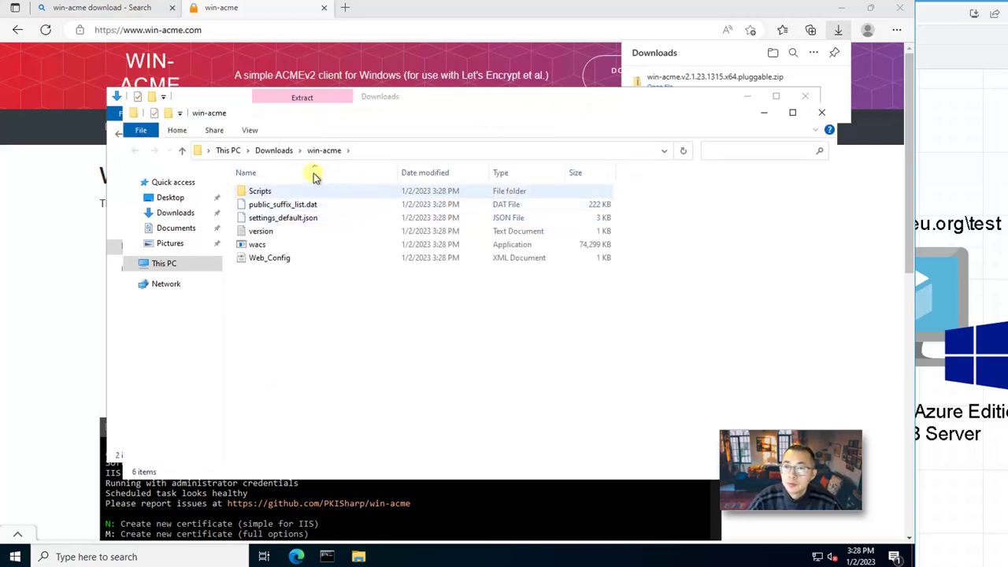
Move the extracted win-acme folder from Downloads to the root of the C: drive.
click(268, 150)
right_click(270, 223)
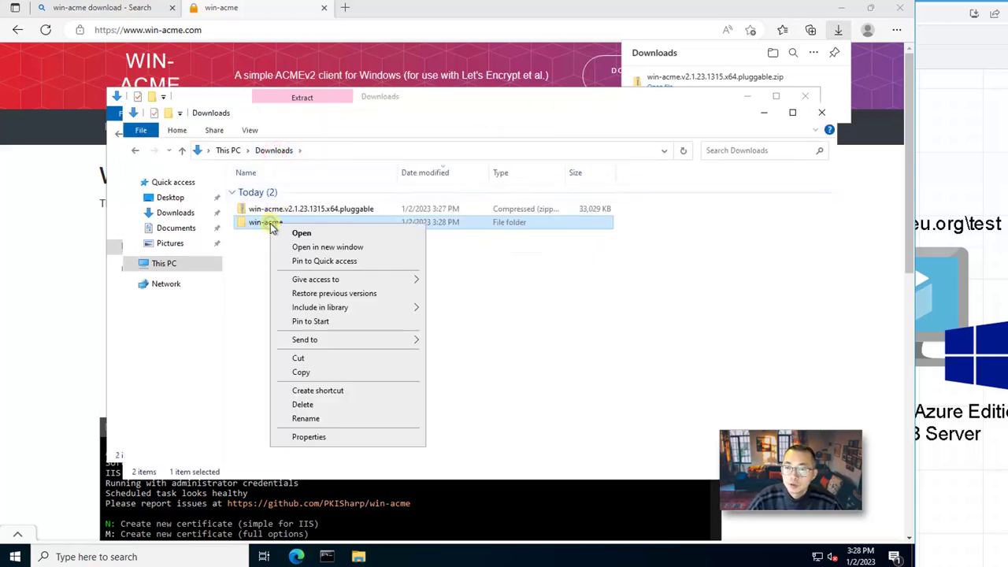
click(326, 361)
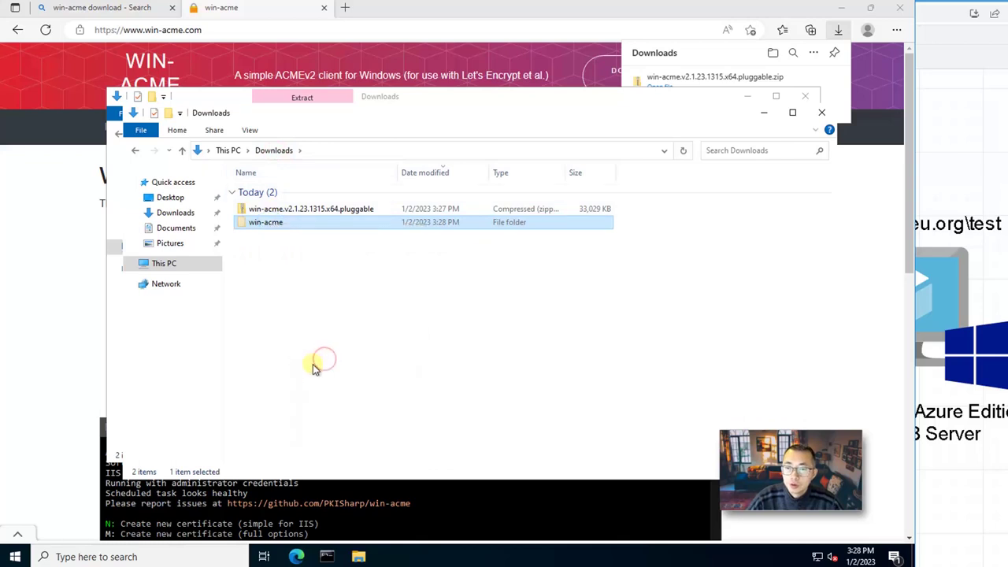
click(231, 150)
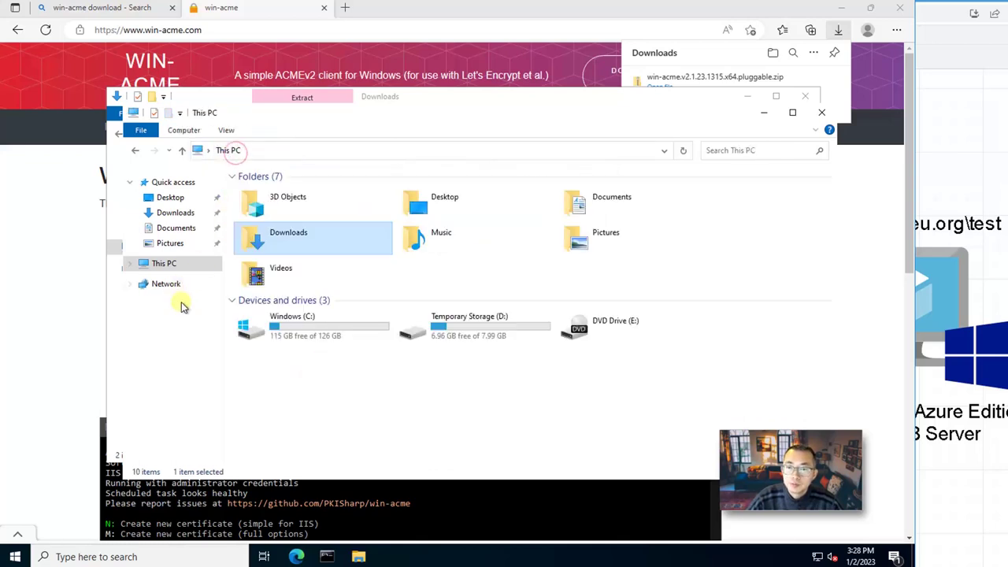
double_click(304, 331)
right_click(368, 340)
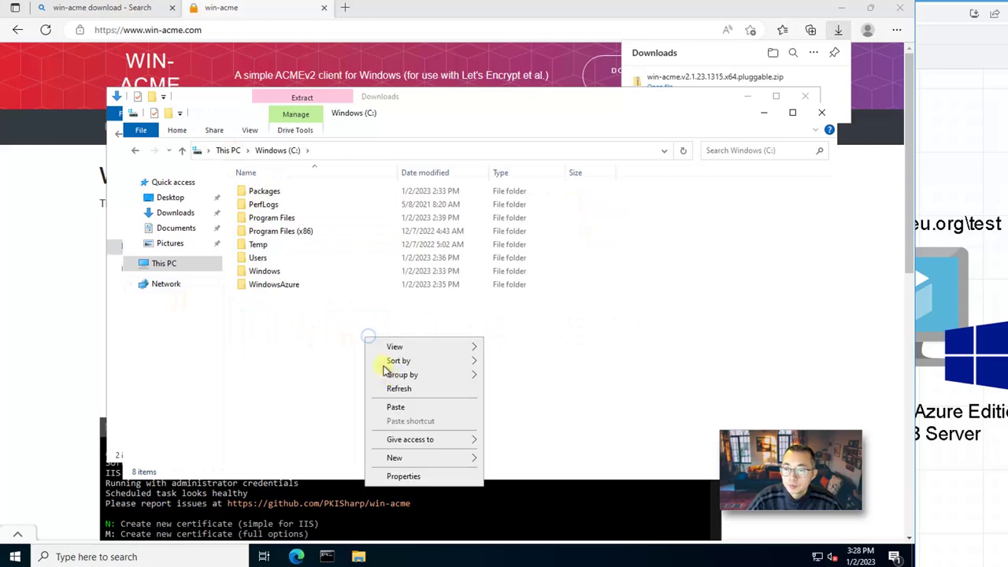
click(398, 404)
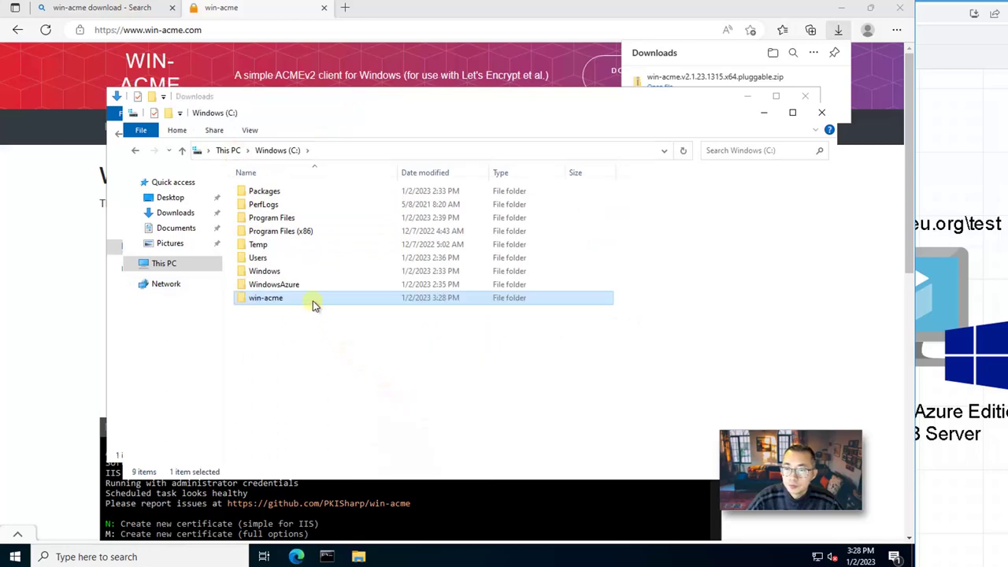
Run wacs from C:\win-acme and start creating a certificate with full options, using manual input for the domains.
double_click(313, 304)
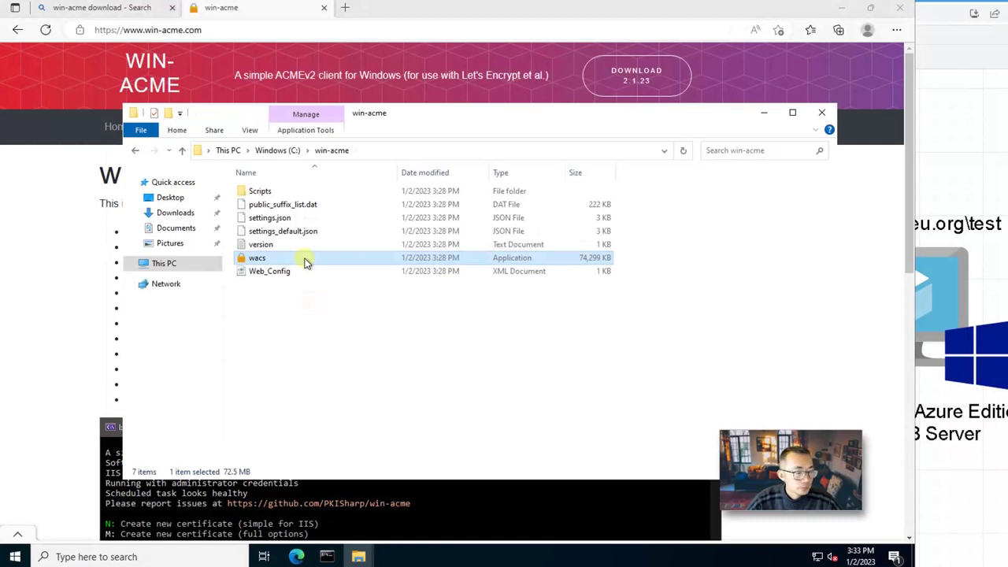
double_click(306, 262)
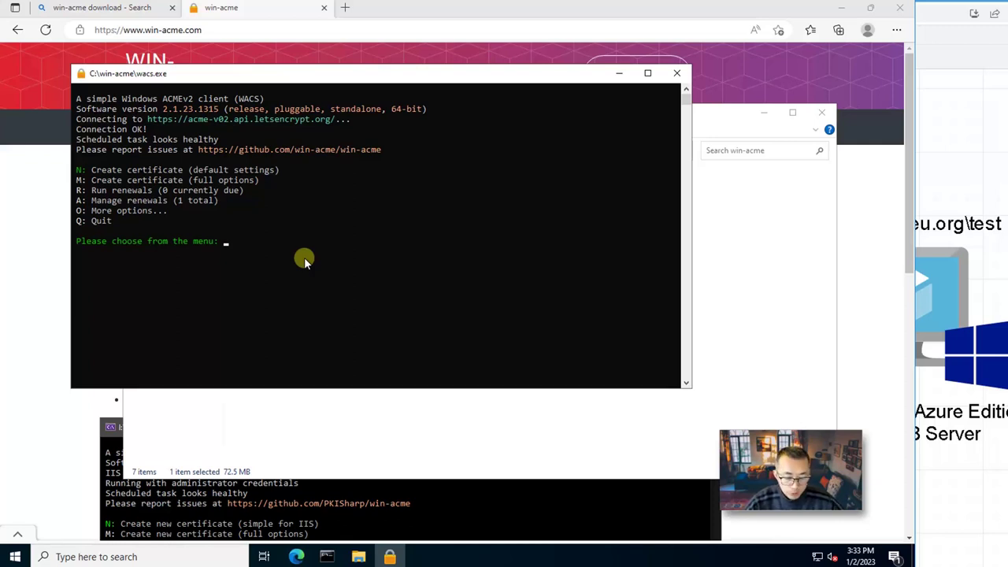
text(m)
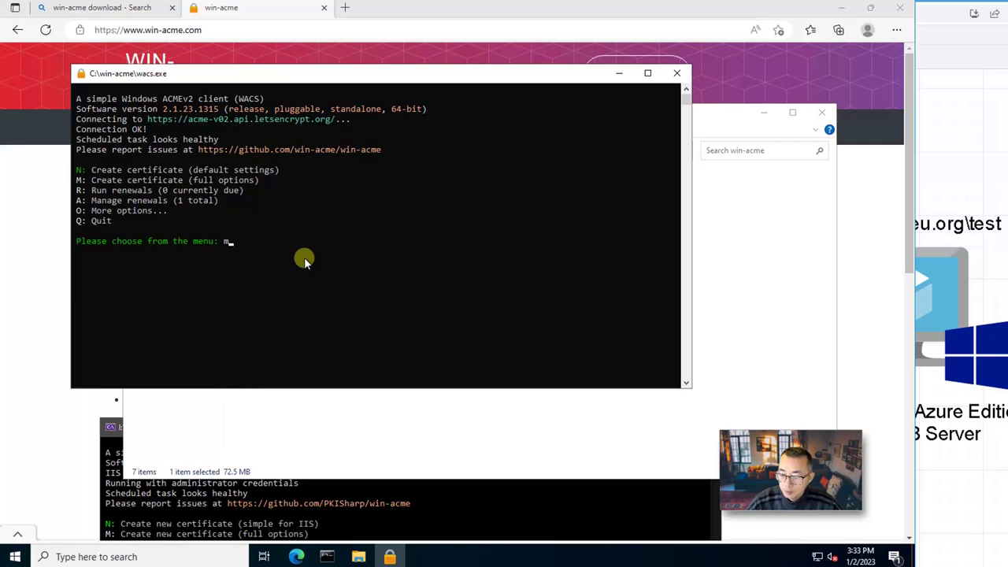
key(Return)
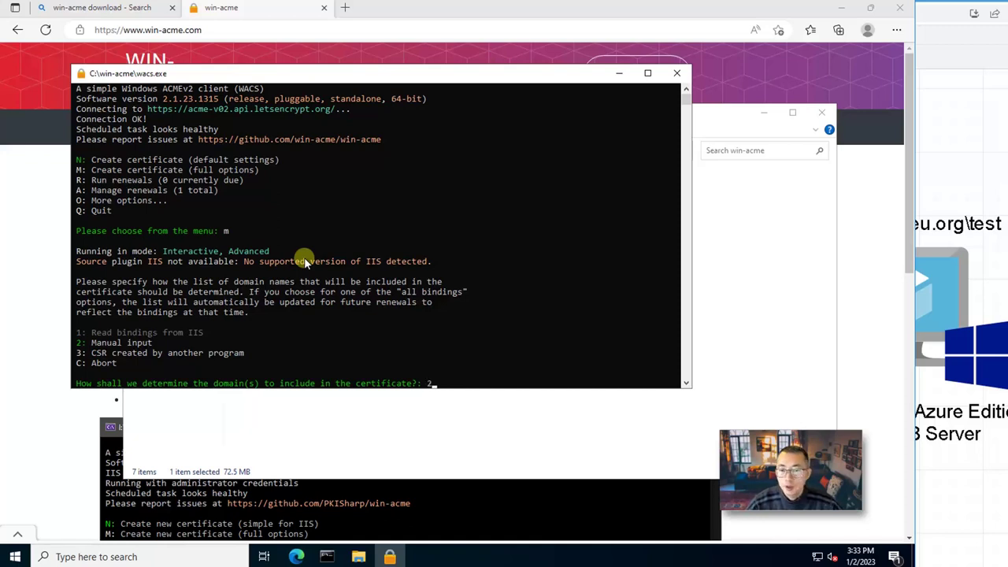
key(Return)
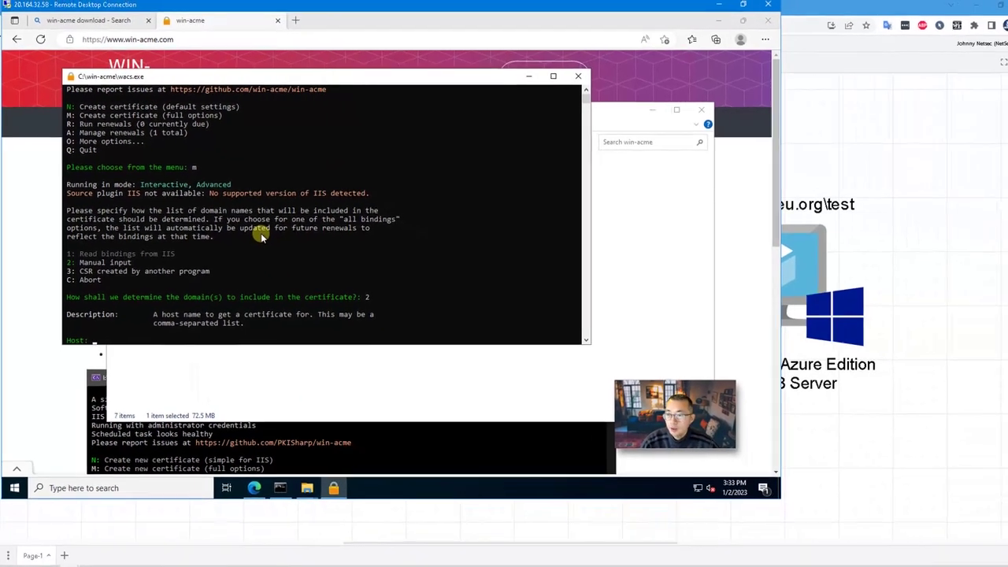
Switch to Cloudflare in Chrome and add an A record named smb pointing to 20.164.32.58 with proxying turned off.
click(884, 235)
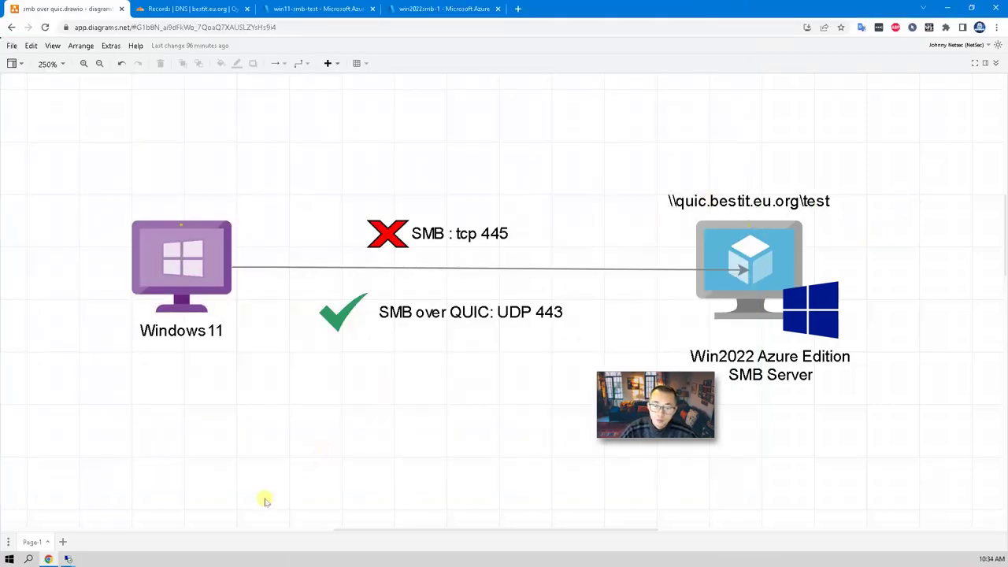
click(191, 6)
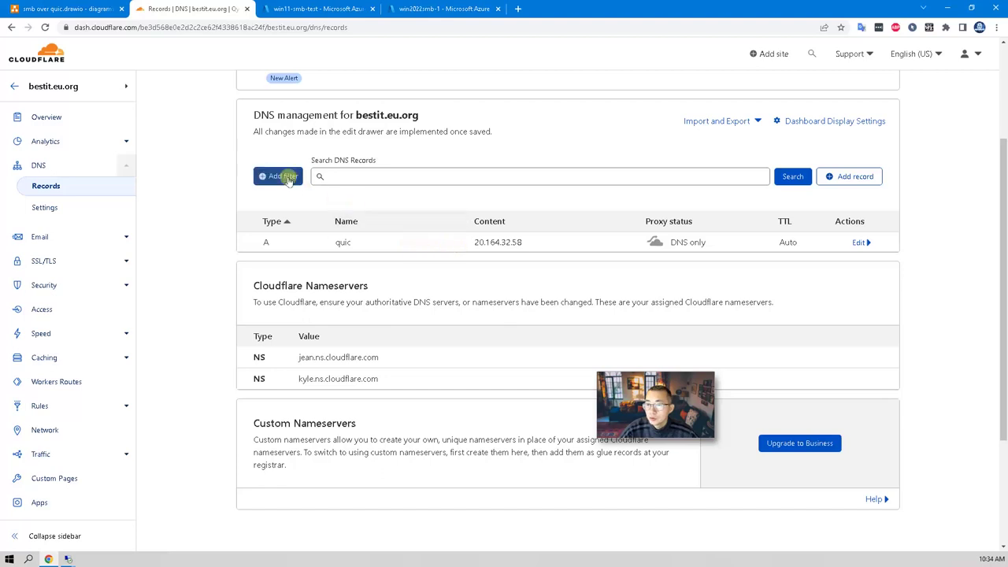
click(862, 181)
click(387, 257)
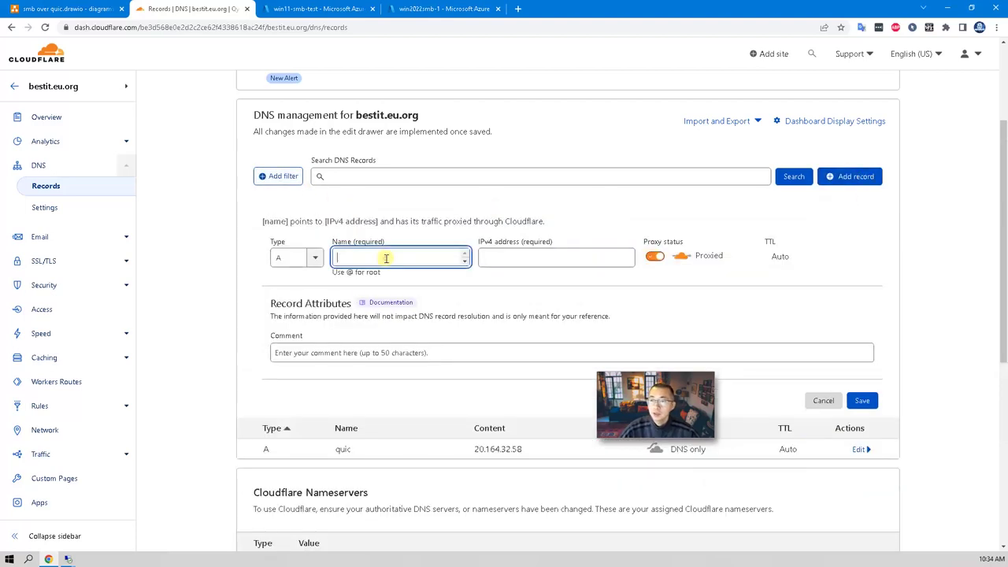
text(smb)
key(Tab)
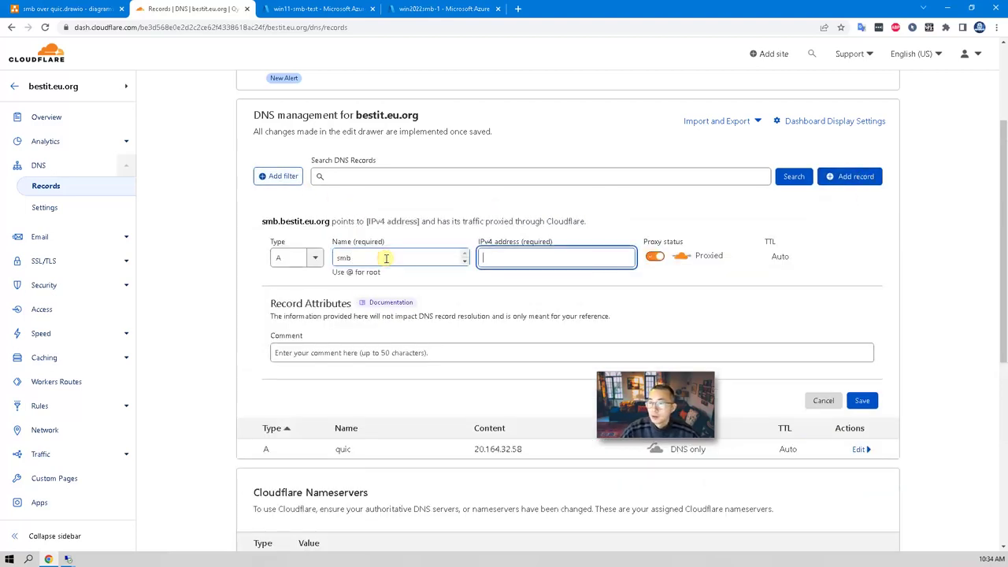
drag(524, 449, 473, 450)
key(ctrl+c)
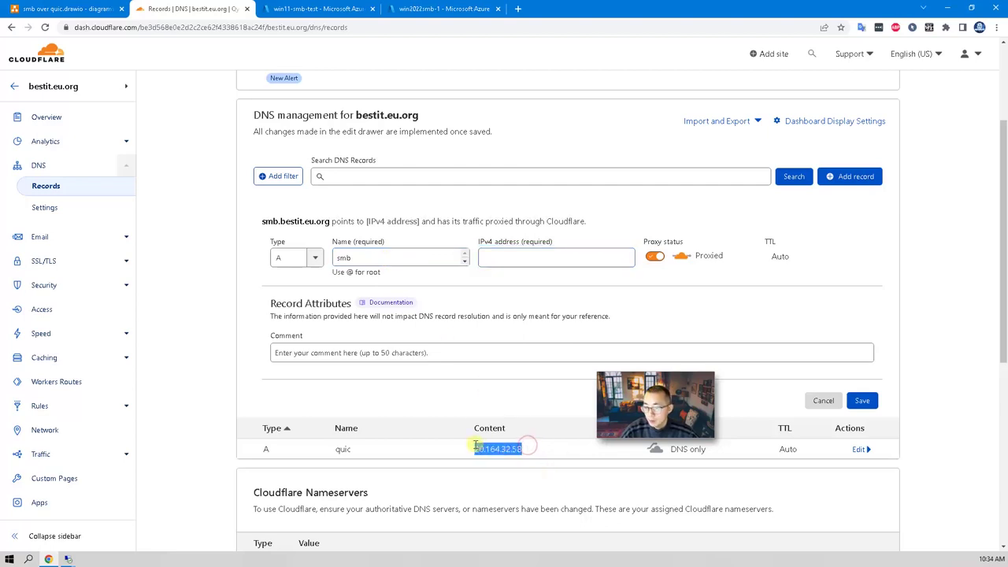
click(528, 256)
key(ctrl+v)
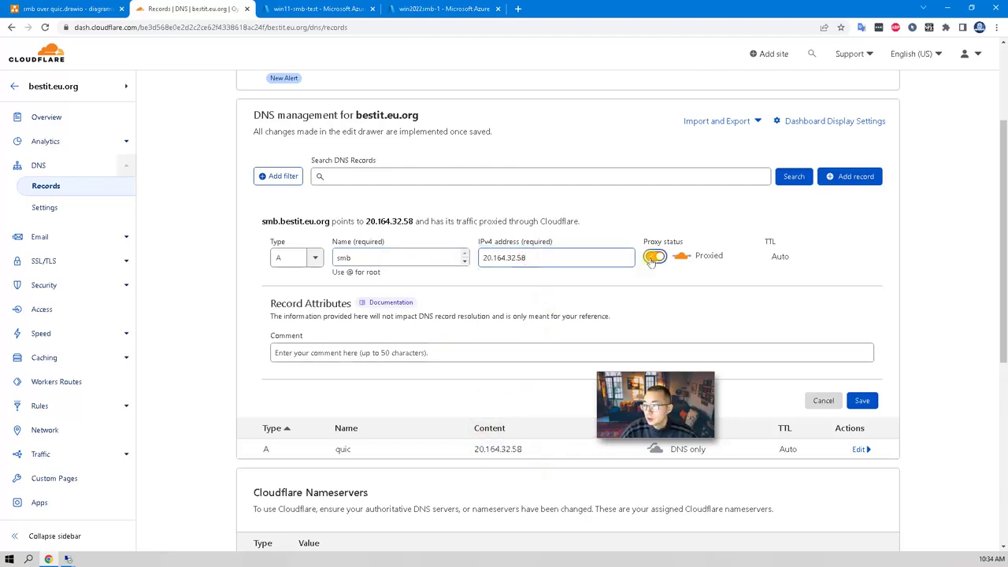
click(655, 256)
click(867, 399)
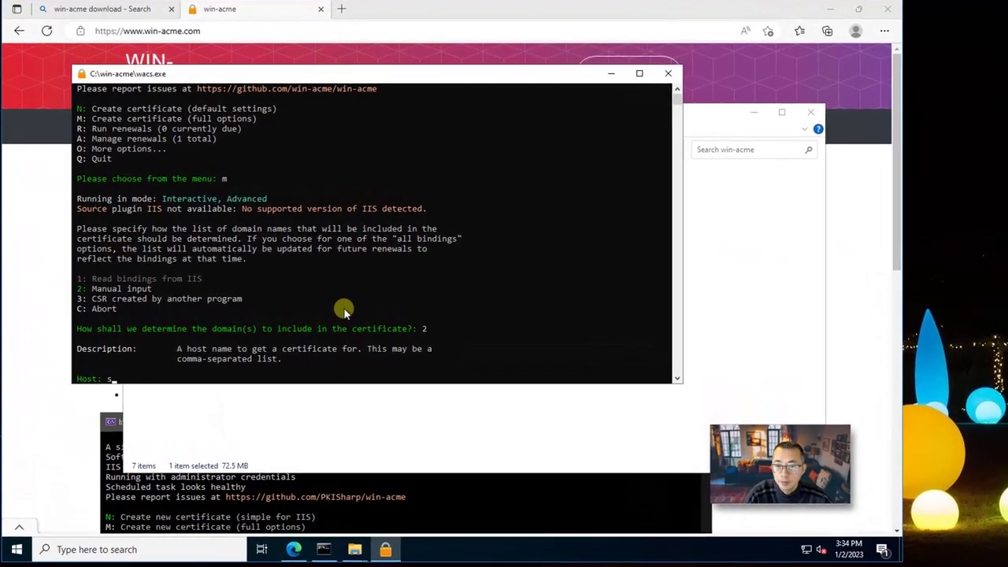
Back in wacs, enter smb.bestit.eu.org as the certificate host and accept the suggested friendly name.
text(smb.)
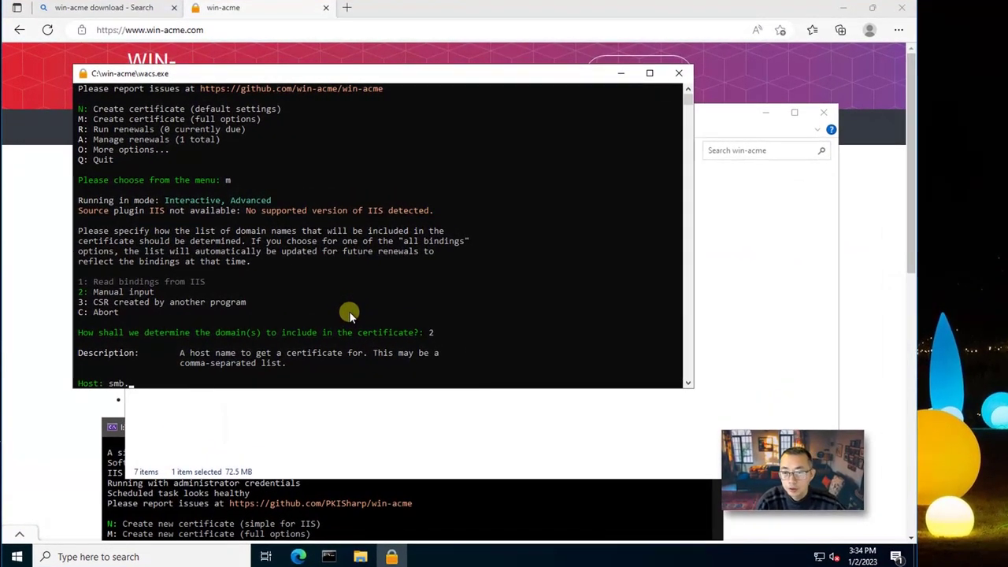
text(bestit.)
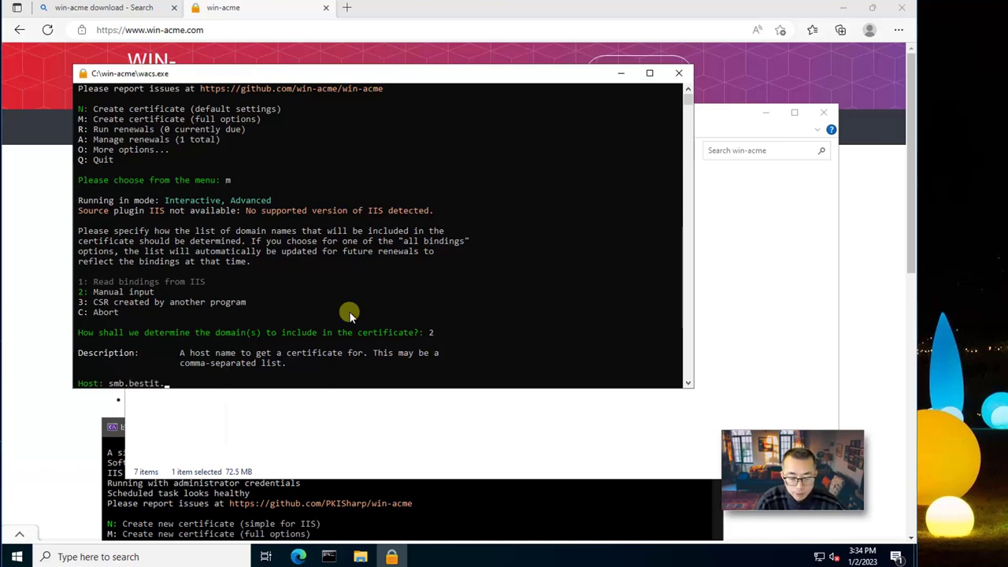
text(eu.org)
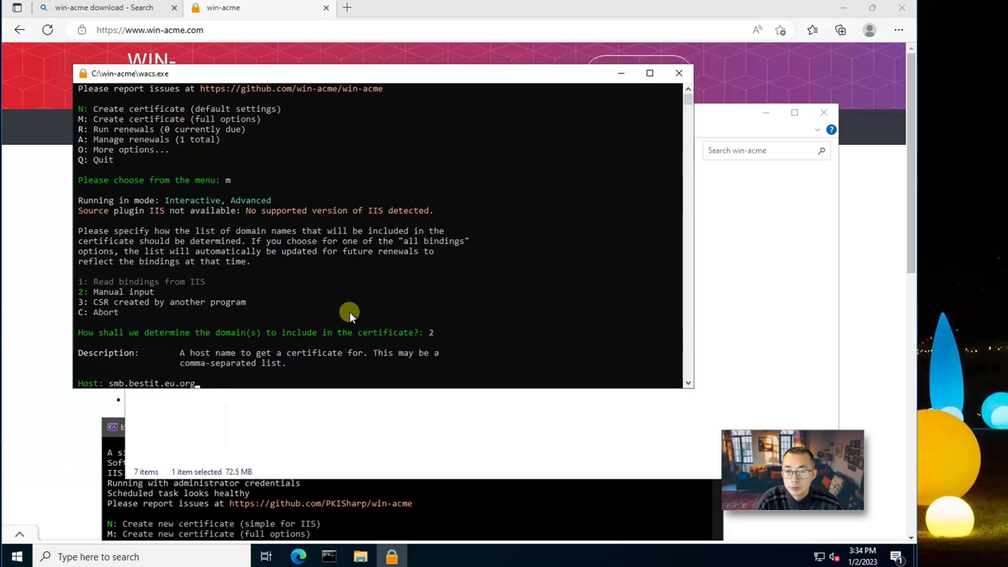
key(Return)
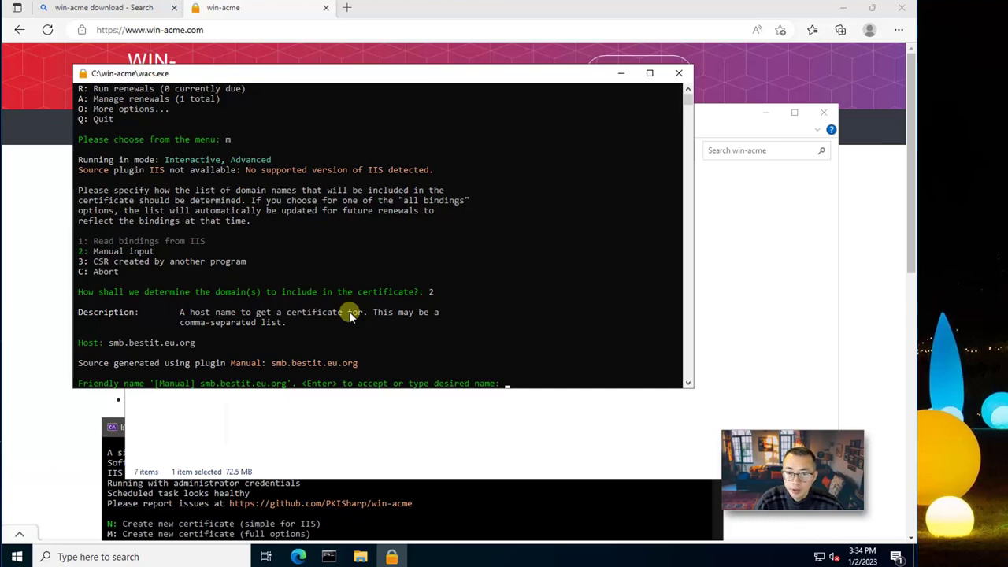
key(Return)
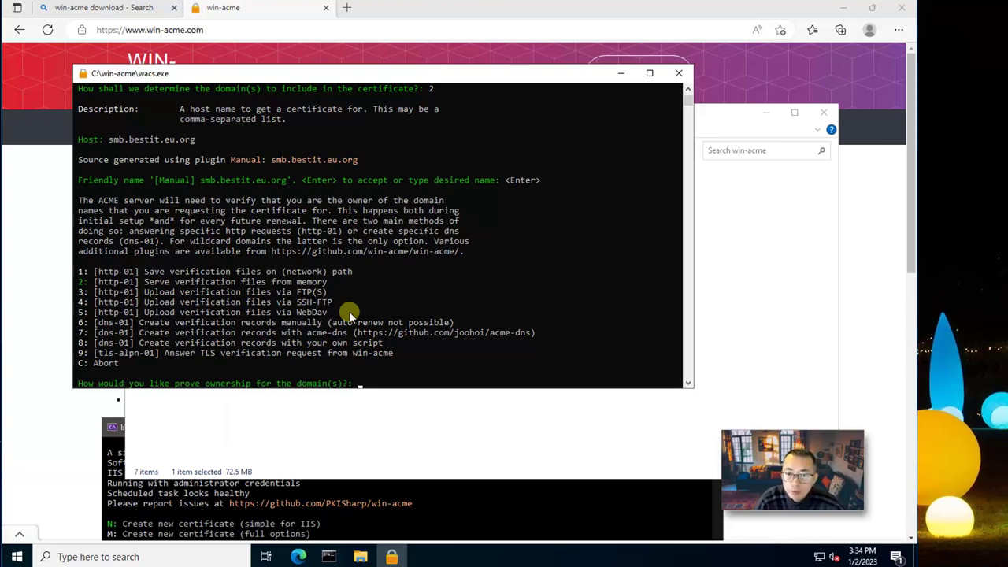
Choose manual dns-01 verification records to prove domain ownership and an RSA key for the certificate.
text(6)
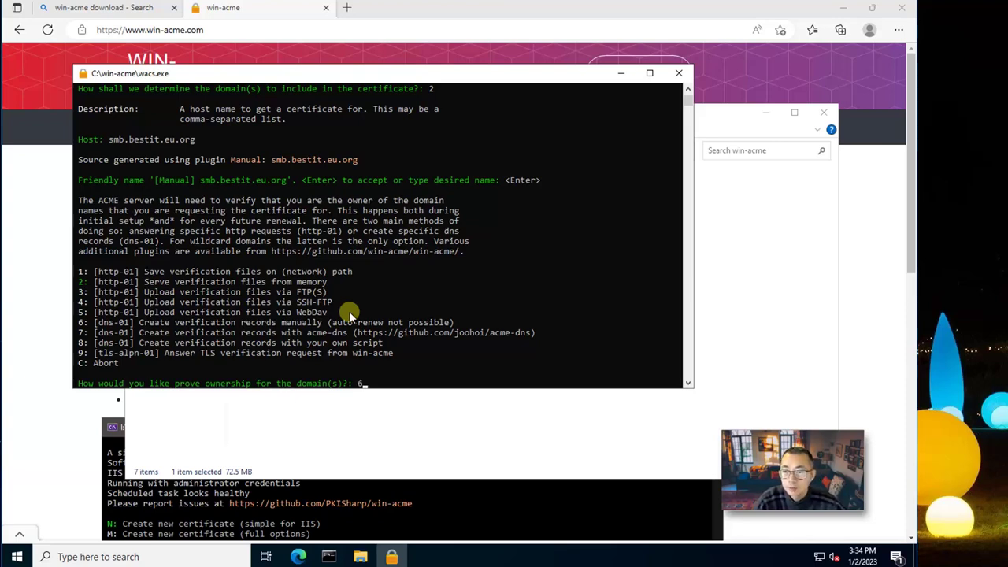
key(Return)
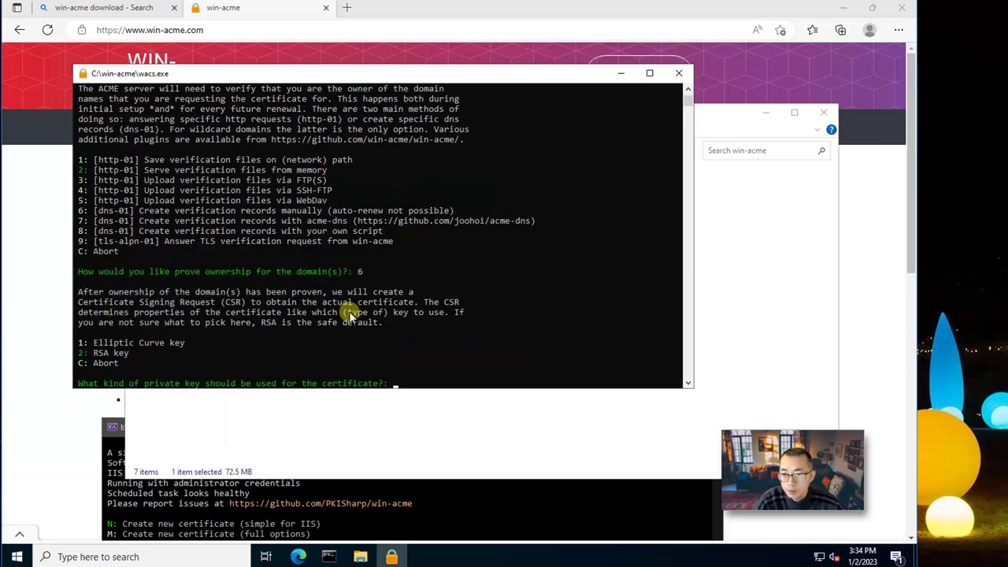
text(2)
key(Return)
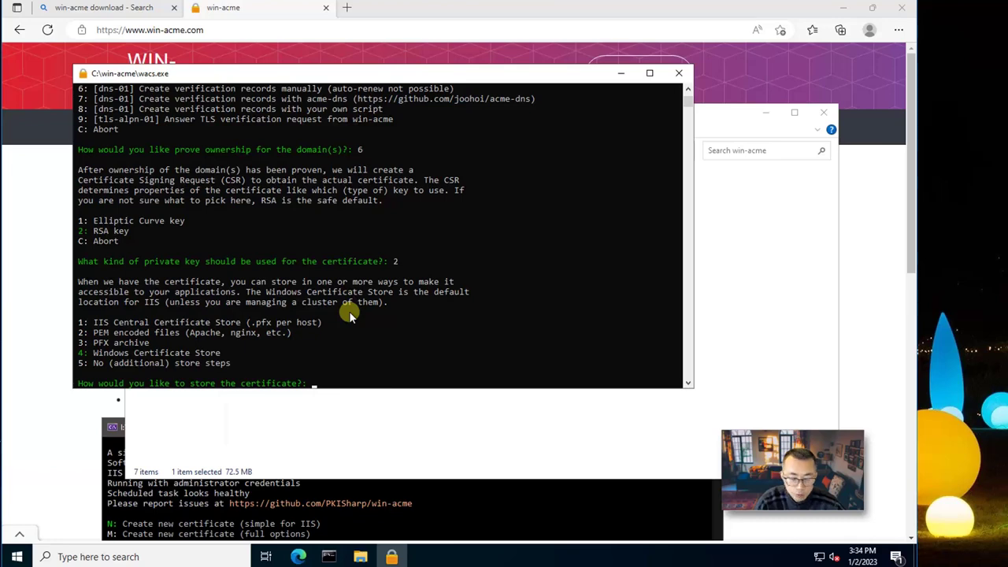
Store the certificate in the Windows Certificate Store, using the global default store.
text(4)
key(Return)
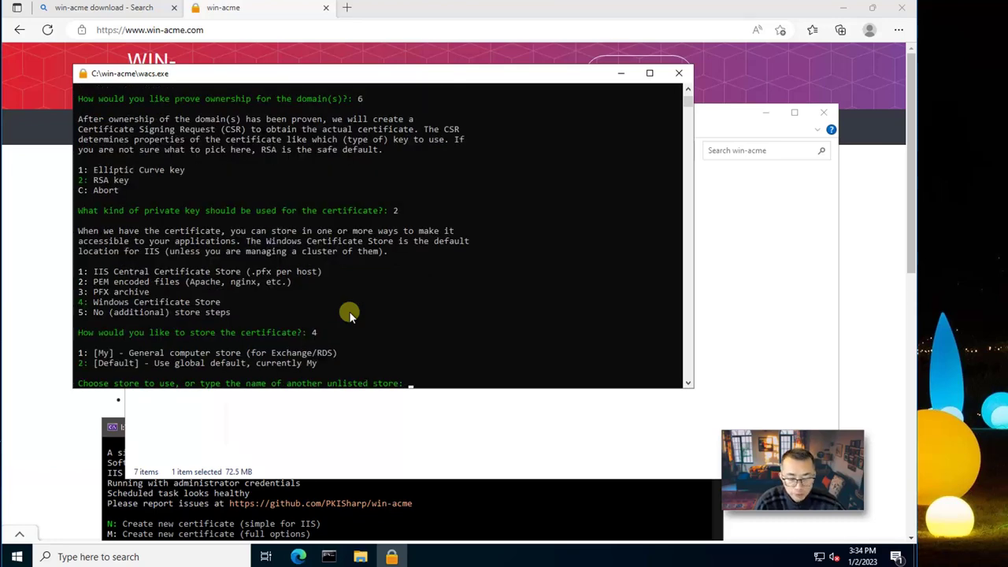
text(2)
key(Return)
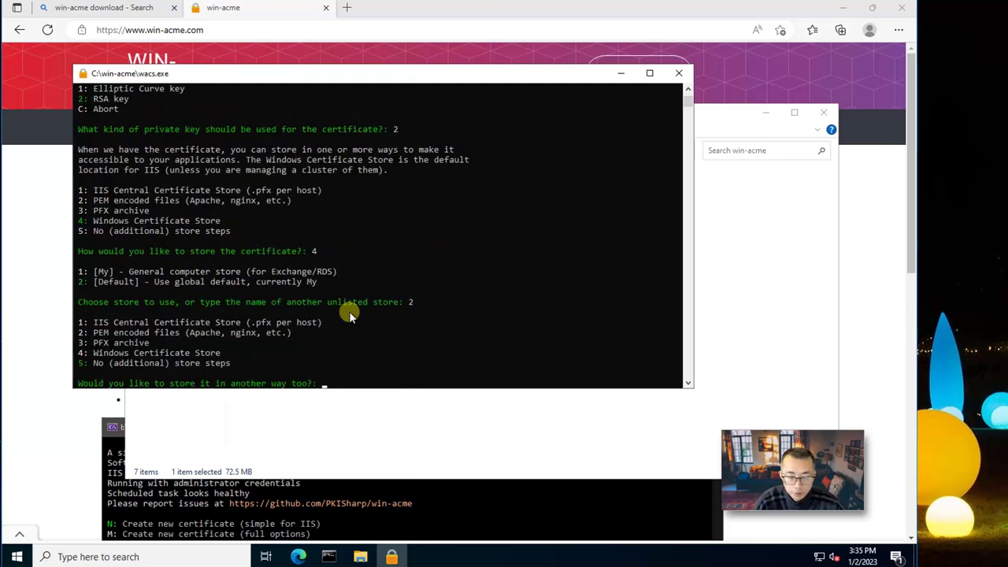
Choose no additional store steps and no additional installation steps for the certificate.
text(5)
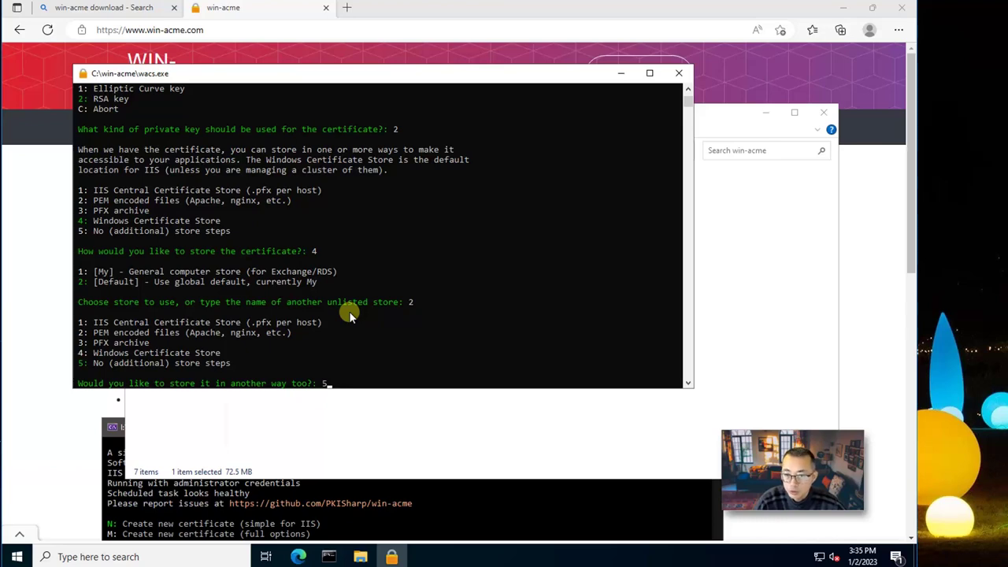
key(Return)
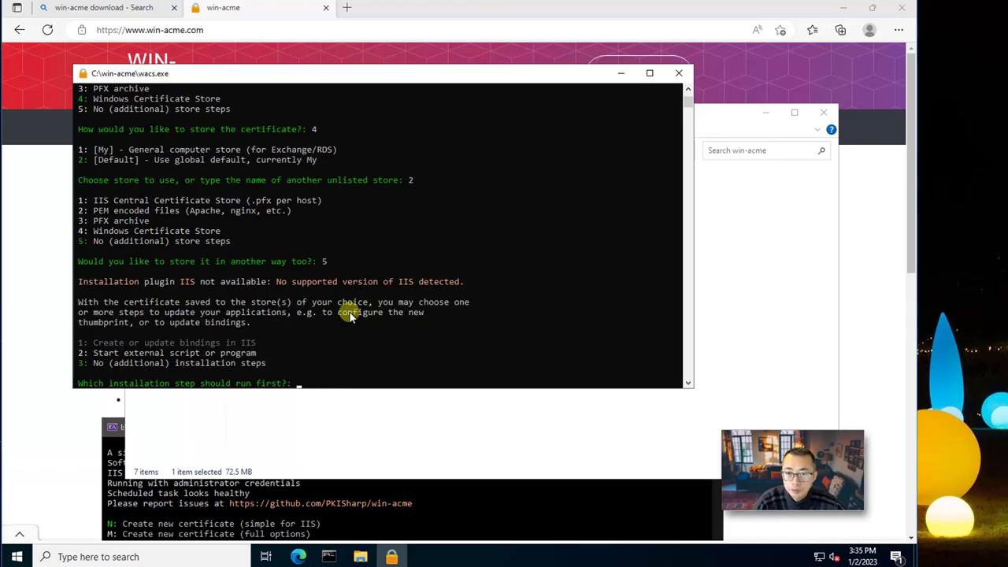
text(3)
key(Return)
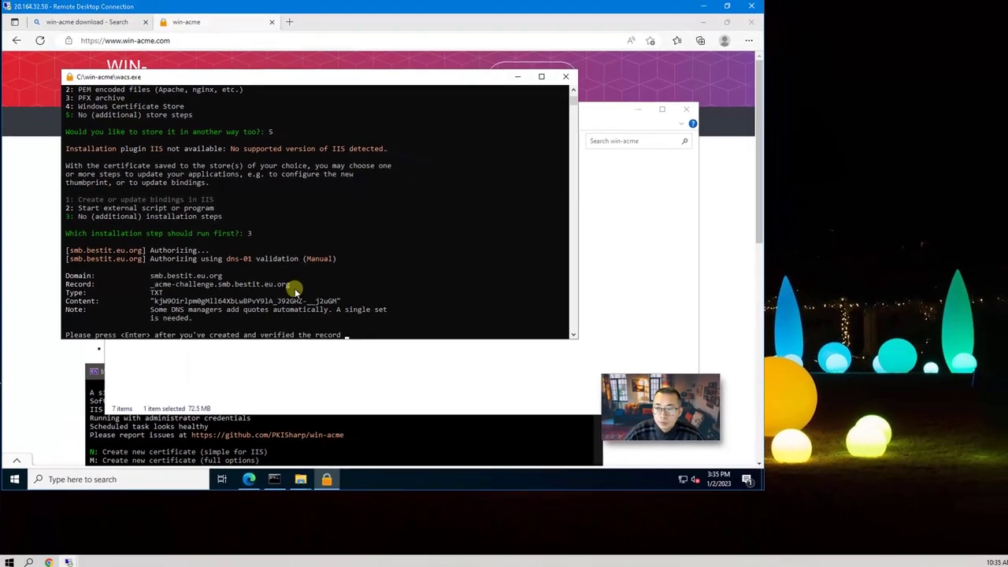
Copy the challenge record name from wacs and start a TXT record named _acme-challenge.smb.bestit.eu.org in Cloudflare.
drag(276, 284, 154, 284)
right_click(165, 281)
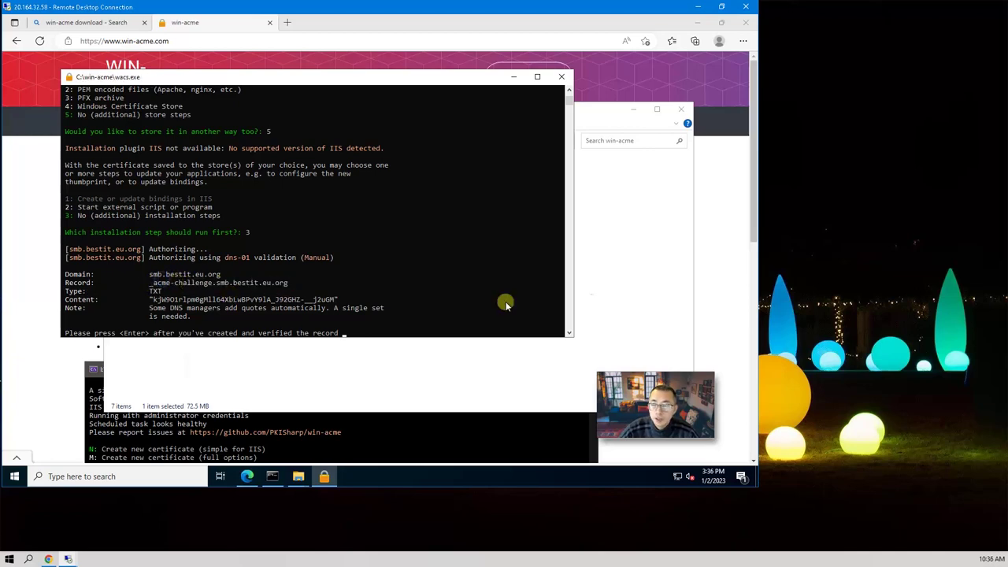
click(48, 559)
click(841, 176)
click(312, 258)
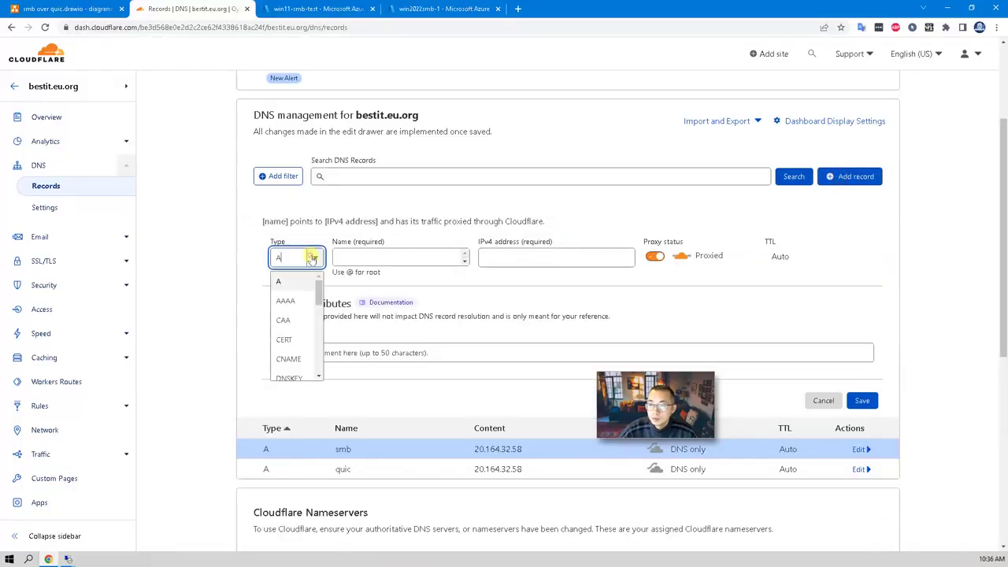
scroll(320, 315, down, 10)
click(288, 371)
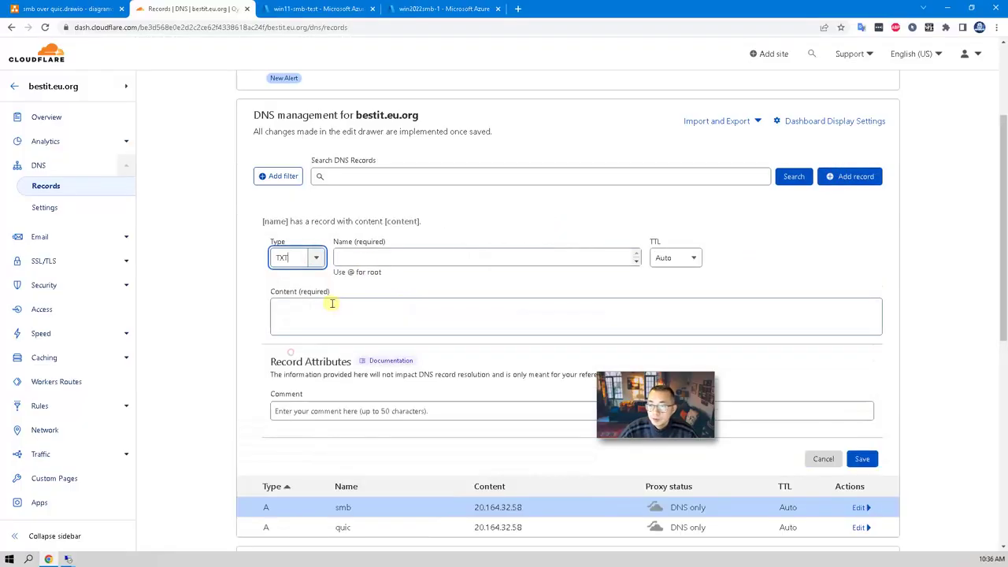
click(372, 254)
text(_acme-challenge.smb.bestit.eu.org)
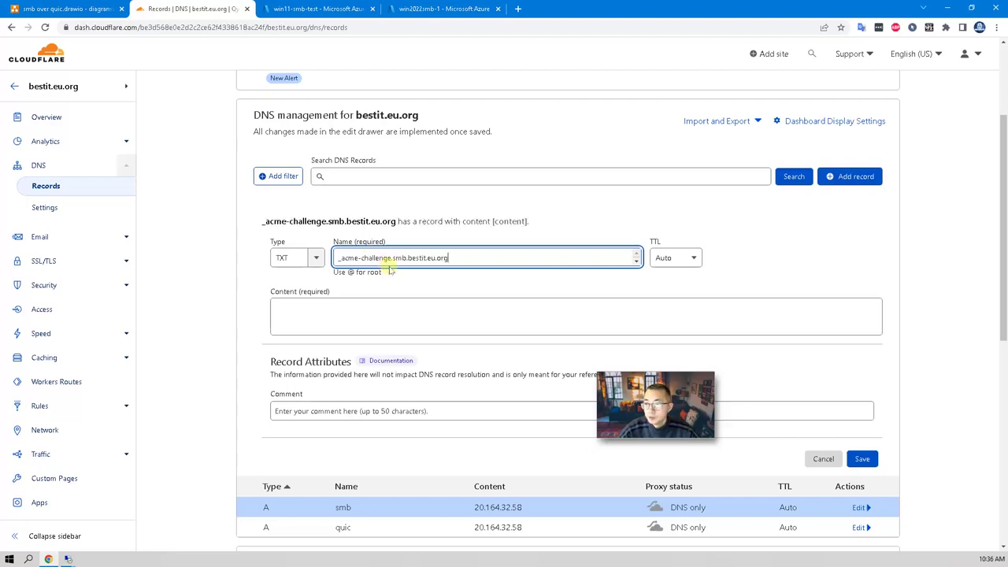
Copy the challenge token from wacs without its quotes into the TXT record's Content, check it and save the record.
click(344, 306)
key(alt+Tab)
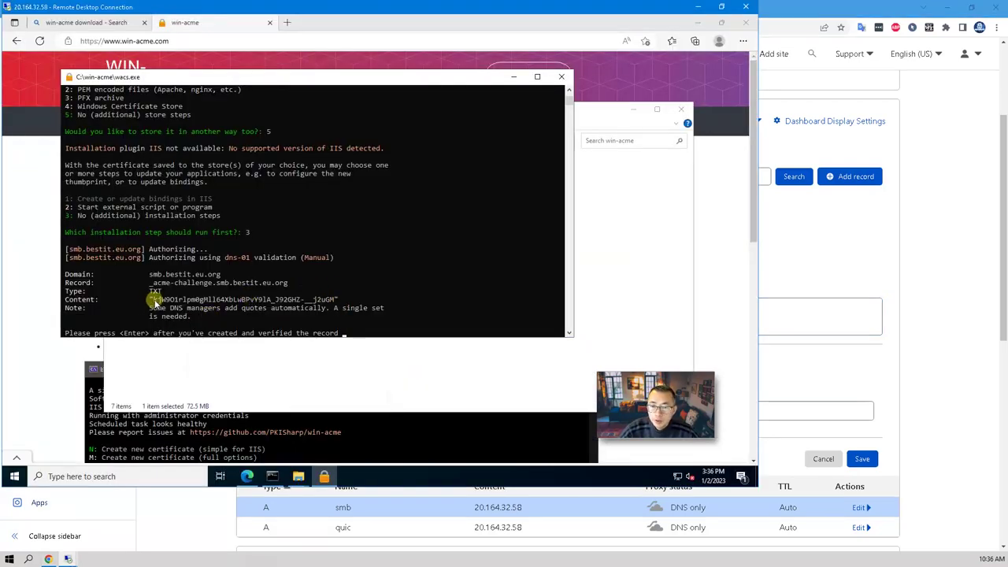
drag(153, 299, 339, 300)
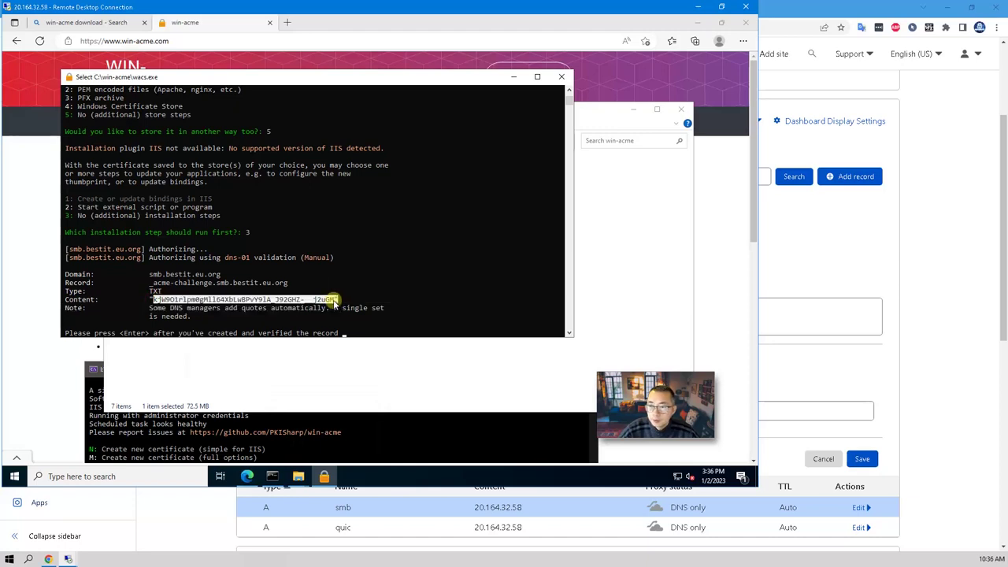
right_click(325, 302)
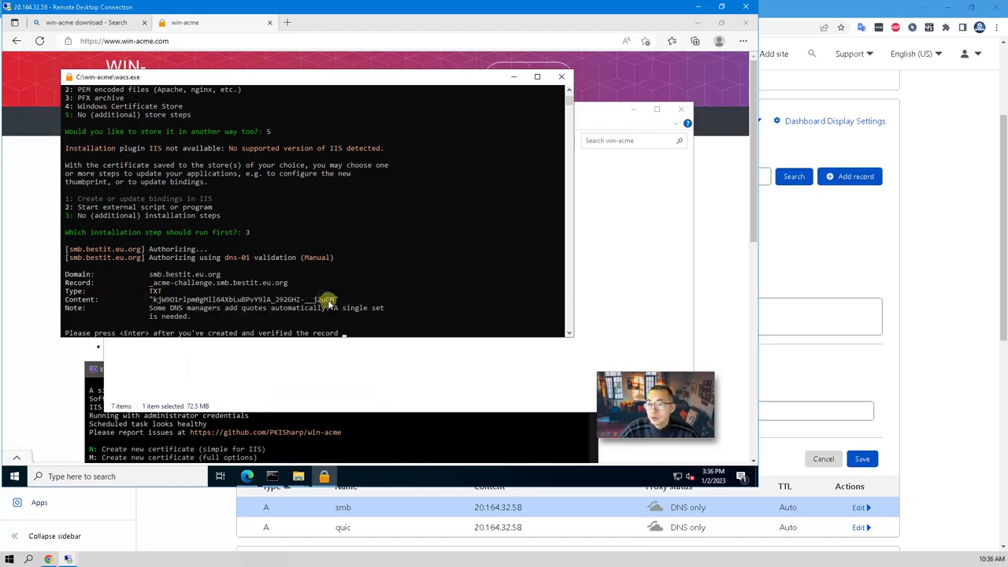
click(789, 209)
click(480, 321)
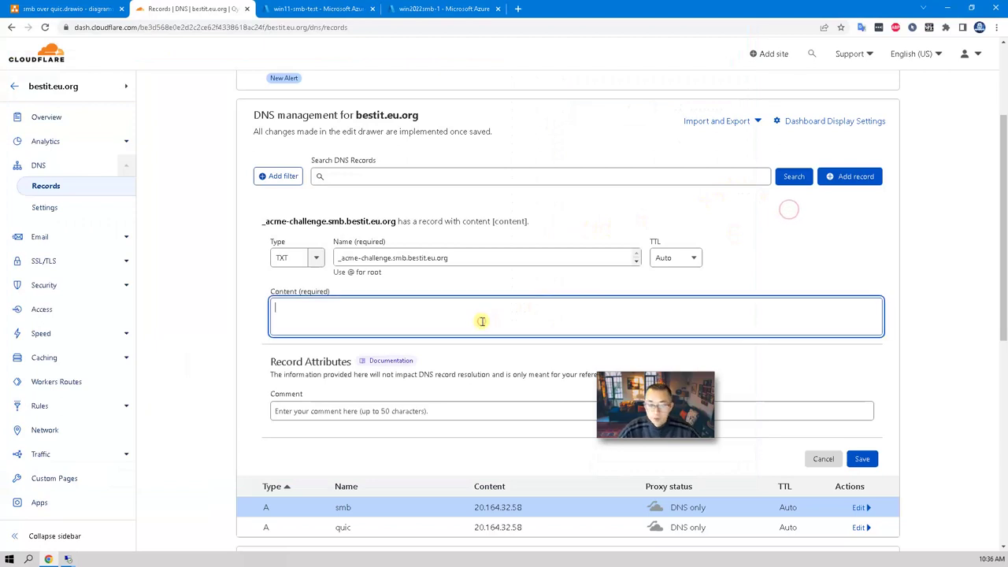
key(ctrl+v)
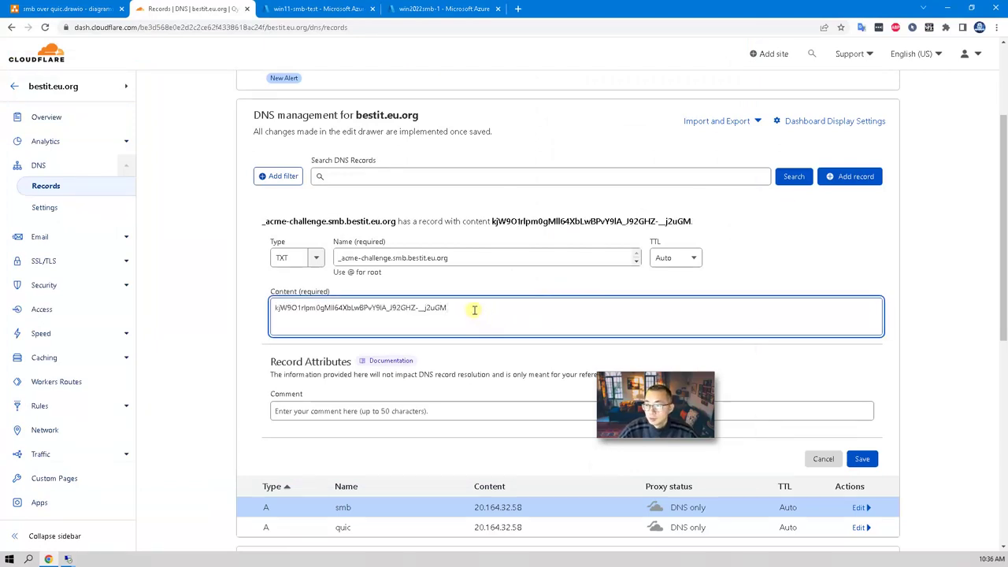
drag(473, 308, 254, 308)
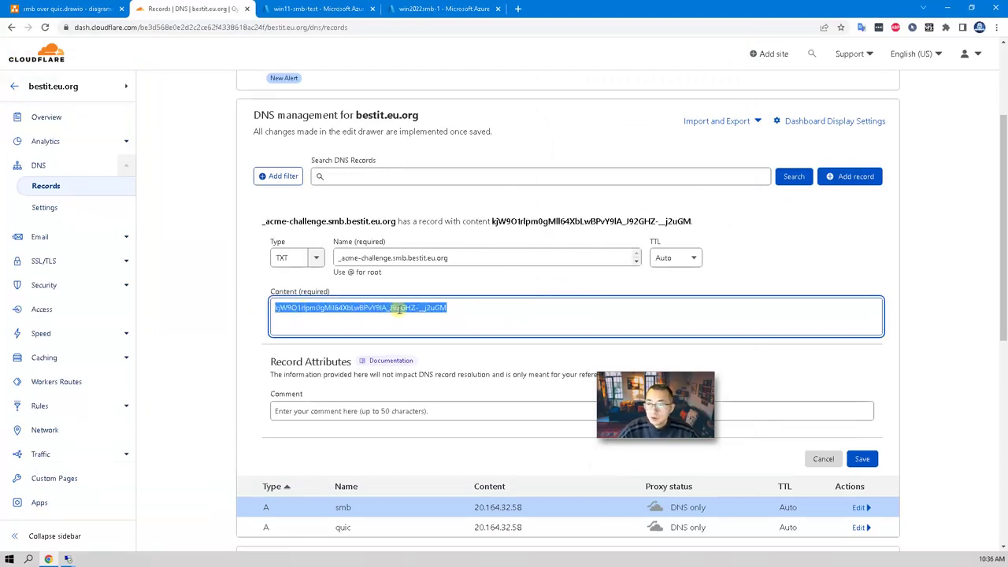
key(alt+Tab)
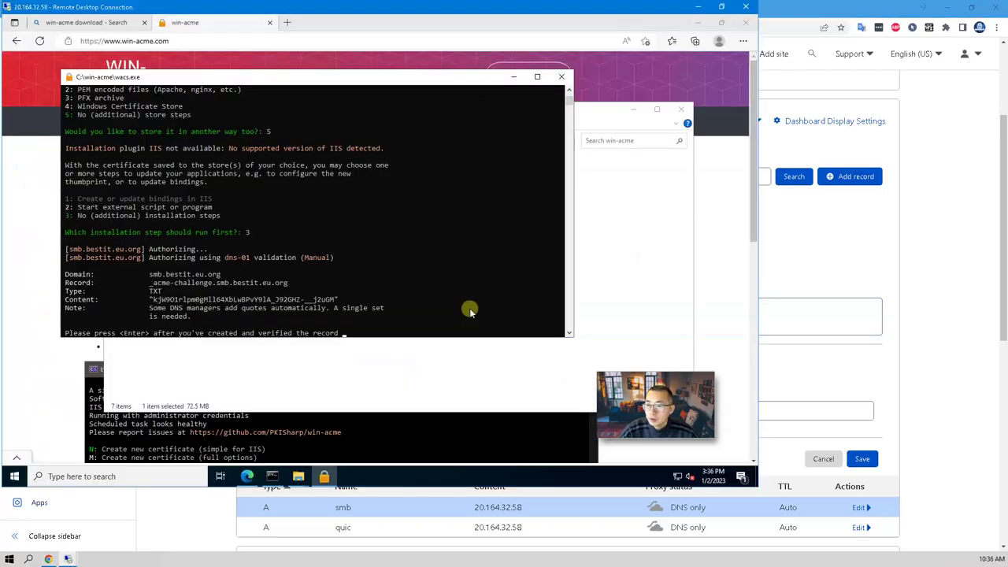
key(alt+Tab)
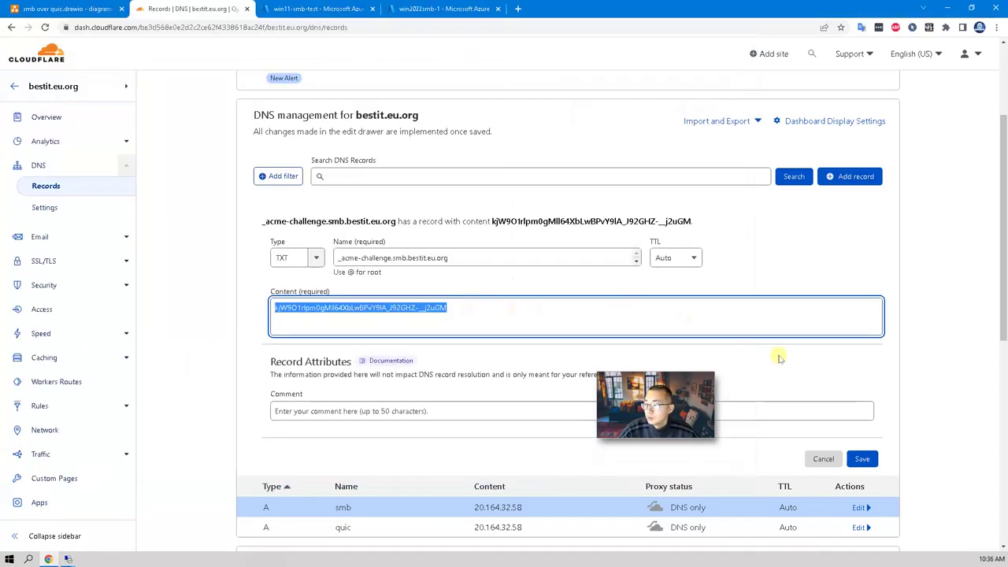
click(866, 460)
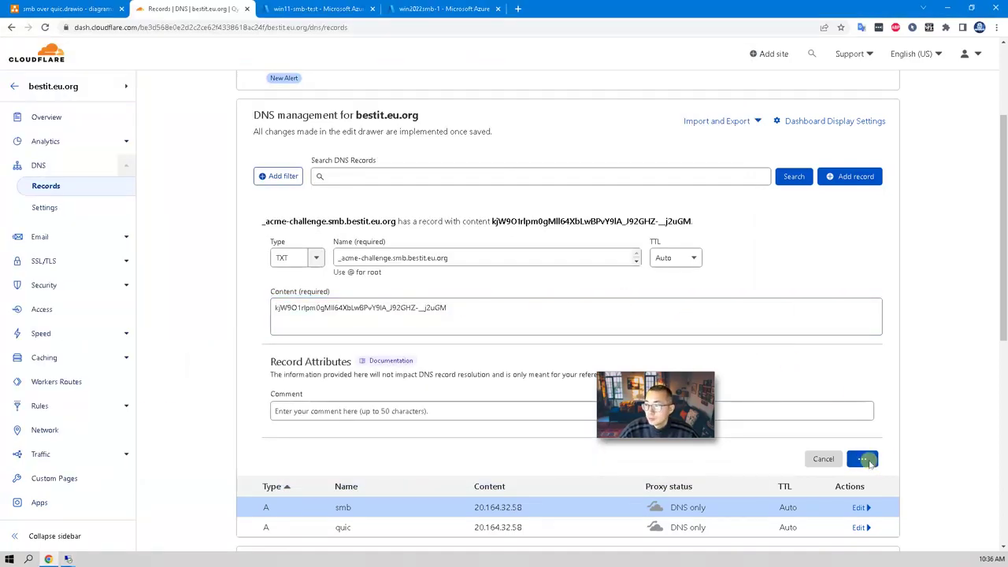
Switch to the server's remote session and confirm in wacs that the TXT record is created so validation runs.
mouse_move(69, 559)
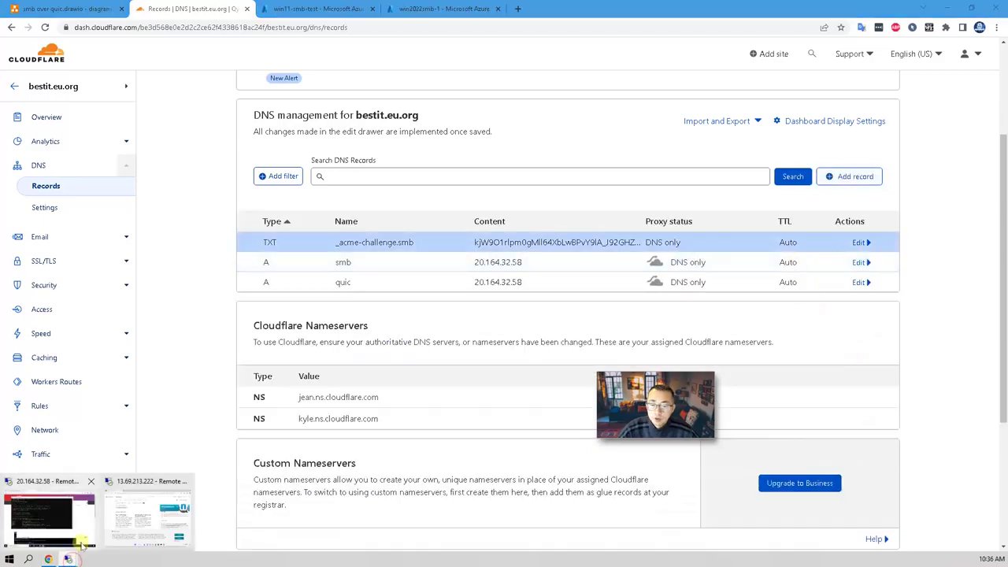
click(49, 516)
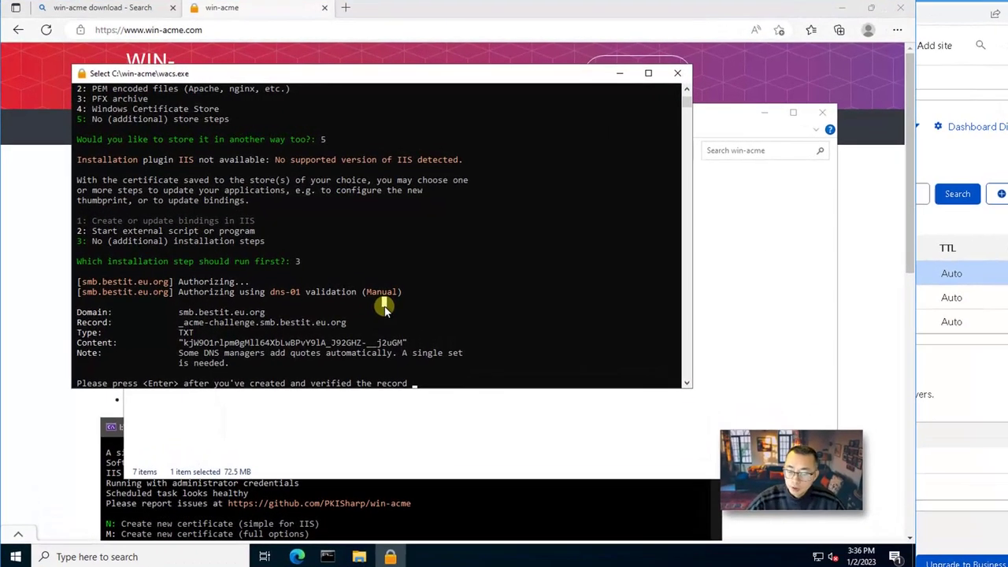
key(Return)
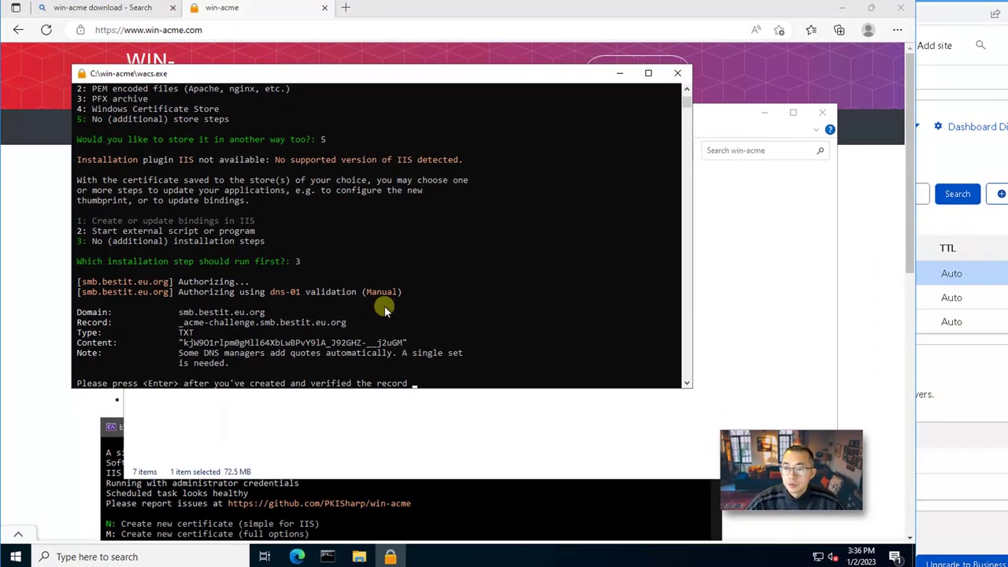
key(Return)
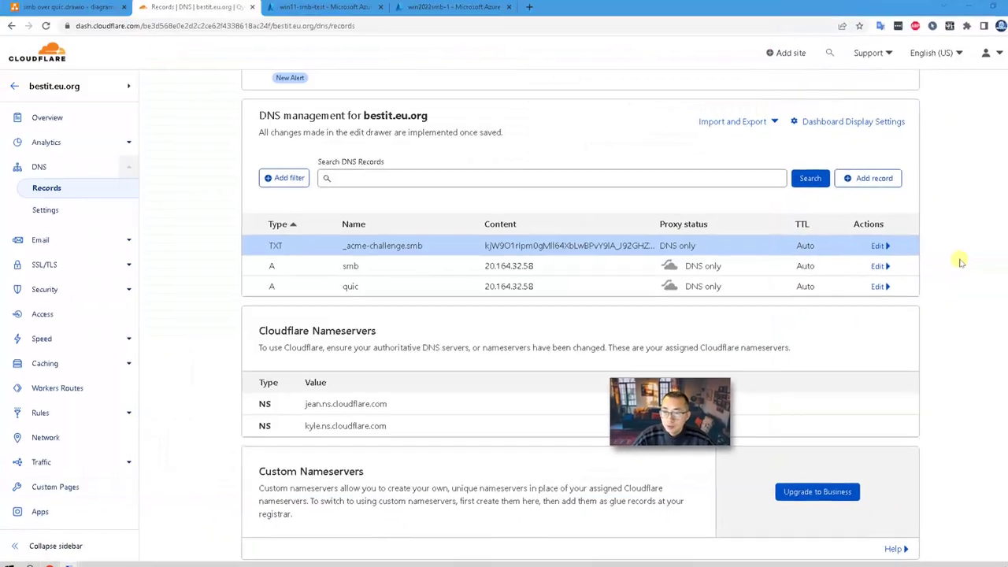
Delete the _acme-challenge.smb TXT record from the bestit.eu.org DNS records in Cloudflare.
click(880, 246)
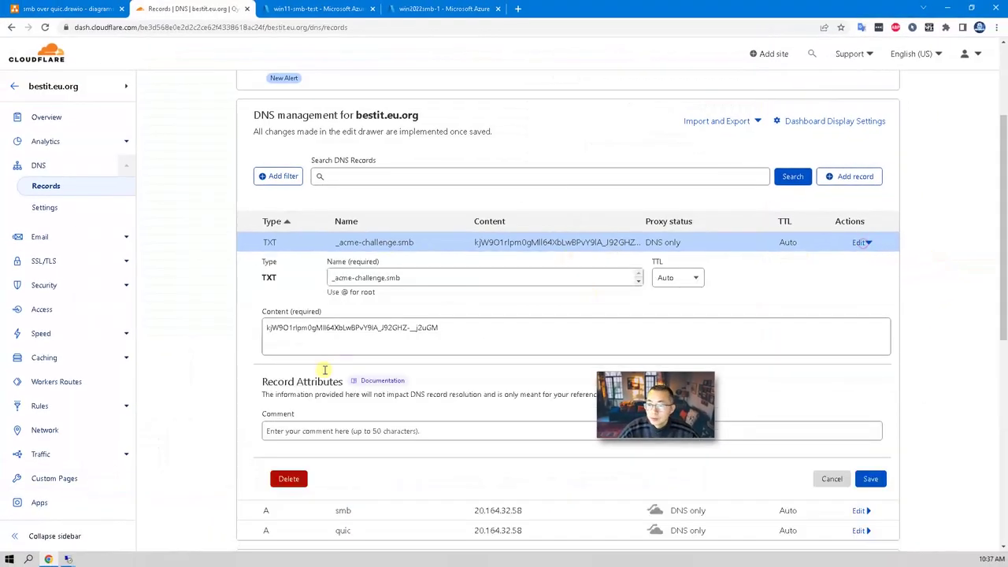
click(290, 480)
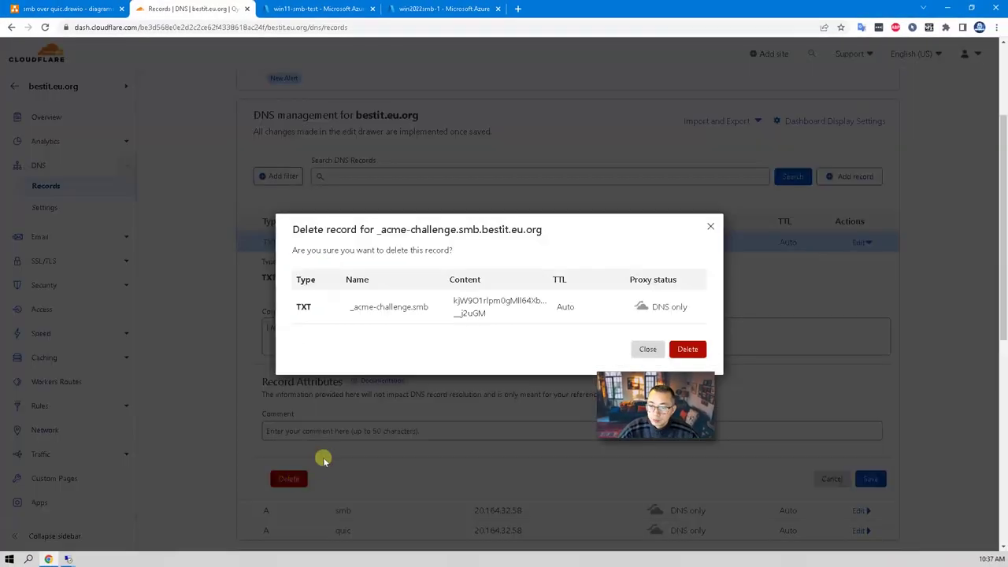
click(687, 349)
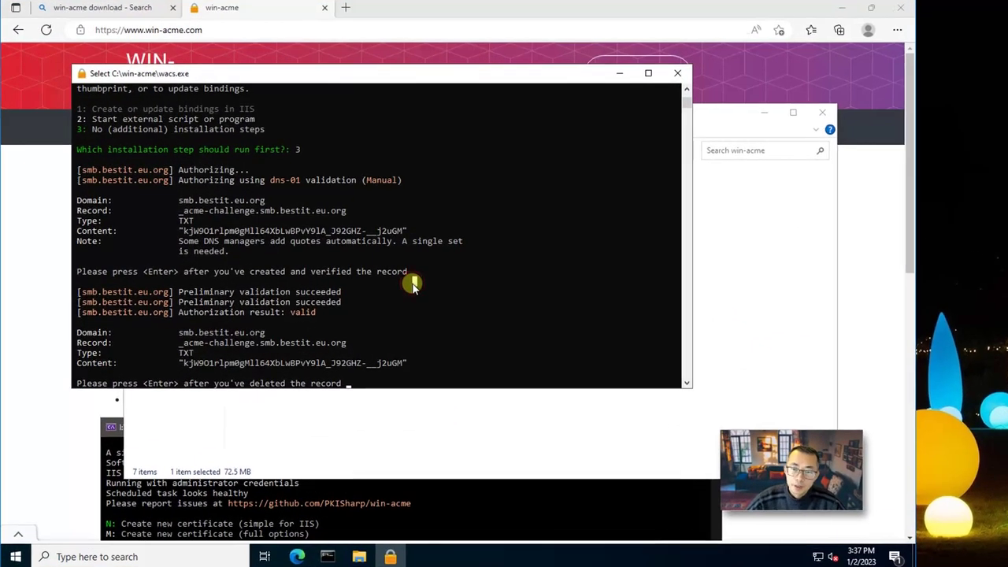
Confirm the record's deletion in wacs to have the certificate issued and stored, and quit wacs.
key(Return)
key(Return)
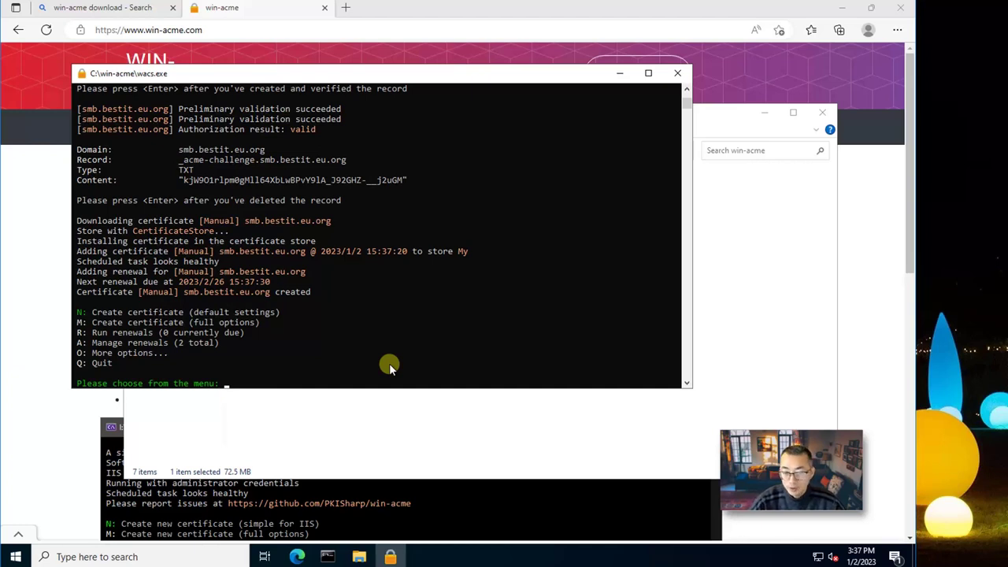
text(q)
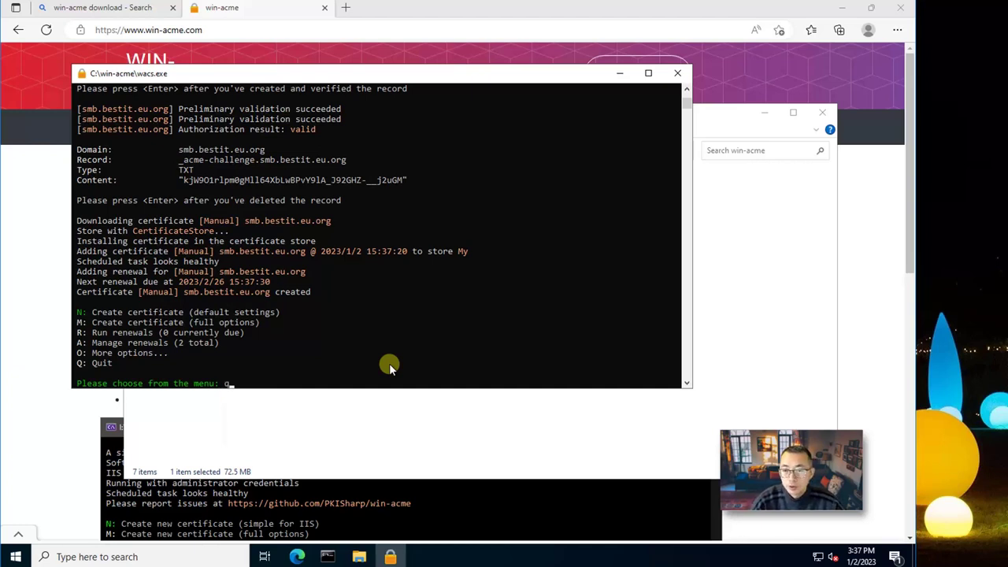
key(Return)
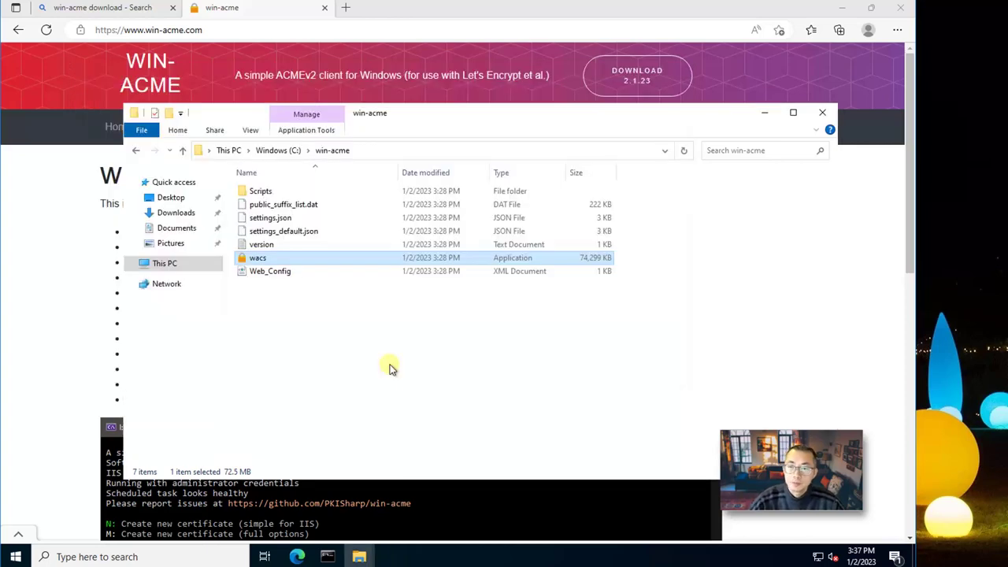
Run mmc on the server to launch an empty management console.
right_click(14, 557)
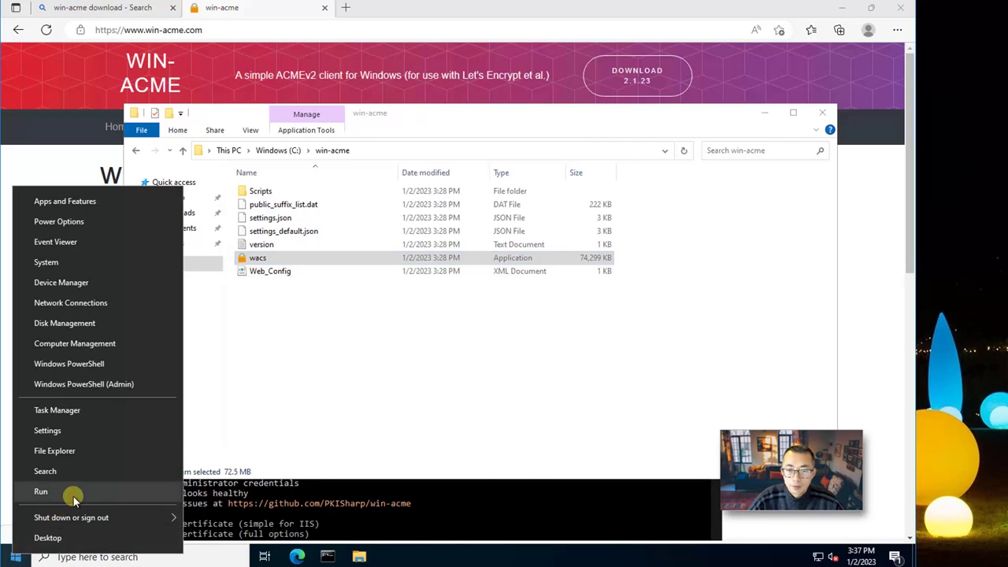
click(73, 496)
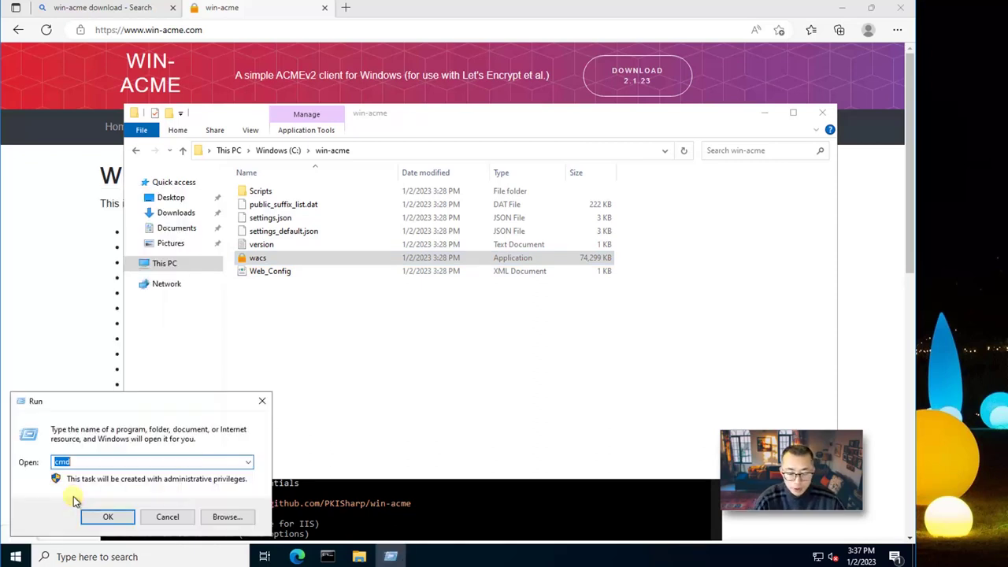
text(mmc)
key(Return)
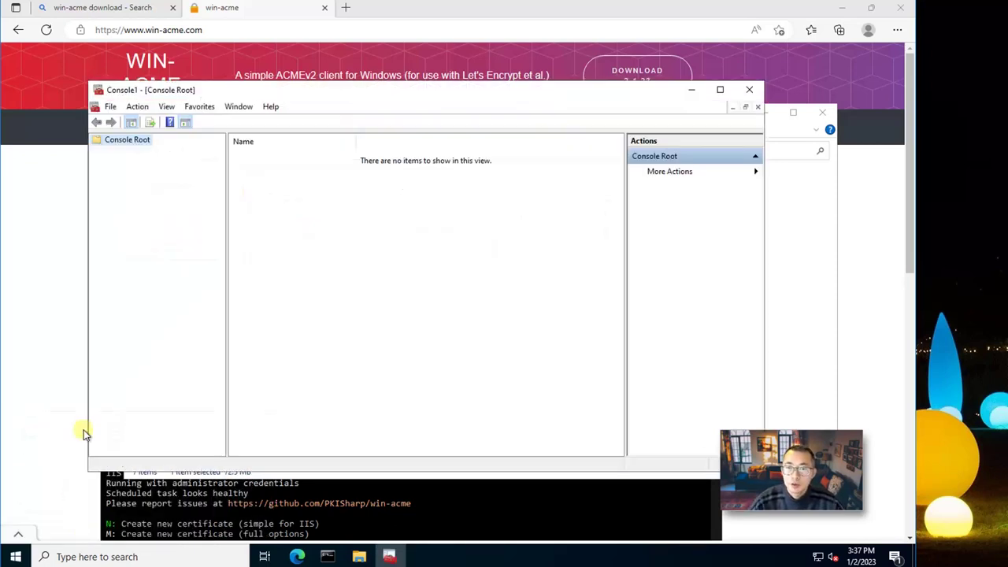
Add the Certificates snap-in to the console for the computer account on the local computer.
click(111, 106)
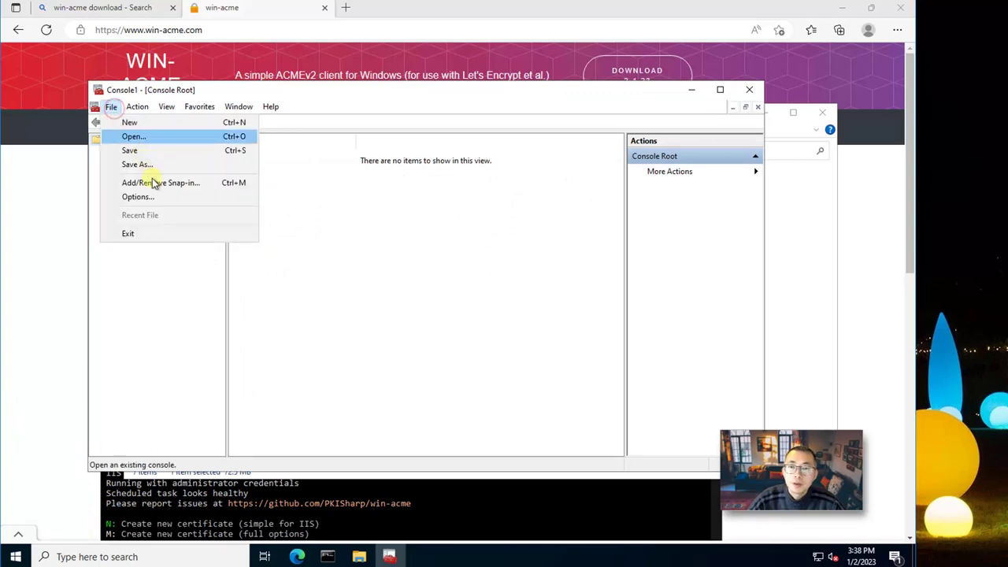
click(207, 184)
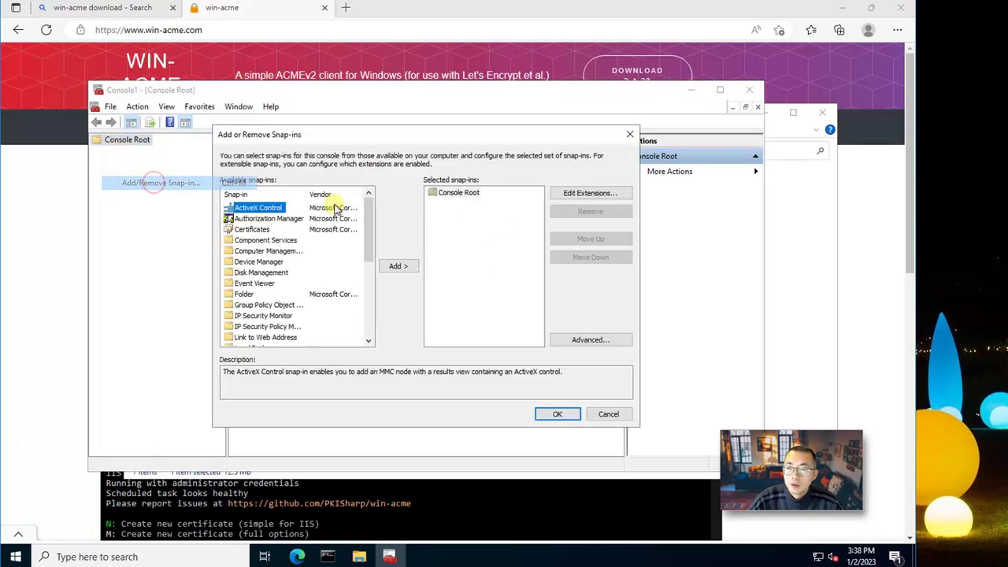
click(254, 230)
click(398, 266)
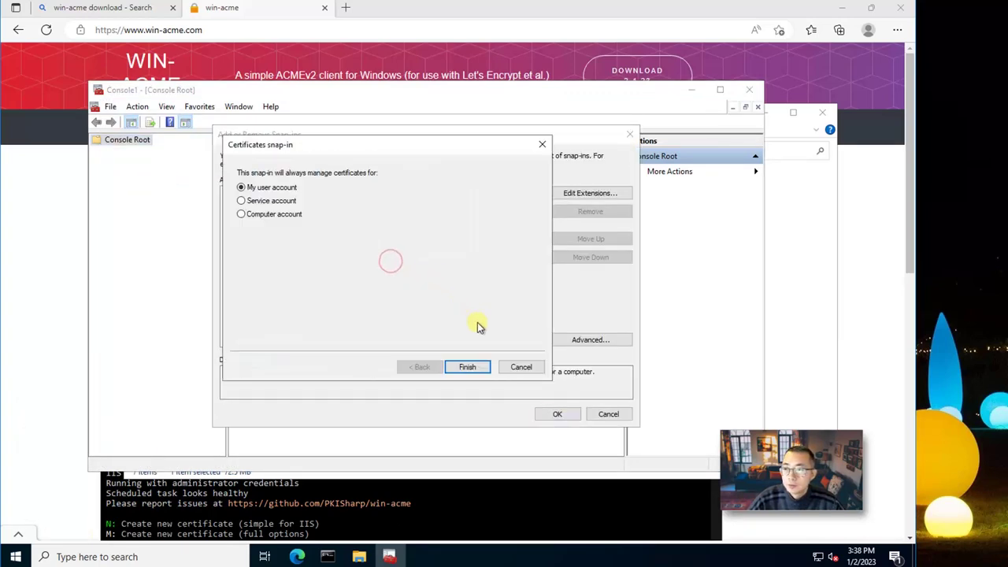
click(241, 214)
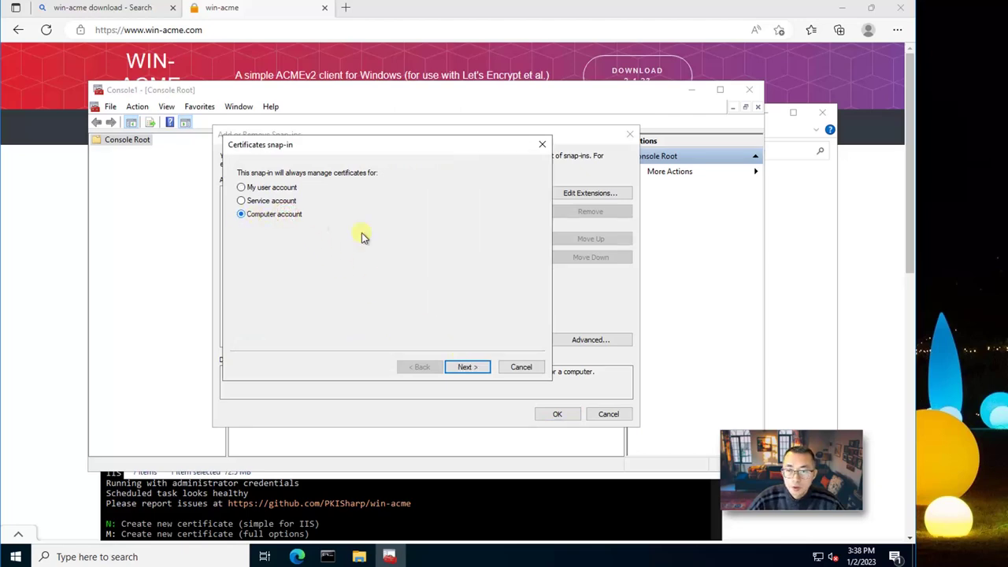
click(468, 367)
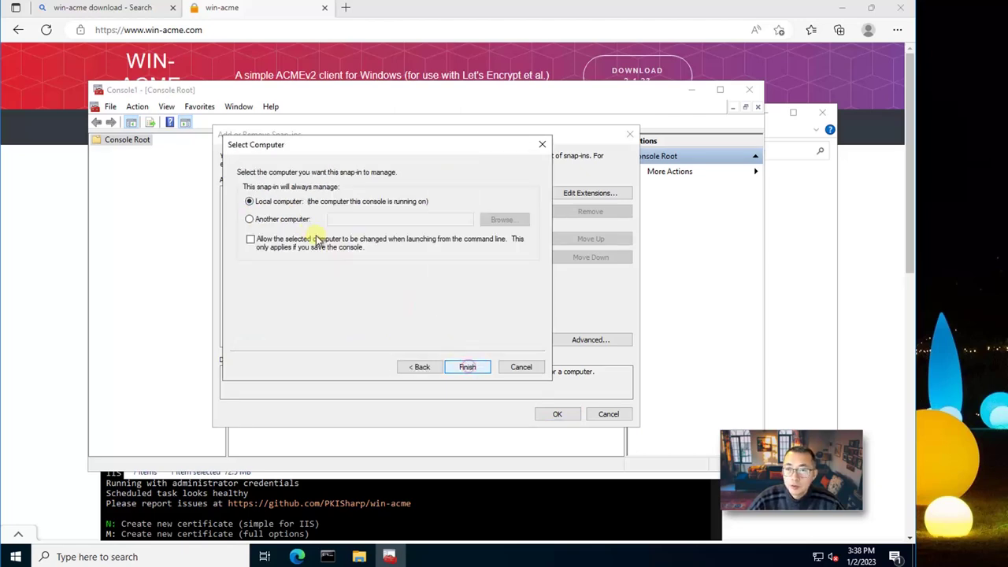
click(469, 368)
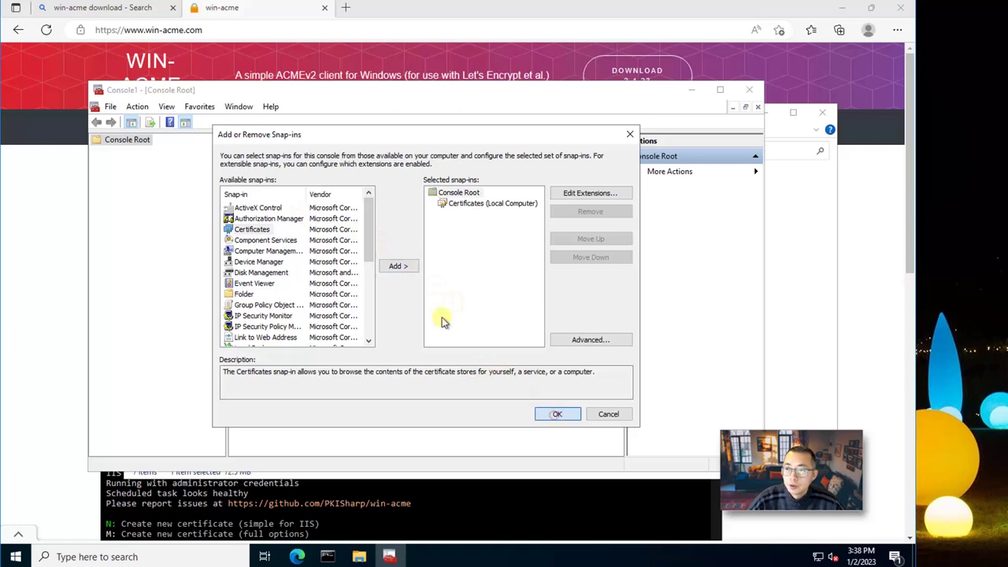
key(Return)
Expand Certificates (Local Computer) and show the certificates in its Personal store.
click(97, 151)
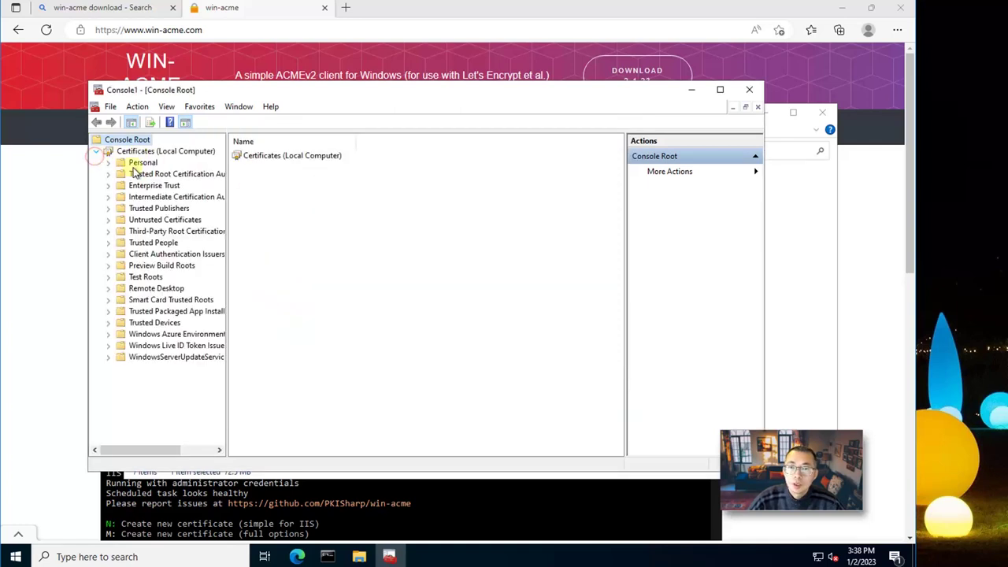
click(139, 163)
click(272, 161)
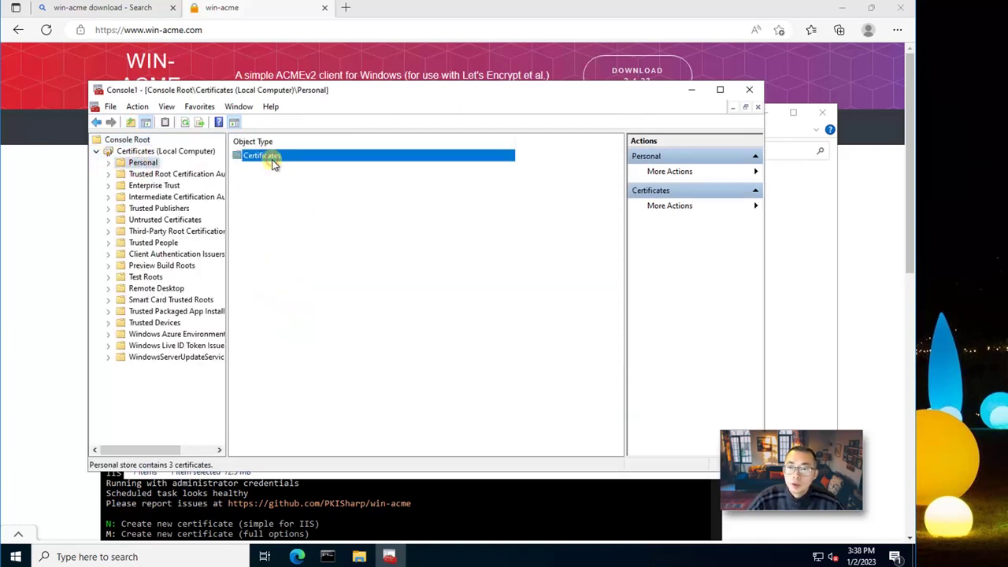
double_click(271, 160)
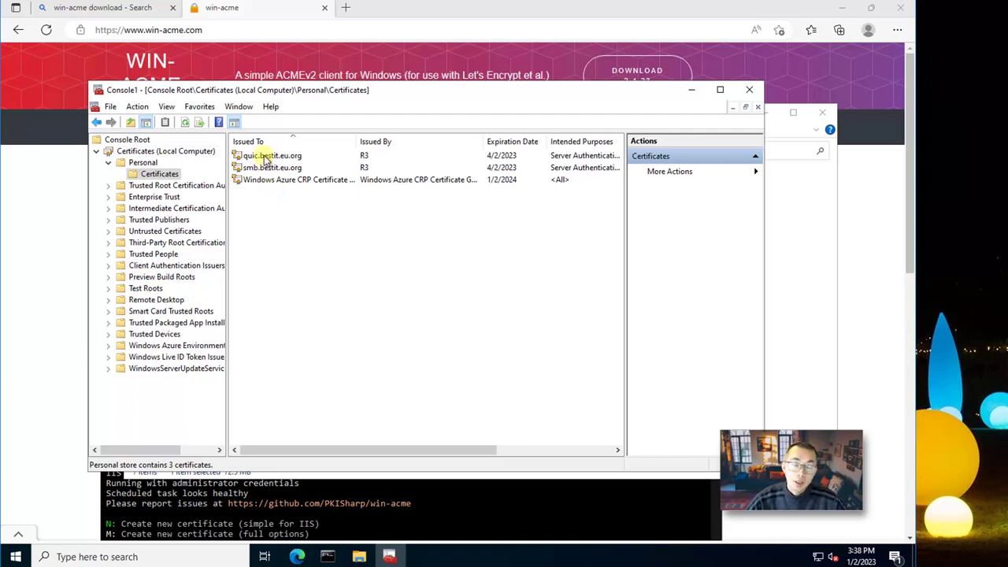
Examine the quic.bestit.eu.org and smb.bestit.eu.org certificate entries, including the smb certificate's general information.
click(267, 157)
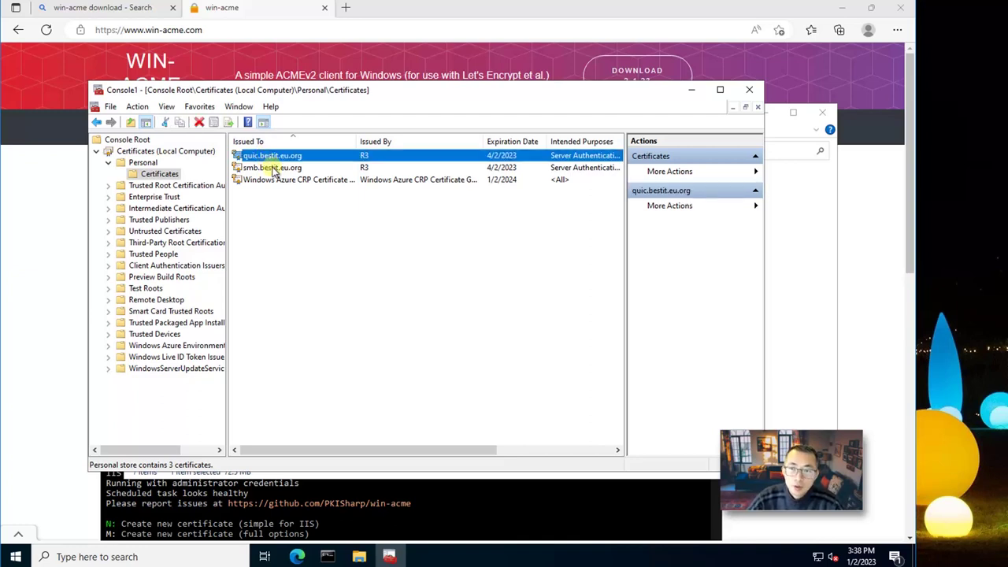
click(273, 170)
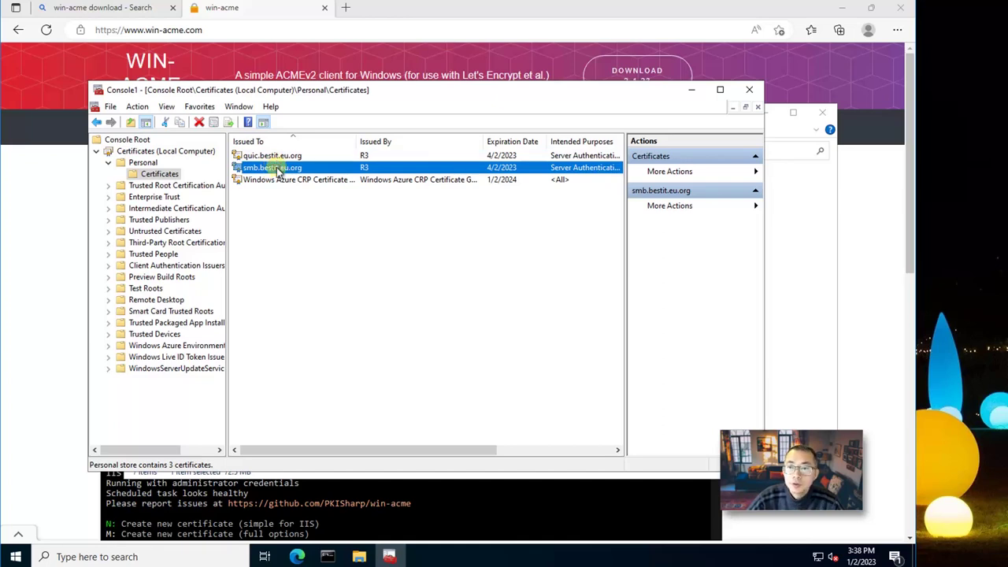
double_click(276, 167)
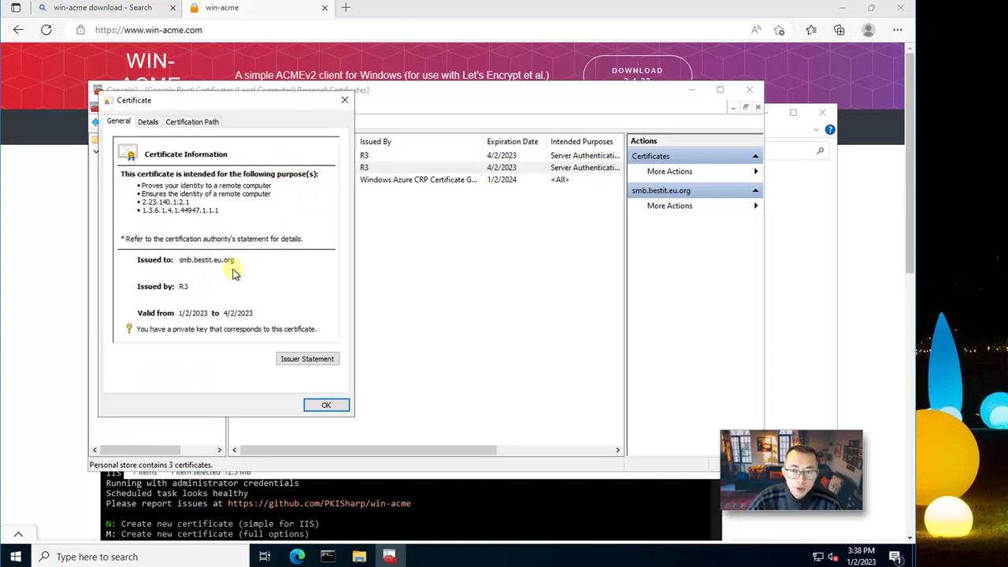
click(344, 100)
click(352, 156)
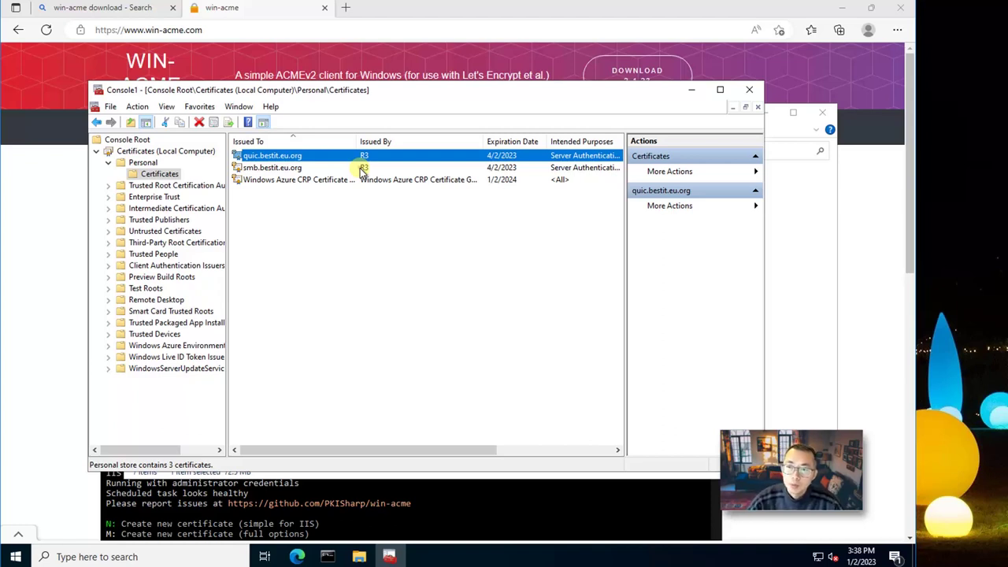
click(361, 170)
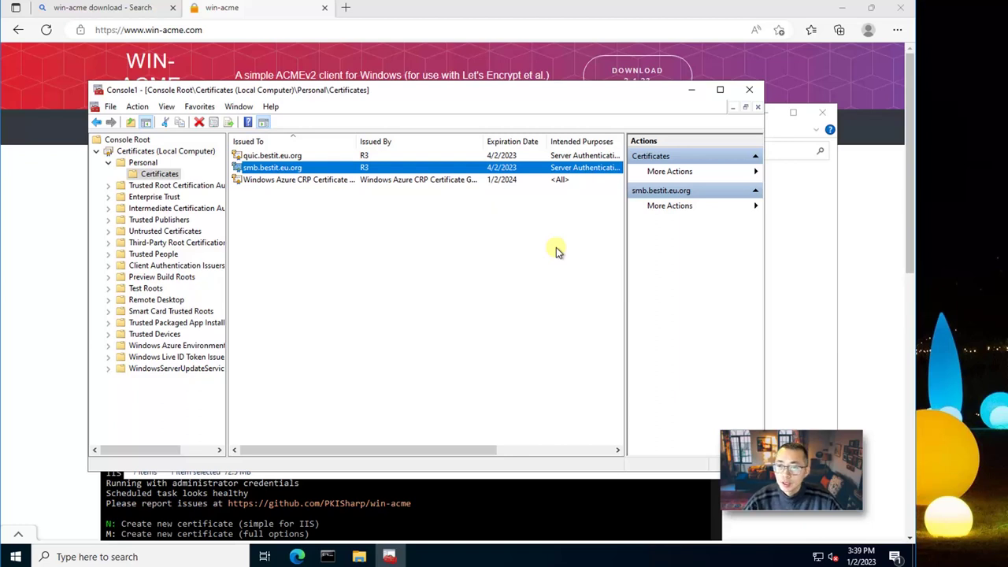
click(313, 156)
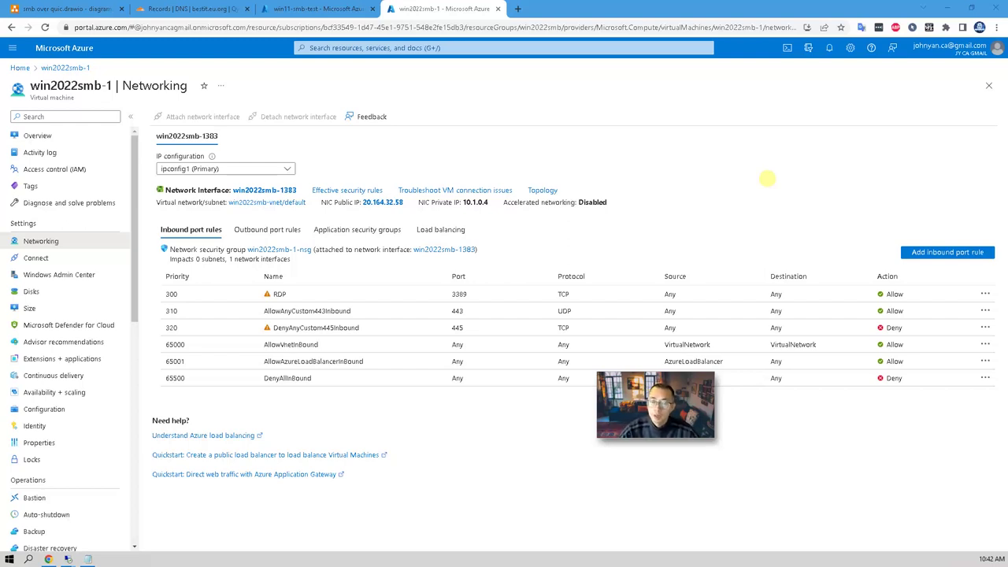
Install Windows Admin Center on win2022smb-1 with inbound port 6516, having Azure open both the inbound and outbound ports.
click(87, 271)
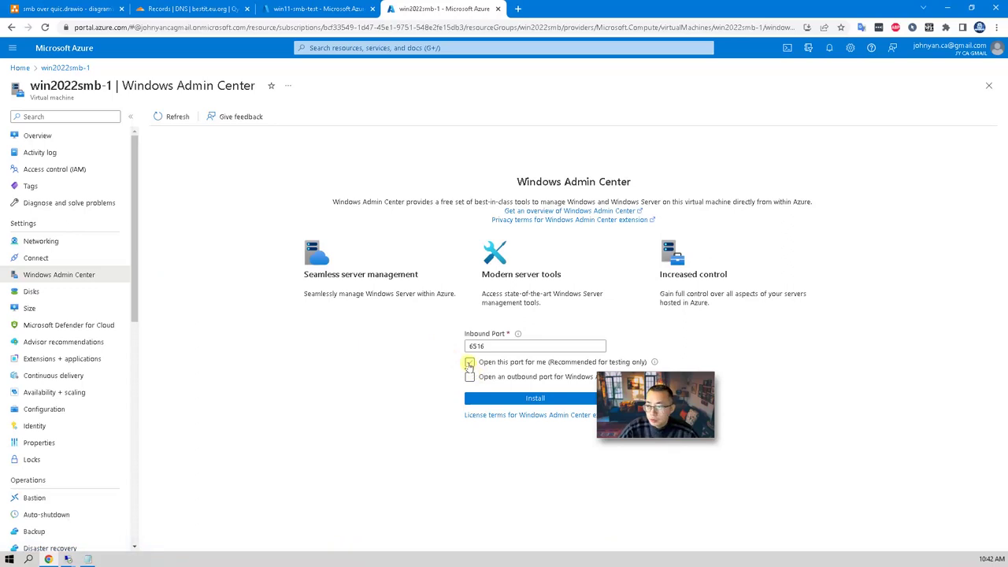
click(470, 363)
click(470, 377)
click(487, 399)
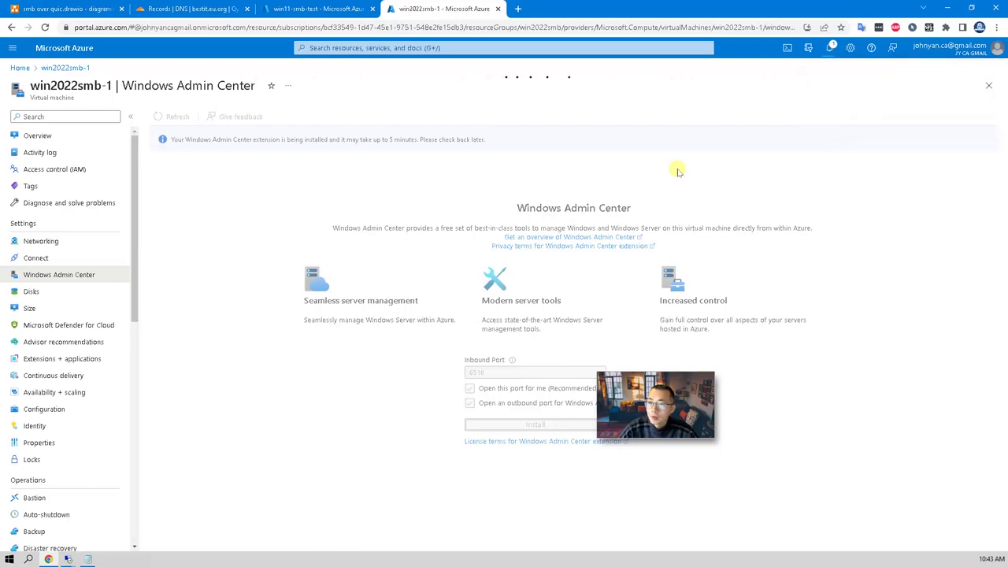
Start a role assignment in win2022smb-1's access control and choose the Windows Admin Center Administrator Login role.
click(104, 178)
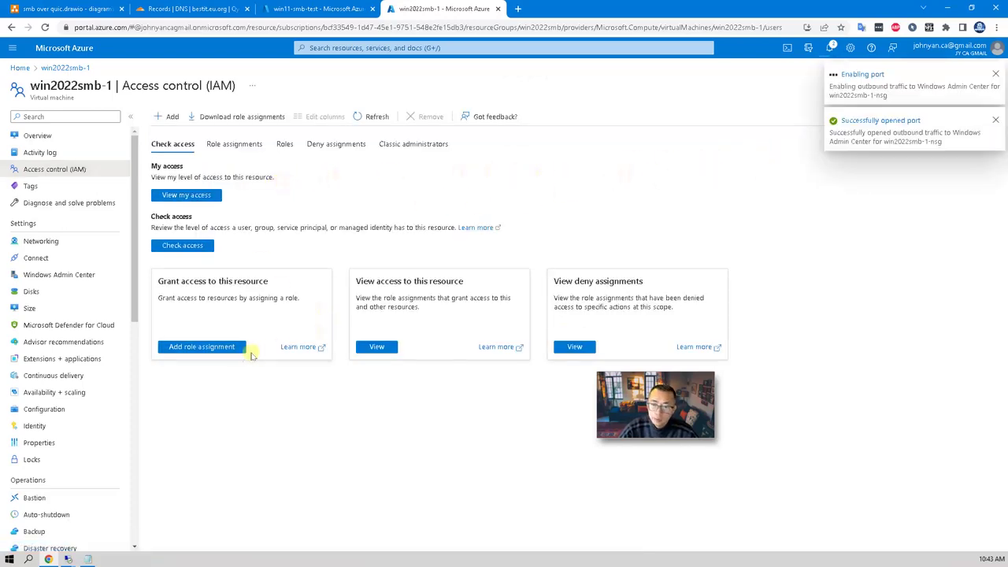
click(201, 348)
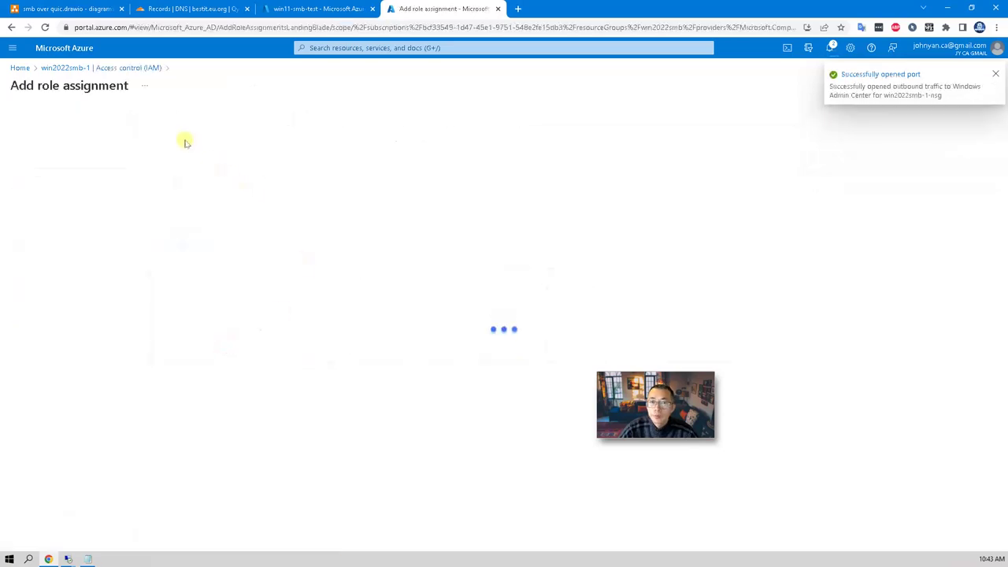
click(63, 200)
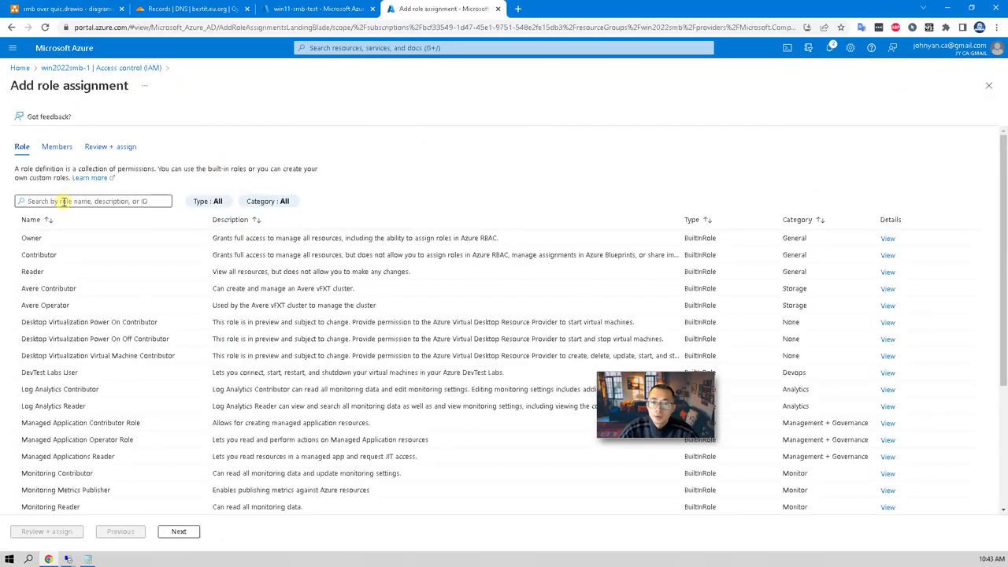
text(admi)
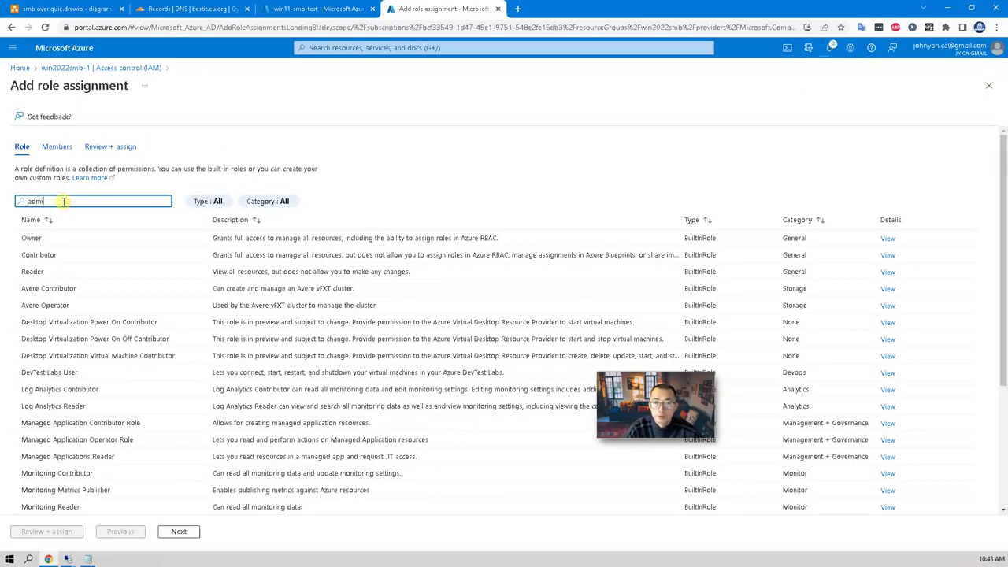
text(n)
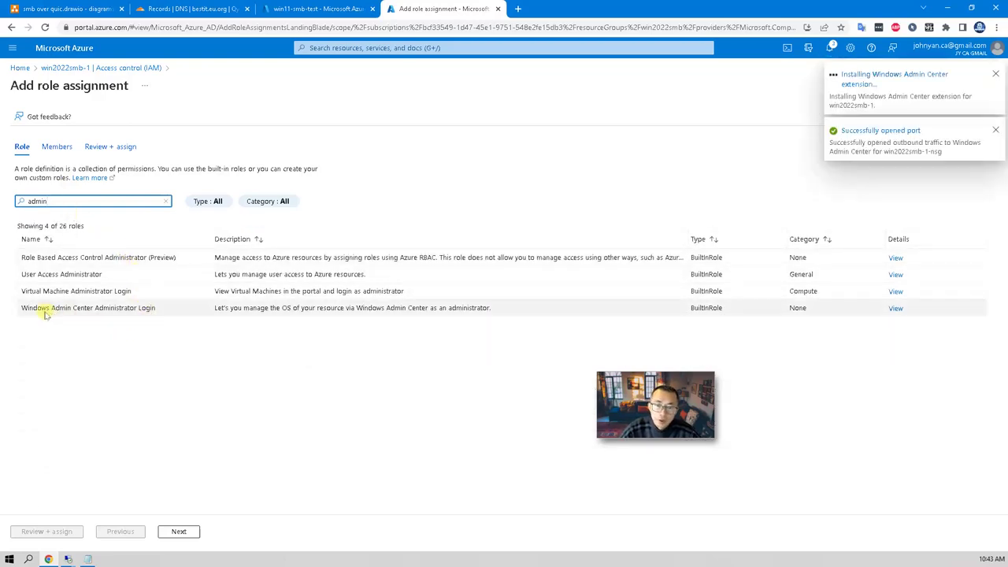
click(130, 309)
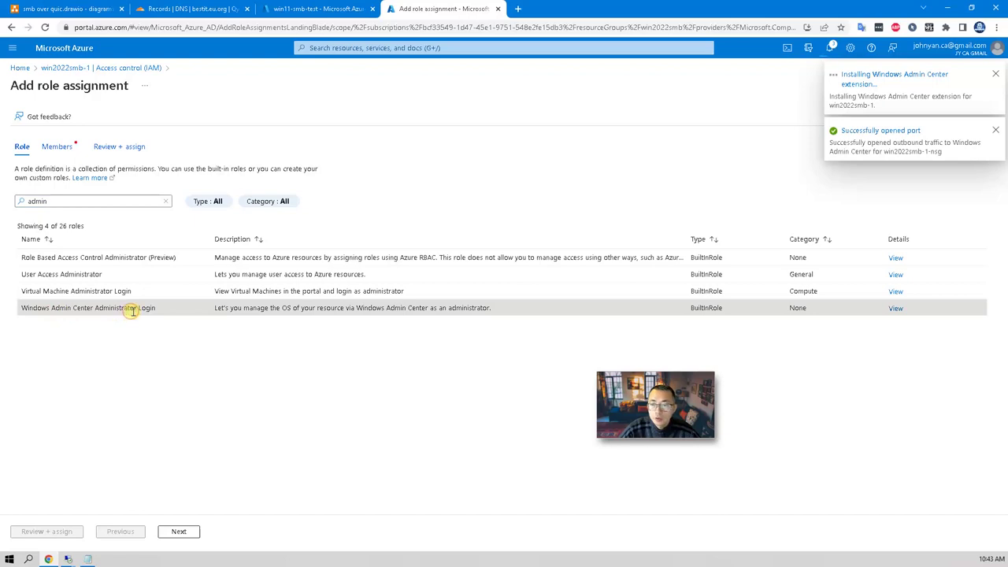
click(179, 533)
Add the signed-in administrator's own user account as the role's member and assign the role.
click(134, 231)
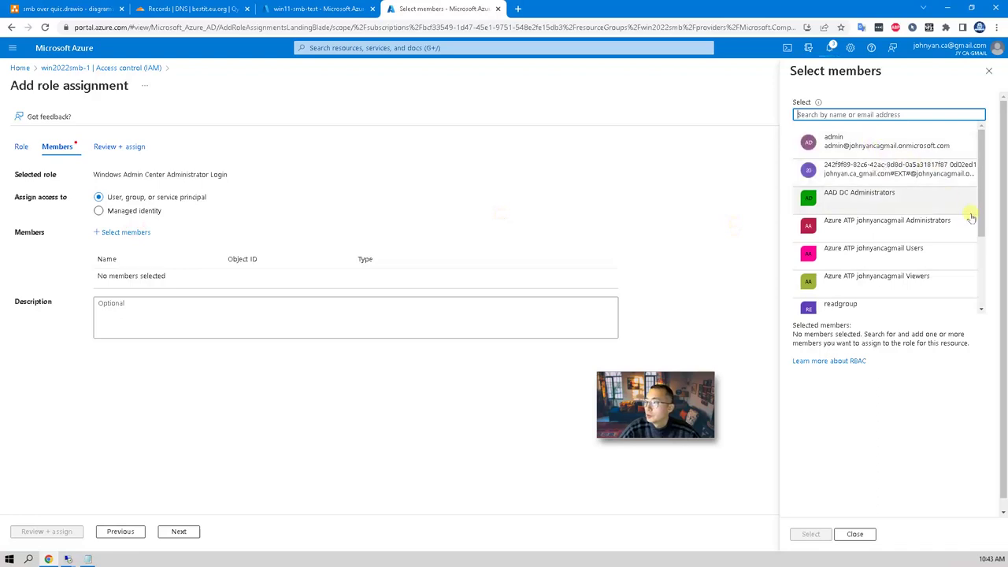
click(902, 169)
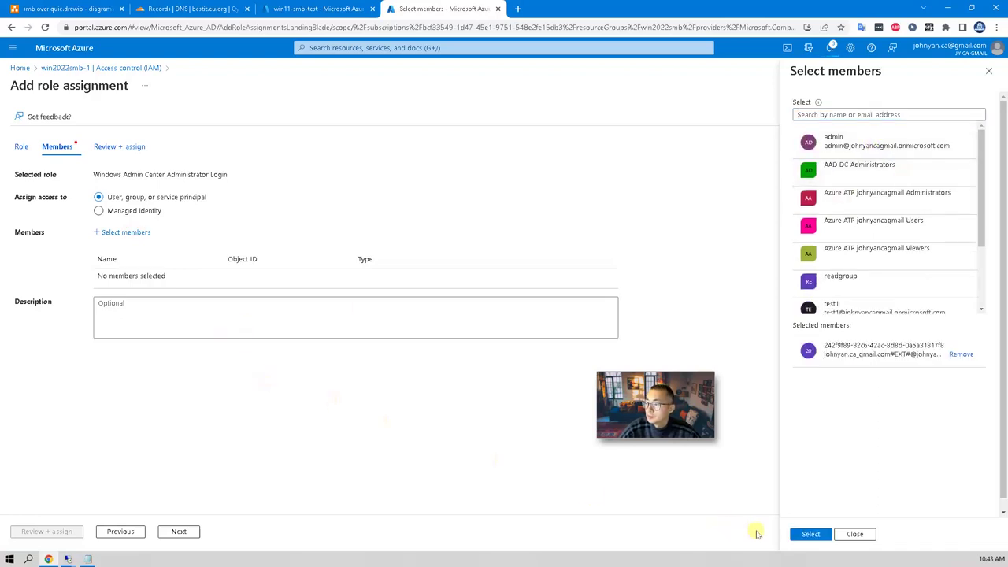
click(810, 534)
click(57, 532)
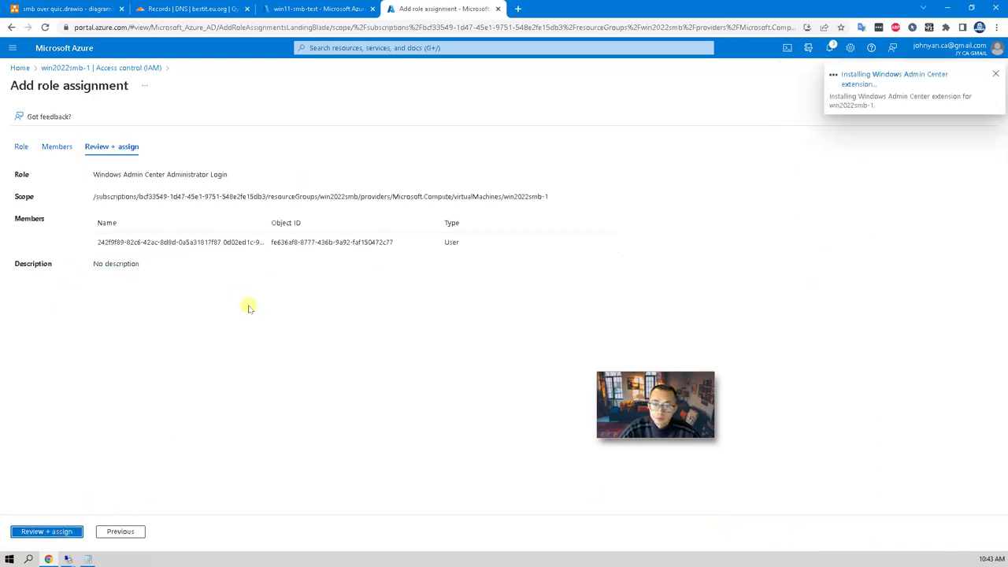
click(63, 532)
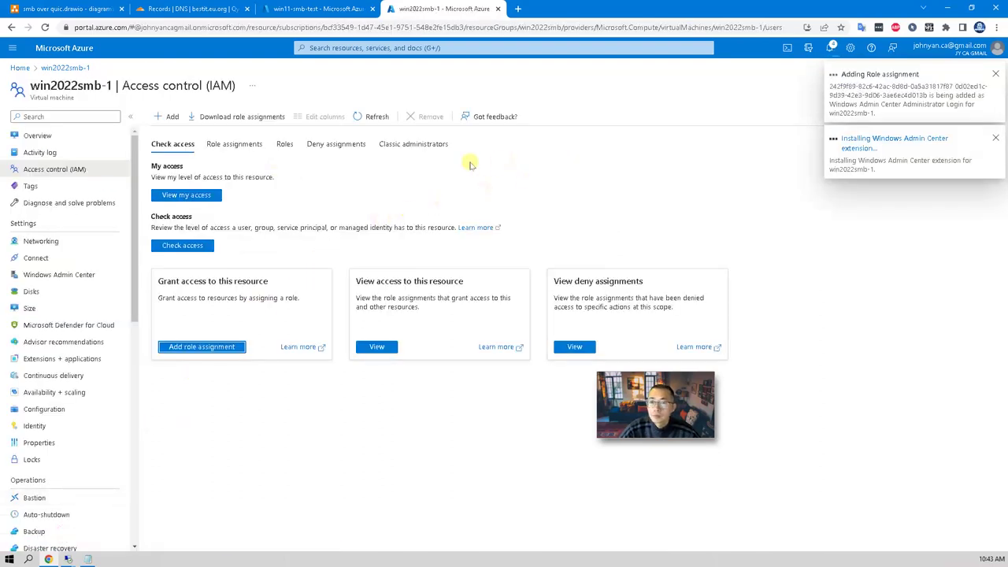
Connect to win2022smb-1 in Windows Admin Center using its public IP address.
click(87, 274)
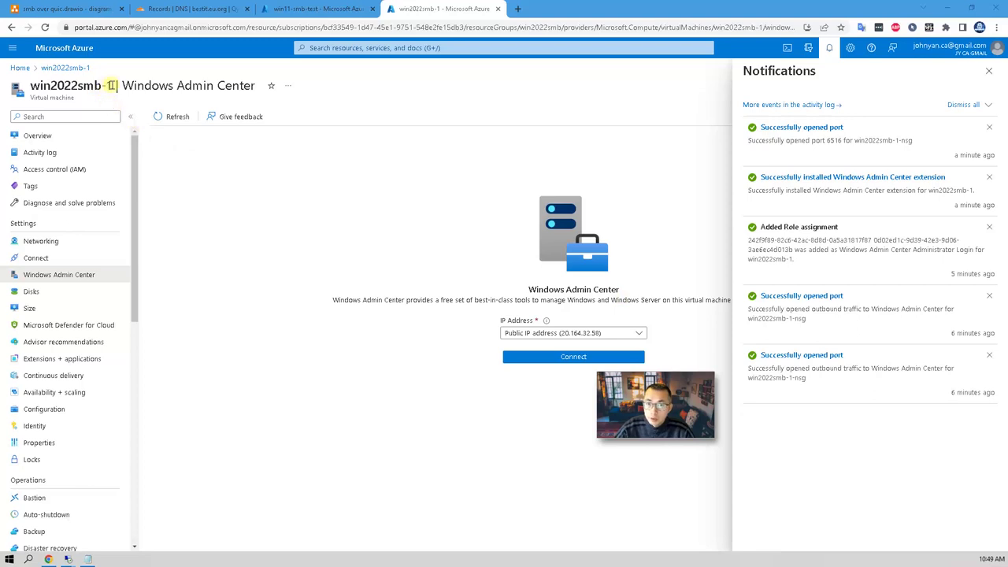
drag(114, 85, 30, 85)
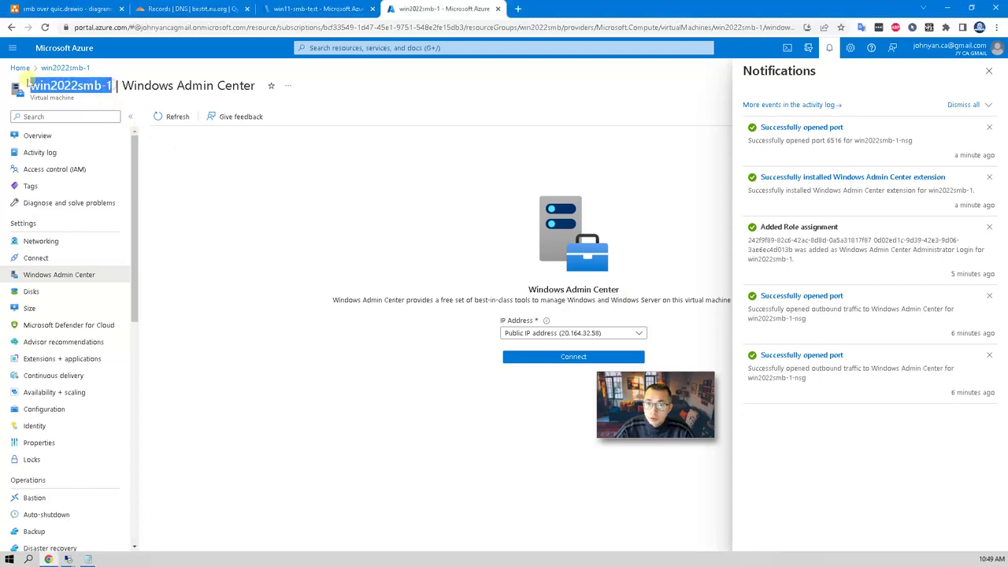
click(540, 356)
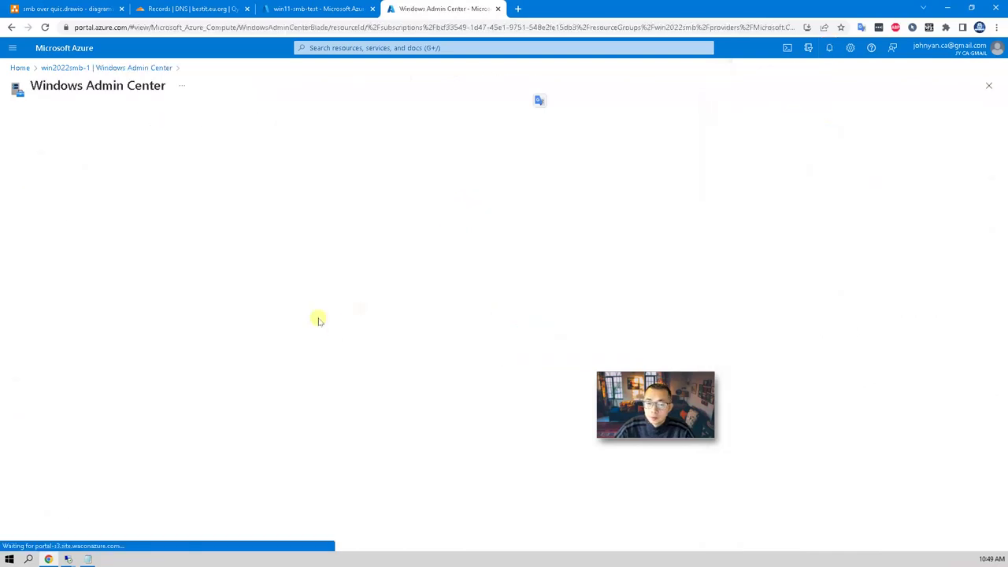
Switch to the server's Remote Desktop session and check its installed programs in Control Panel for Windows Admin Center.
mouse_move(68, 559)
click(75, 526)
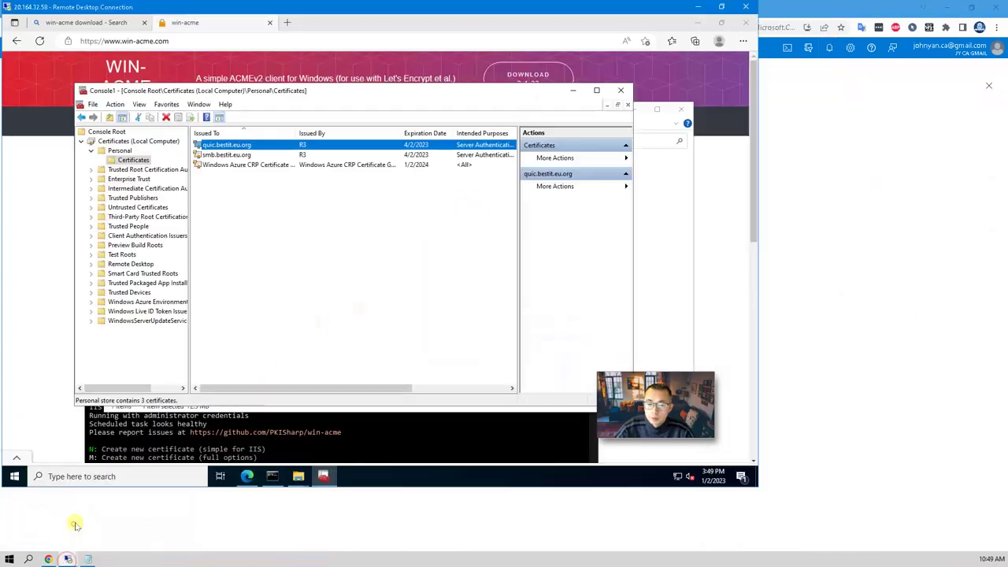
right_click(16, 476)
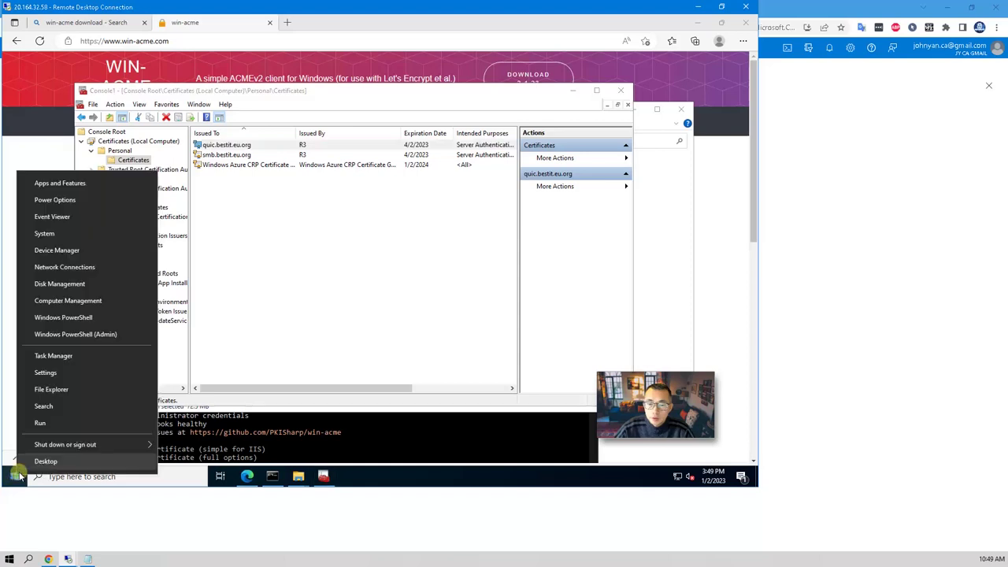
click(99, 374)
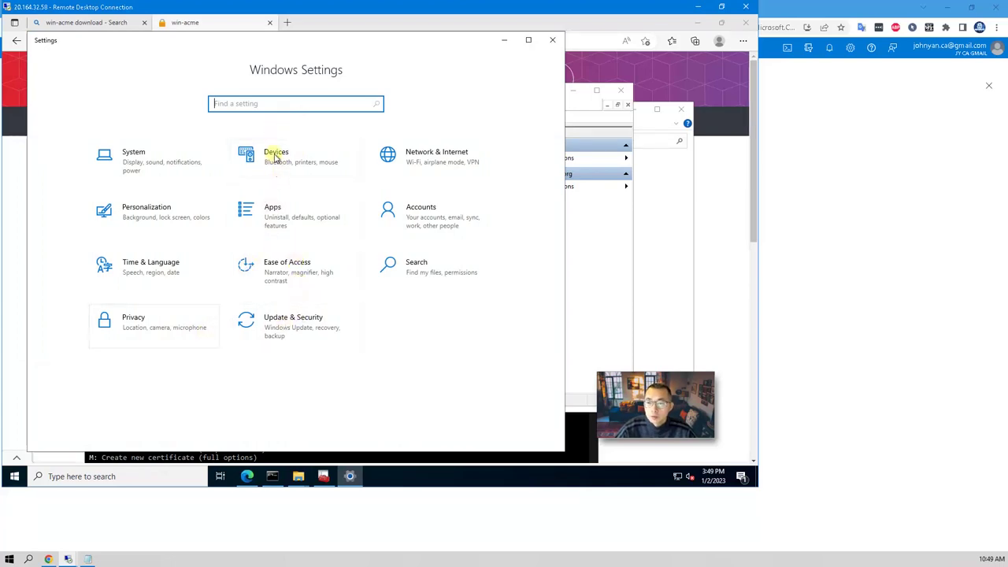
click(20, 476)
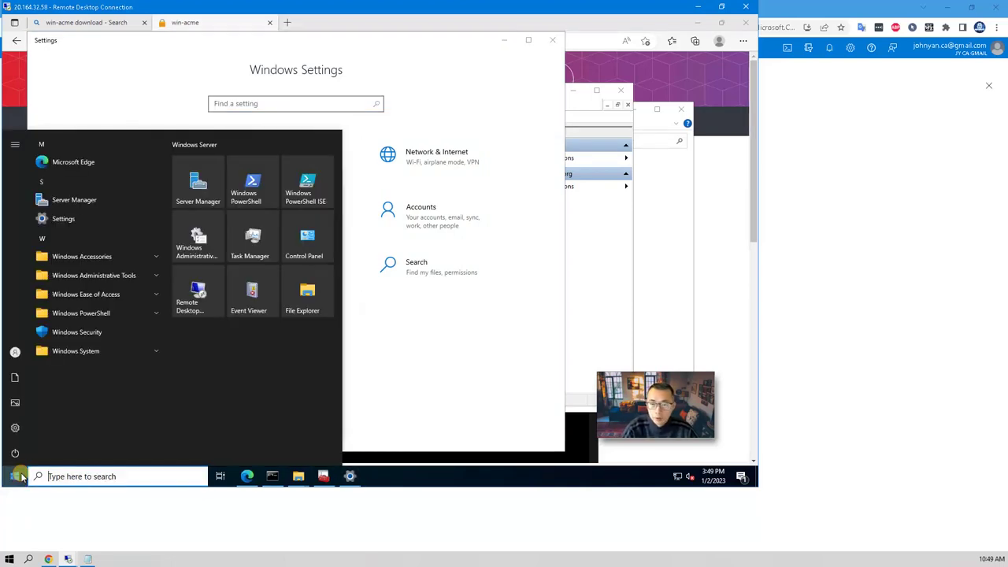
text(control)
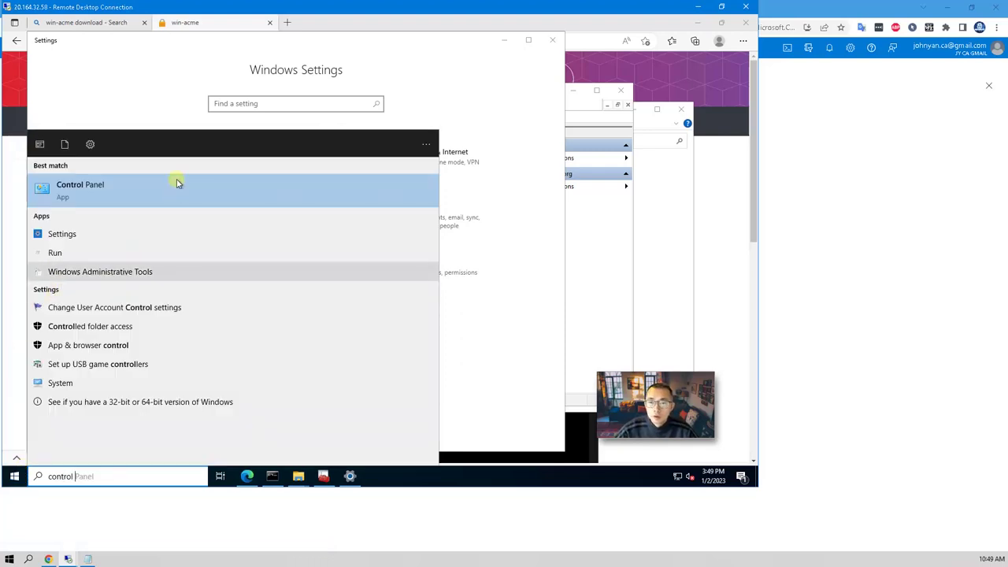
click(174, 180)
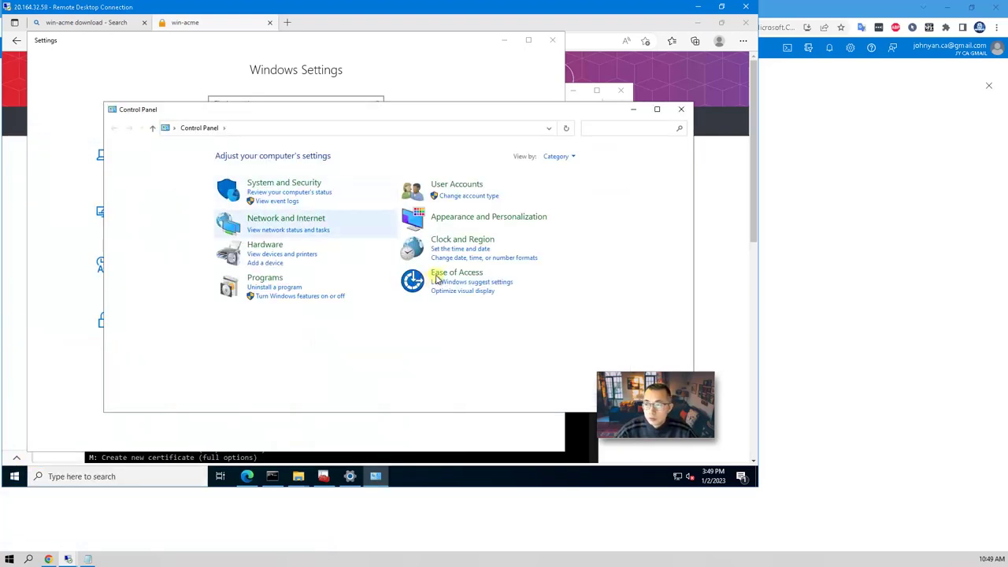
click(273, 279)
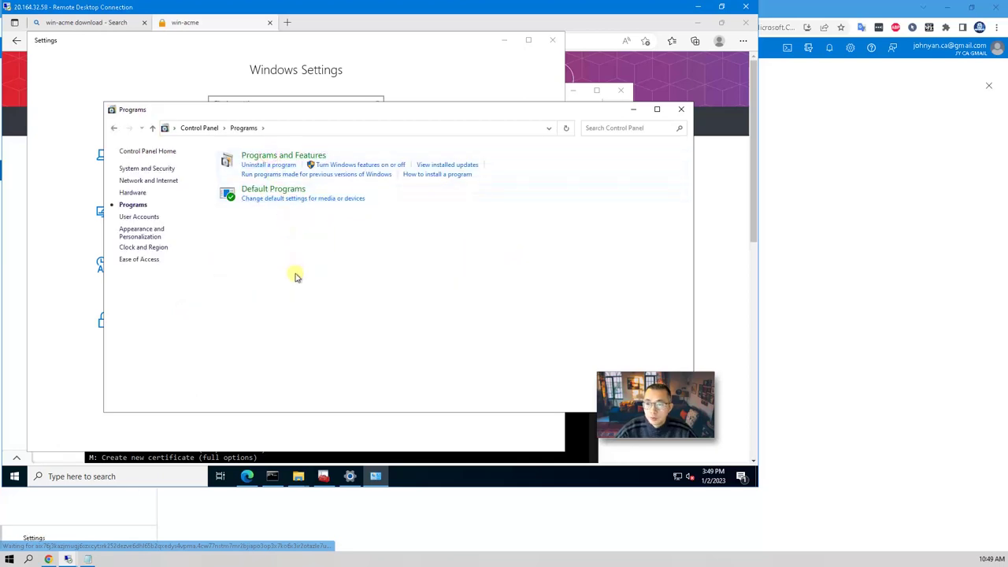
click(269, 165)
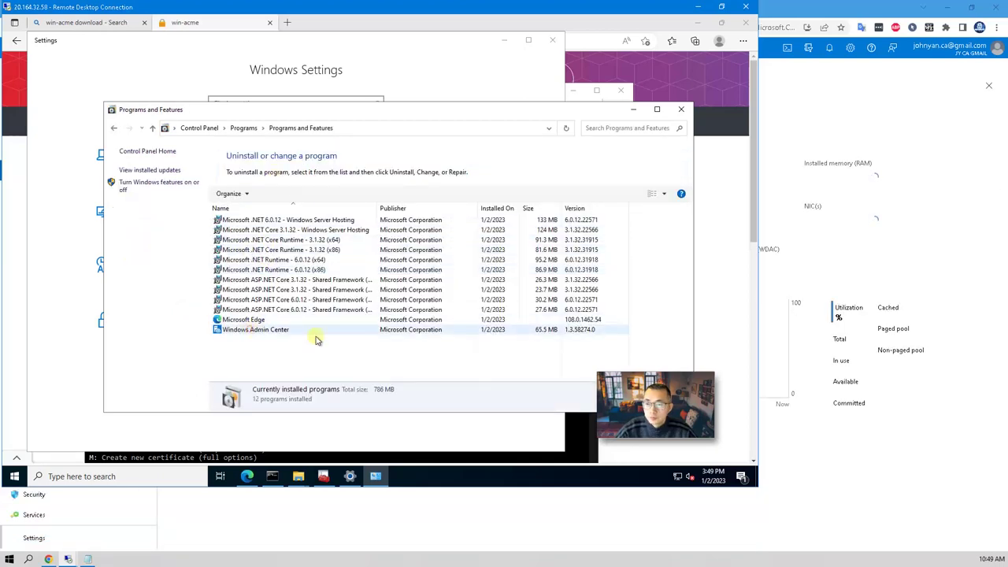
click(315, 332)
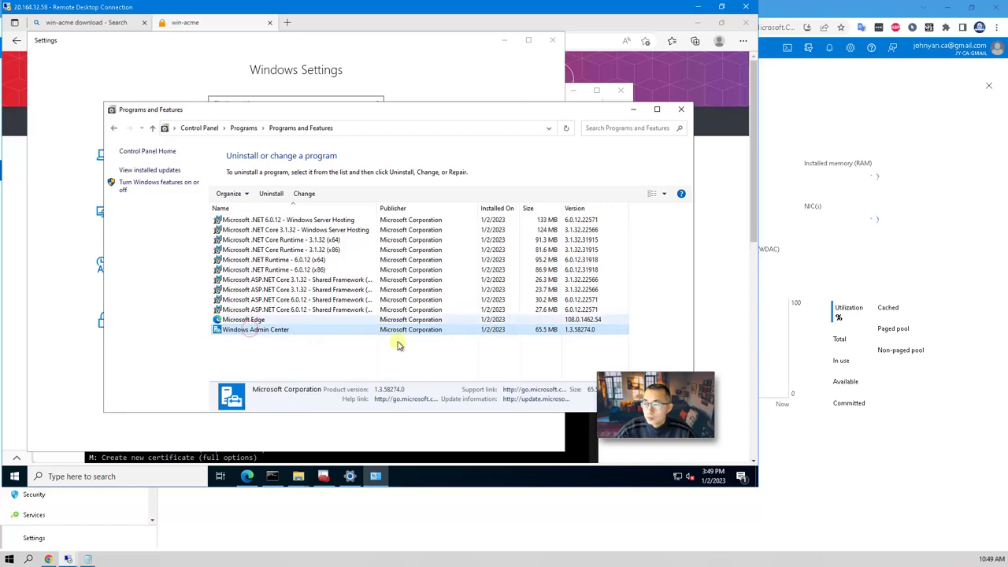
click(700, 8)
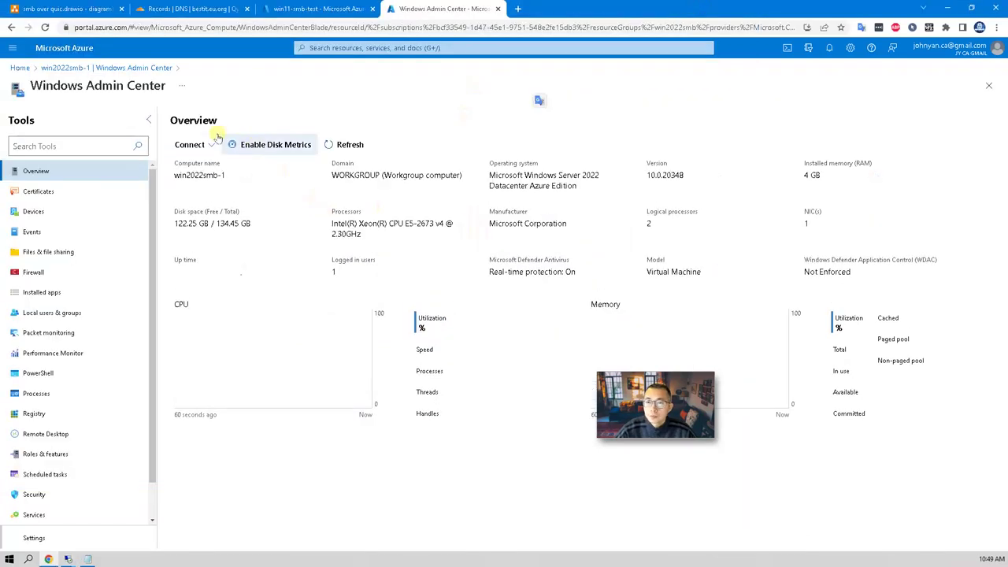
Show the certificates in the Local Machine's My store in Windows Admin Center.
click(115, 191)
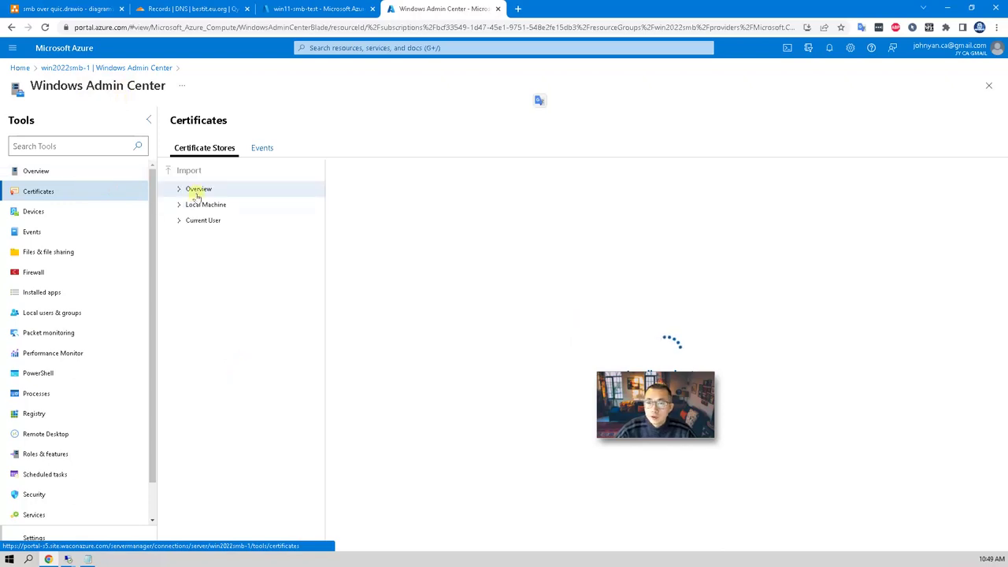
click(180, 206)
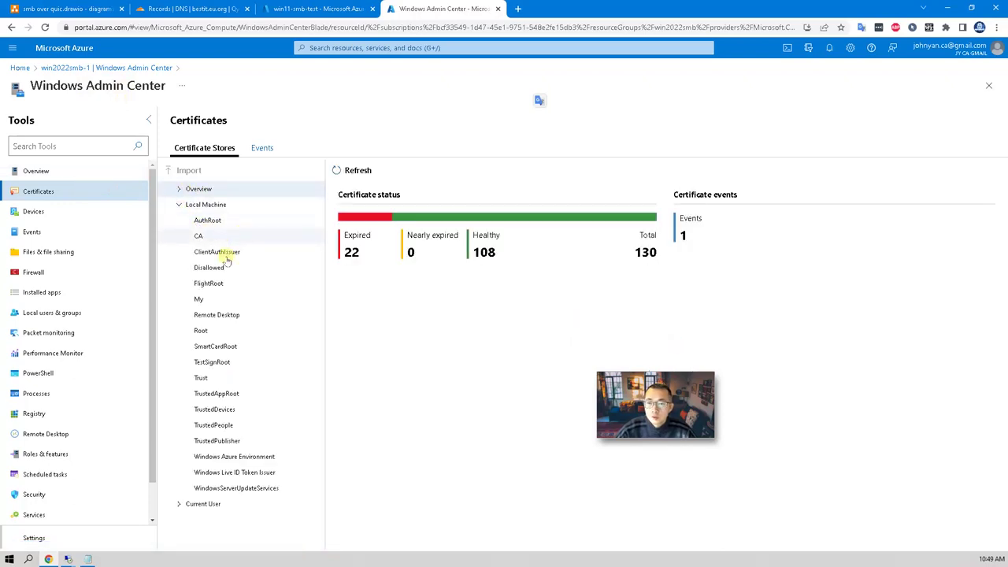
click(224, 300)
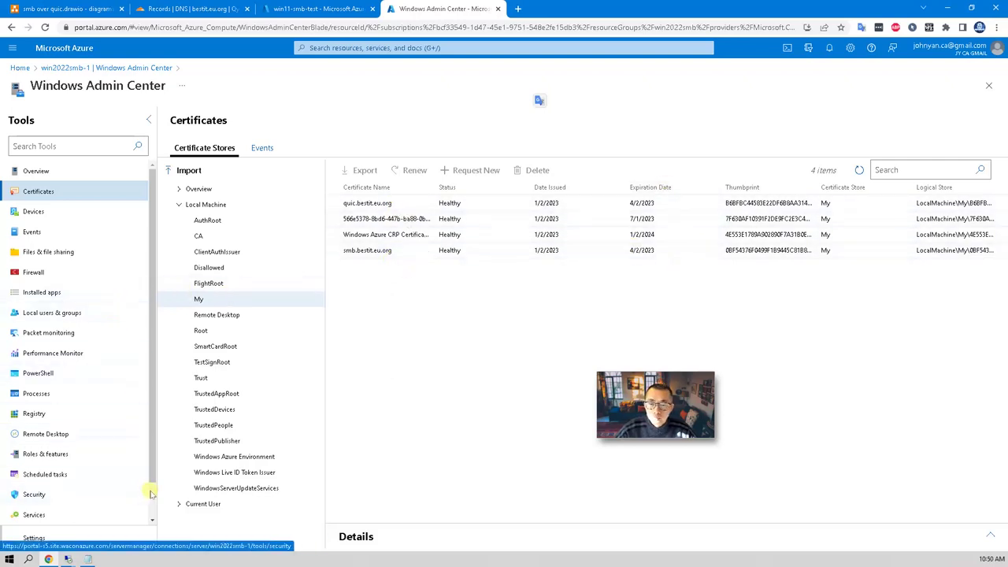
Show the server's file shares in Windows Admin Center's file sharing tool.
scroll(151, 494, down, 1)
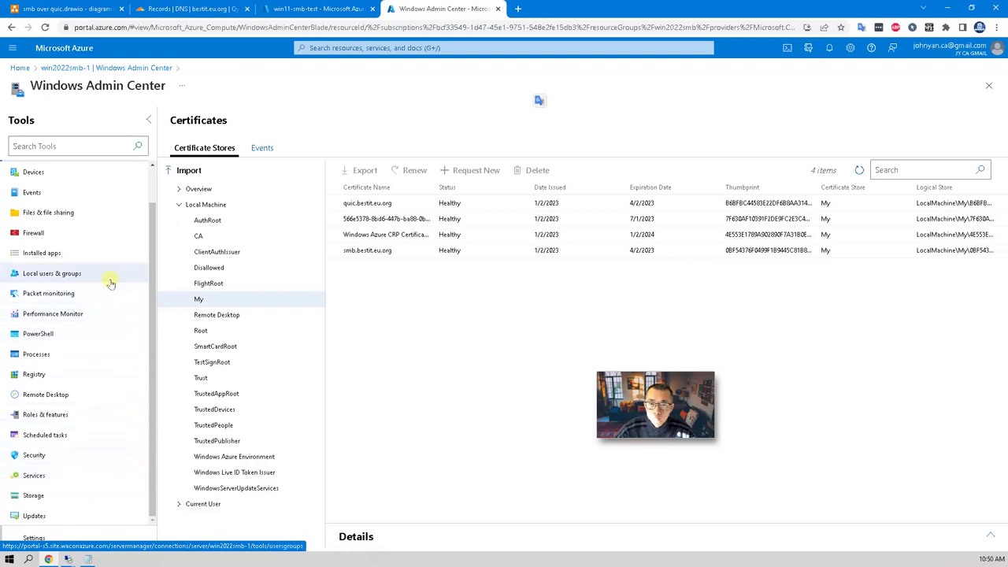
click(107, 213)
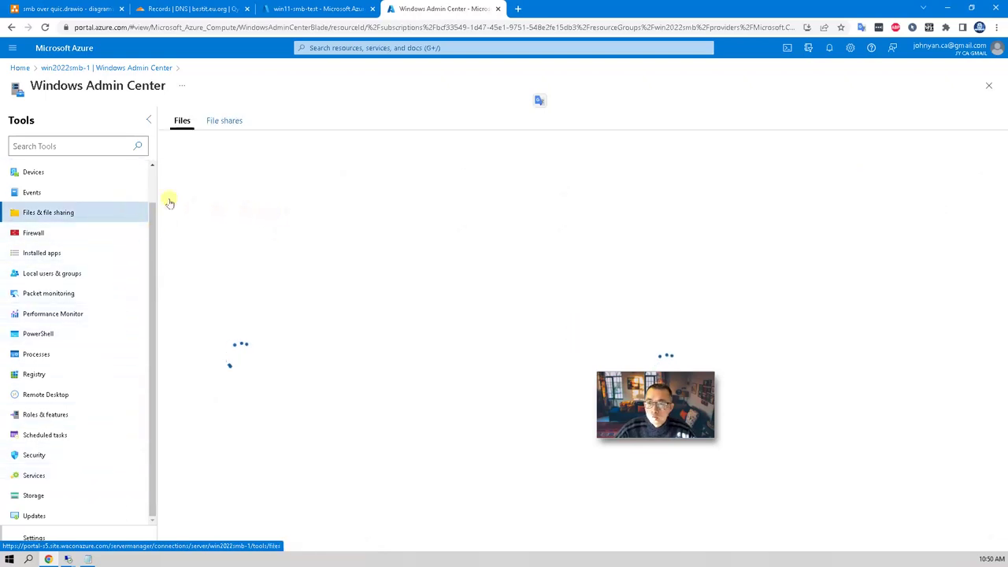
click(230, 122)
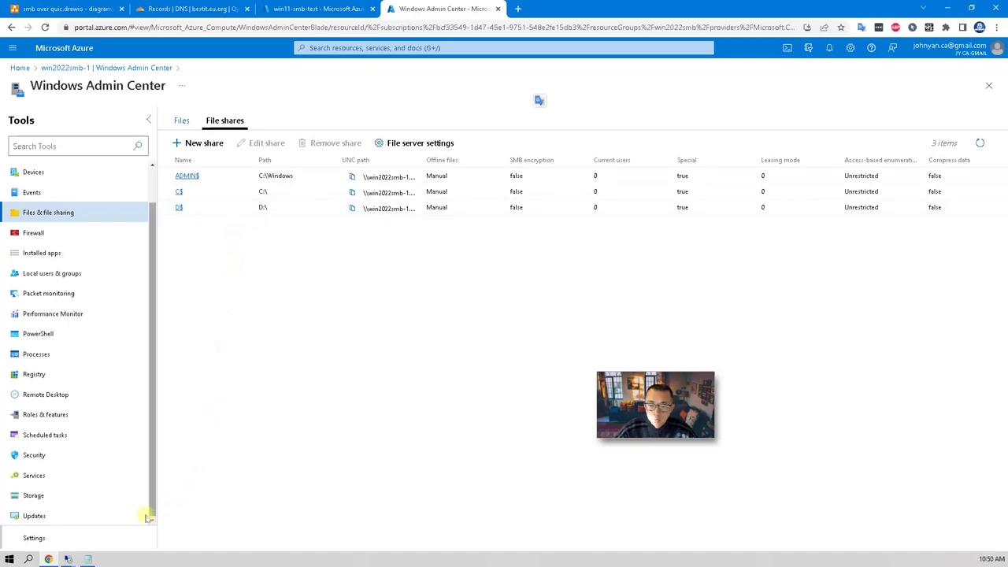
Open the server's File shares (SMB server) settings and examine the SMB over QUIC configuration status.
click(47, 542)
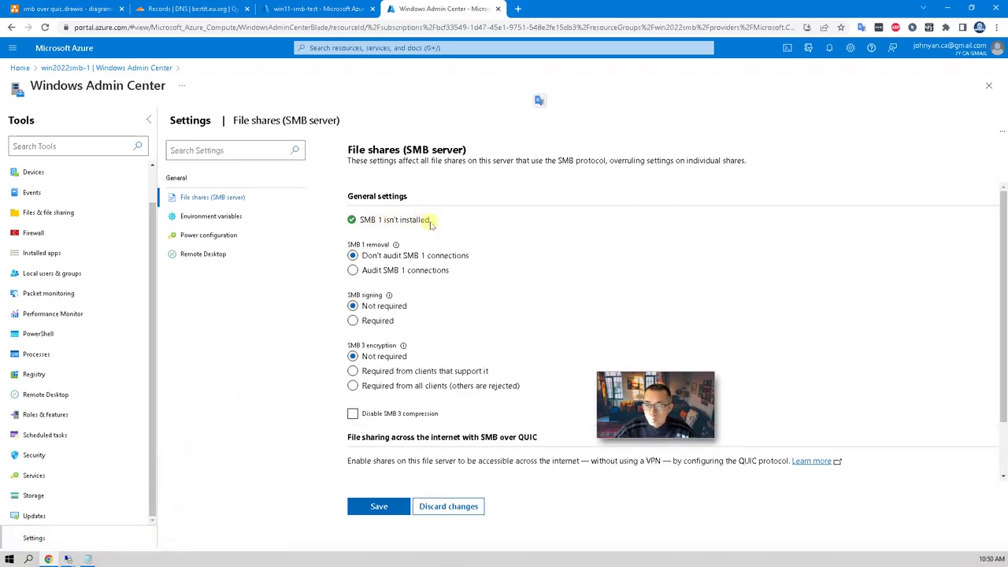
scroll(467, 410, down, 1)
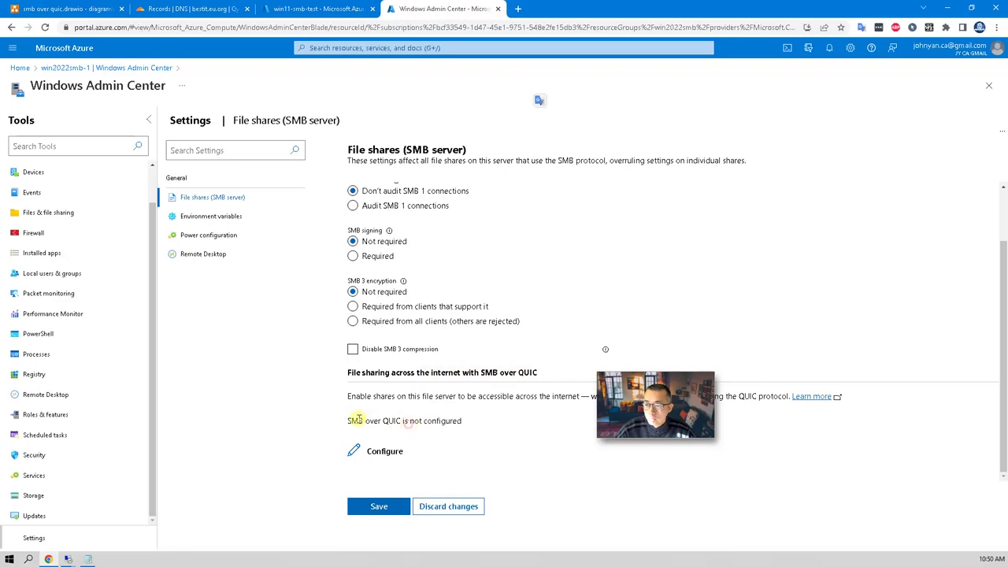
drag(380, 420, 462, 422)
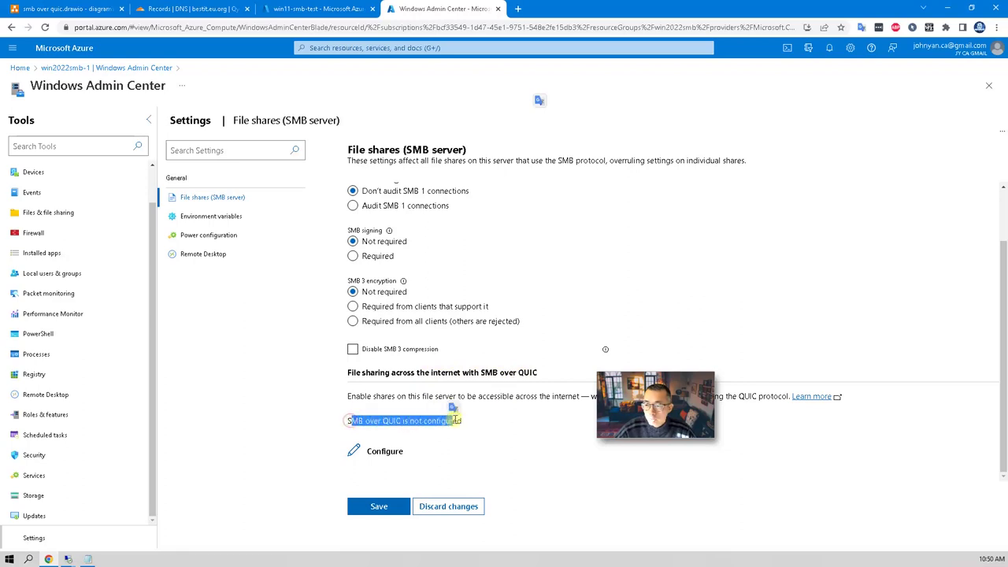
click(465, 421)
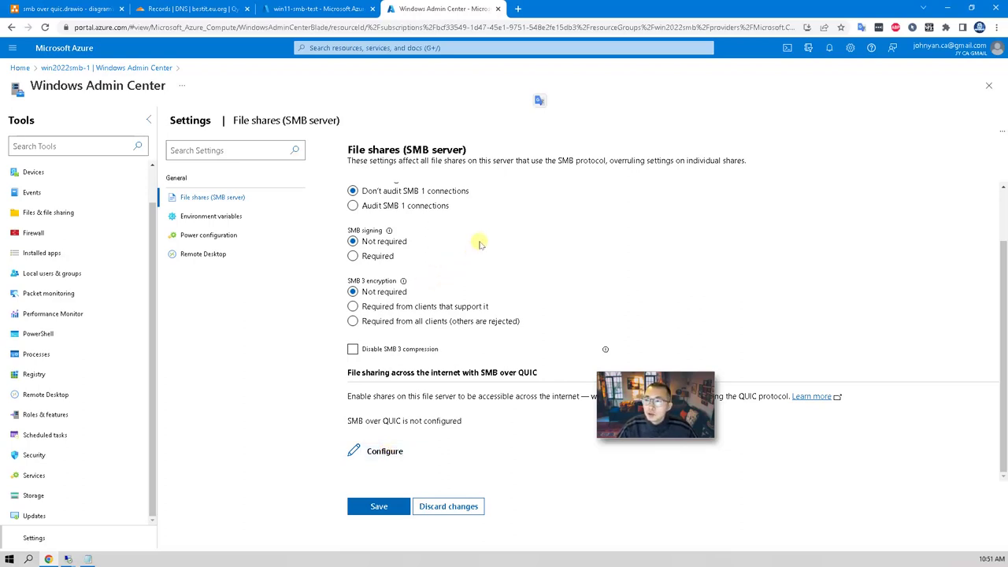
Switch to the Notepad certificate mapping script and examine its $CertName and $Thumbprint values.
click(948, 9)
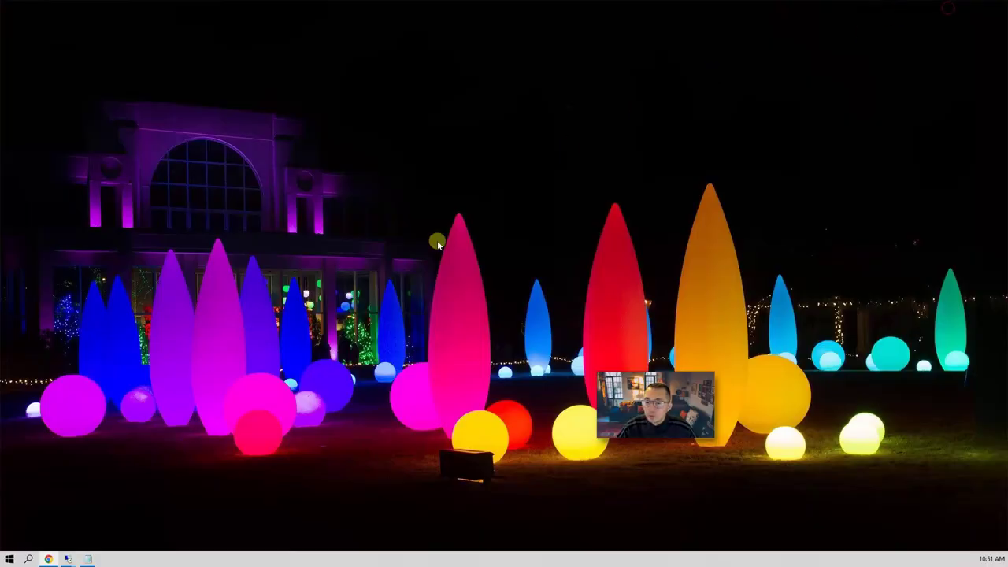
click(88, 558)
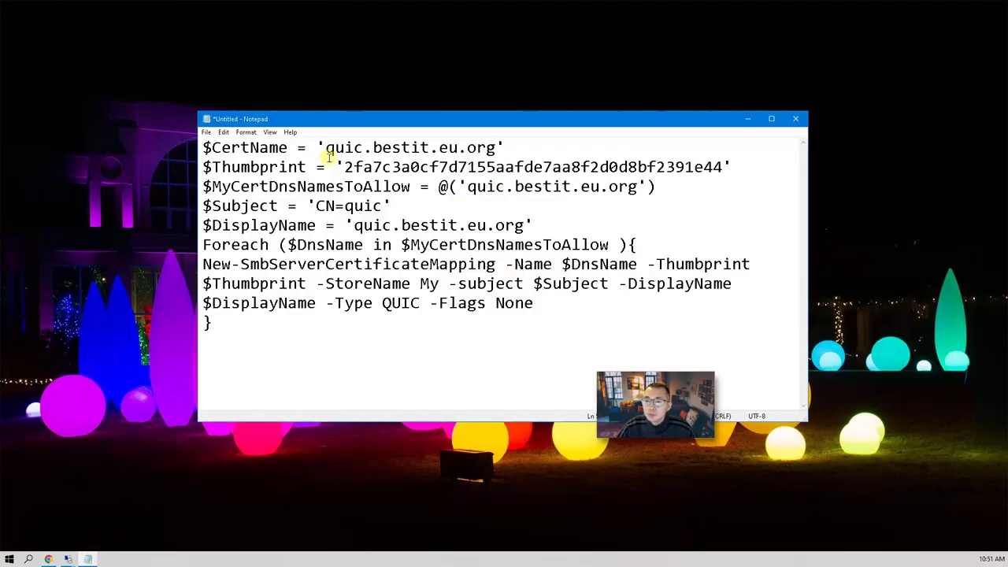
drag(326, 147, 493, 147)
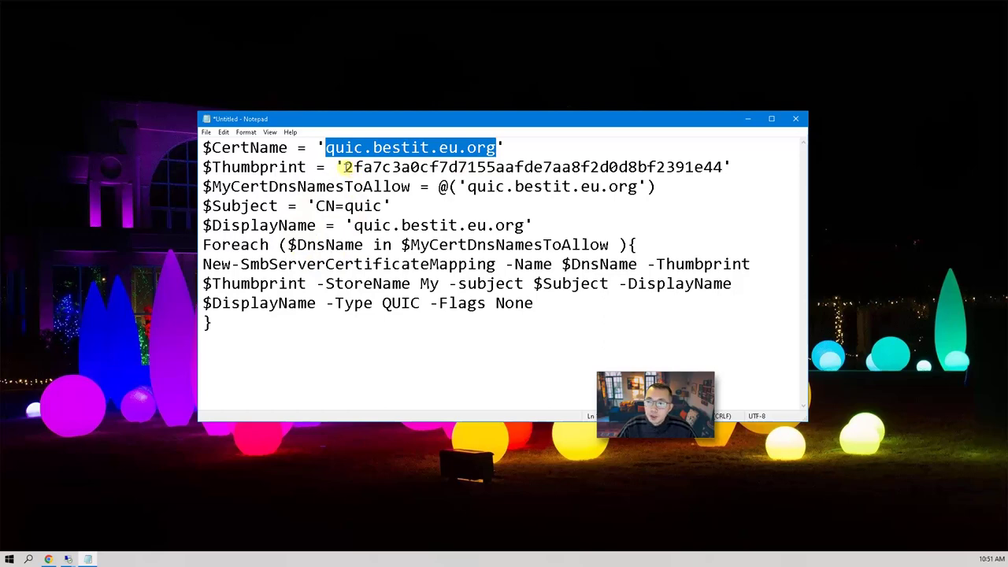
drag(345, 167, 725, 166)
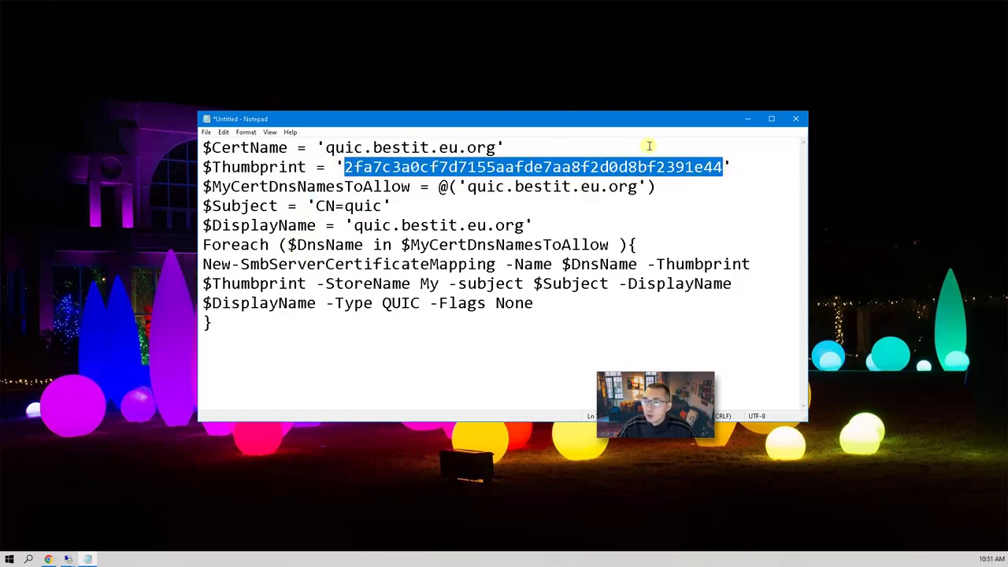
drag(506, 118, 661, 71)
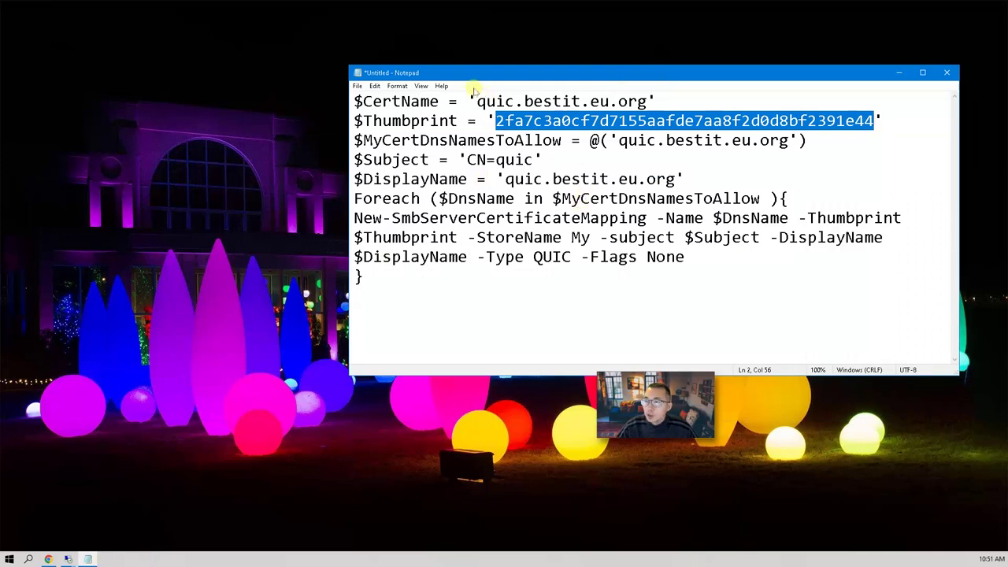
drag(476, 102, 648, 103)
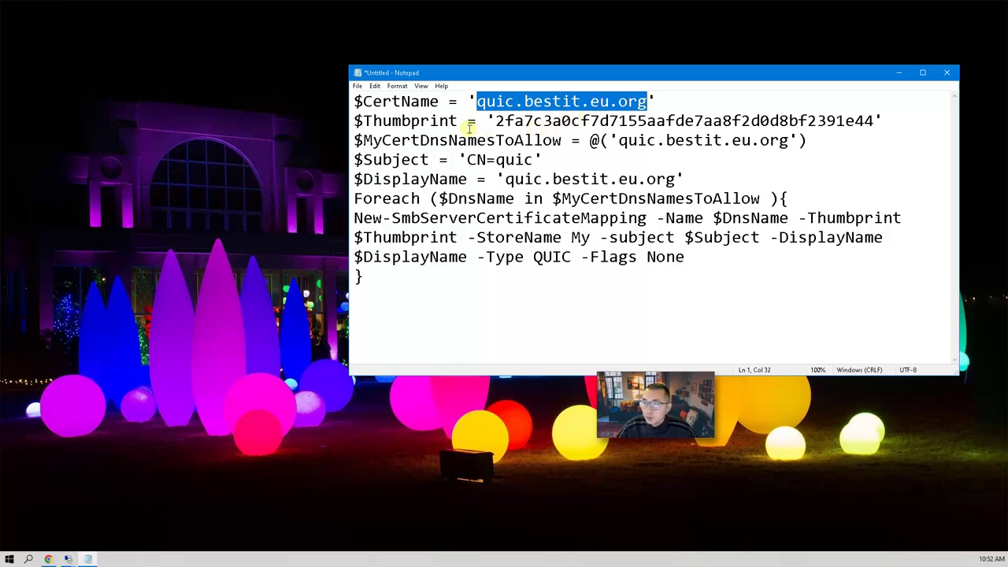
Switch to the server's Remote Desktop session and close the Programs and Features and Windows Settings windows.
click(69, 559)
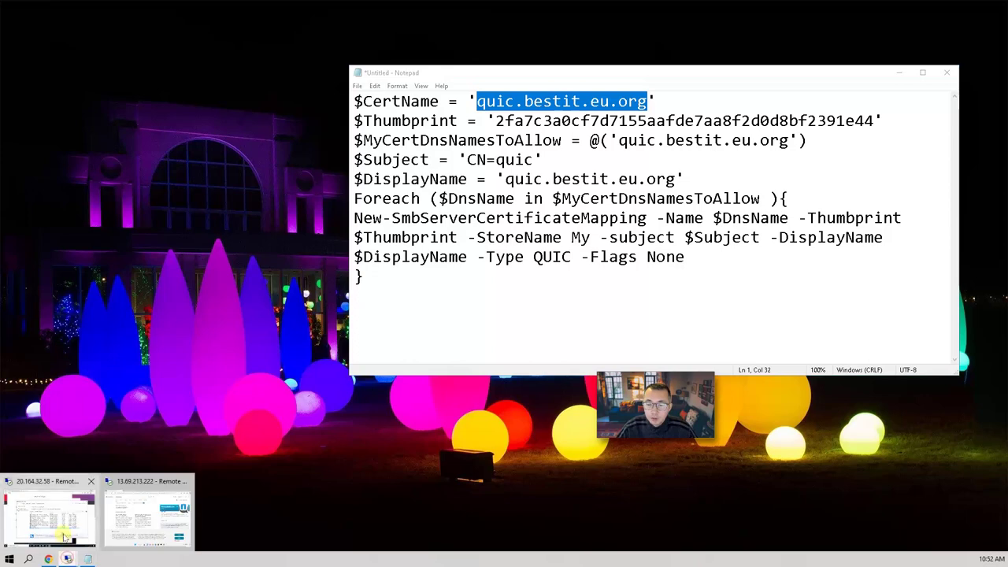
click(63, 516)
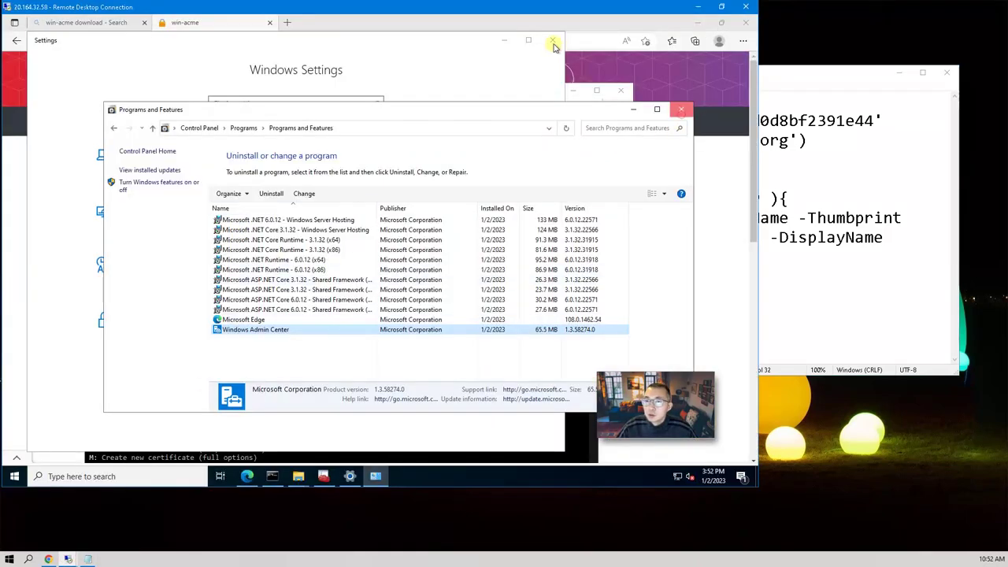
click(682, 109)
click(552, 40)
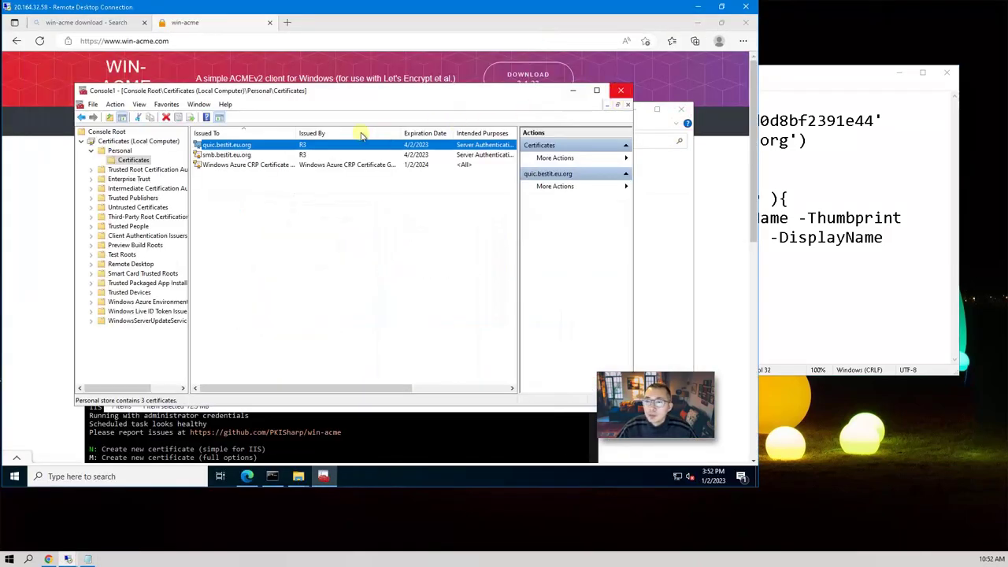
Open the quic.bestit.eu.org certificate in the Personal store and copy its thumbprint from the certificate details.
double_click(254, 150)
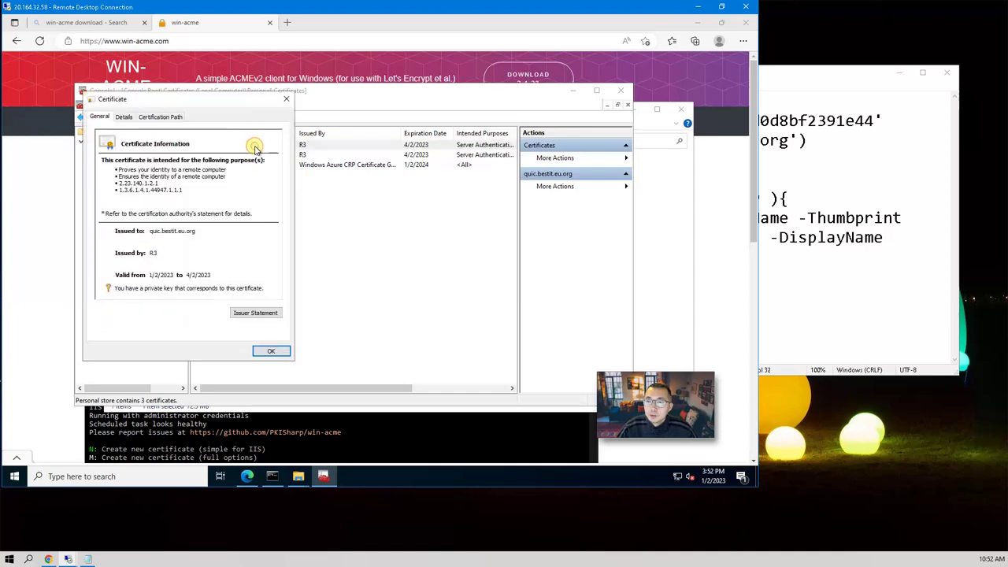
click(160, 116)
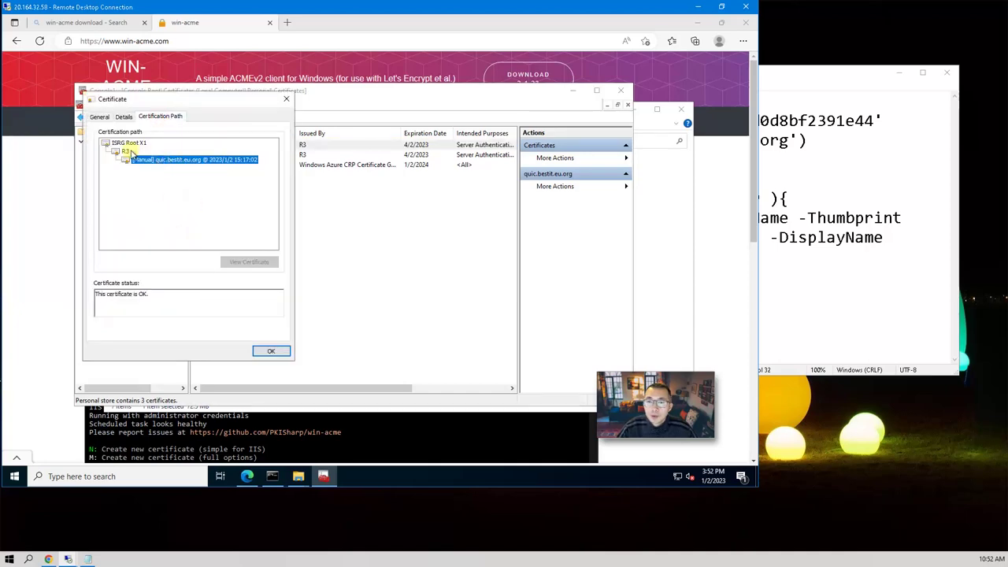
click(124, 118)
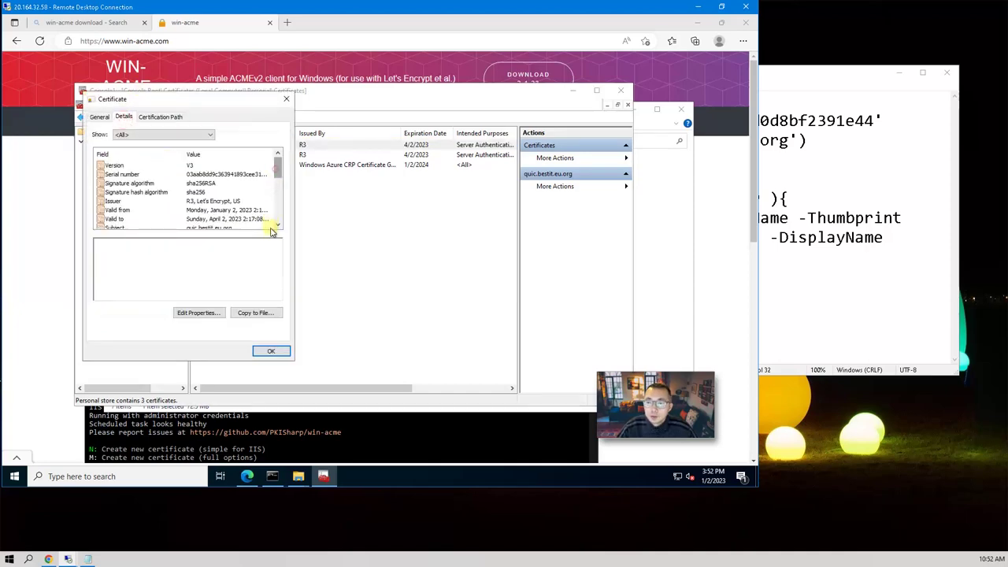
scroll(273, 226, down, 3)
click(118, 211)
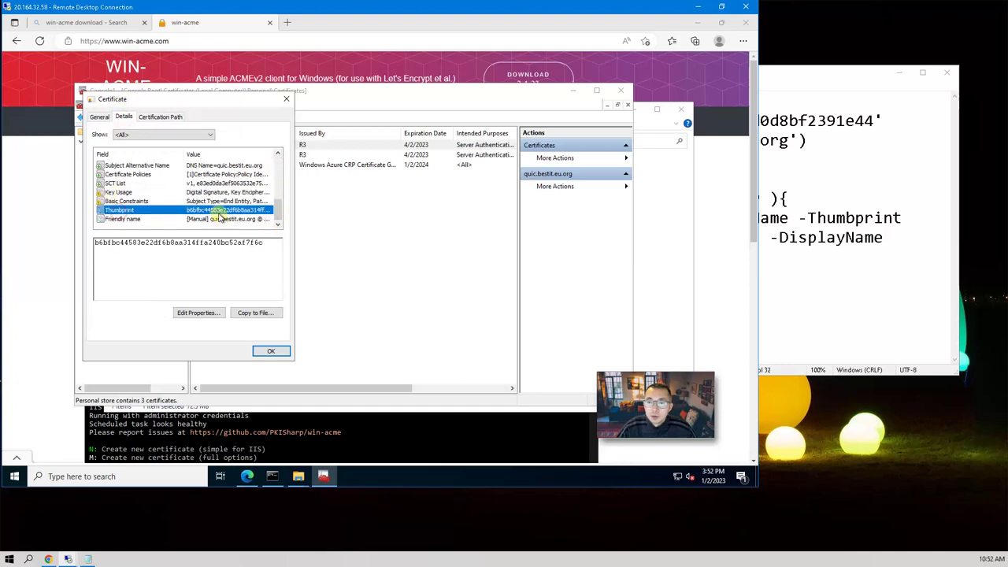
drag(266, 245, 55, 247)
key(ctrl+c)
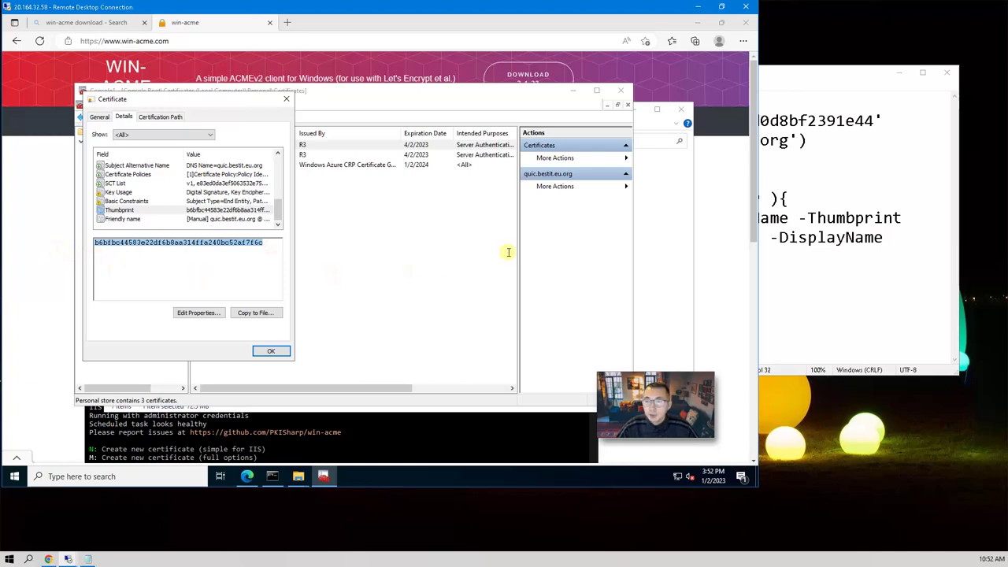
Replace the $Thumbprint value in the Notepad script with the copied thumbprint and review the DNS name, subject and display name values.
click(810, 180)
drag(874, 120, 507, 123)
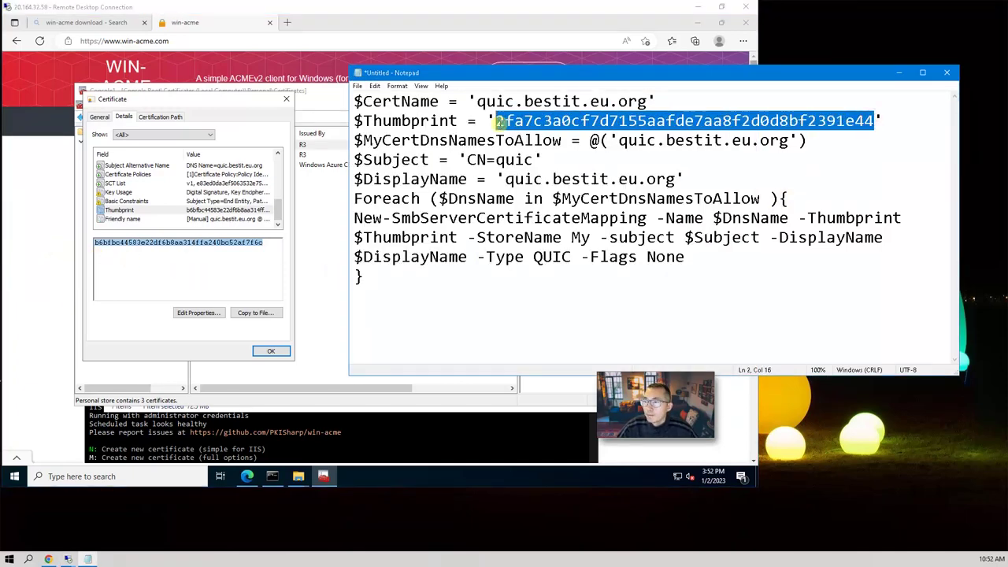
key(ctrl+v)
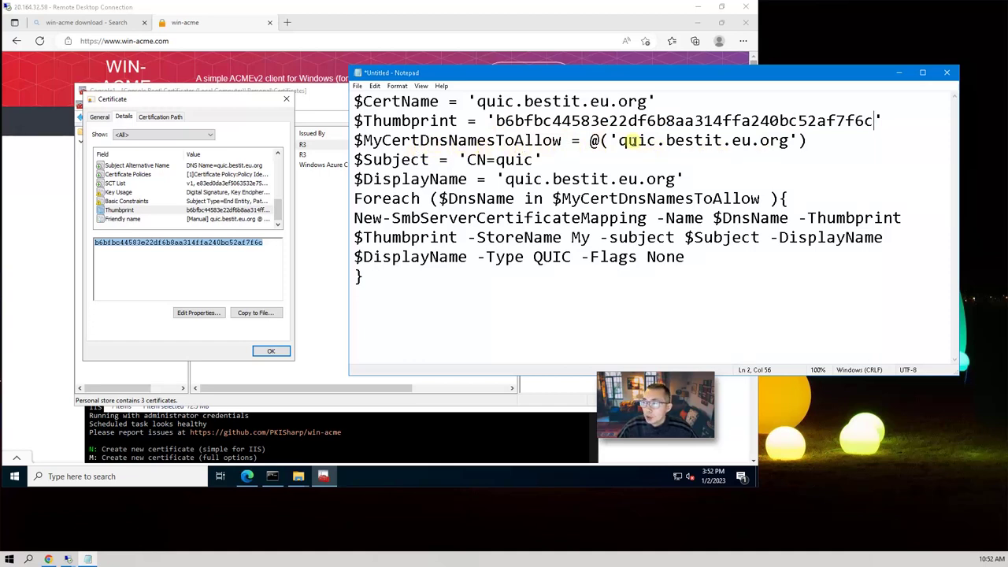
drag(619, 140, 786, 141)
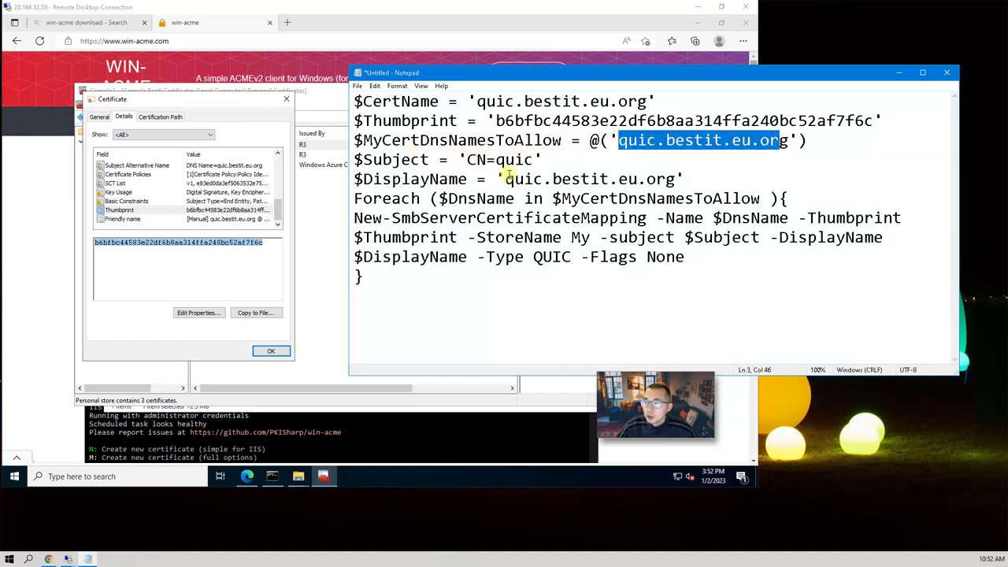
drag(468, 159, 676, 180)
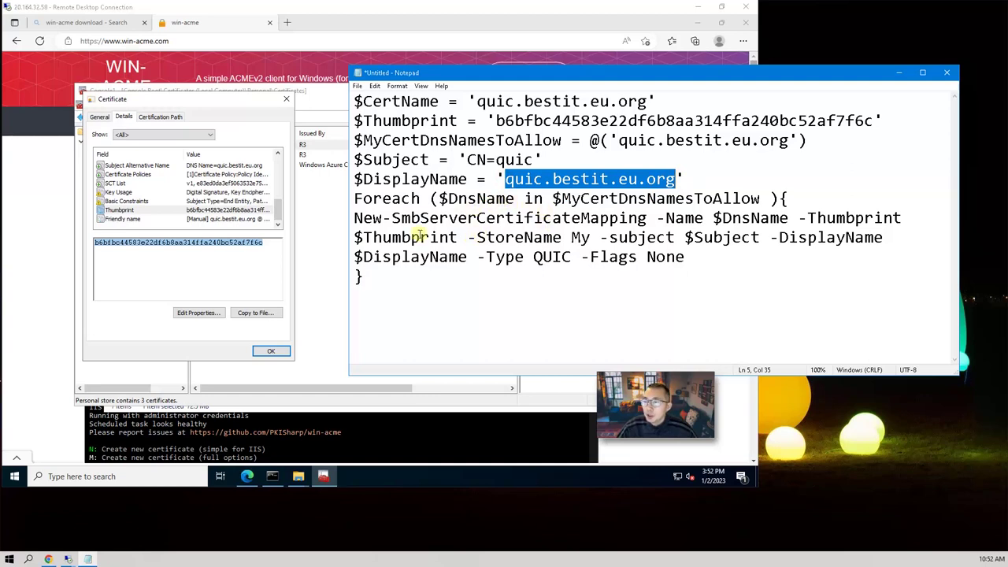
Copy the whole New-SmbServerCertificateMapping script from Notepad and run it in the server's PowerShell session.
drag(369, 287, 338, 101)
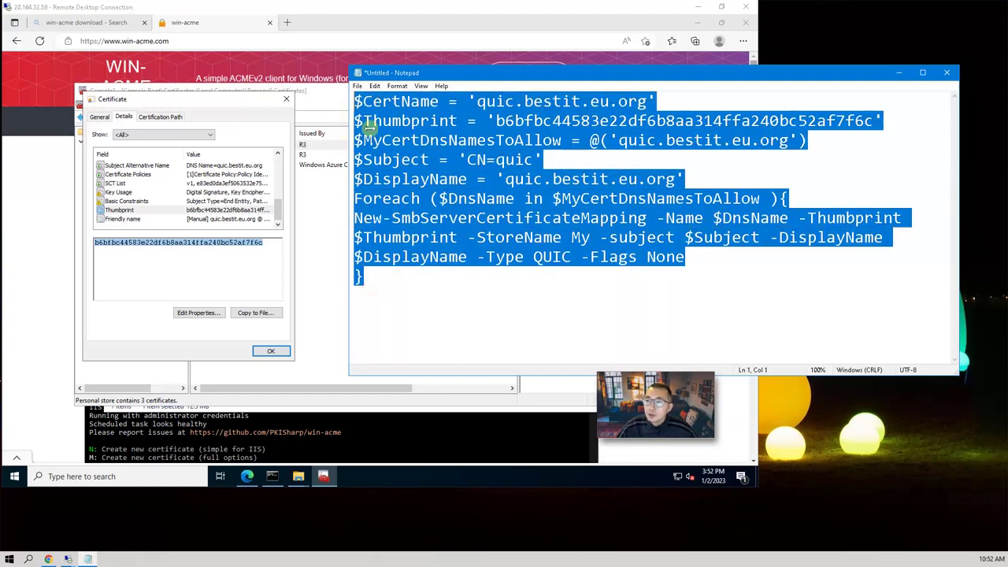
right_click(428, 156)
click(461, 193)
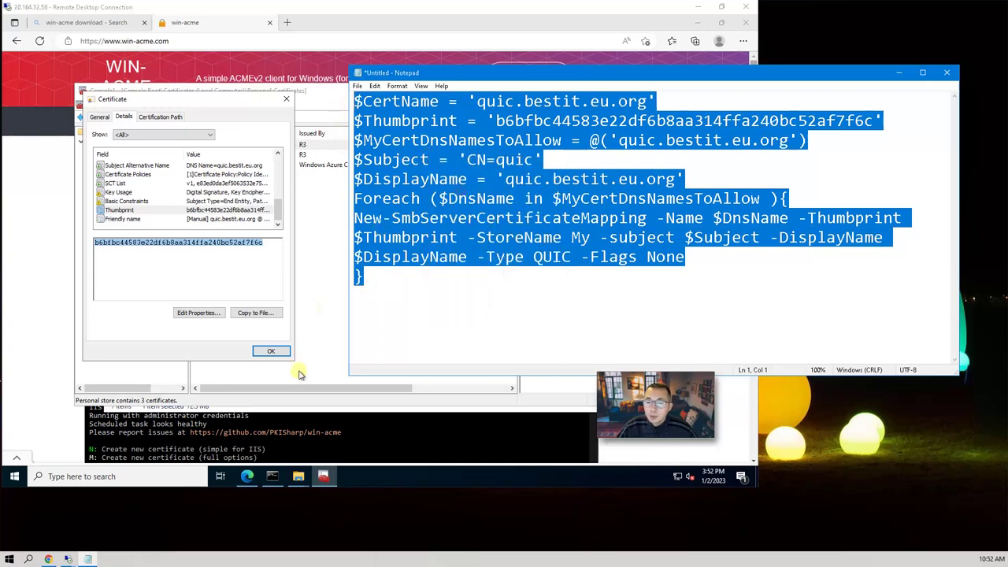
click(274, 477)
click(275, 477)
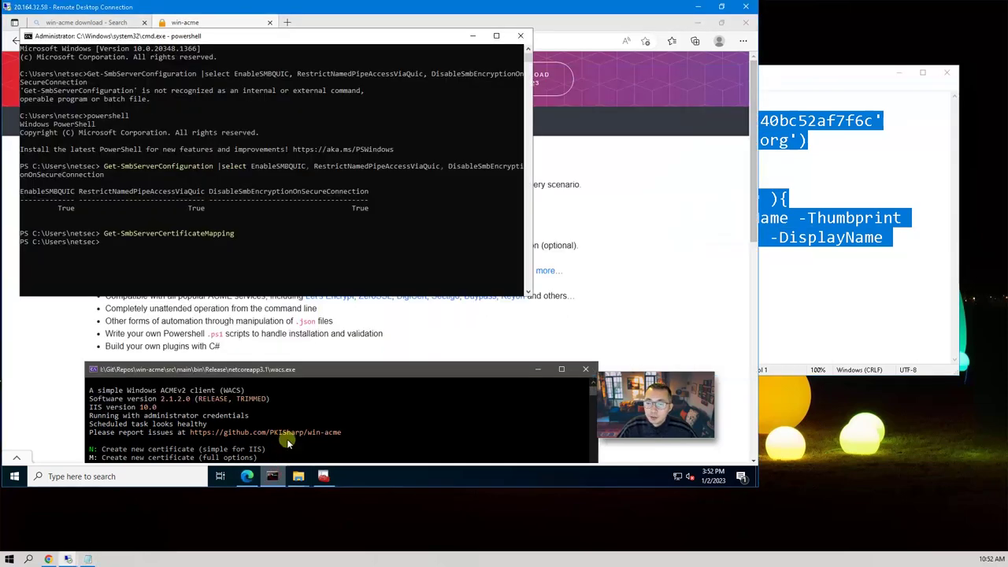
right_click(288, 259)
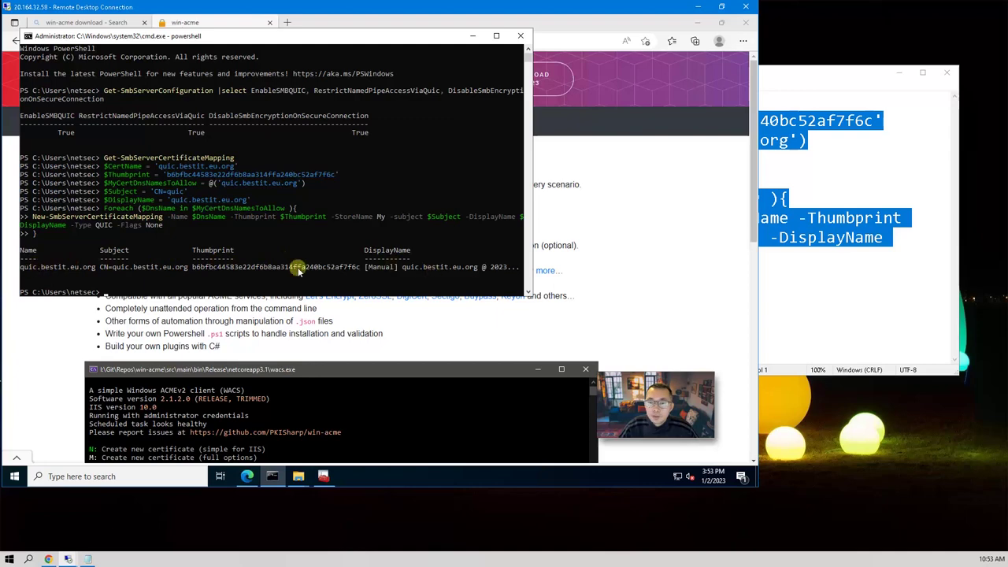
Run Get-SmbServerCertificateMapping again to list the server's certificate mappings.
click(156, 283)
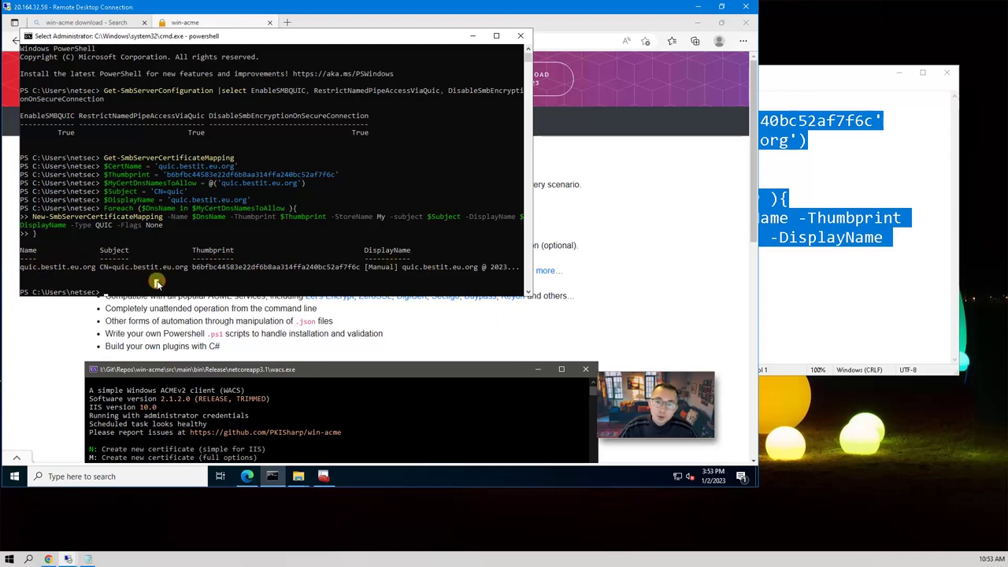
key(Escape)
key(Up)
key(Up)
key(Up)
key(Up)
key(Up)
key(Up)
key(Up)
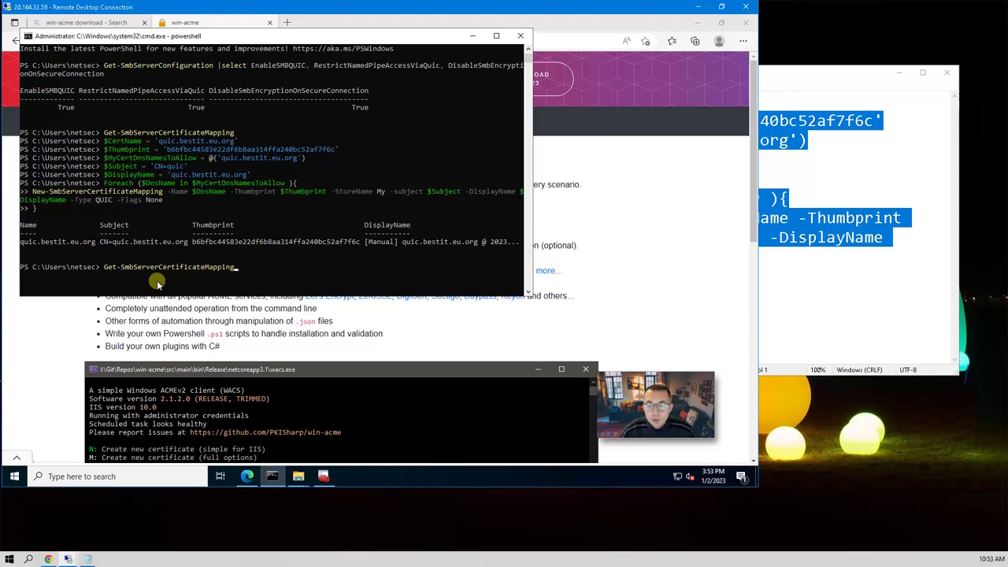
key(Return)
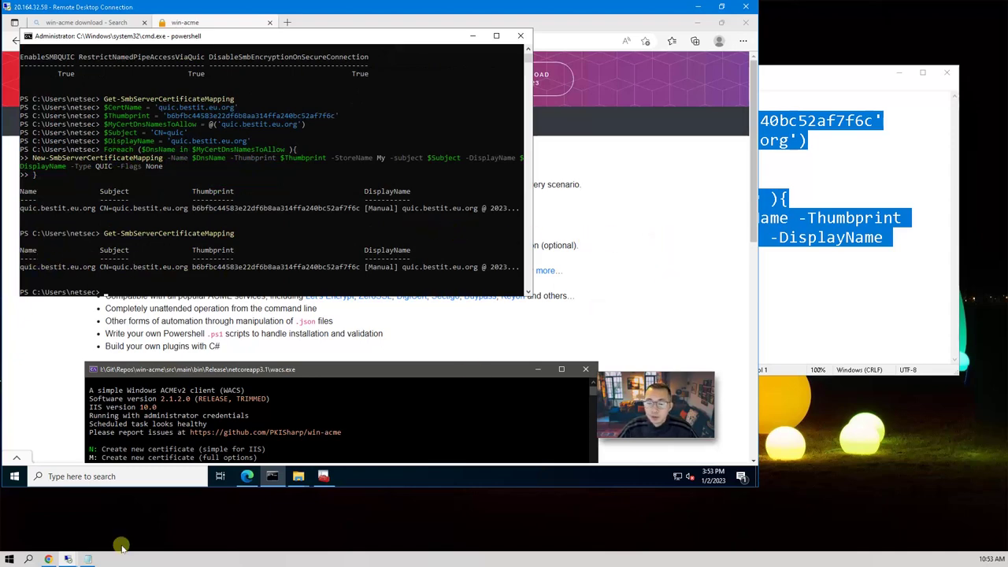
Switch to Windows Admin Center, reload the File shares (SMB server) settings and examine the SMB over QUIC status and certificate expiration date.
click(50, 558)
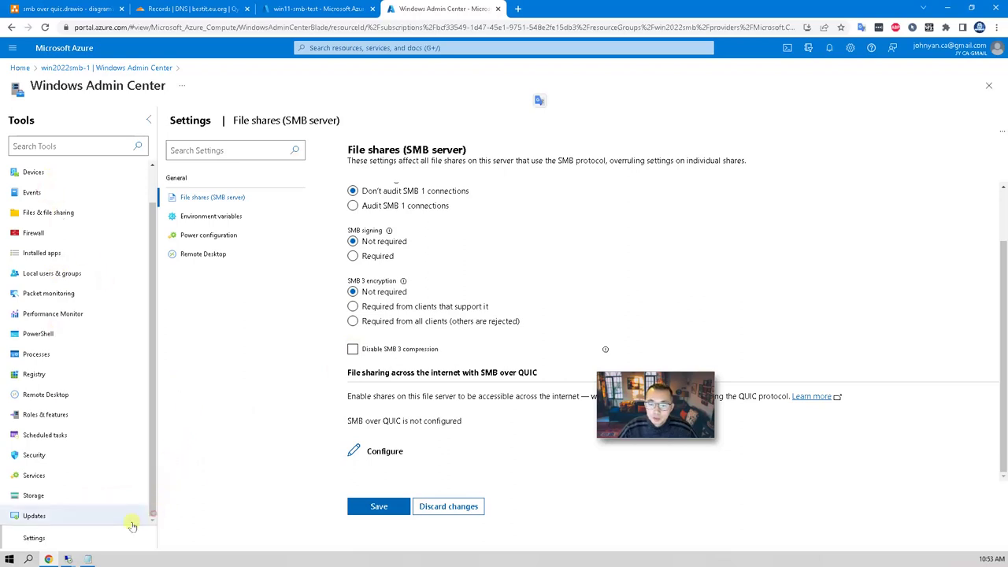
click(87, 521)
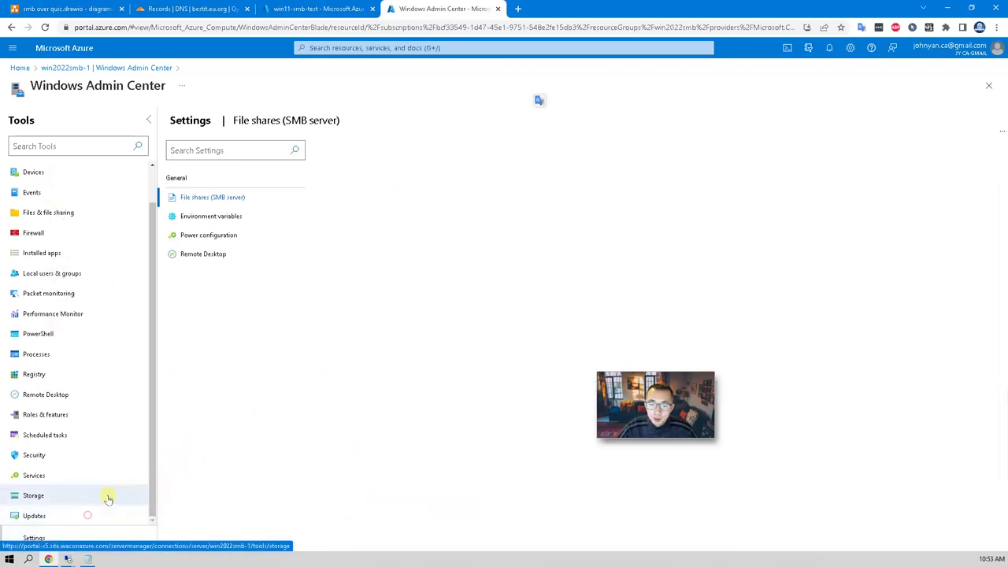
click(97, 538)
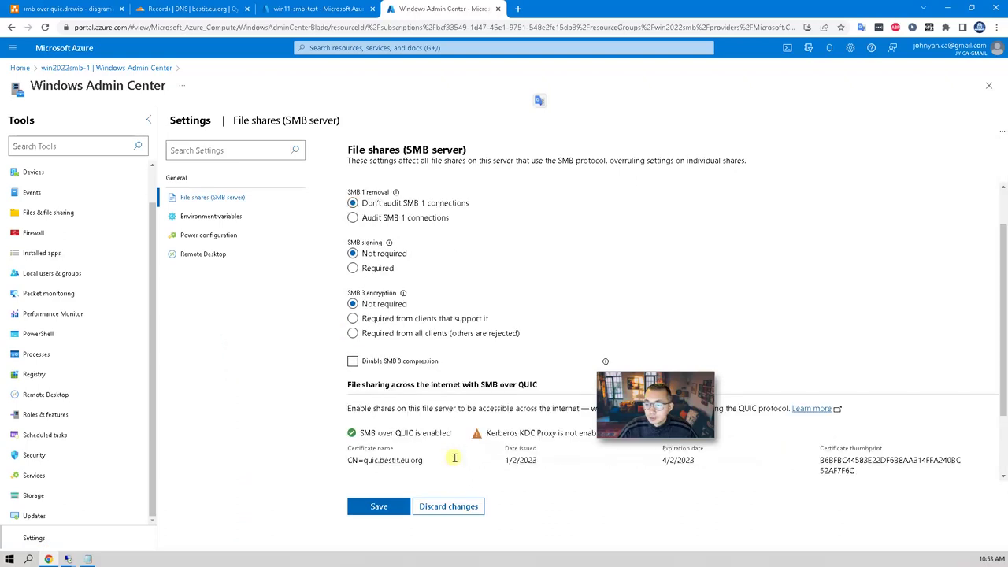
scroll(449, 457, down, 2)
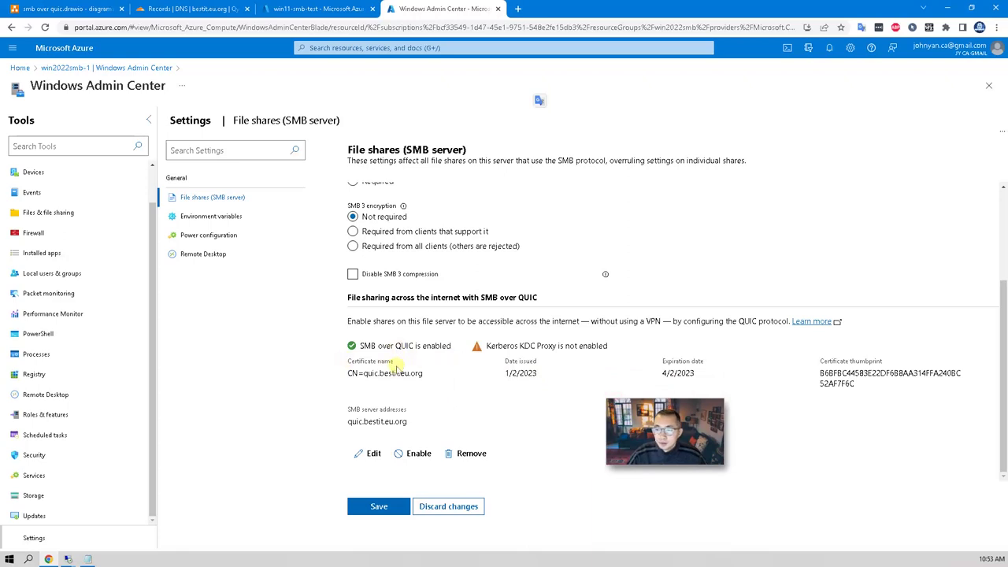
drag(389, 346, 440, 346)
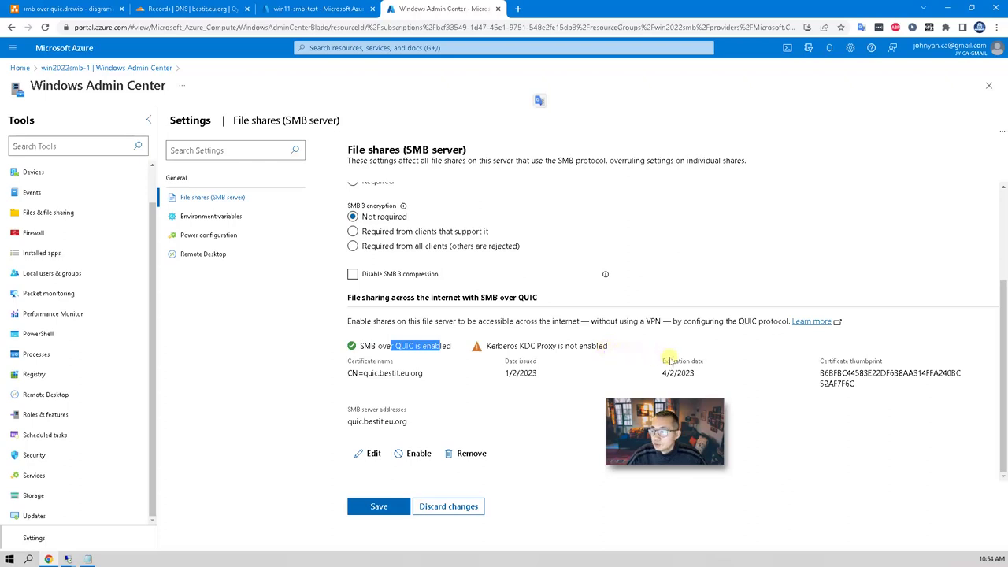
drag(706, 375, 662, 354)
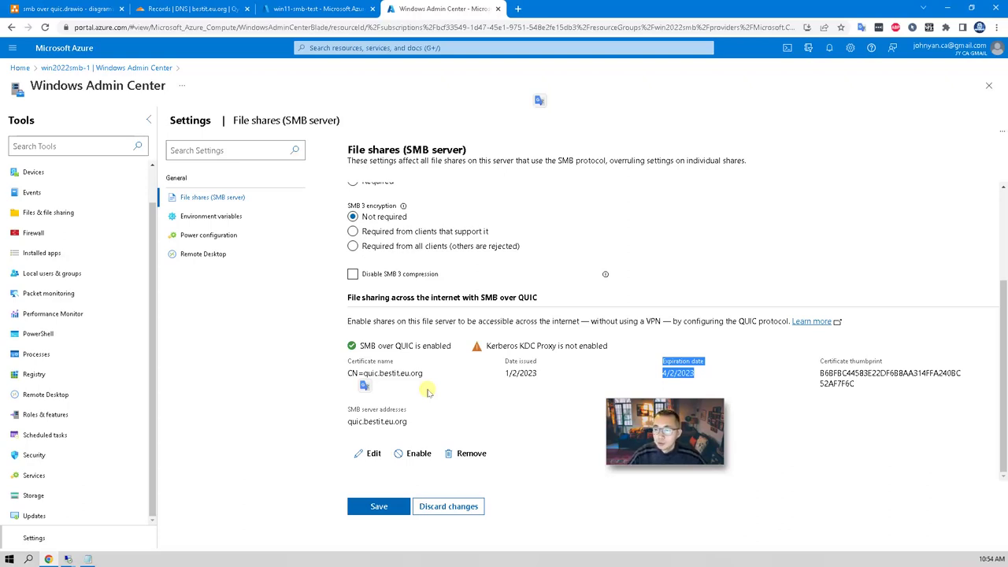
drag(627, 417, 871, 481)
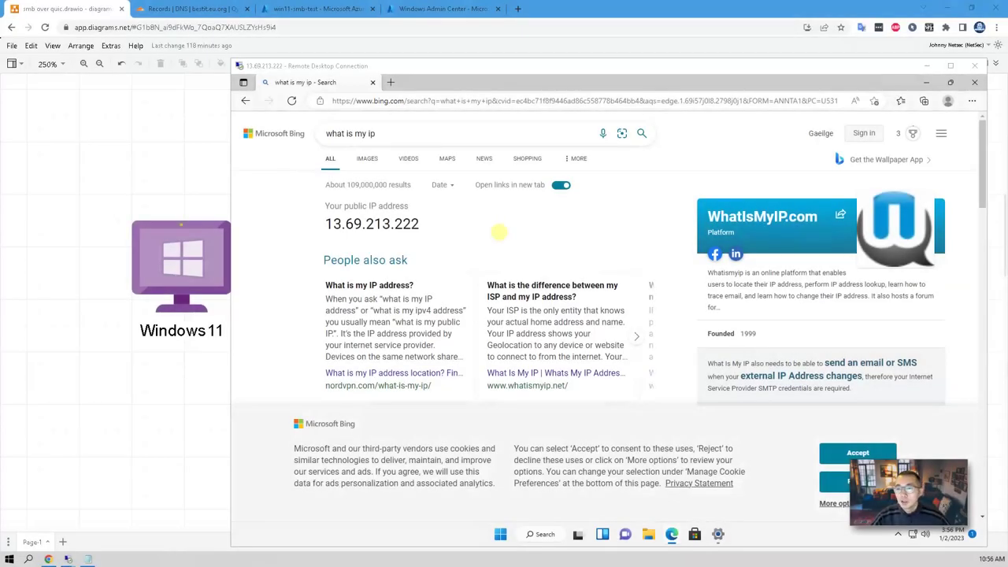
Switch to the Windows 11 client's Remote Desktop session and minimize its browser to show the System About page.
click(220, 394)
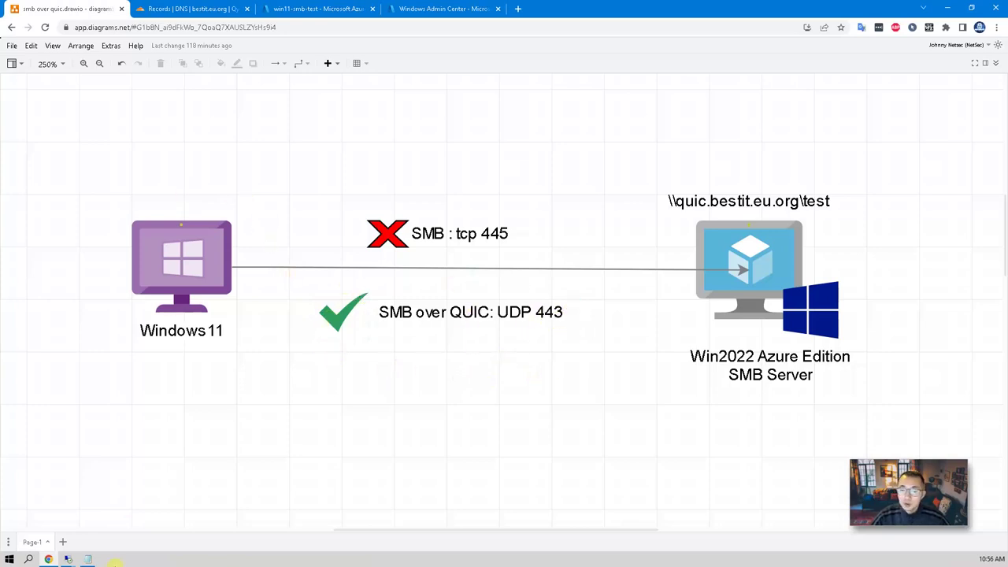
mouse_move(85, 559)
click(150, 516)
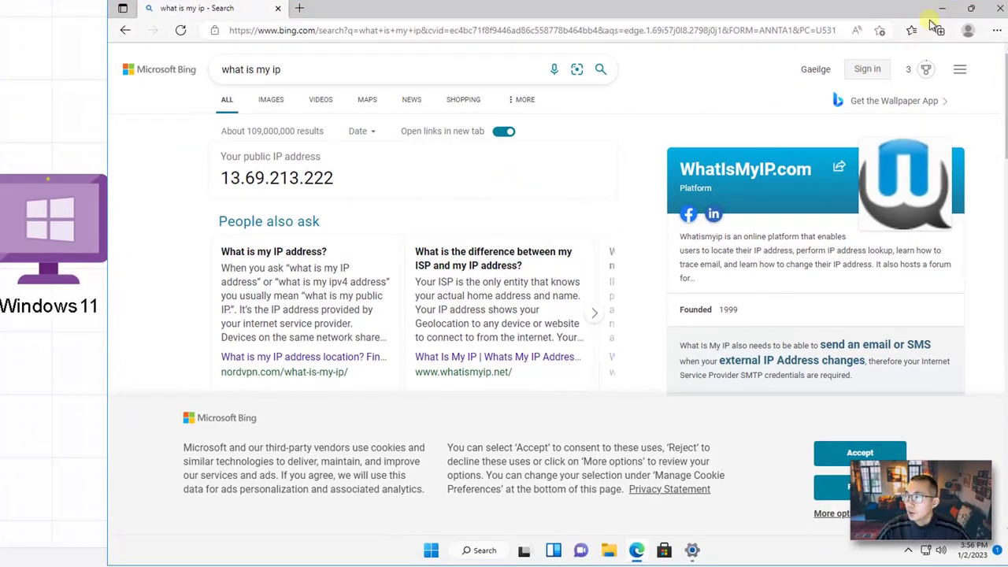
click(943, 8)
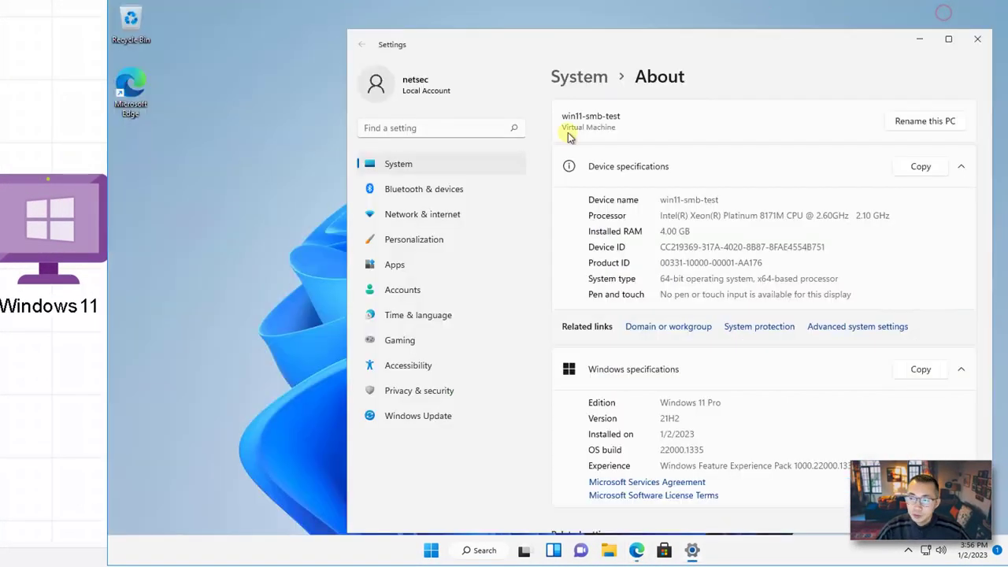
Open File Explorer in the Windows 11 client and maximize its window.
click(606, 553)
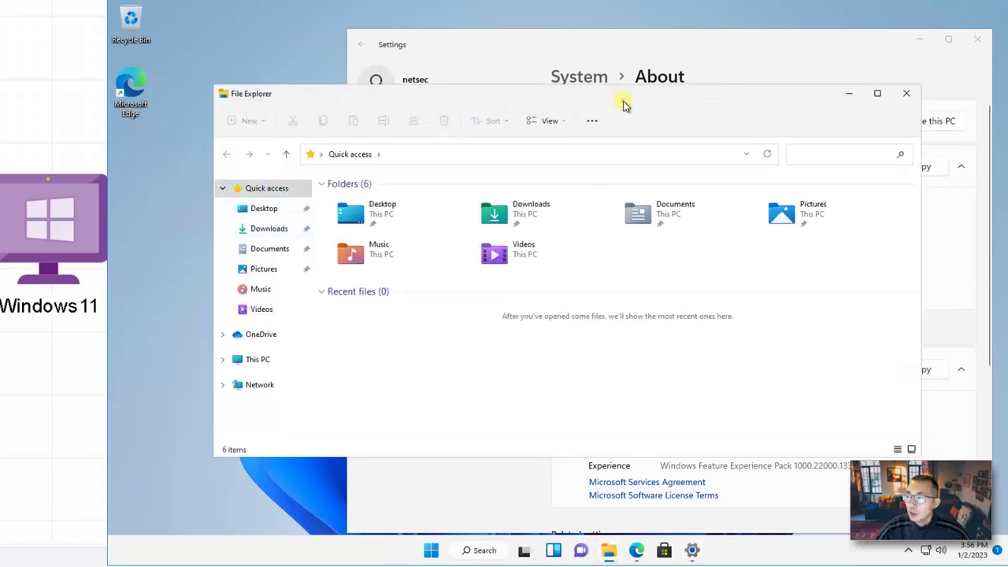
double_click(623, 105)
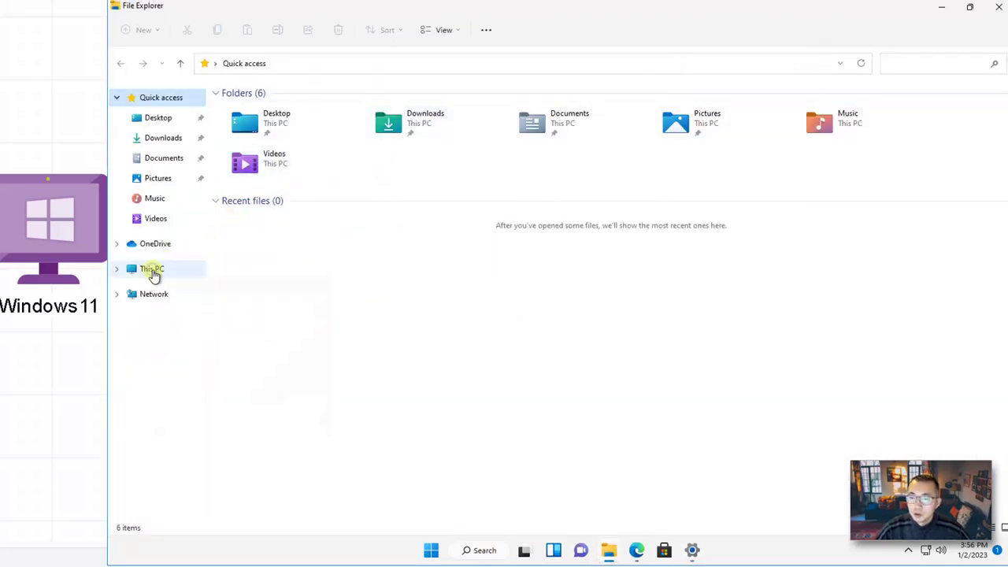
right_click(153, 271)
click(253, 426)
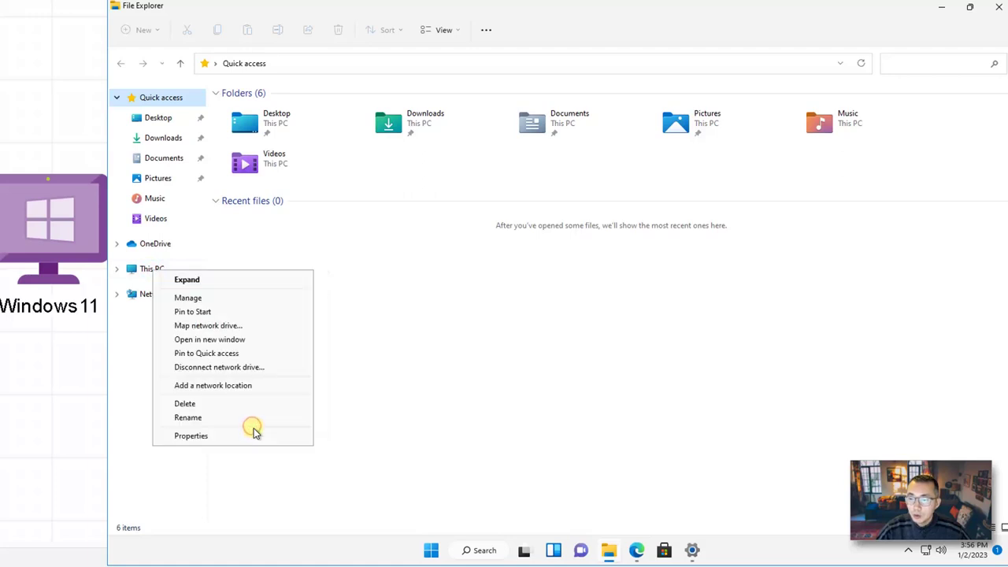
click(236, 326)
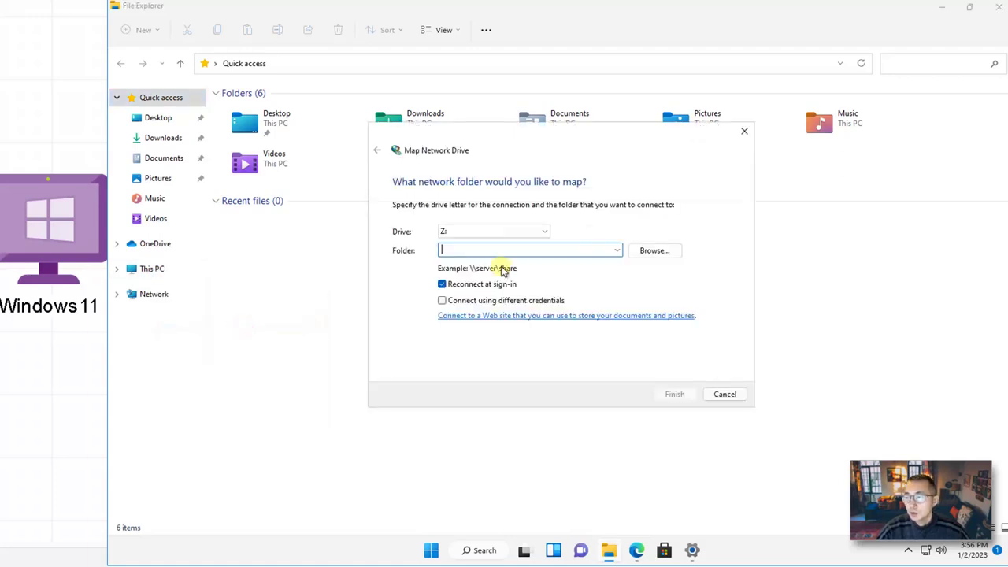
text(\quic.bestit.eu.org\)
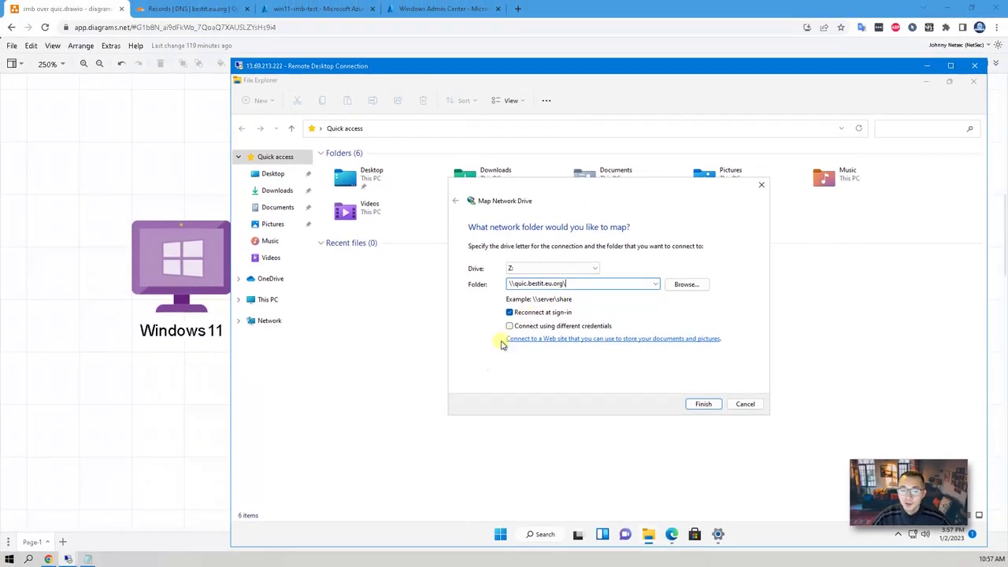
Switch to the Windows Server's Remote Desktop session and open the C:\Temp folder in File Explorer.
mouse_move(68, 560)
click(67, 524)
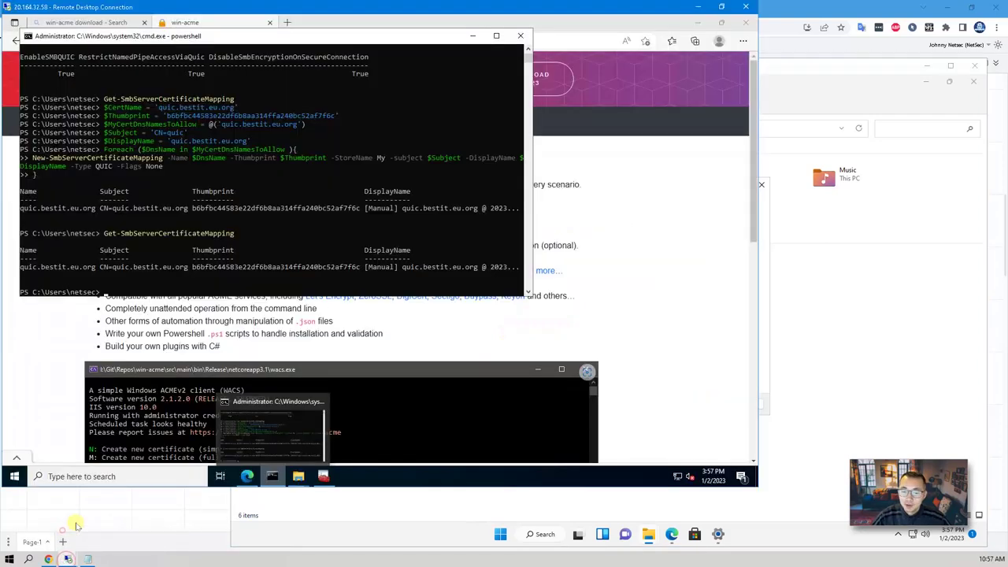
click(298, 476)
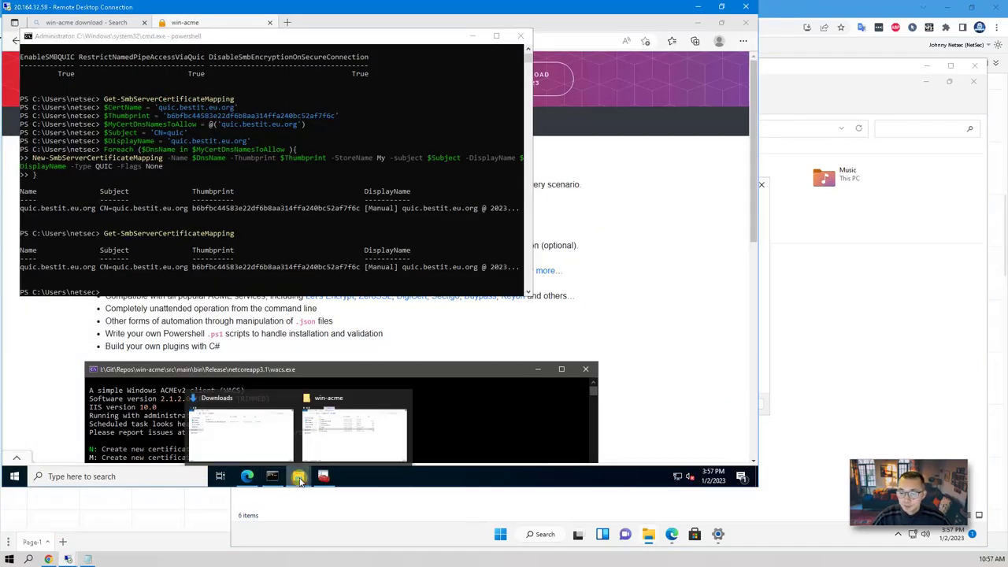
click(321, 445)
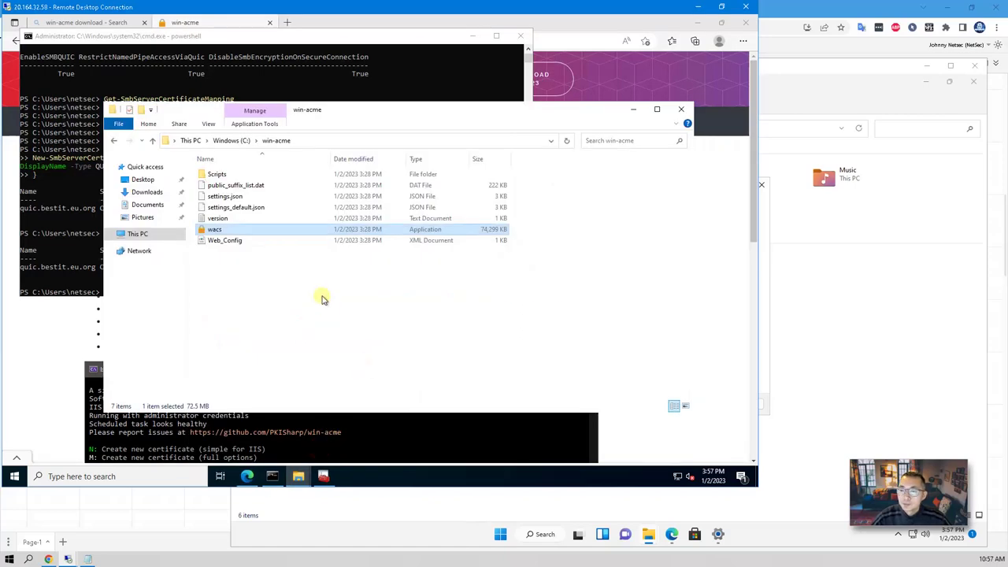
click(233, 141)
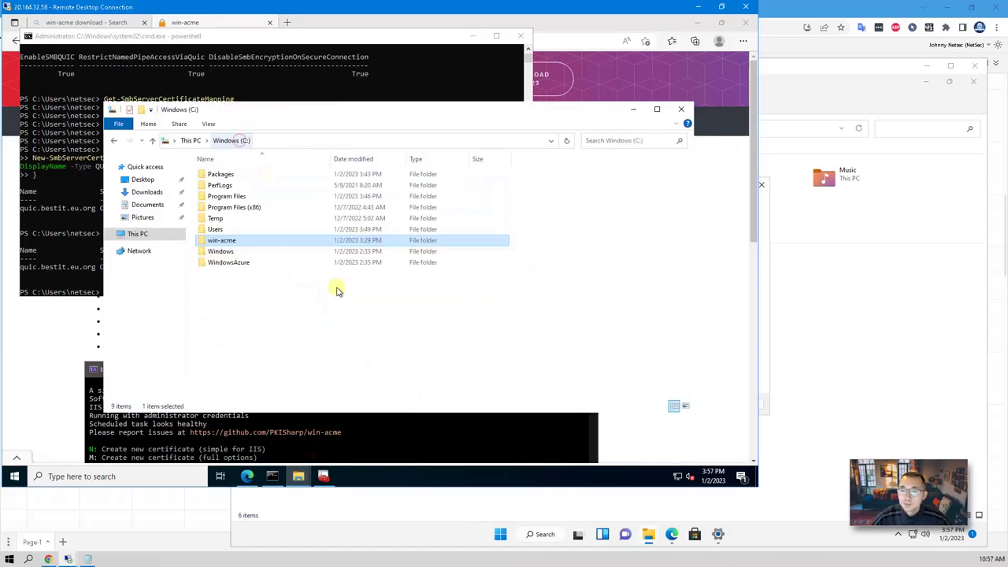
right_click(284, 295)
click(239, 220)
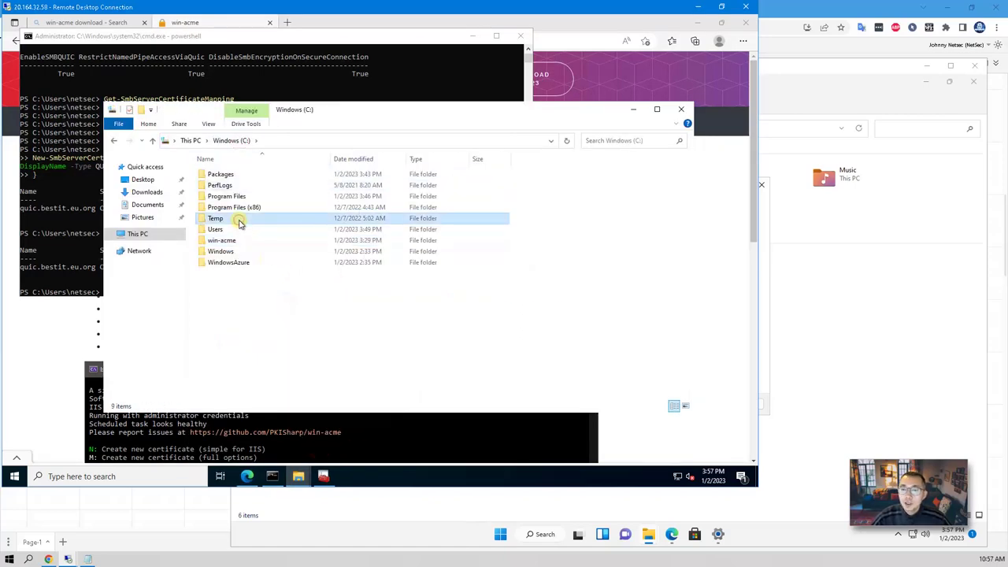
double_click(239, 219)
Create a folder named "folder for quic" and a text document named "test for smb over quic" in C:\Temp.
right_click(365, 267)
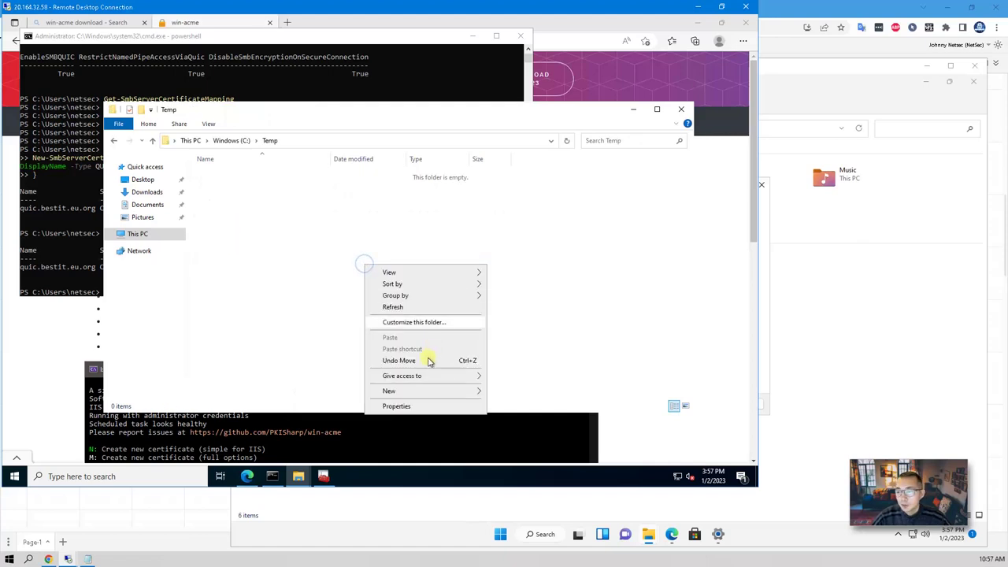
click(428, 364)
right_click(274, 228)
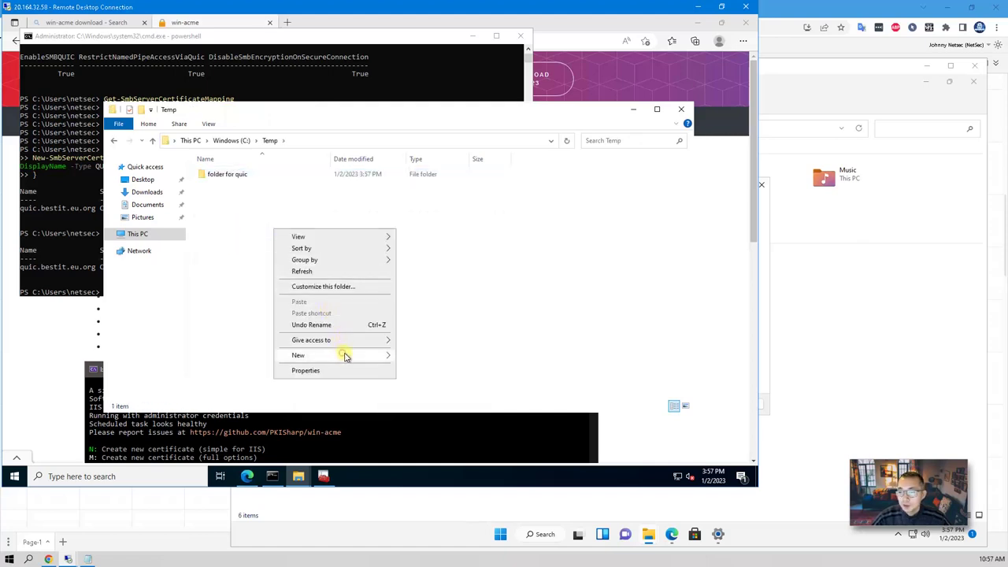
mouse_move(344, 355)
click(432, 407)
text(test for smb over quic)
key(Return)
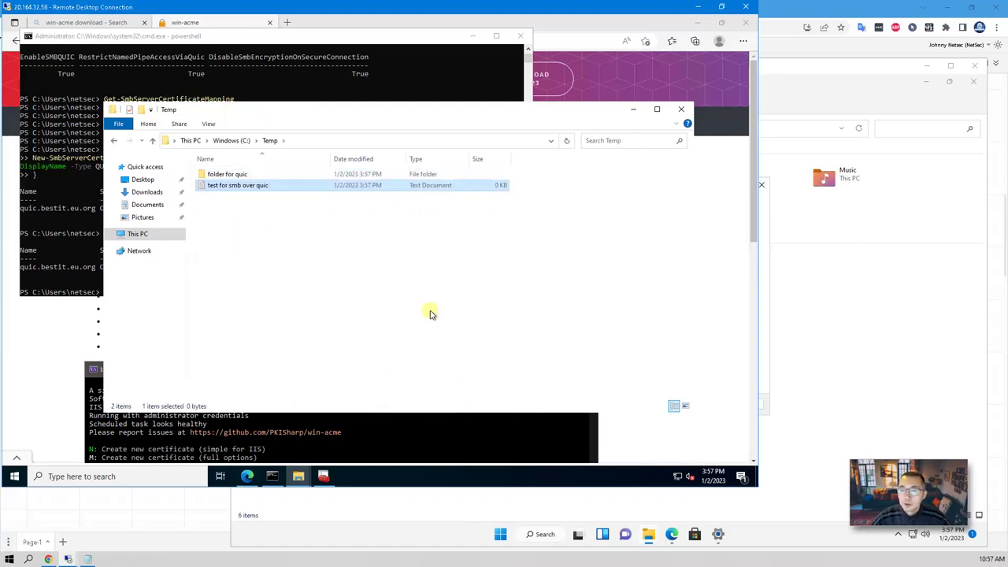
Go back to the C: drive and rename the Temp folder to test.
click(244, 142)
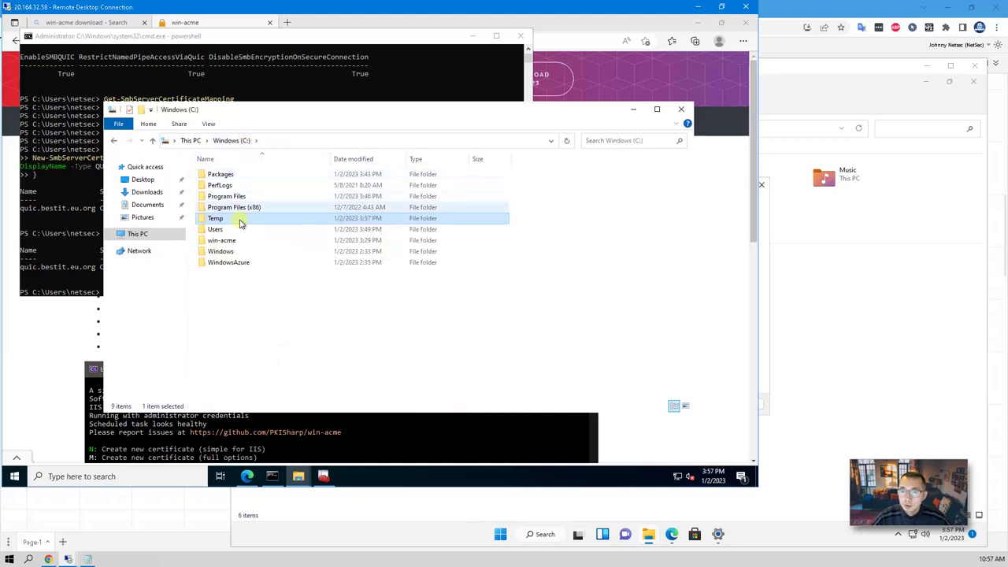
right_click(240, 222)
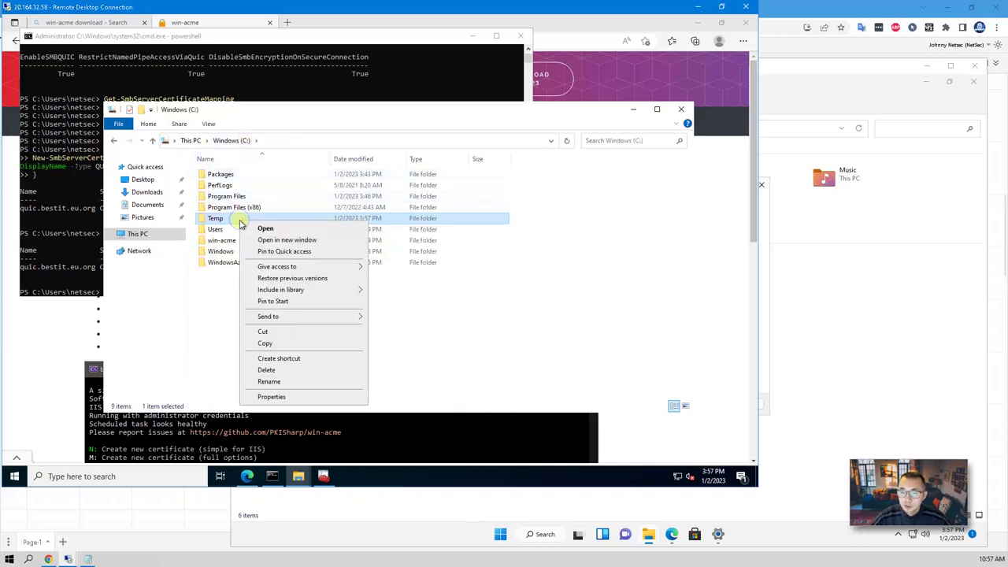
click(330, 379)
text(te)
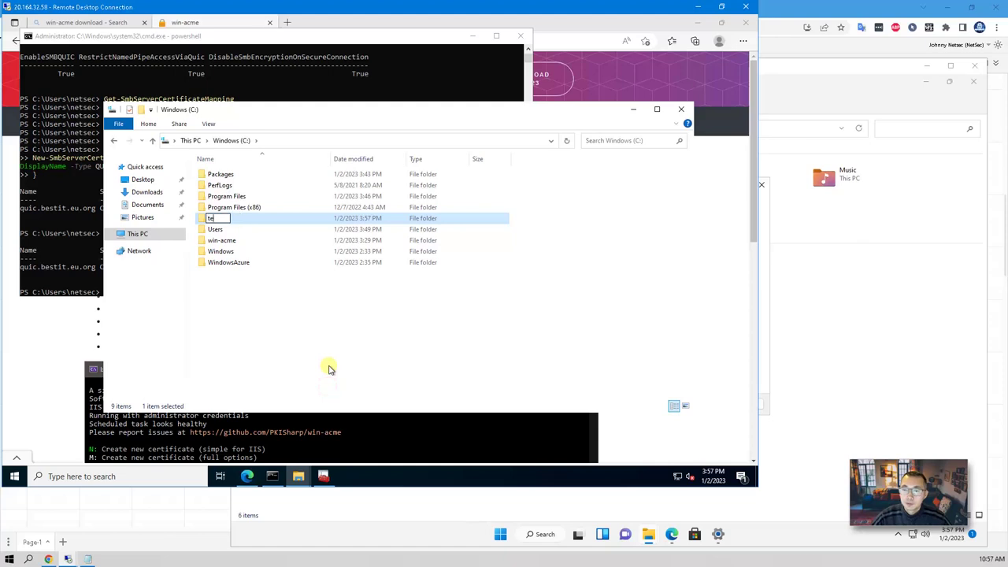
text(st)
click(334, 339)
Share the C:\test folder on the network with the people already listed, and close its properties and File Explorer.
right_click(236, 223)
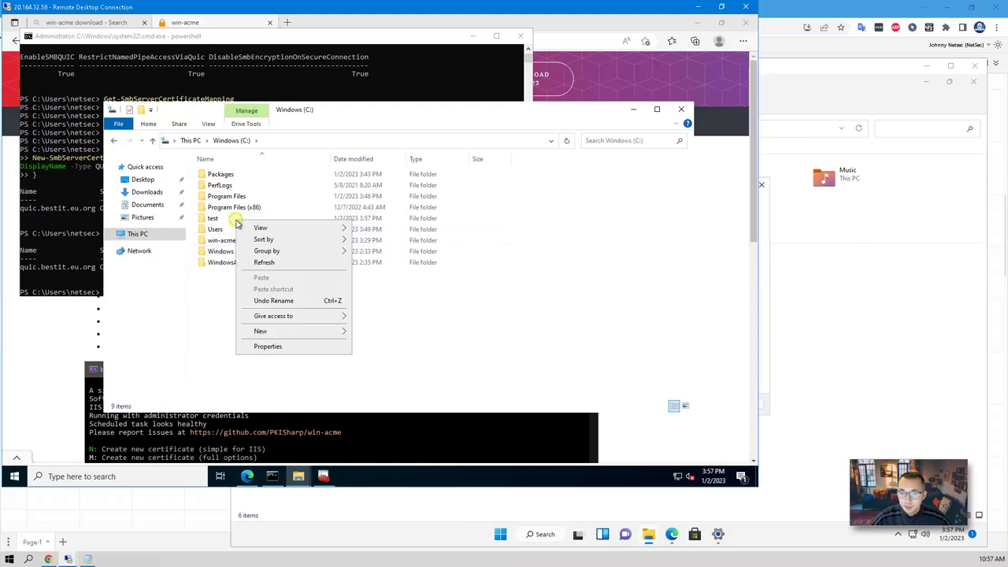
click(232, 221)
right_click(228, 221)
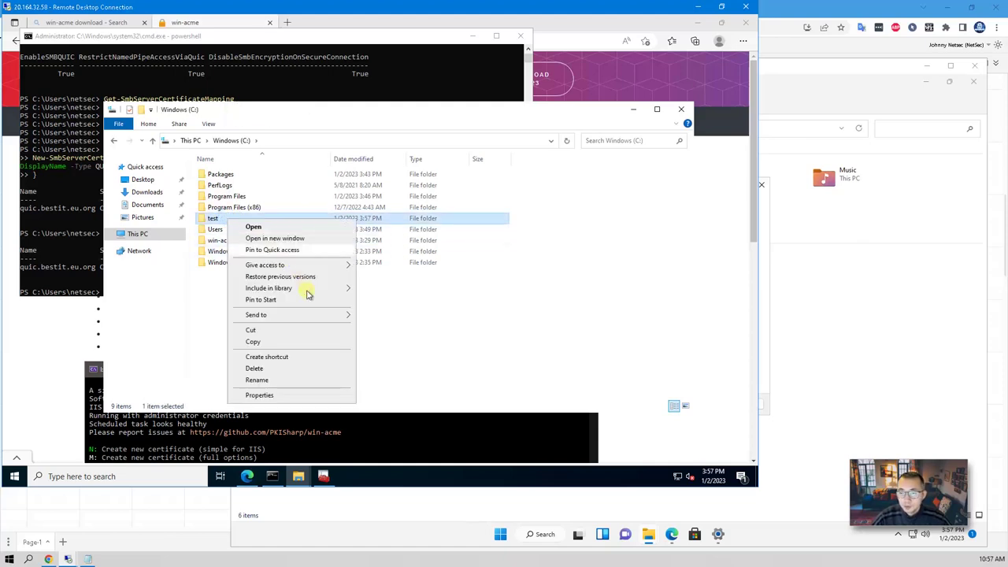
click(316, 396)
click(273, 233)
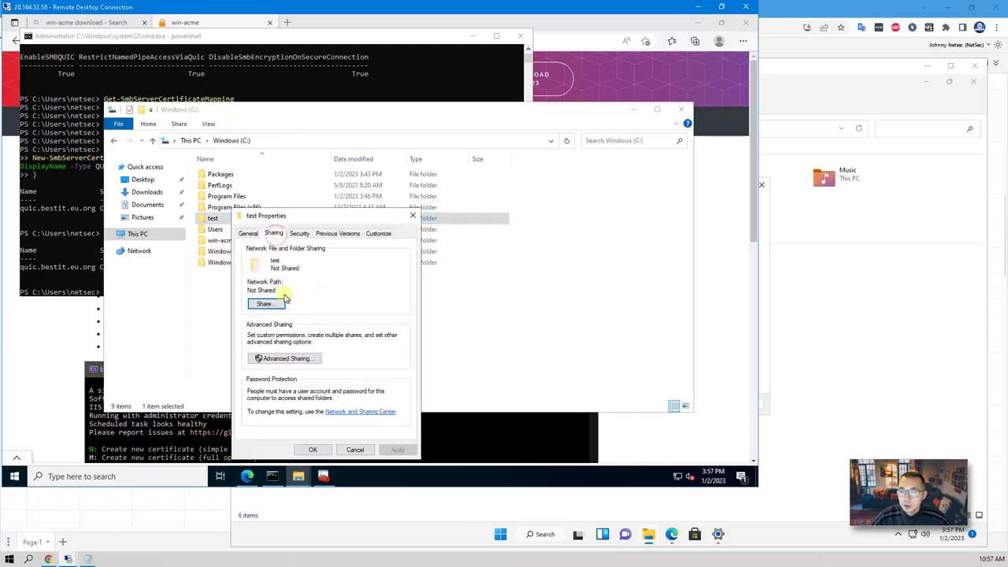
click(281, 307)
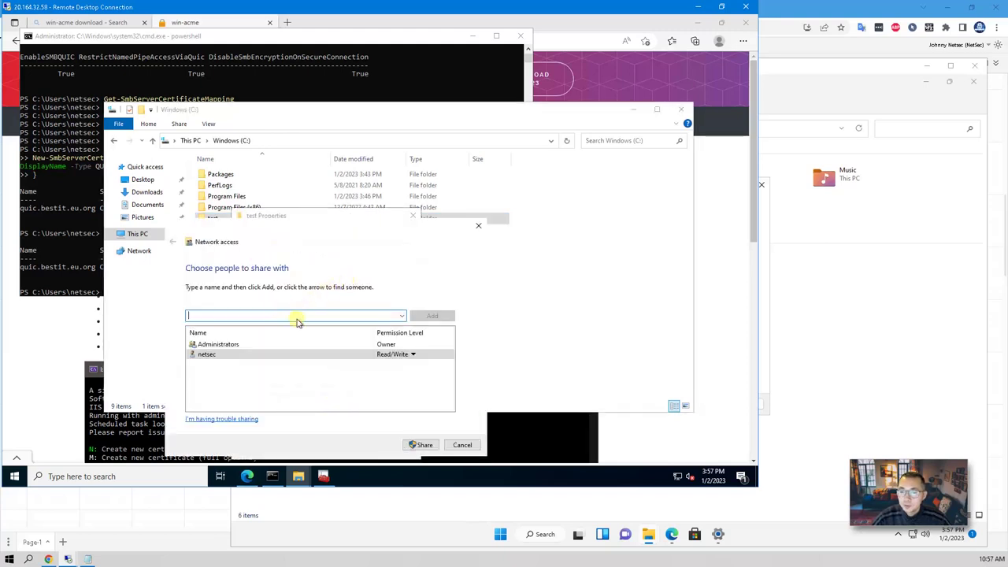
click(325, 344)
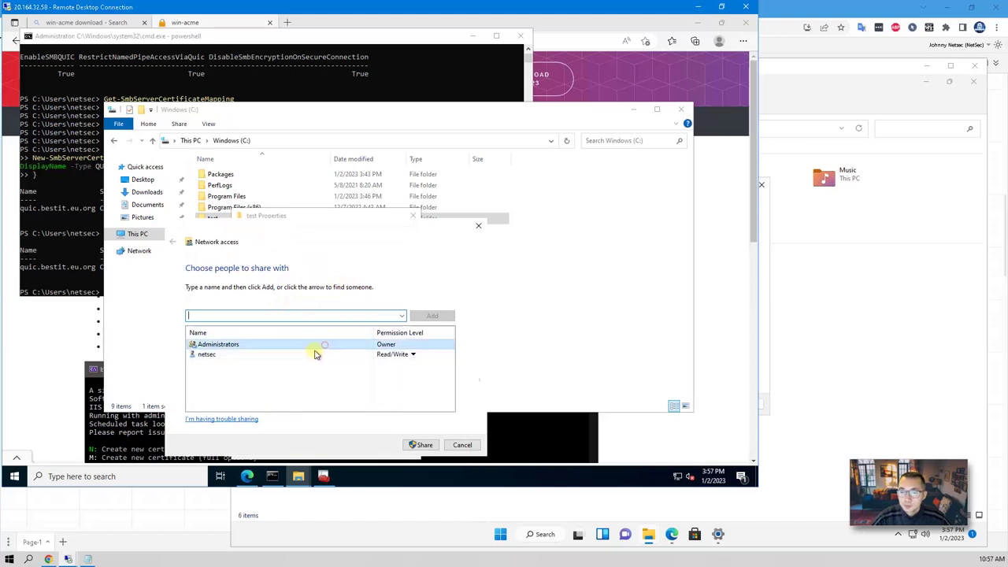
click(421, 443)
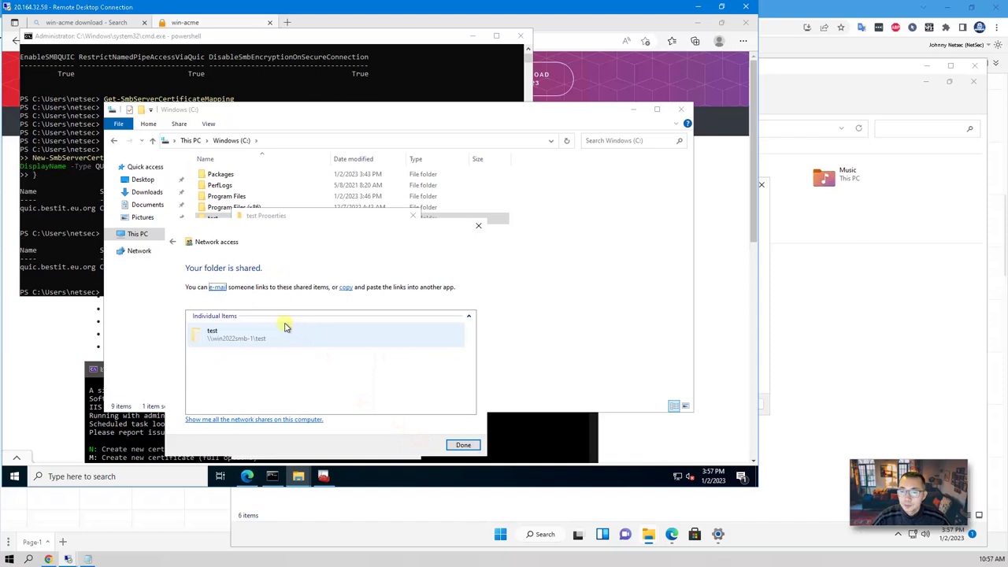
click(461, 446)
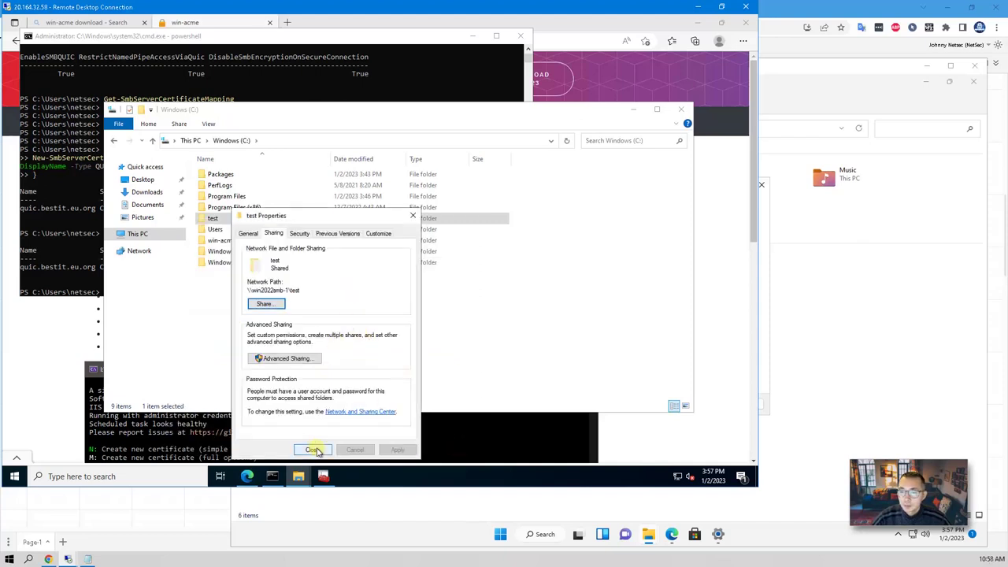
click(314, 450)
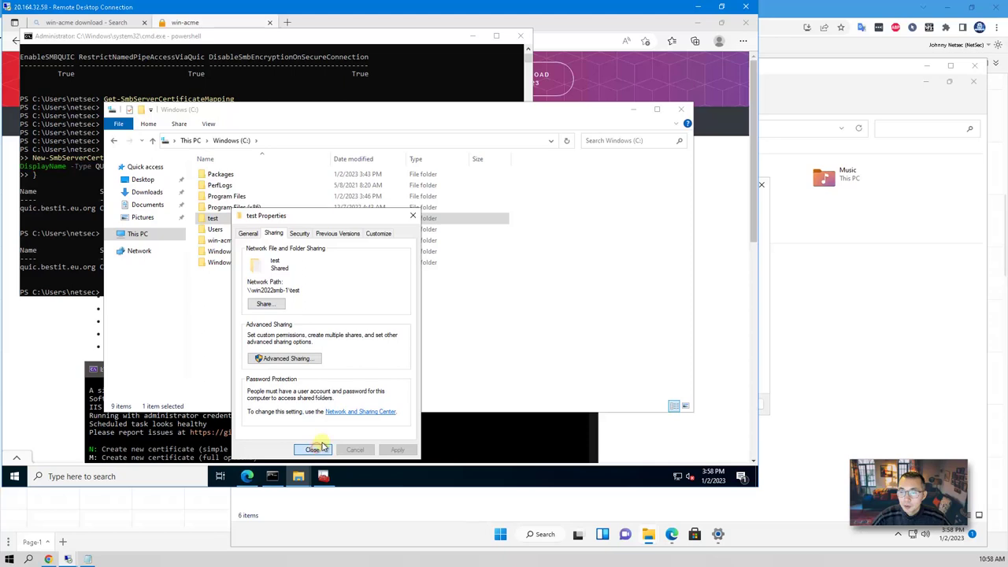
click(682, 111)
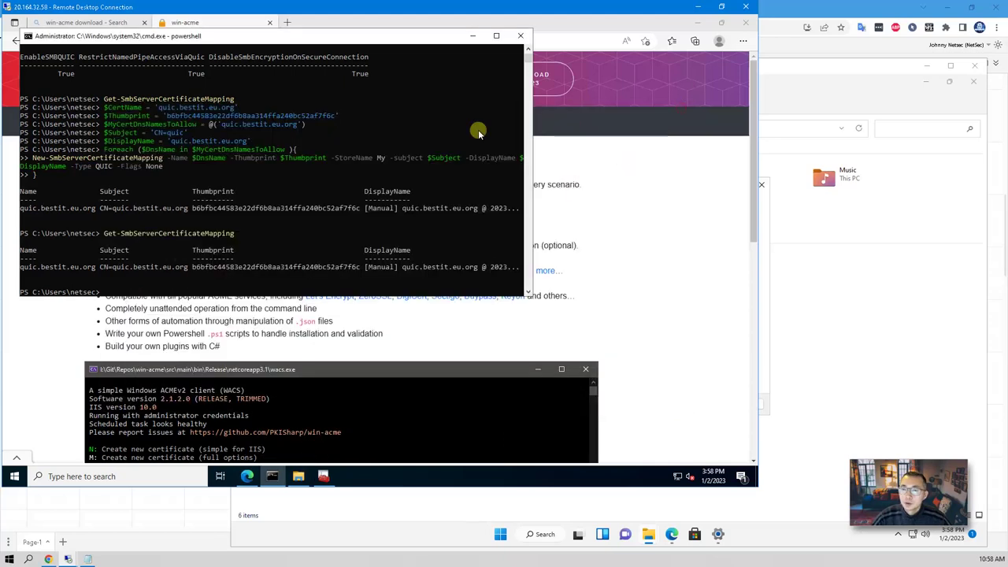
Switch to the Windows 11 client's Remote Desktop session and cancel the pending Map Network Drive dialog.
click(800, 258)
key(Escape)
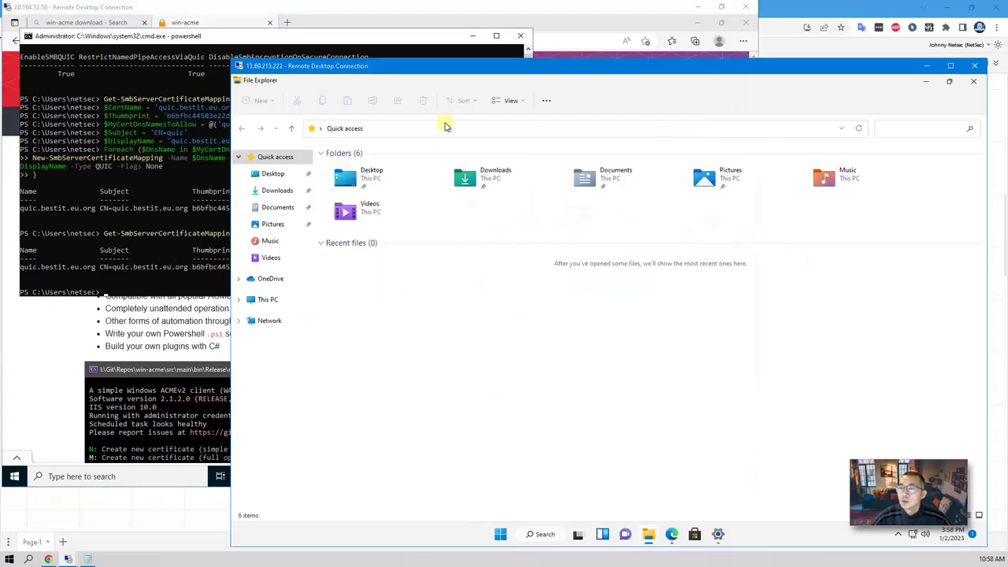
Switch to Windows Admin Center, check the server's file shares list for the test share, and minimize the browser.
click(67, 558)
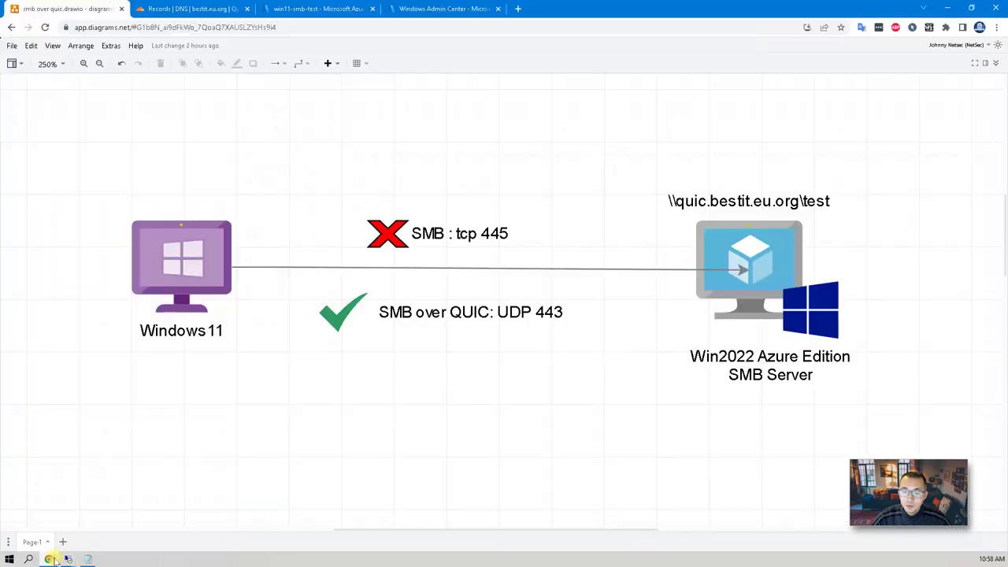
click(446, 8)
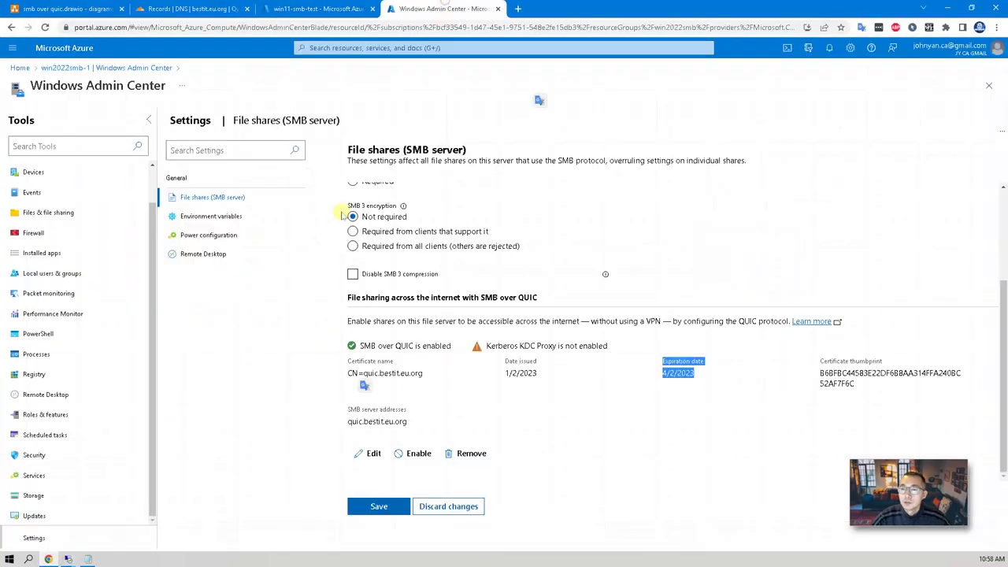
click(63, 220)
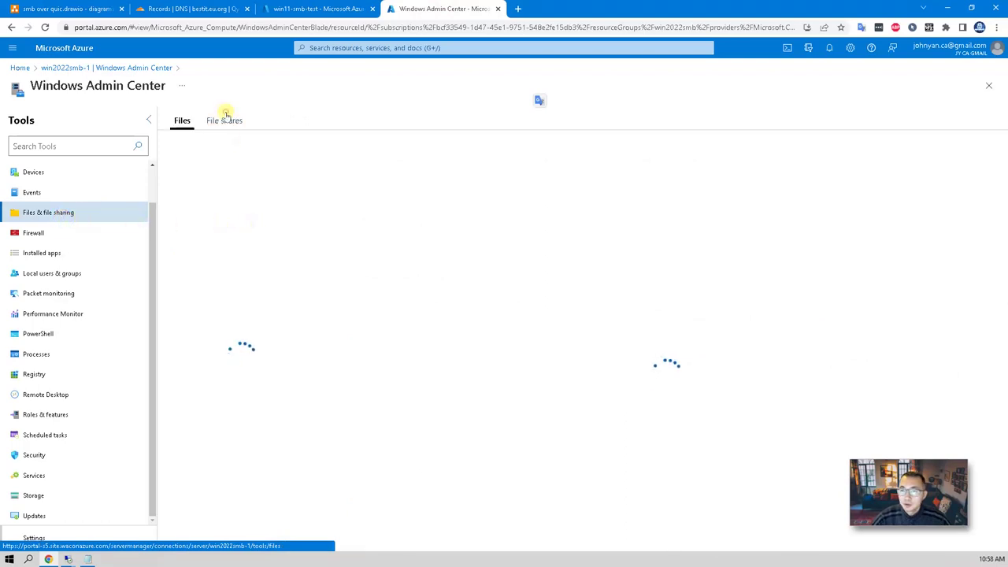
click(226, 119)
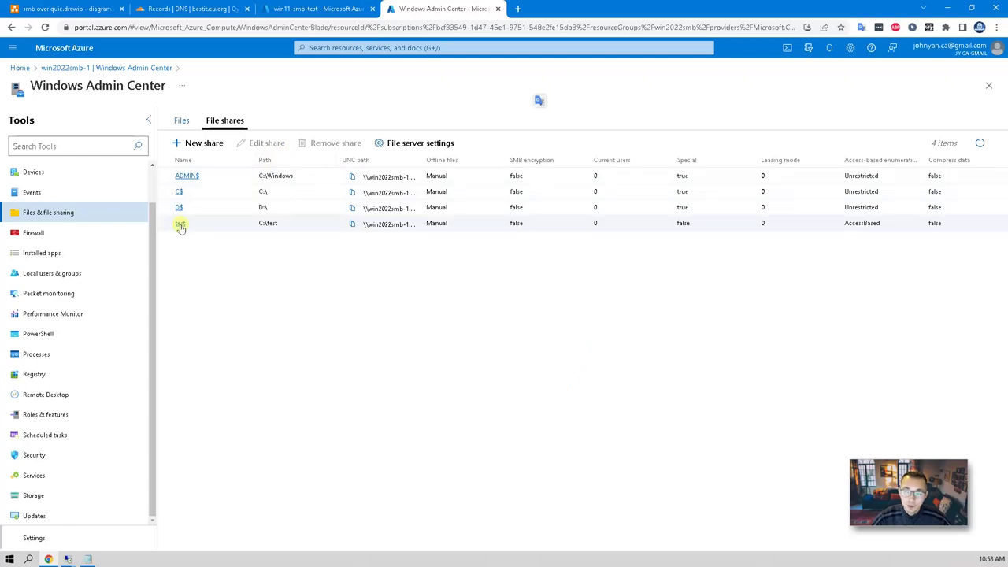
click(923, 8)
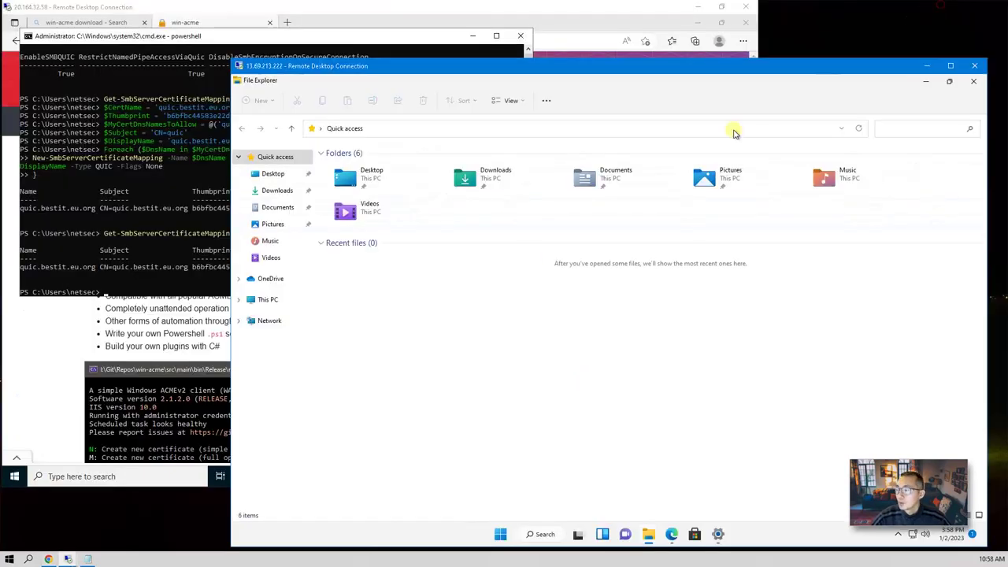
In the Windows 11 client's Remote Desktop session, map \\quic.bestit.eu.org\test as network drive Z: with reconnection at sign-in.
click(89, 557)
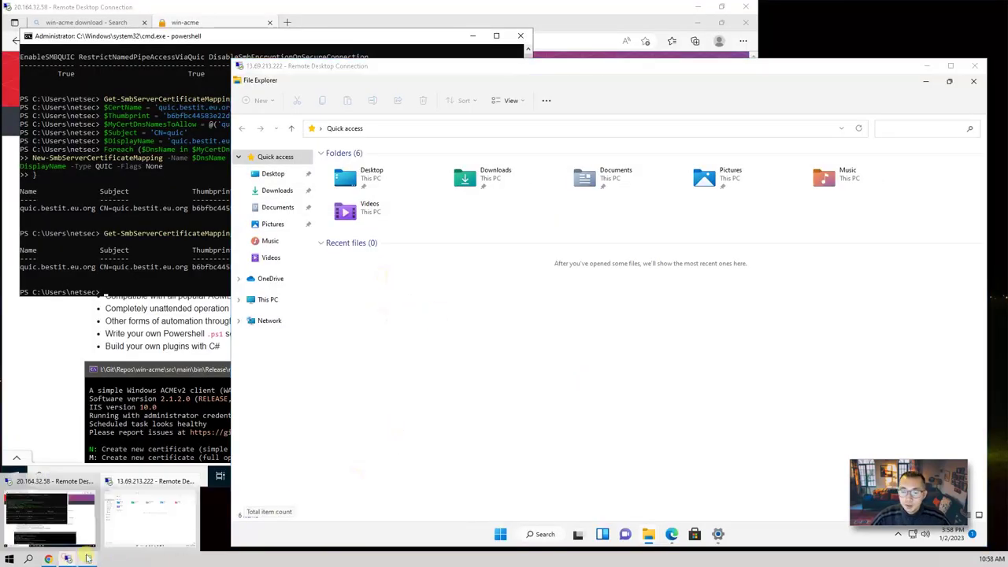
click(149, 516)
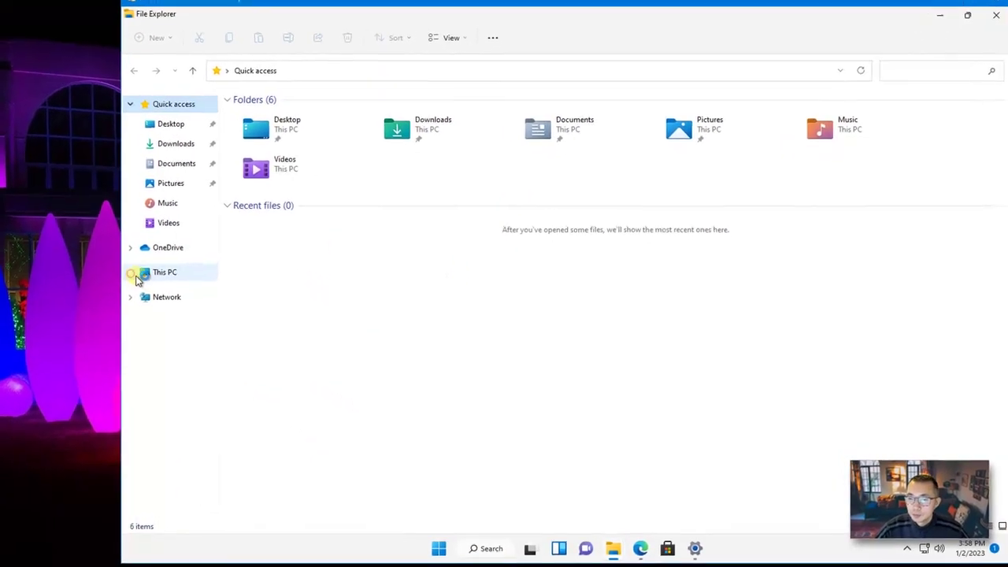
click(132, 273)
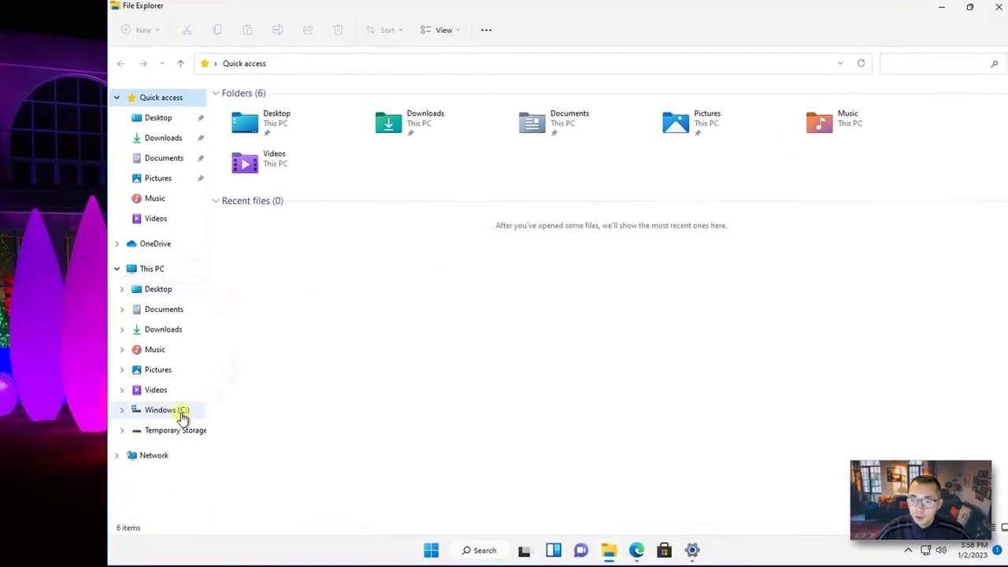
right_click(164, 274)
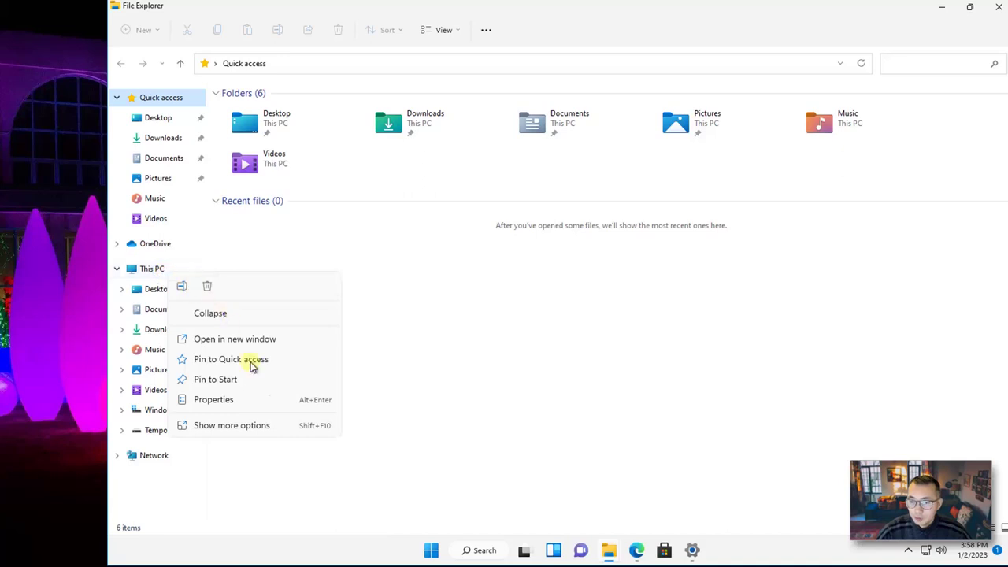
click(275, 426)
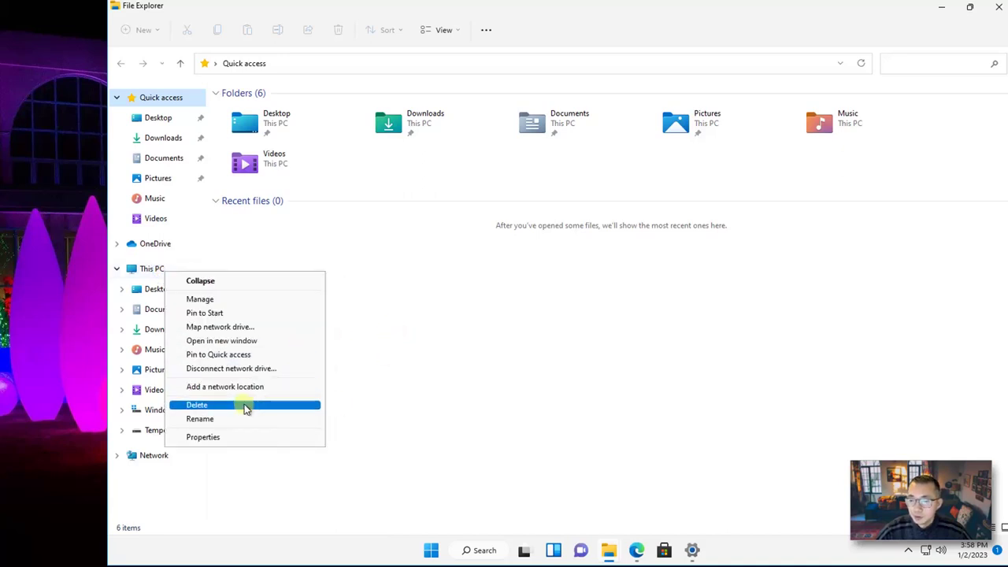
click(260, 326)
key(ctrl+c)
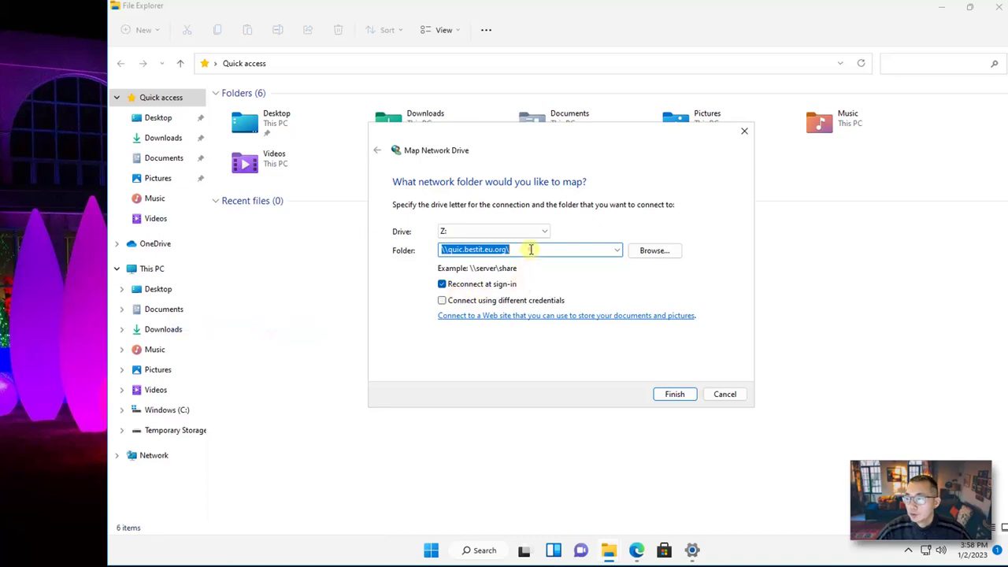
click(531, 250)
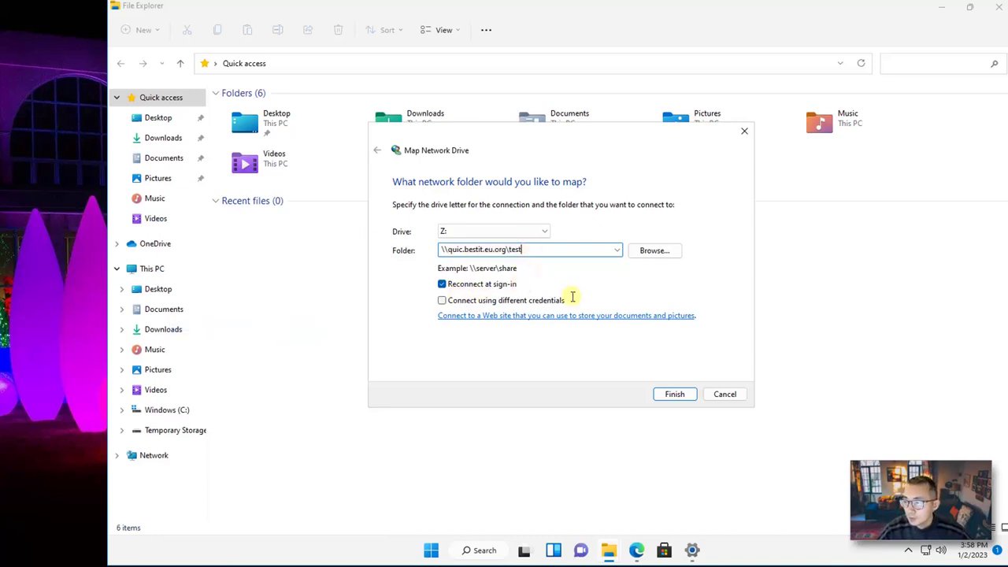
click(674, 399)
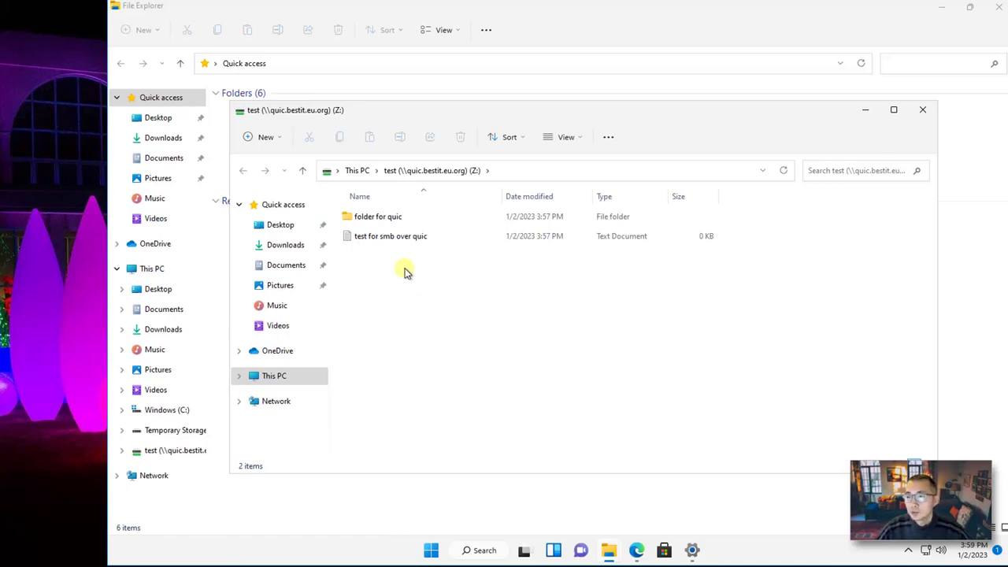
Open a command prompt on the client and map the share again with net use * \\quic.bestit.eu.org\test.
right_click(432, 553)
click(427, 482)
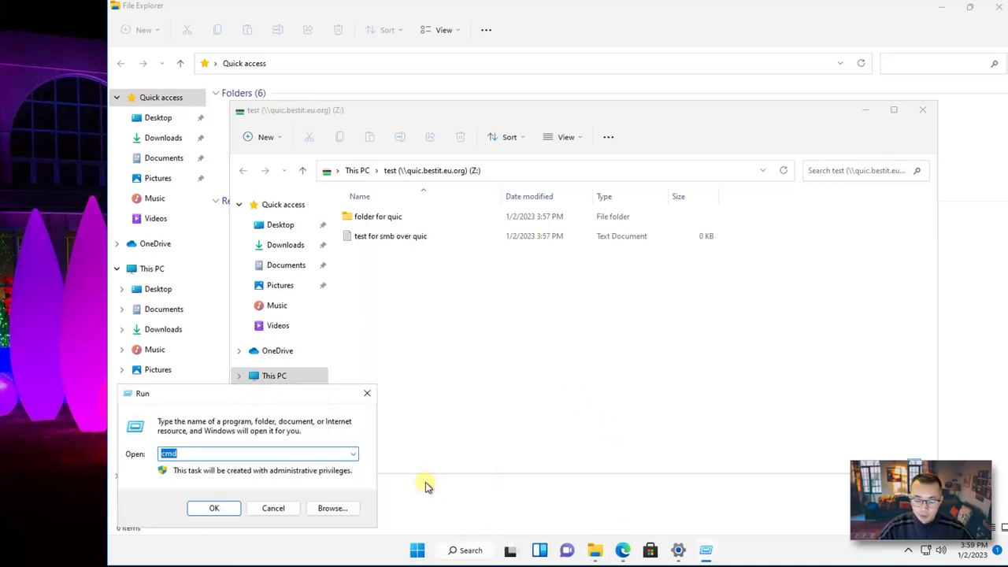
text(cmd)
key(Return)
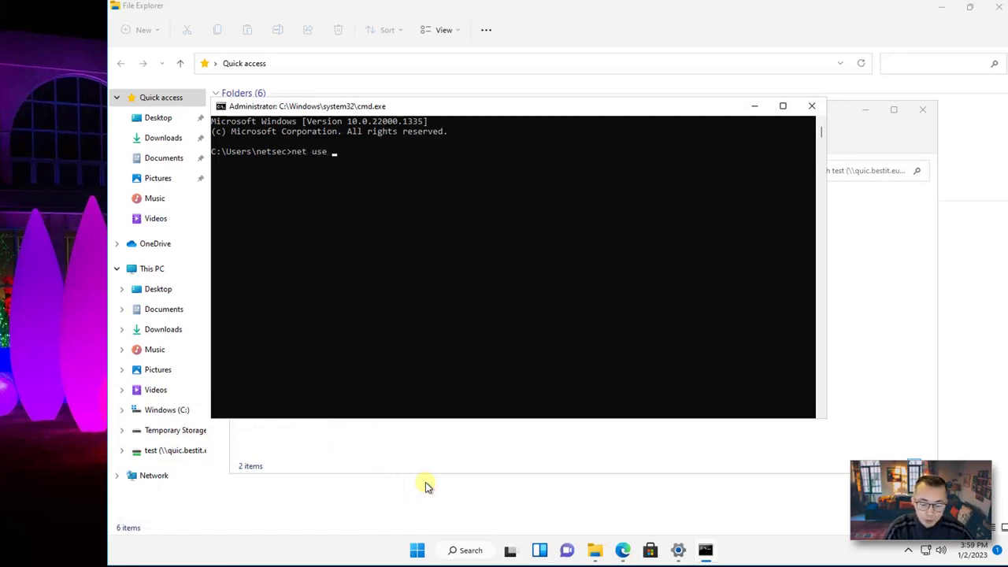
text(net use *)
key(ctrl+v)
text(\test)
key(Return)
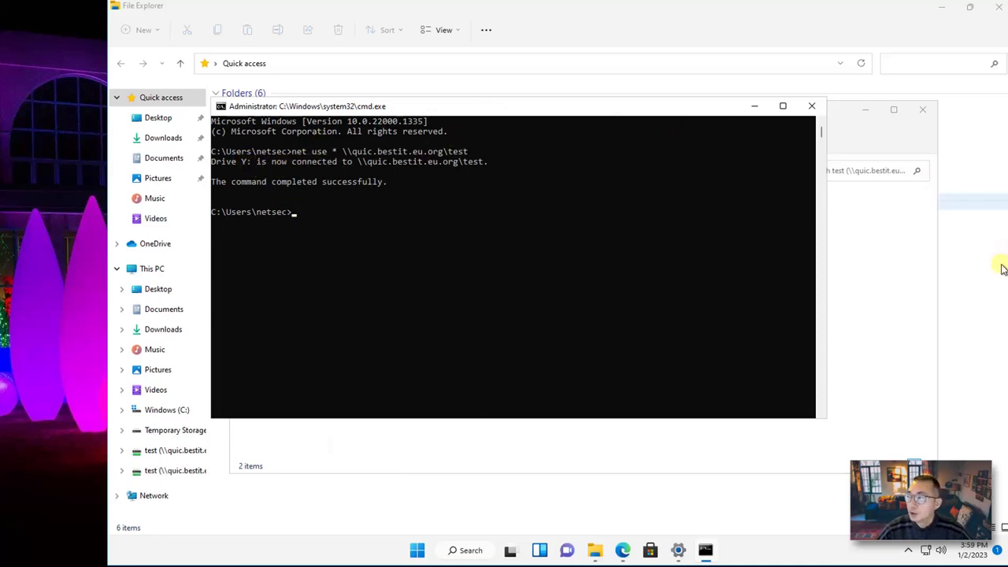
Return to File Explorer and open the mapped test drive Y: from This PC to view its contents.
click(926, 267)
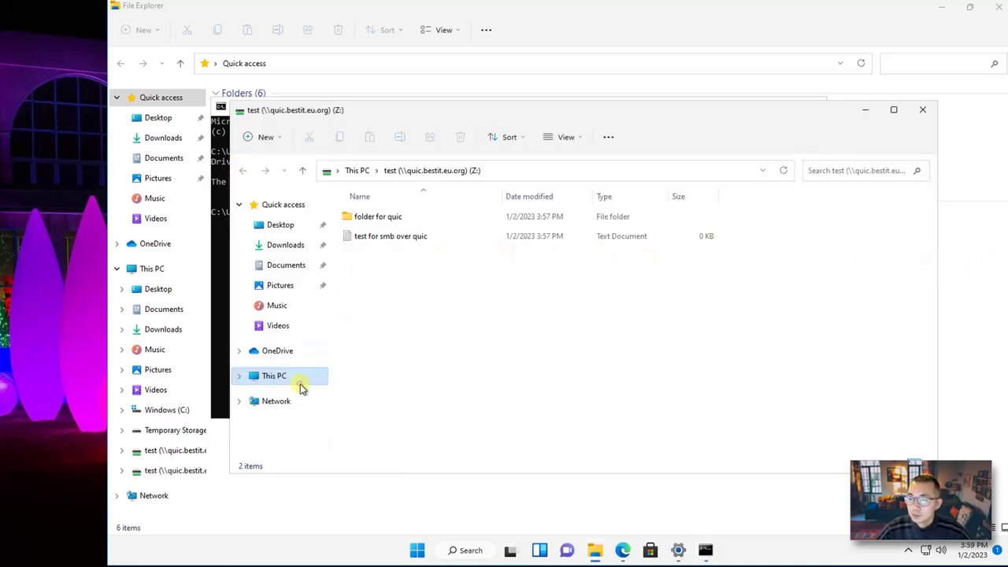
click(300, 384)
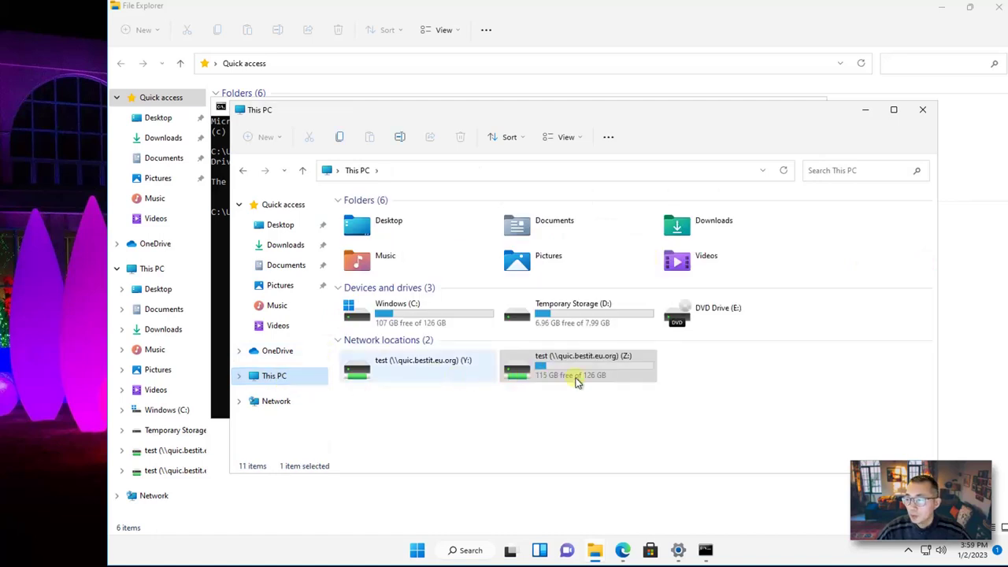
double_click(432, 383)
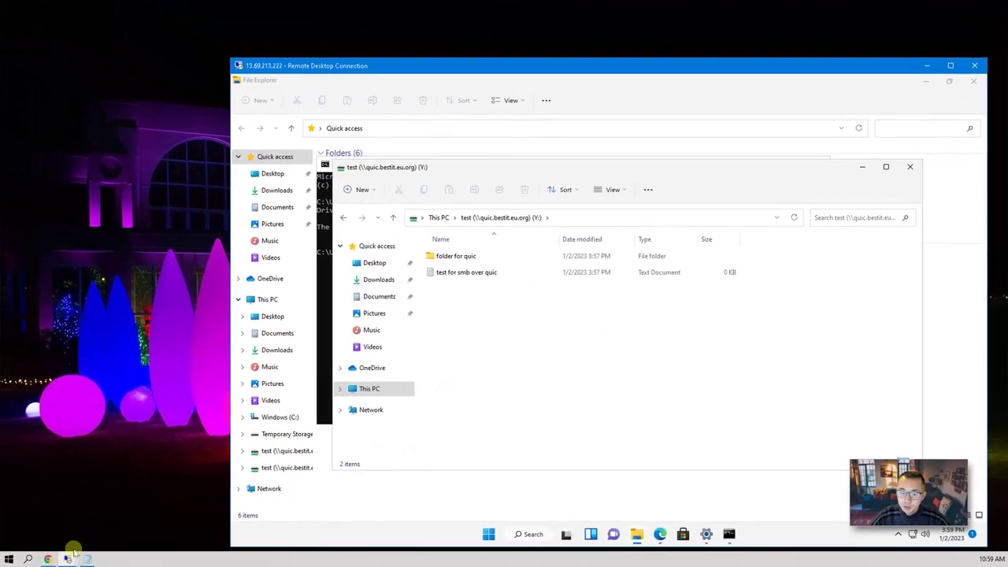
Switch to the Azure portal and review the inbound port rules on the win2022smb-1 virtual machine's Networking page.
click(48, 560)
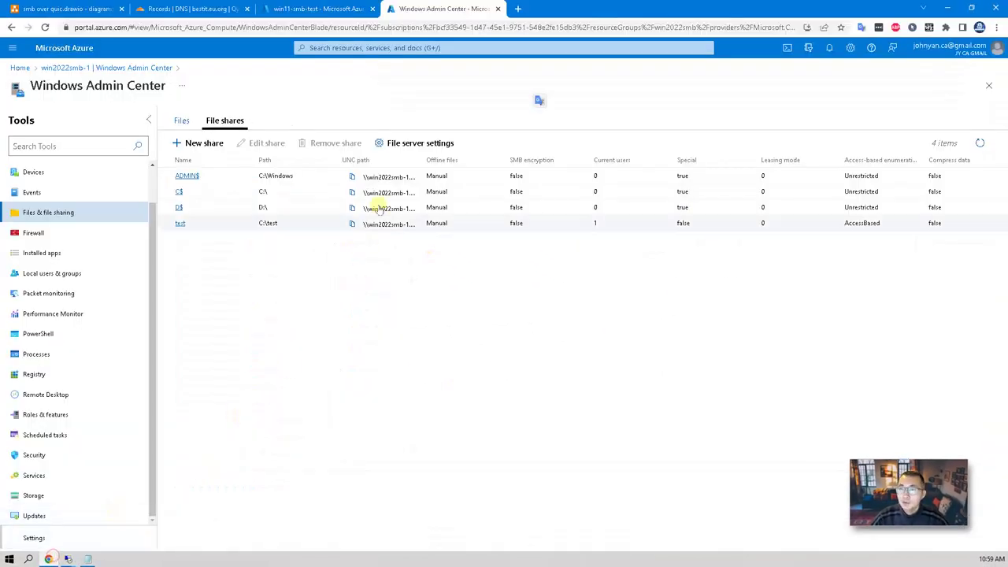
click(293, 8)
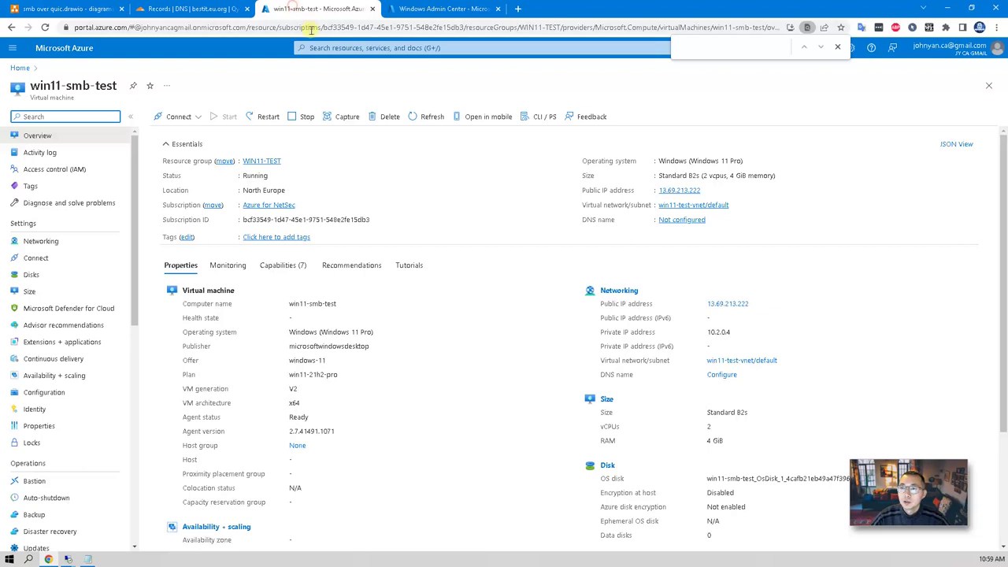
click(421, 9)
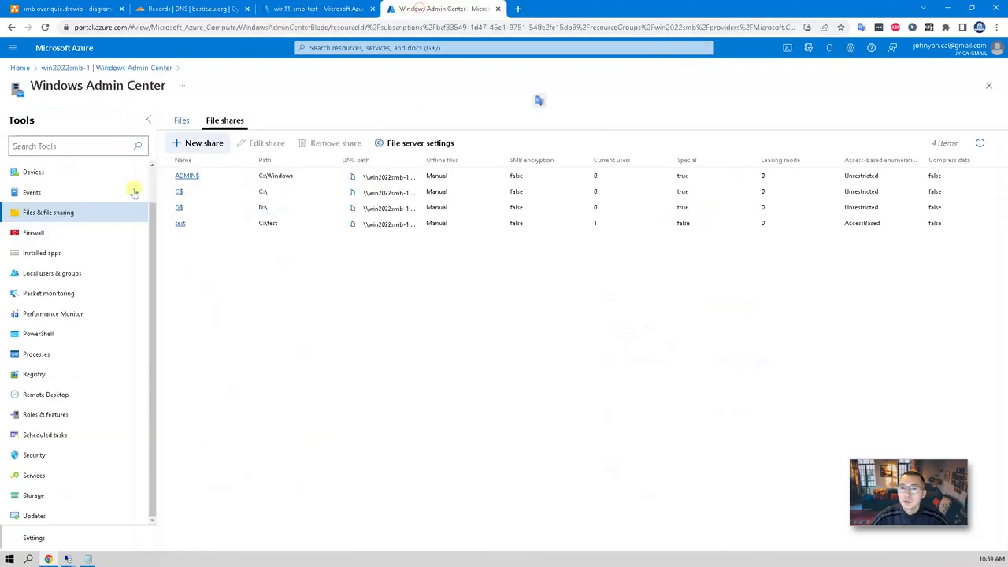
click(67, 68)
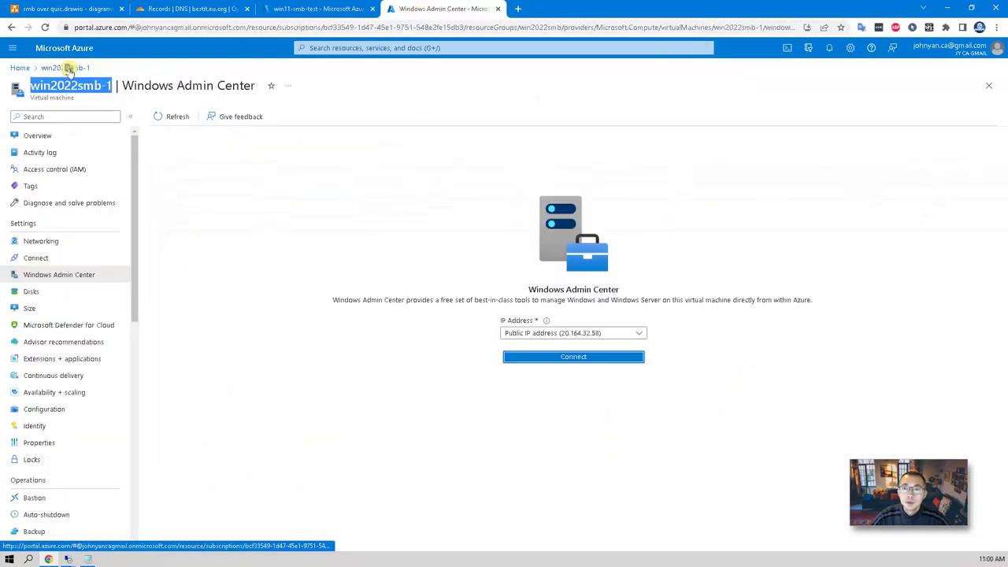
click(68, 243)
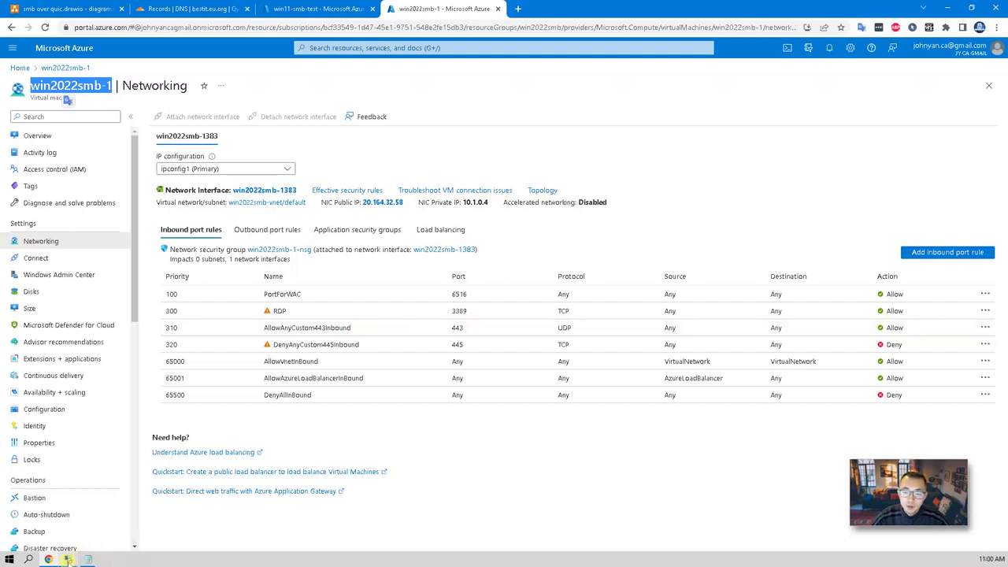
In the Windows 11 client's command prompt, check ports 443 and 445 with netstat -na | find, highlighting the UDP entries for 443.
mouse_move(69, 560)
click(138, 527)
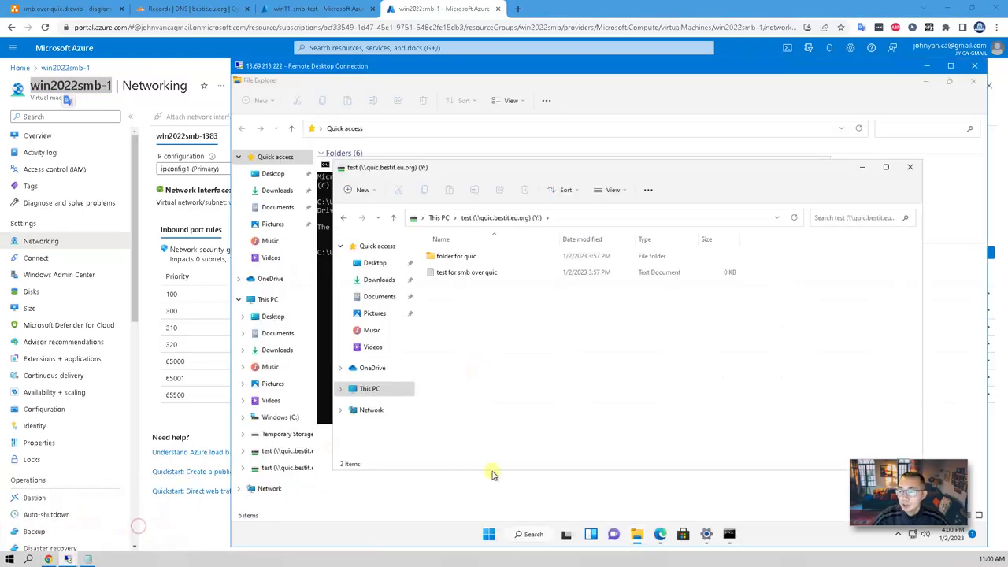
click(730, 537)
click(529, 336)
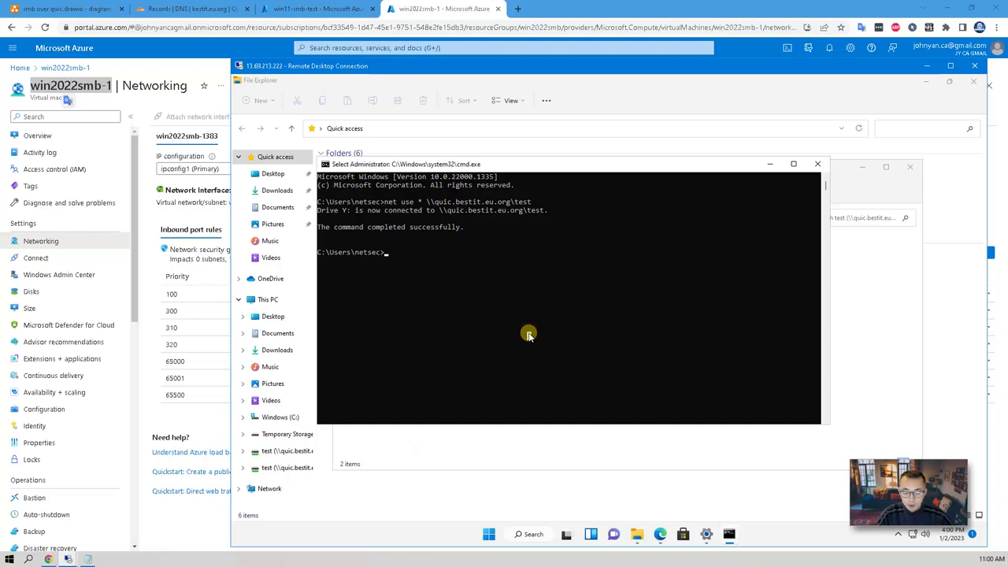
text(netstat -na | find "443")
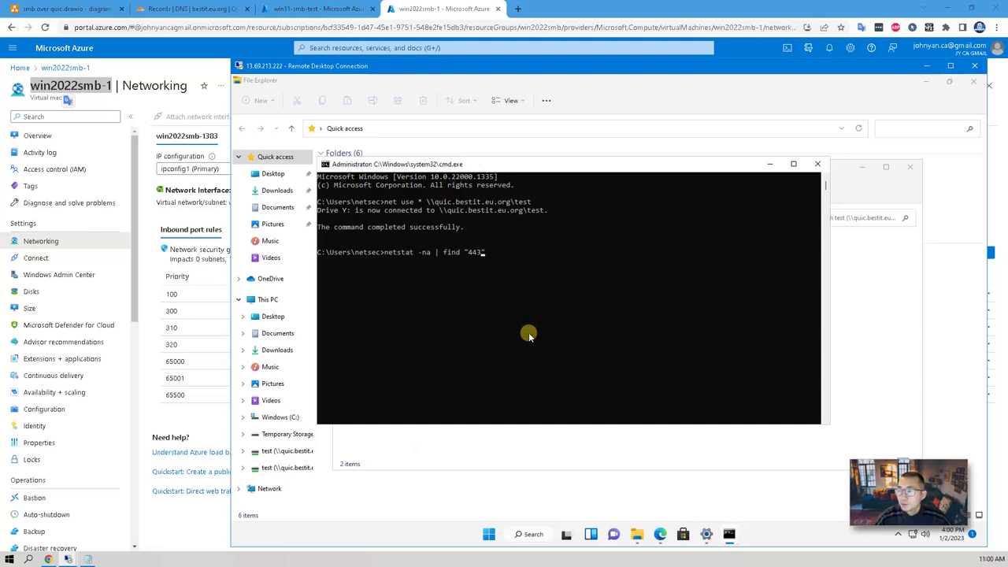
key(Return)
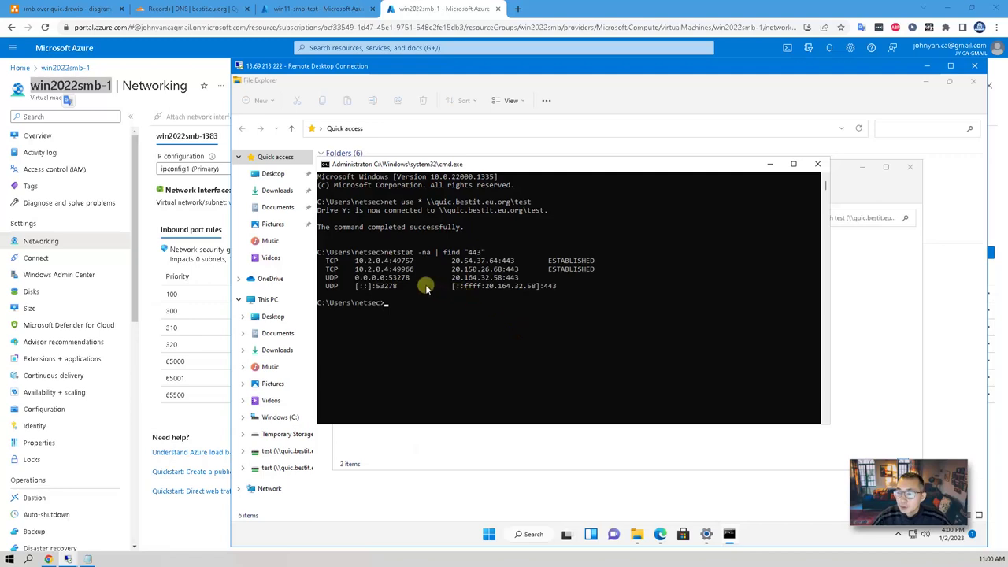
drag(565, 290, 320, 281)
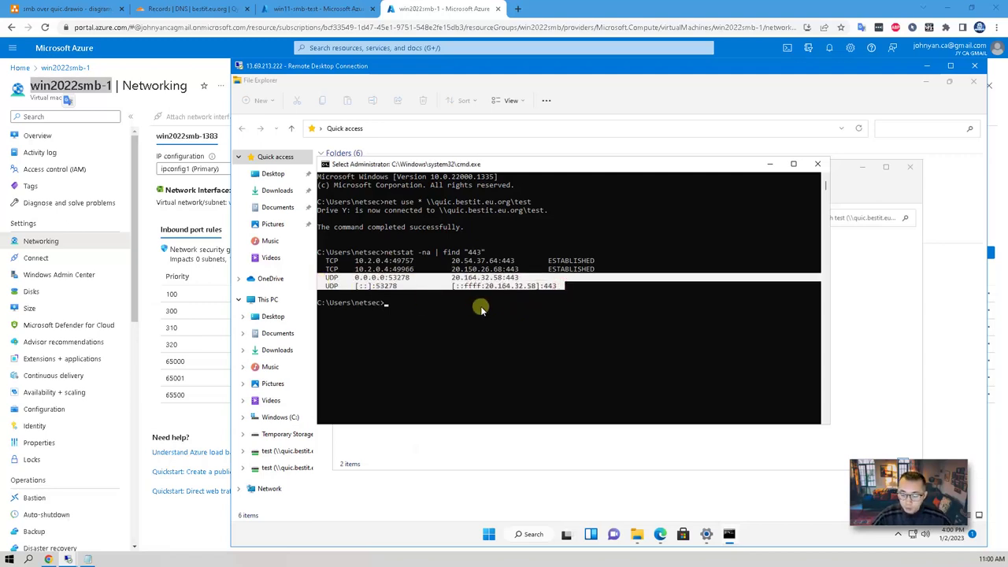
key(Up)
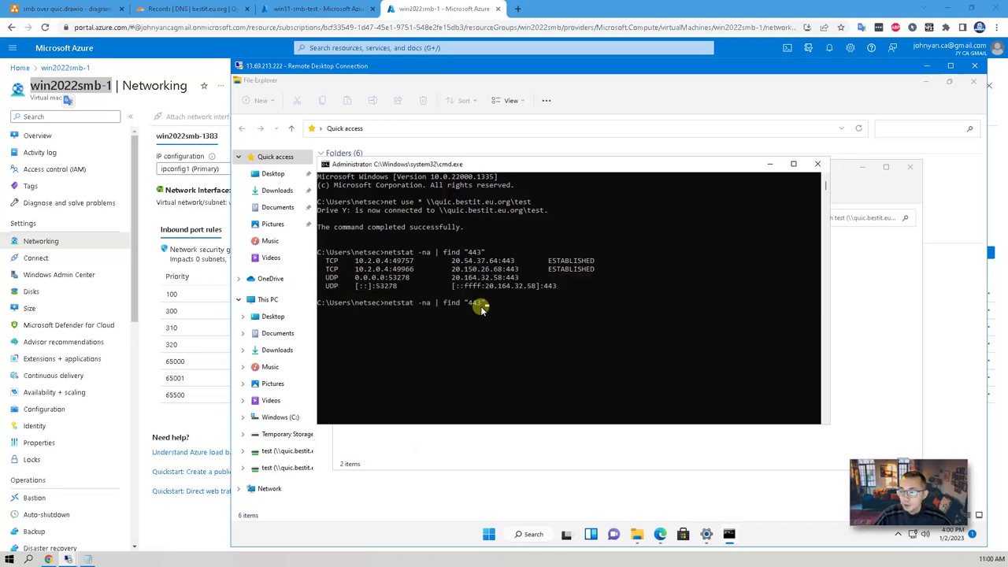
key(Return)
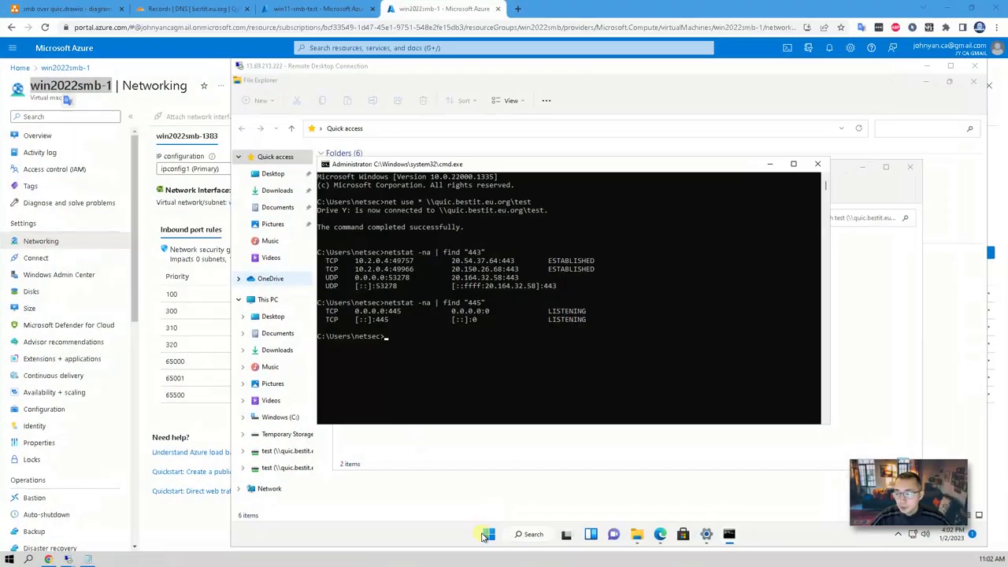
Open Task Manager on the client, show the detailed Ethernet performance graph, and move the window clear of the netstat output.
right_click(487, 535)
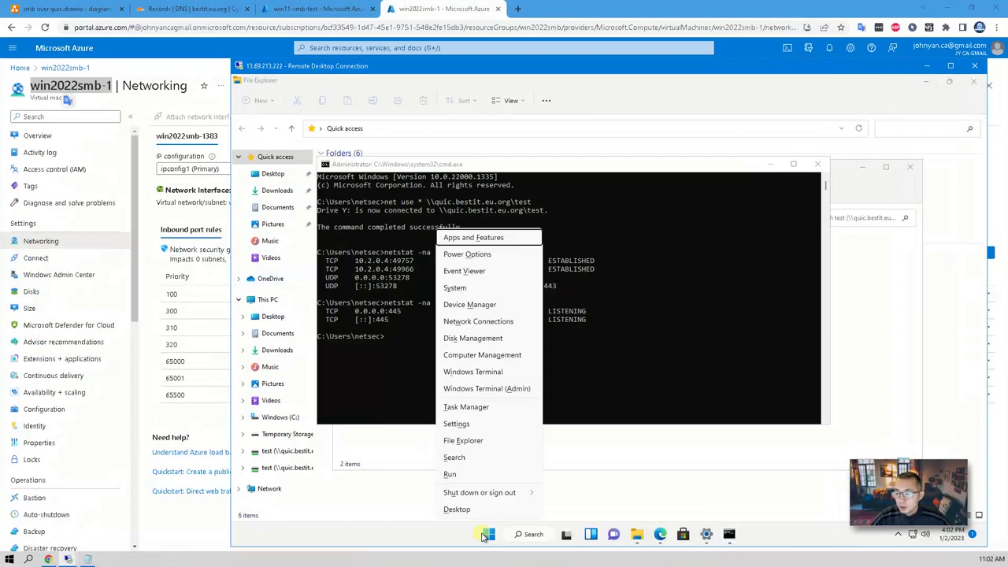
click(494, 408)
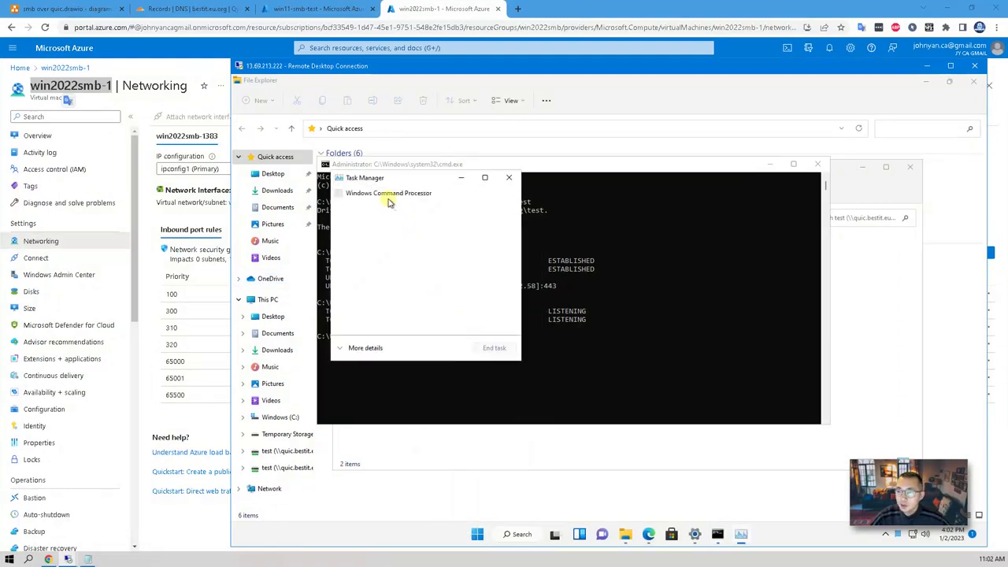
click(370, 343)
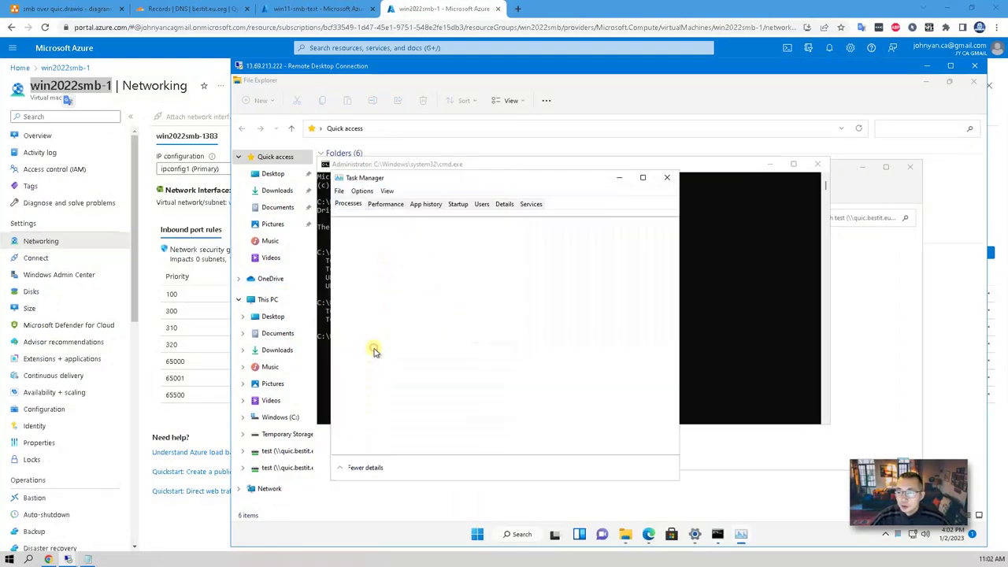
click(385, 204)
click(390, 362)
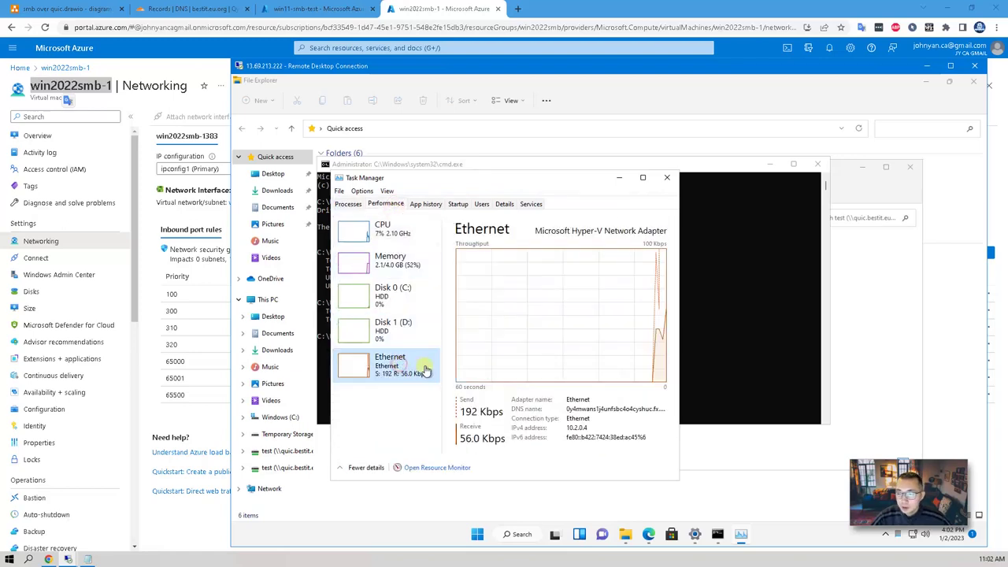
drag(495, 178, 680, 209)
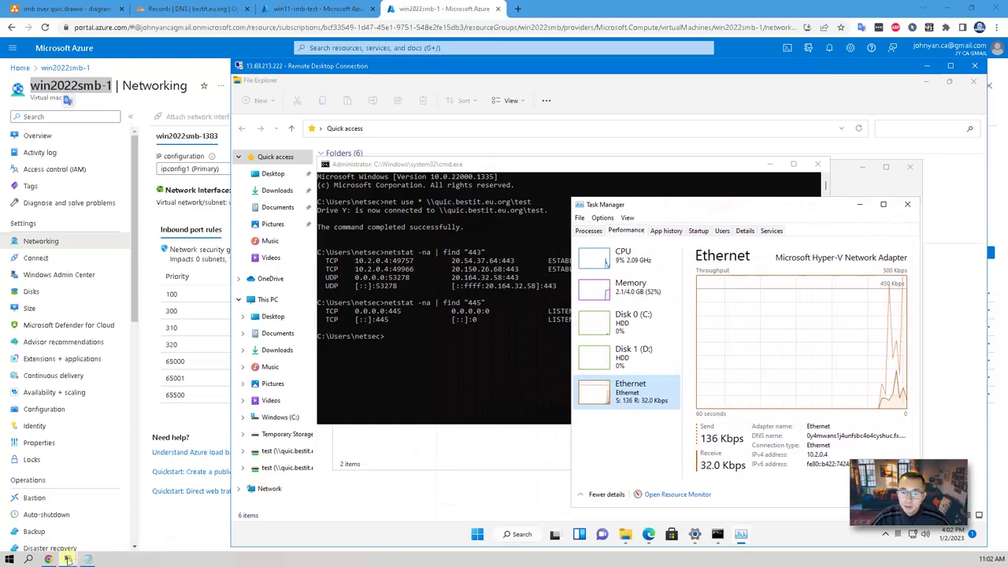
Switch to the server's Remote Desktop session and show the Ethernet performance graph in its Task Manager.
mouse_move(67, 559)
click(58, 511)
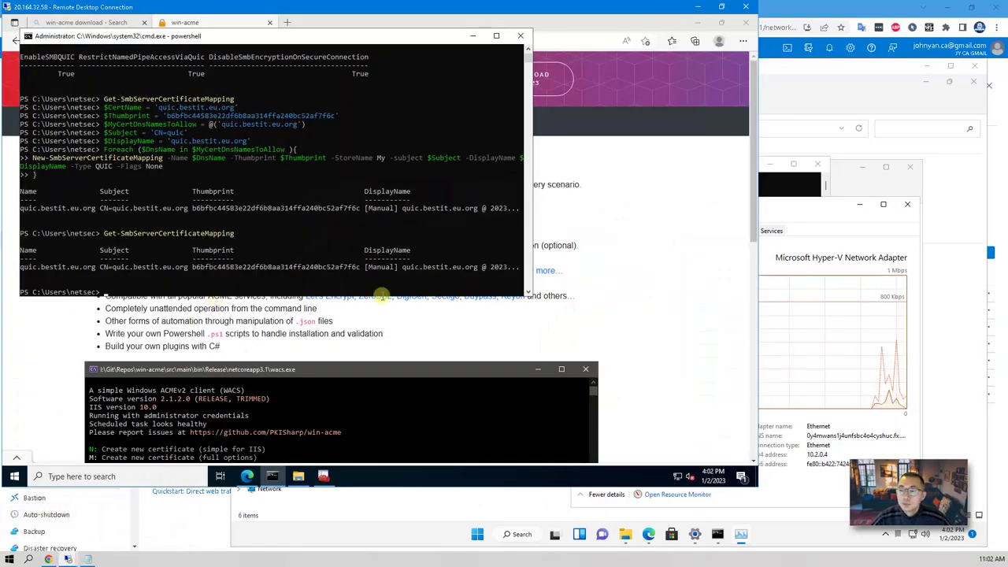
right_click(333, 476)
click(378, 429)
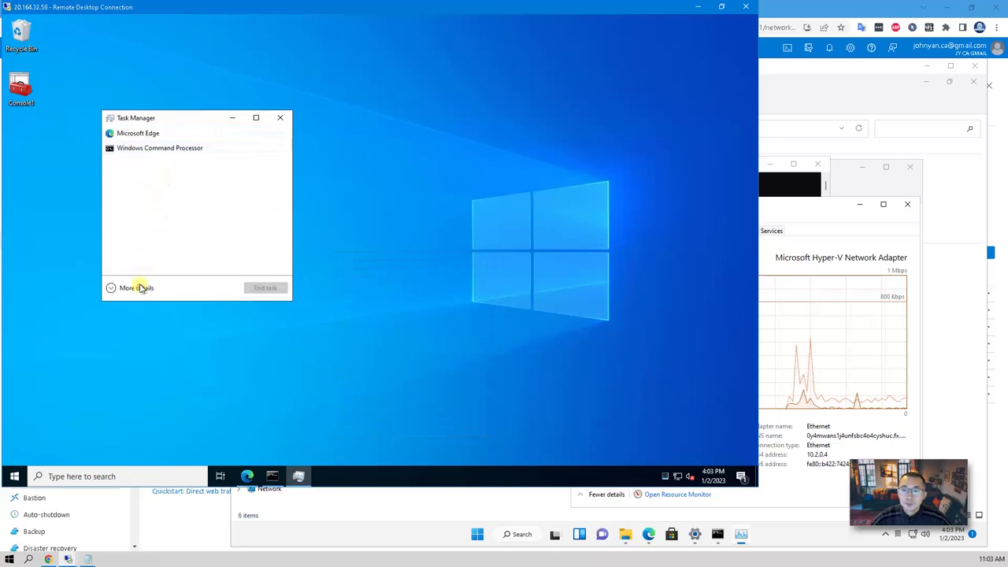
click(141, 288)
click(154, 142)
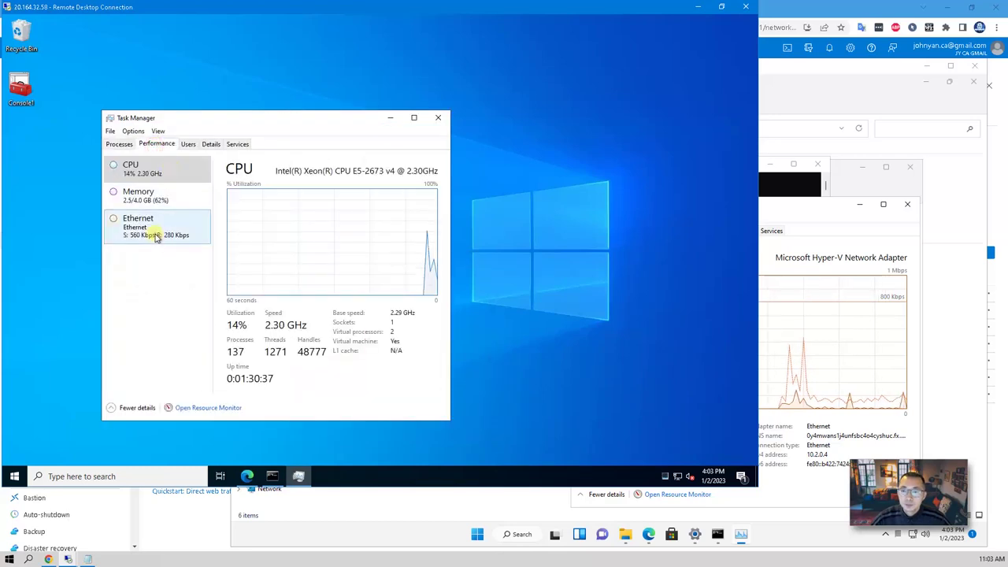
click(157, 236)
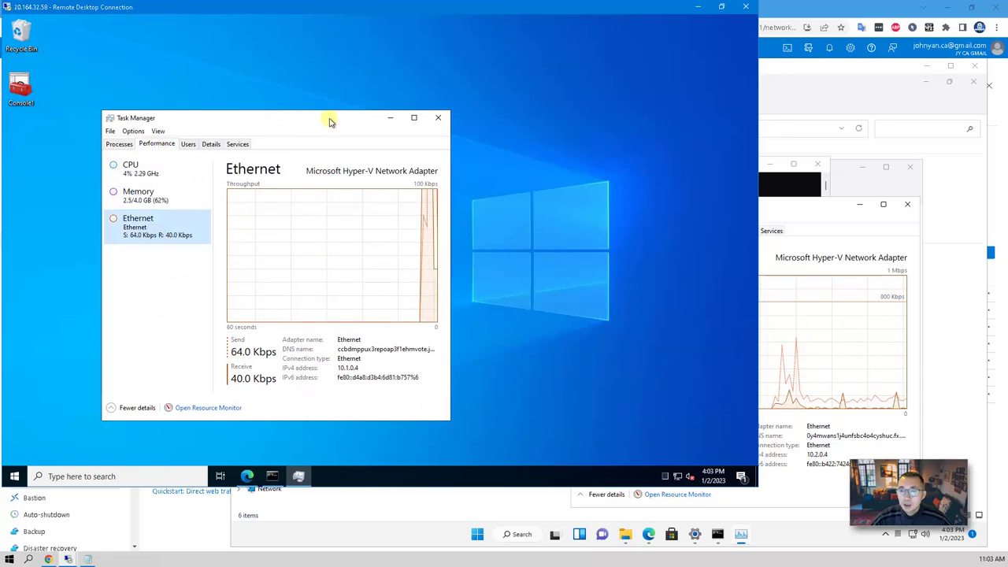
Move the server's Task Manager aside, return to the Windows 11 client session, minimize File Explorer and bring the command prompt to the front.
drag(330, 121, 249, 125)
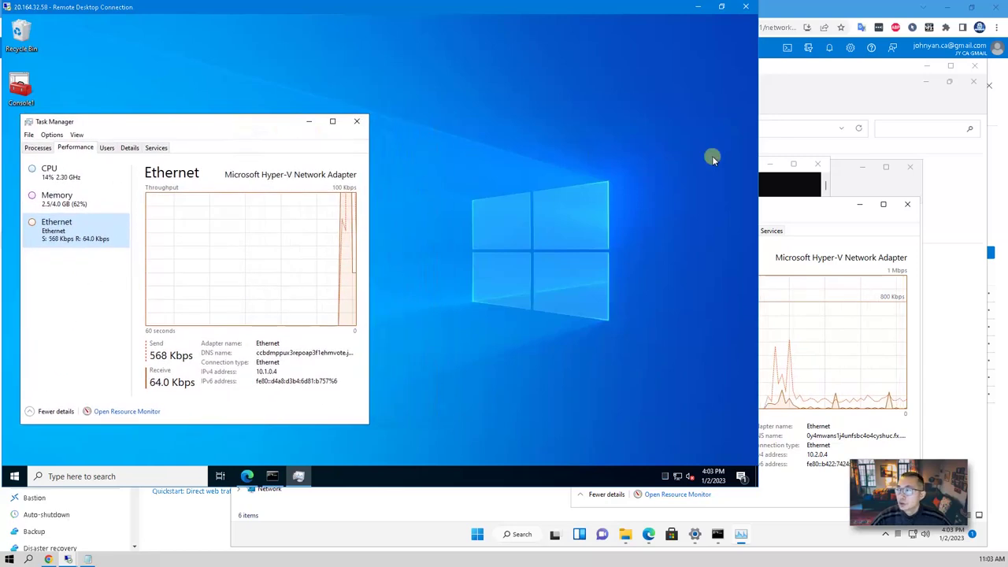
mouse_move(87, 559)
click(148, 514)
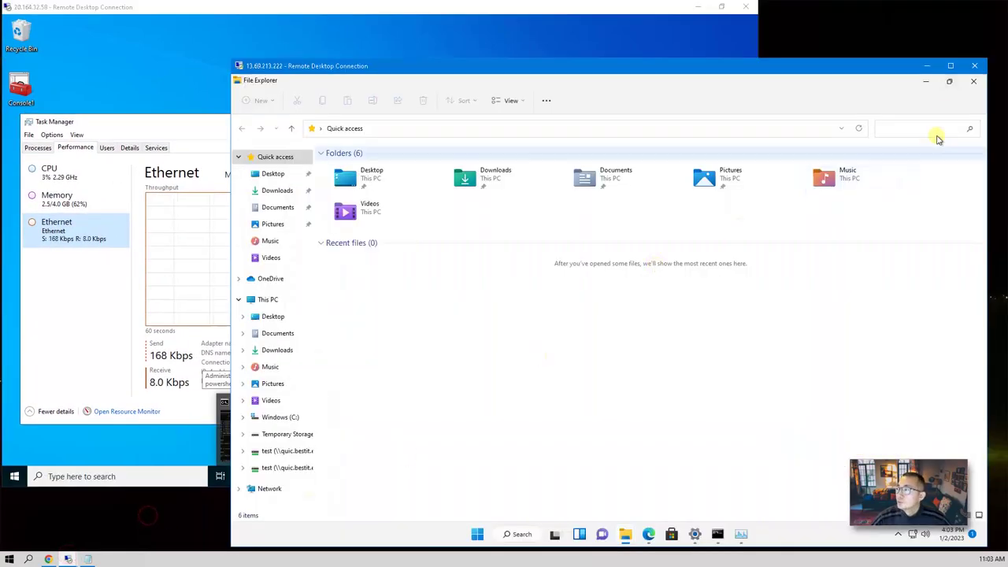
click(927, 82)
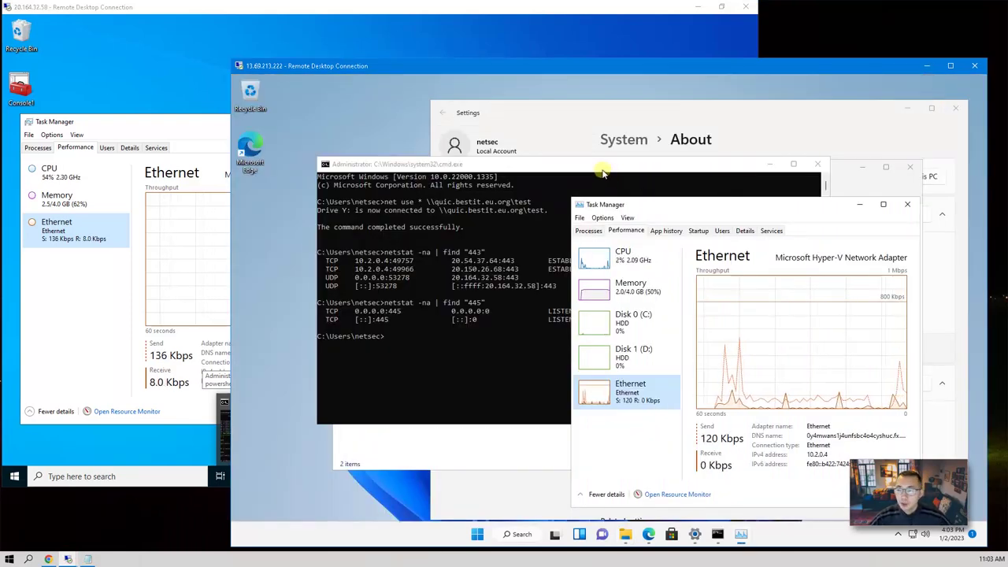
click(424, 367)
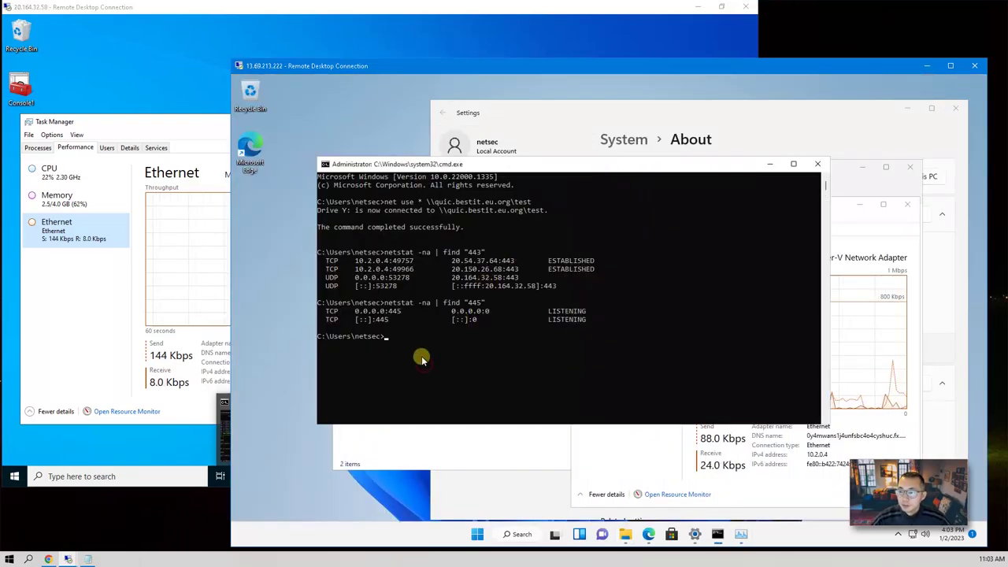
text(fsutil file createnew c:\data\winaero.bin 4096)
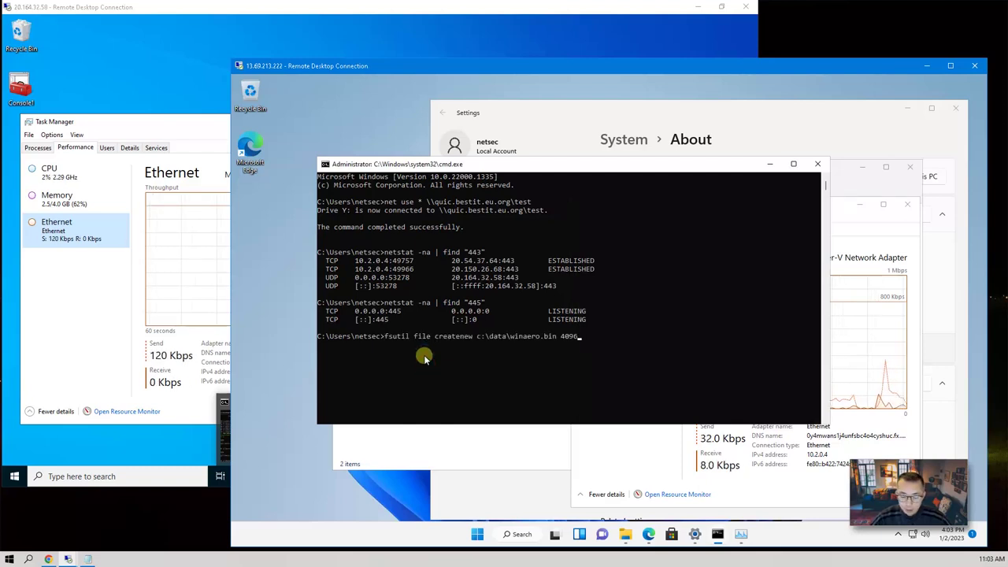
text(0000)
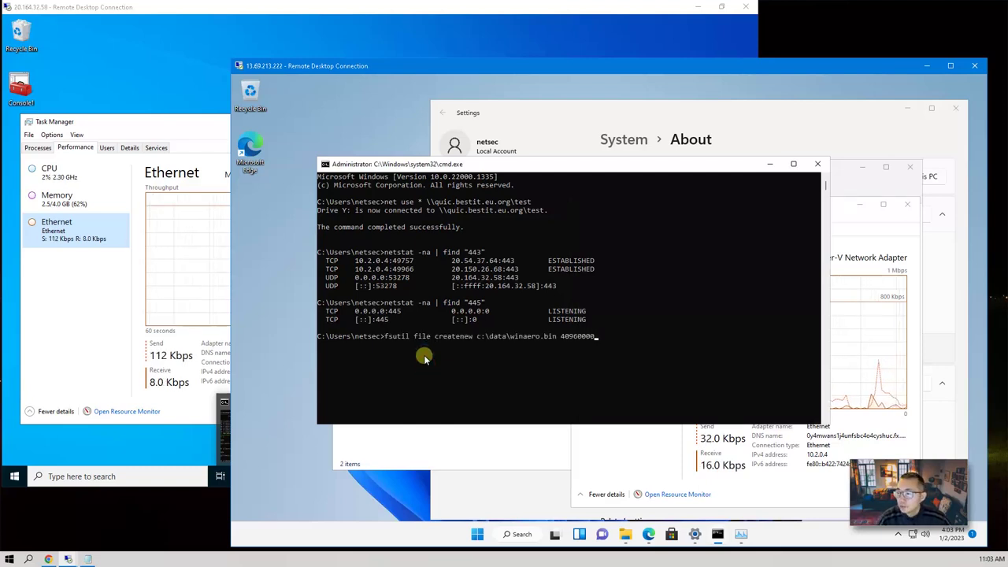
text(00)
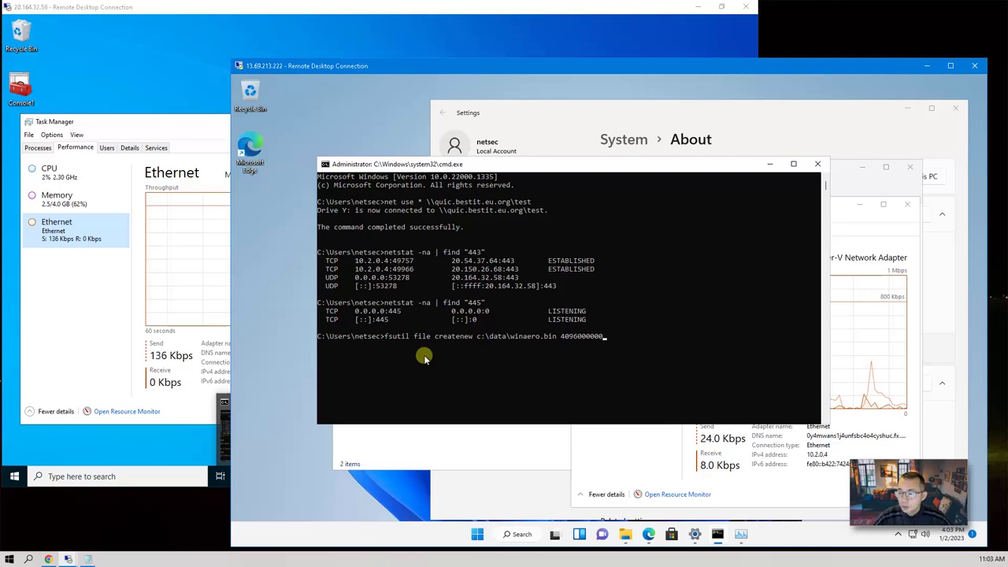
key(Left)
key(Left)
key(Left)
key(Left)
key(Left)
key(Left)
key(Left)
key(Left)
key(Left)
key(Left)
key(Left)
key(Left)
key(Left)
key(Left)
key(Left)
key(BackSpace)
key(BackSpace)
key(BackSpace)
key(BackSpace)
key(BackSpace)
key(BackSpace)
key(BackSpace)
key(BackSpace)
key(BackSpace)
key(BackSpace)
key(BackSpace)
key(BackSpace)
text(test\)
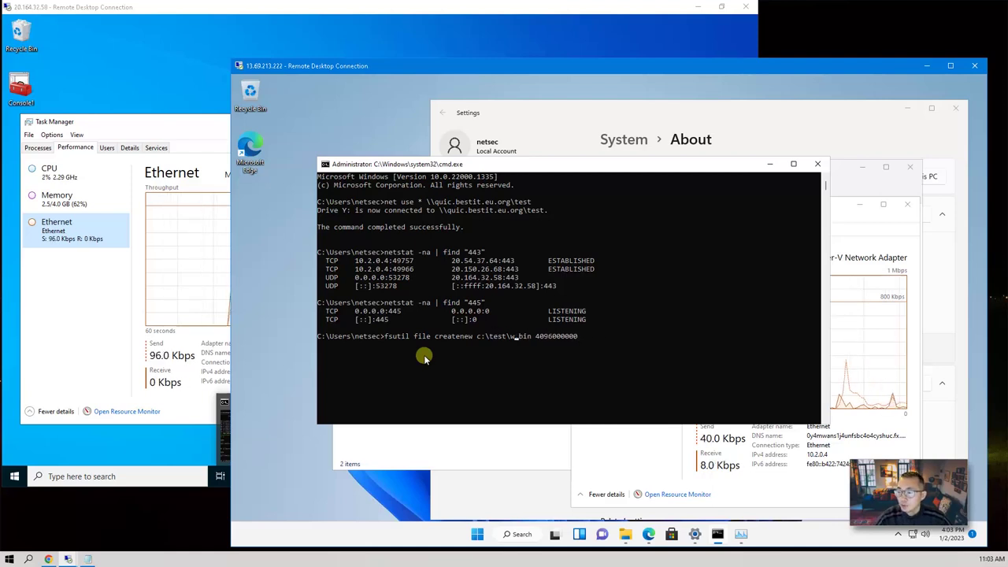
text(4g)
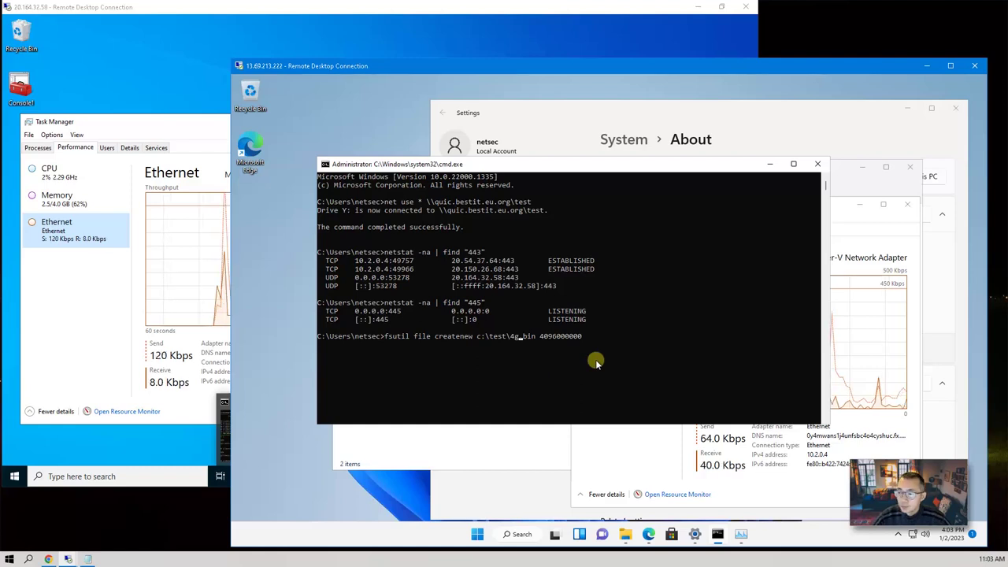
key(Return)
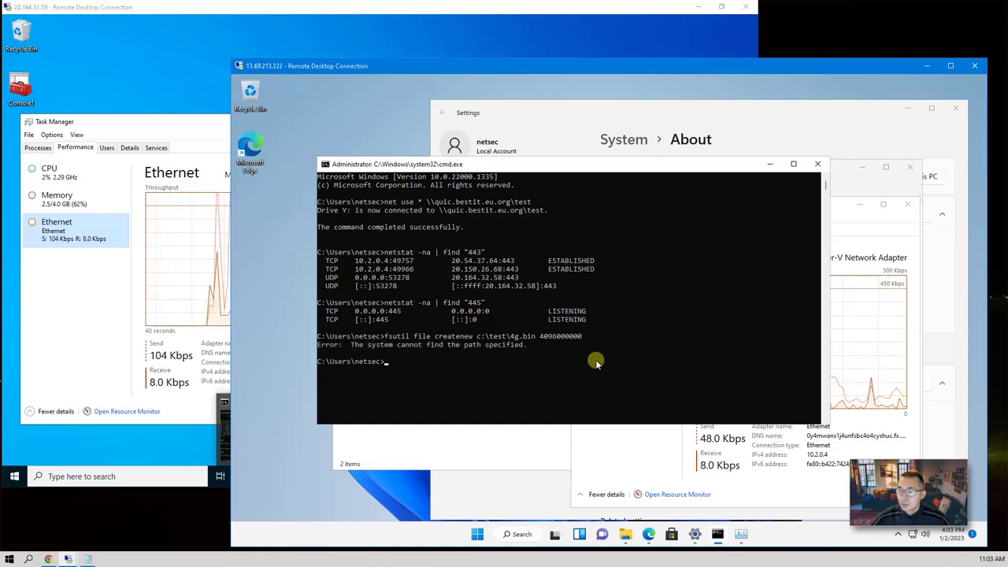
Create a folder named test in the root of the client's C: drive, then minimize File Explorer.
click(628, 539)
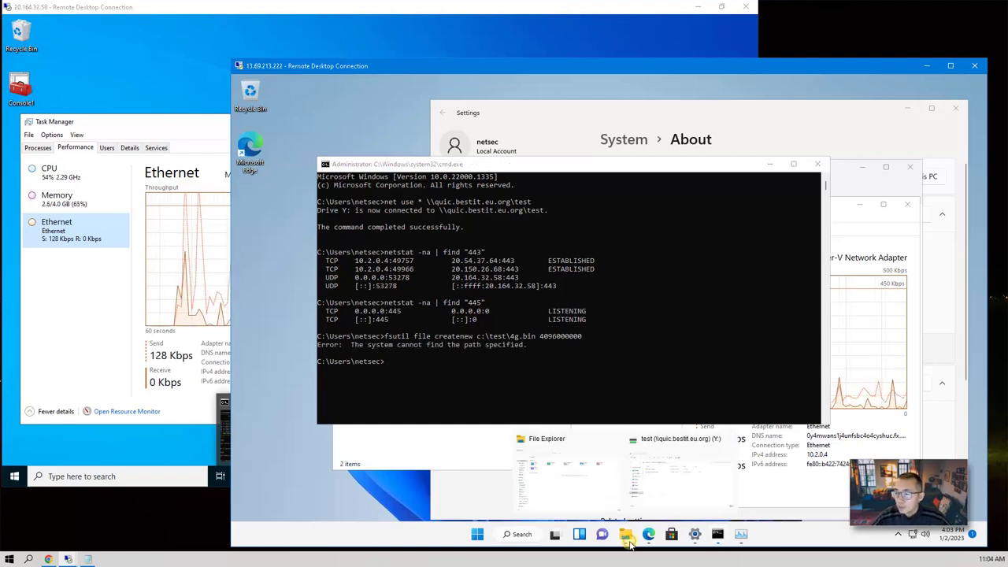
click(617, 506)
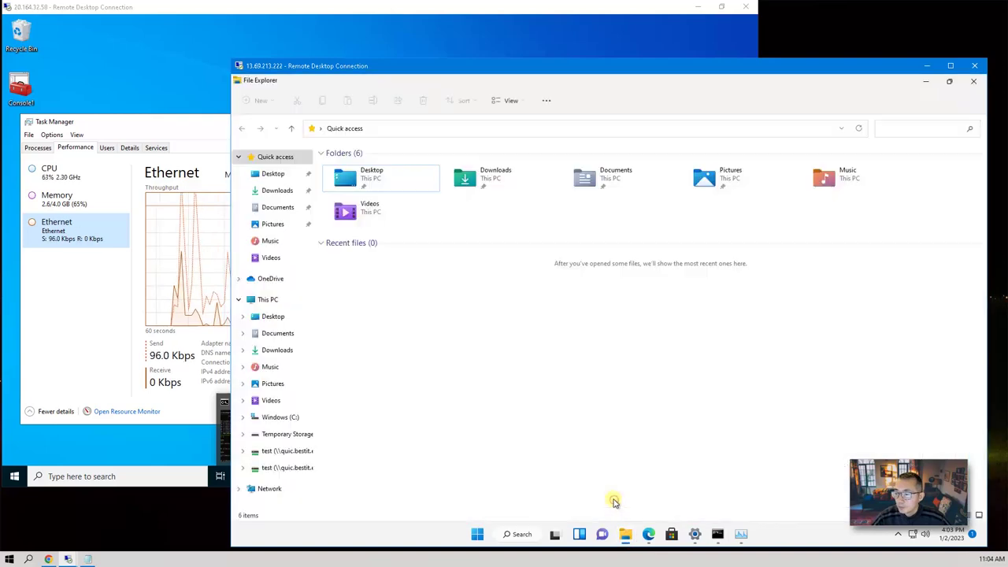
click(299, 418)
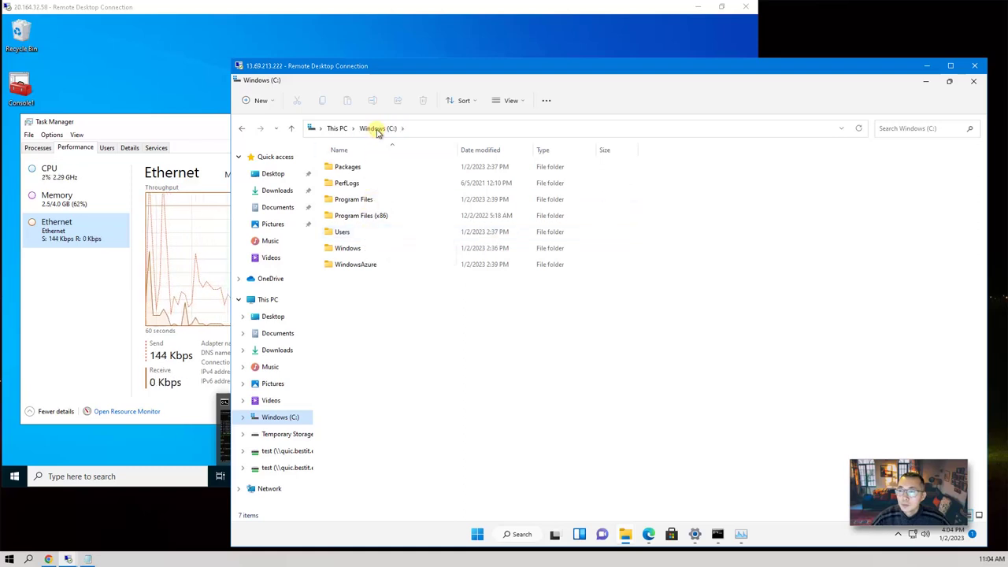
right_click(377, 310)
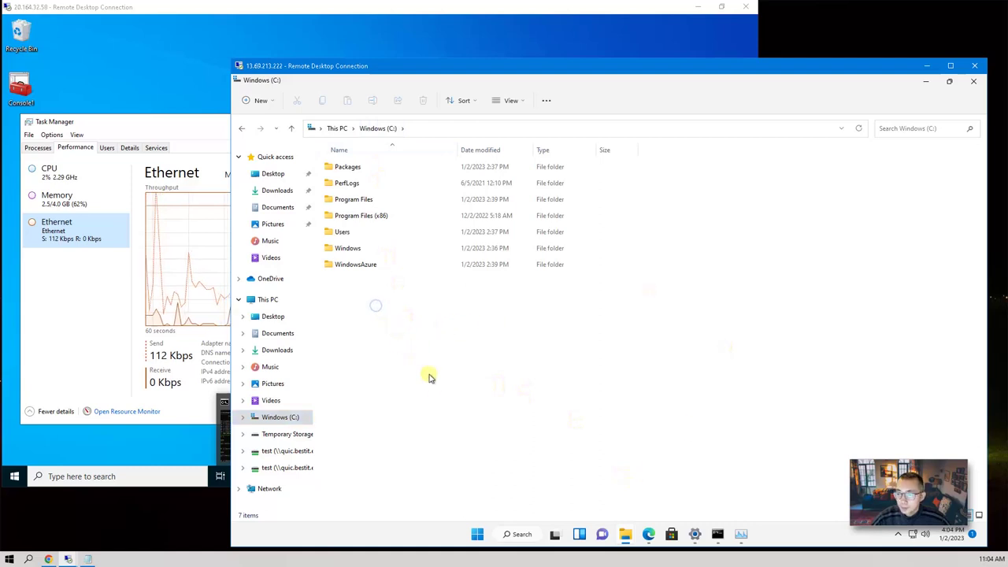
mouse_move(486, 381)
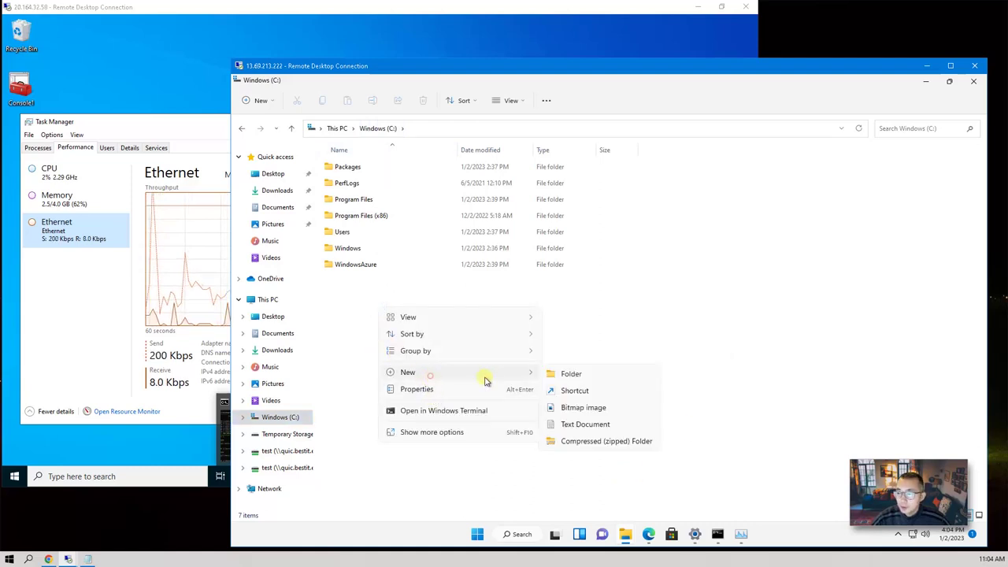
click(571, 375)
text(test)
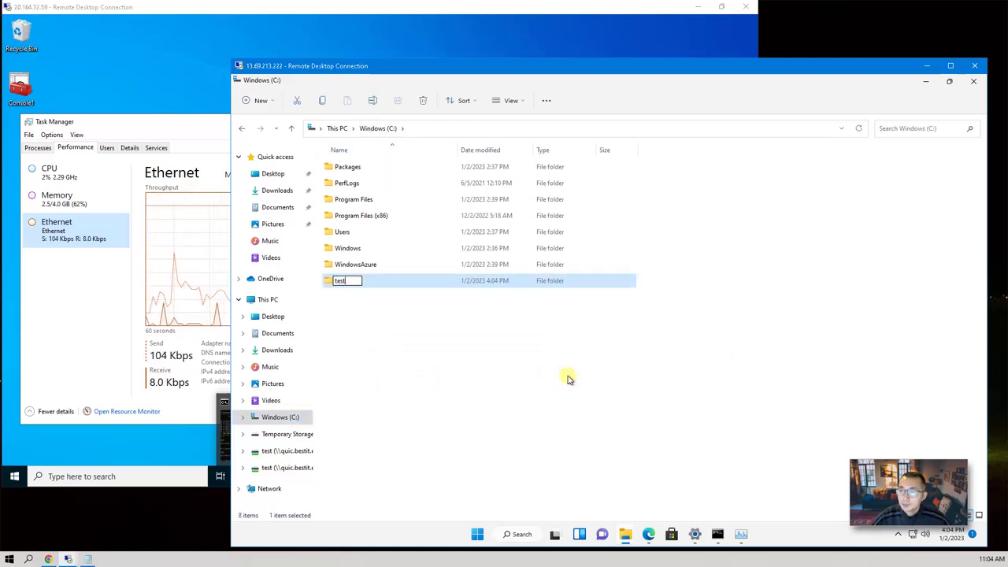
key(Return)
click(928, 82)
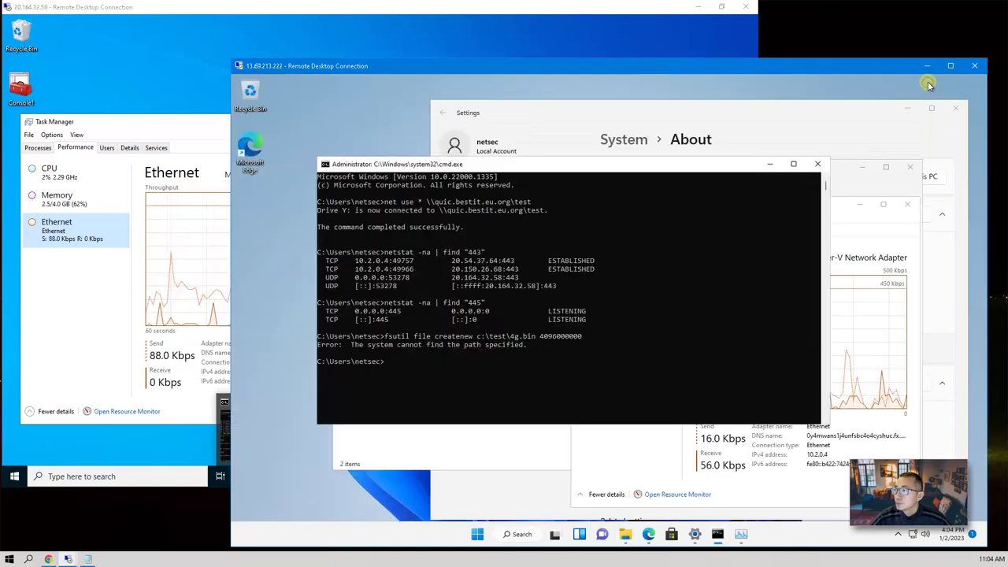
click(594, 271)
key(Escape)
key(Up)
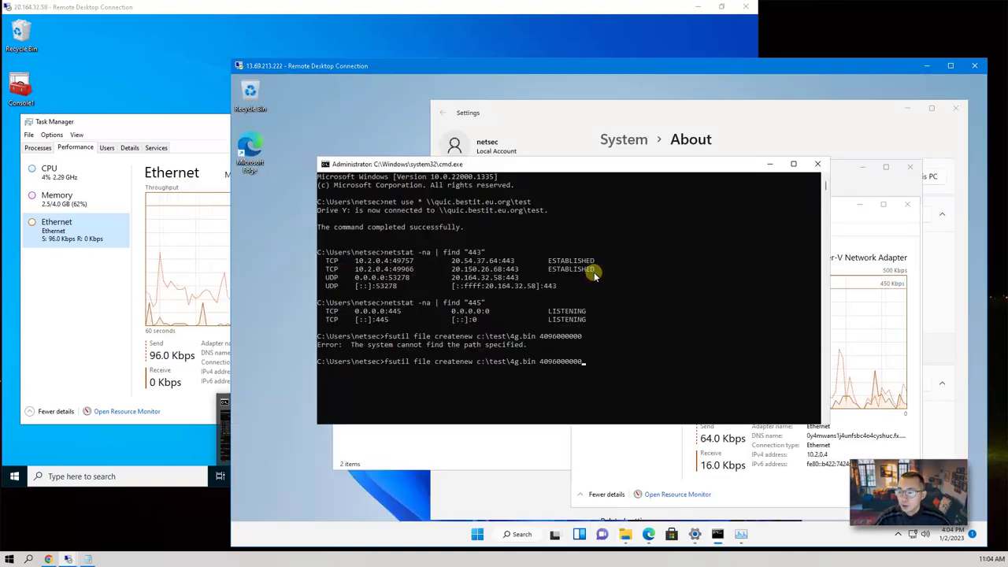
key(Return)
click(775, 165)
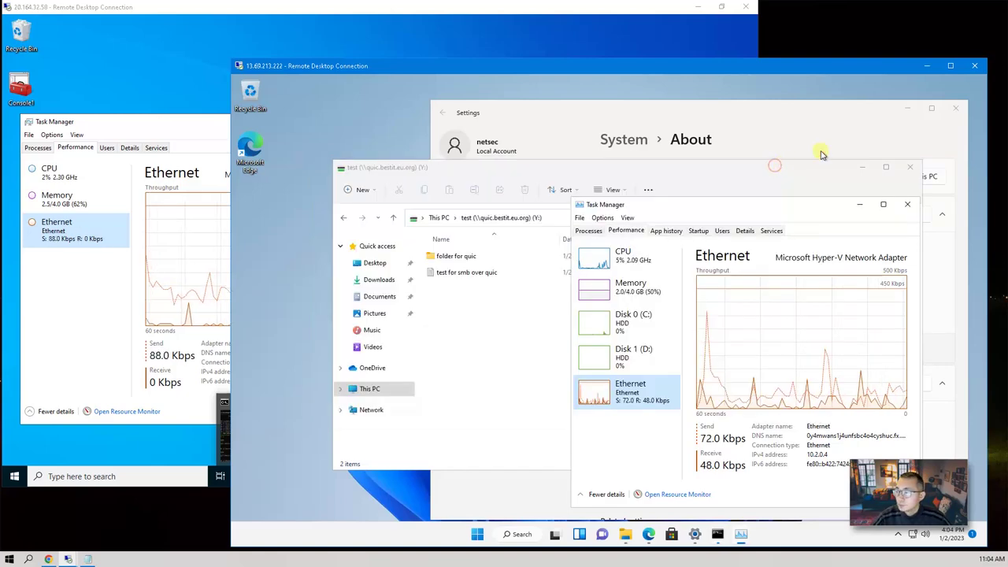
Move the mapped Y: share window up and open a second File Explorer window on Downloads, placed below its file list.
drag(587, 167, 498, 88)
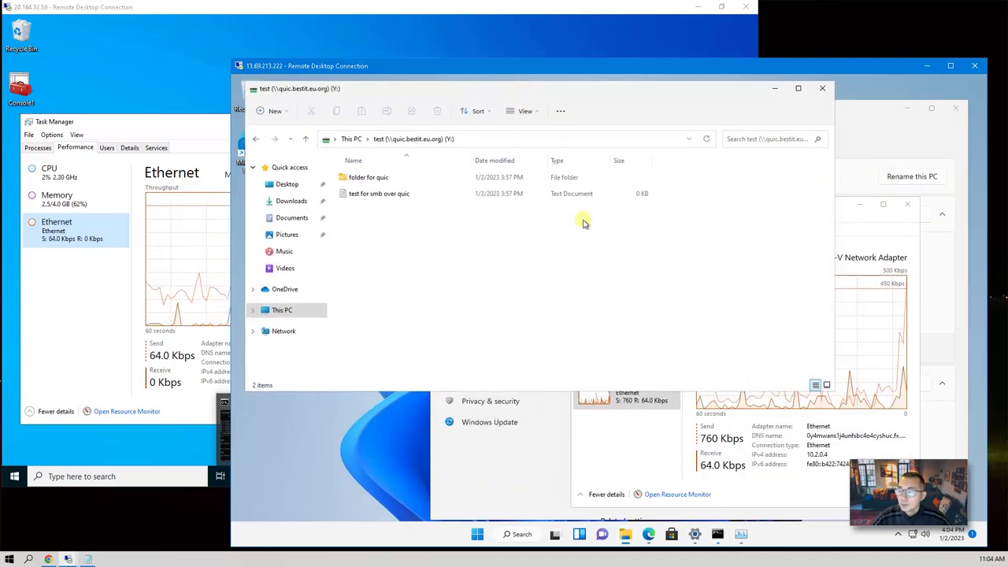
right_click(628, 535)
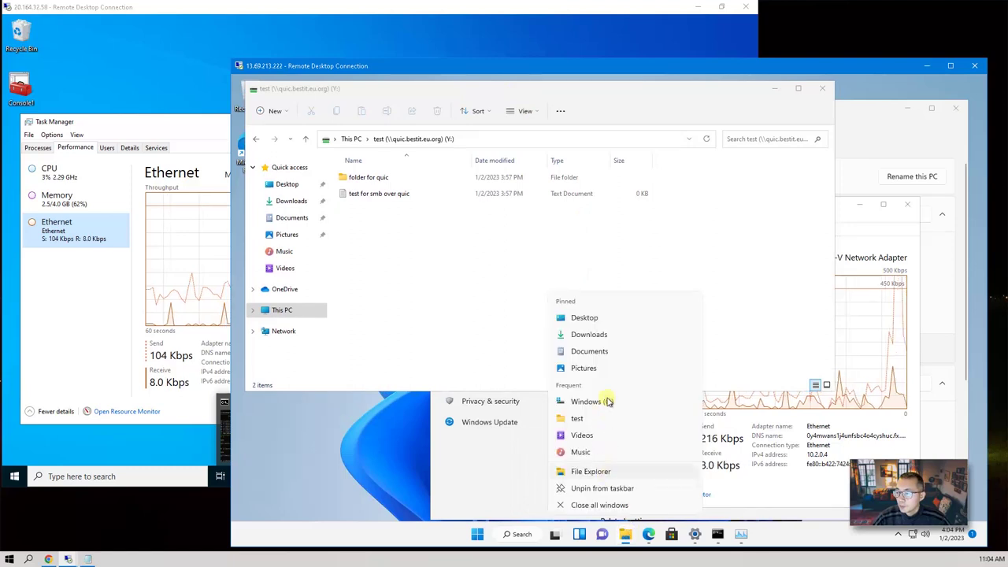
click(608, 336)
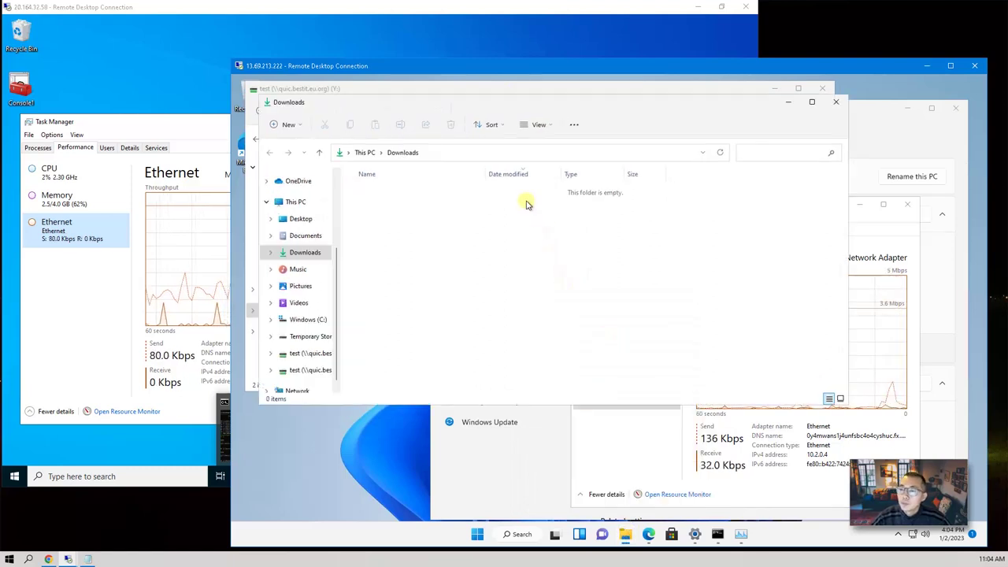
drag(486, 106, 587, 234)
Browse the second File Explorer window to C:\test and copy 4g.bin into the mapped Y: share.
click(398, 438)
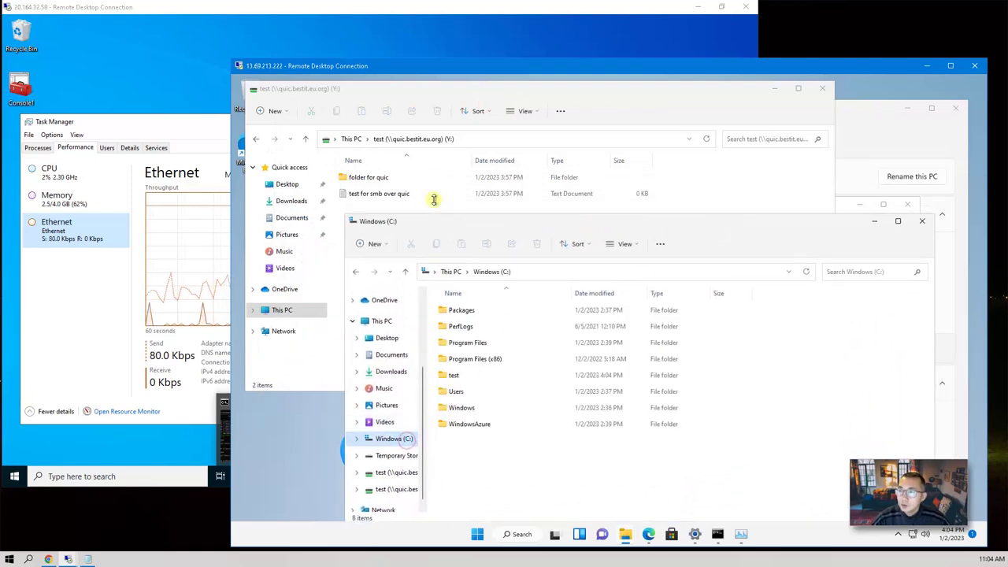
double_click(469, 378)
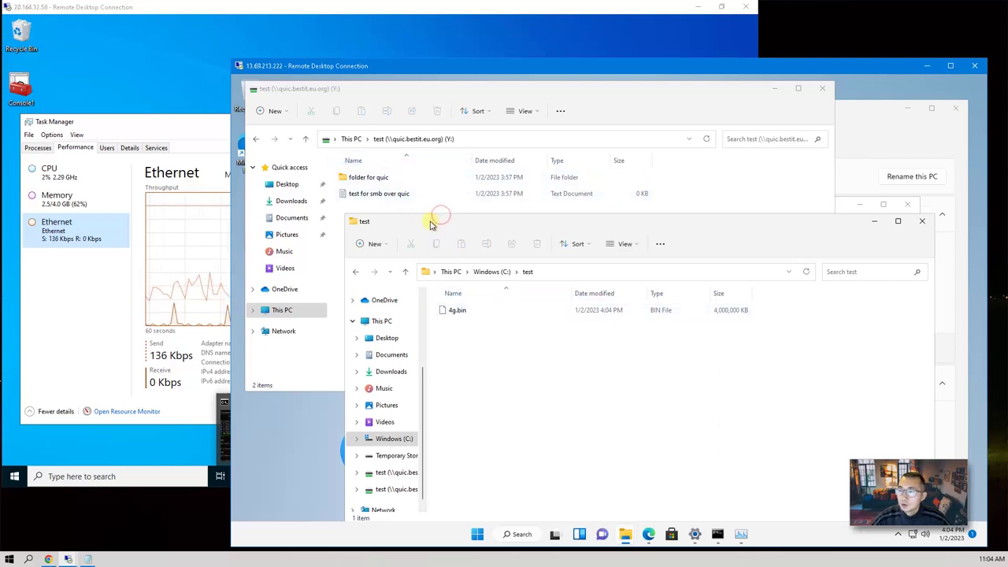
drag(441, 214, 601, 211)
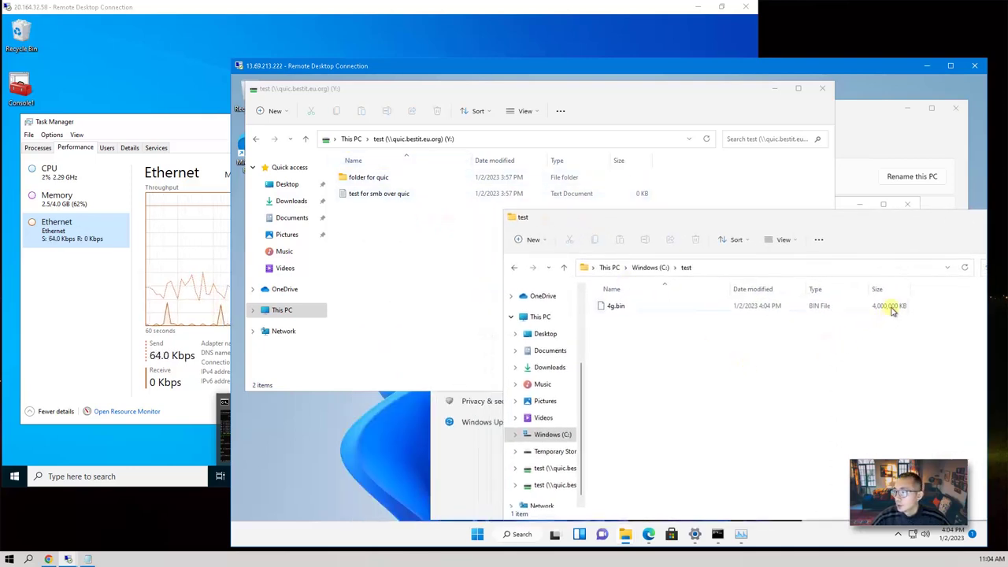
drag(638, 310, 412, 255)
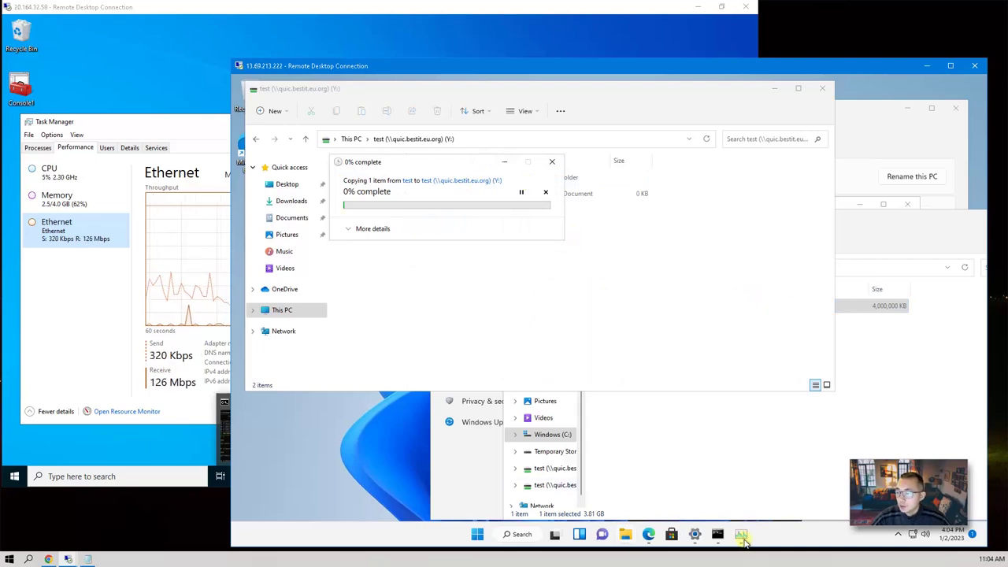
Bring up the client's Task Manager and arrange the server session and its Task Manager to compare both Ethernet graphs during the copy.
click(741, 534)
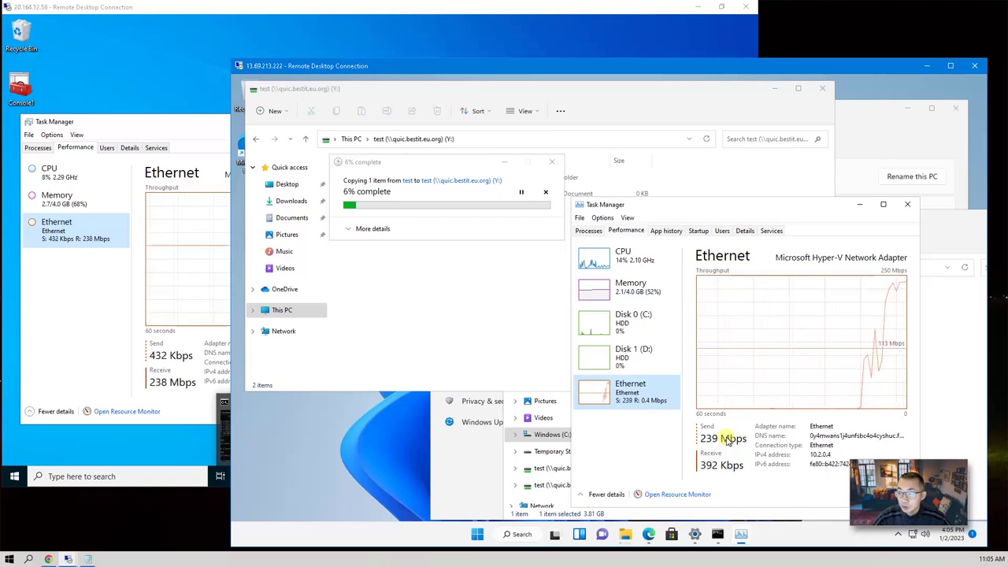
click(117, 266)
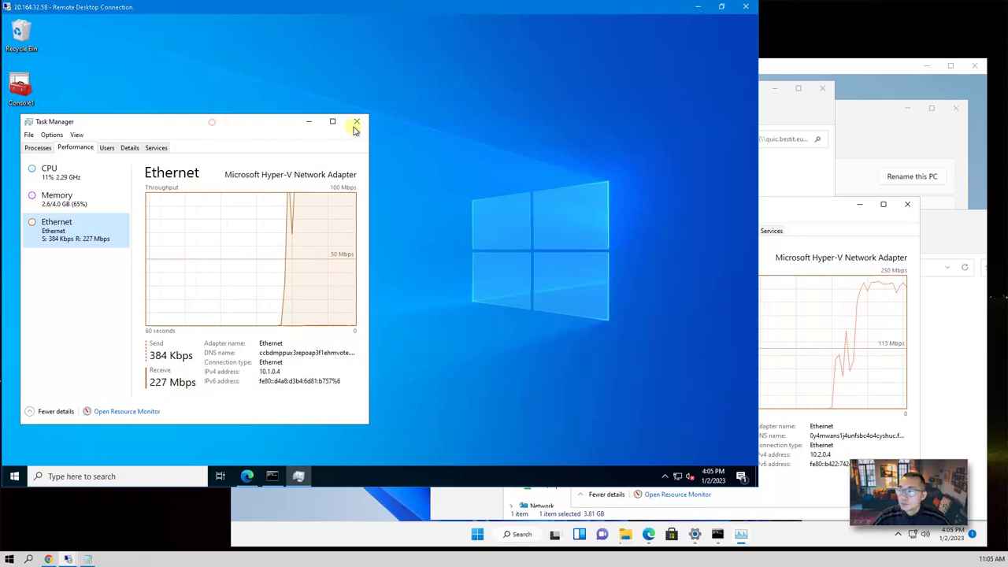
drag(354, 130, 669, 139)
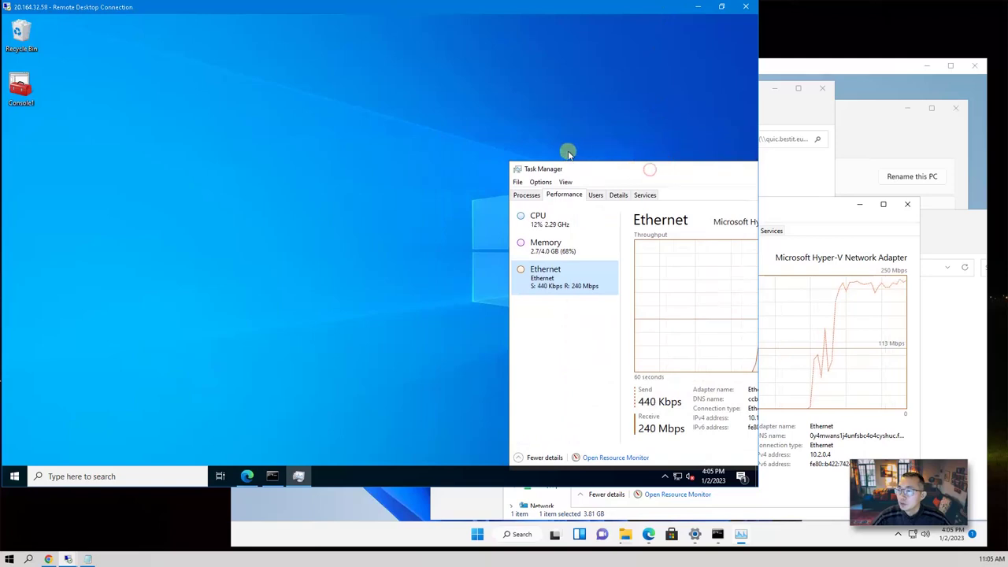
drag(568, 153, 499, 133)
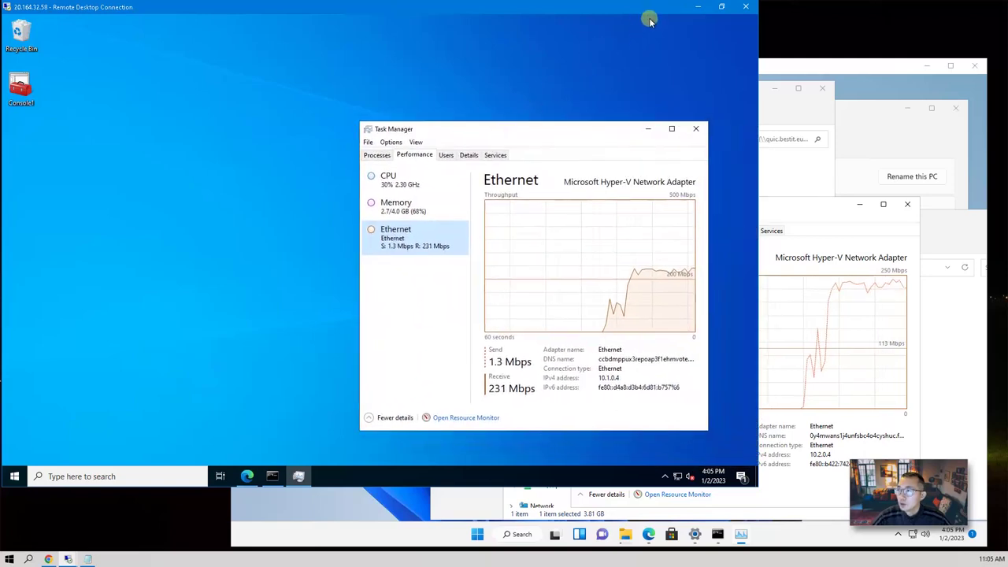
drag(660, 11, 329, 22)
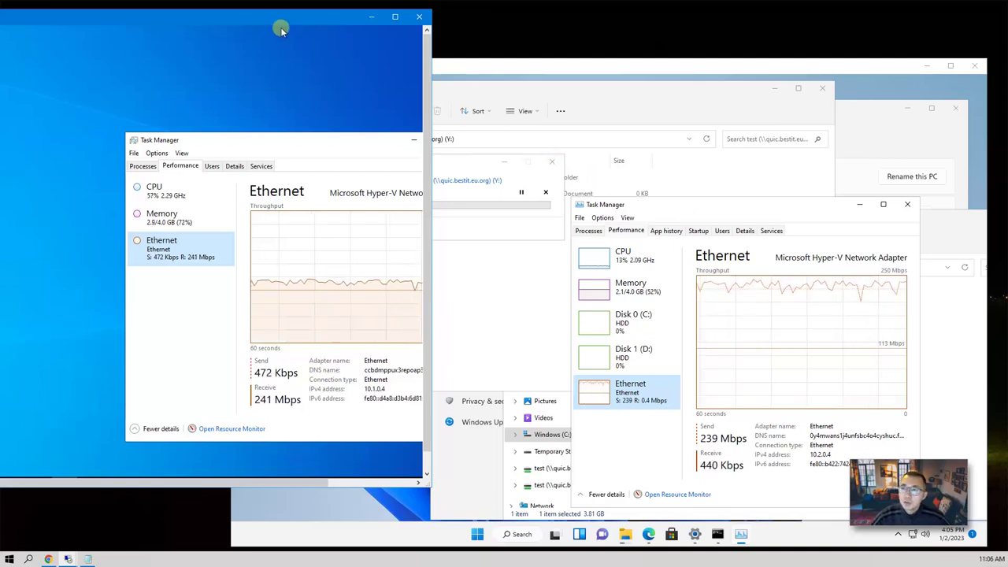
drag(279, 27, 528, 30)
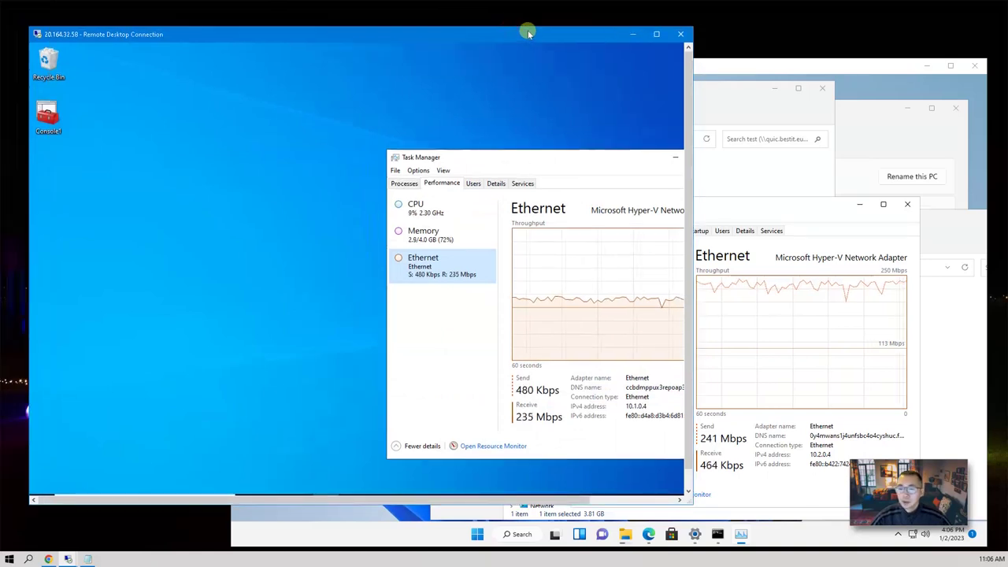